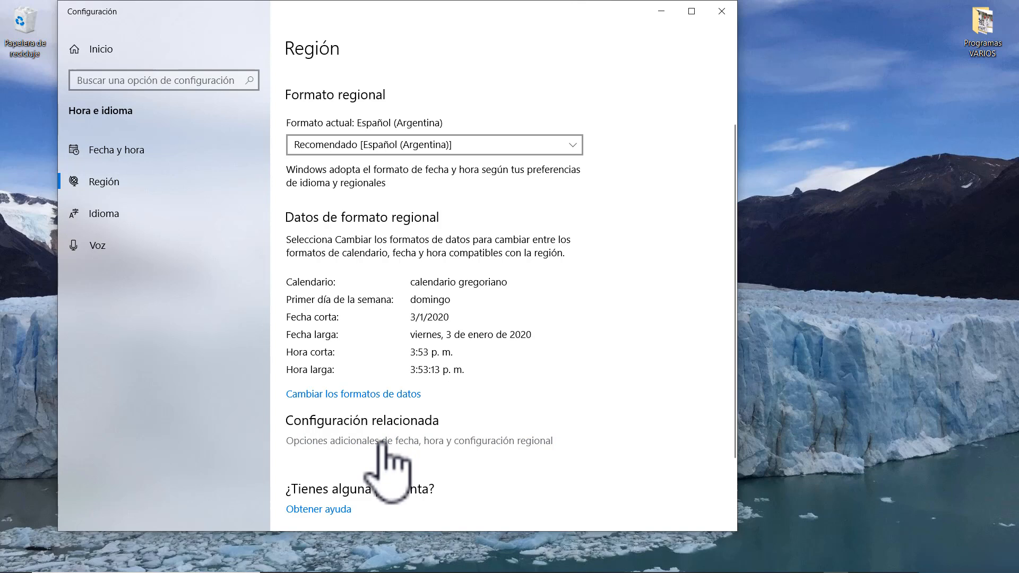
Open the additional number-format settings for the Windows region and examine the decimal symbol and list separator options
click(485, 441)
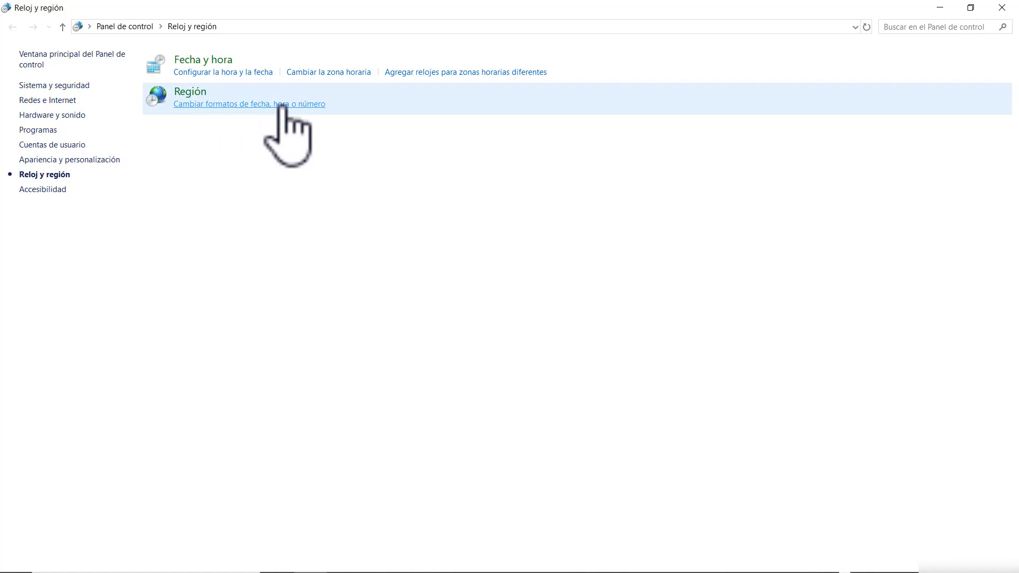
click(260, 105)
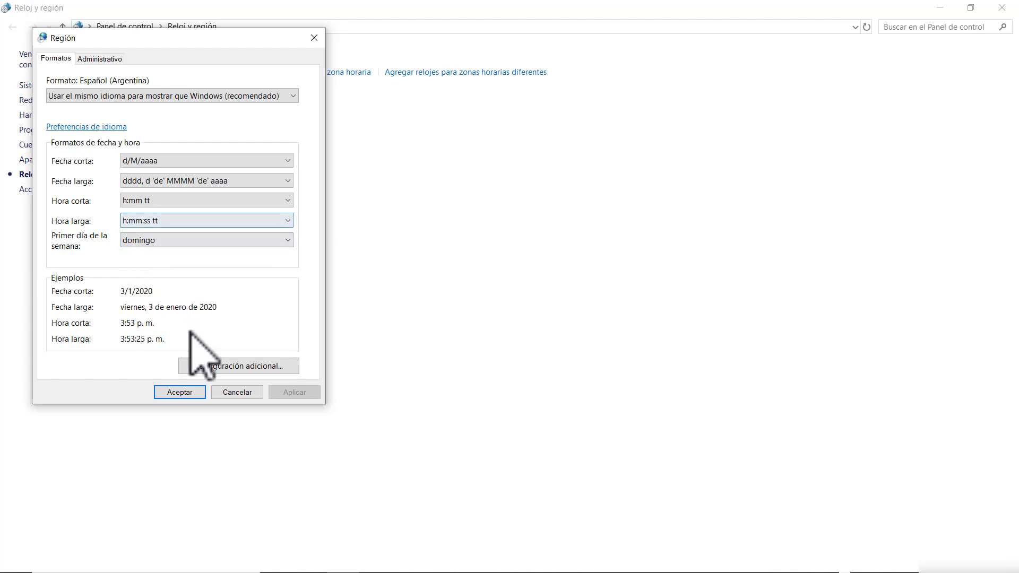
click(256, 366)
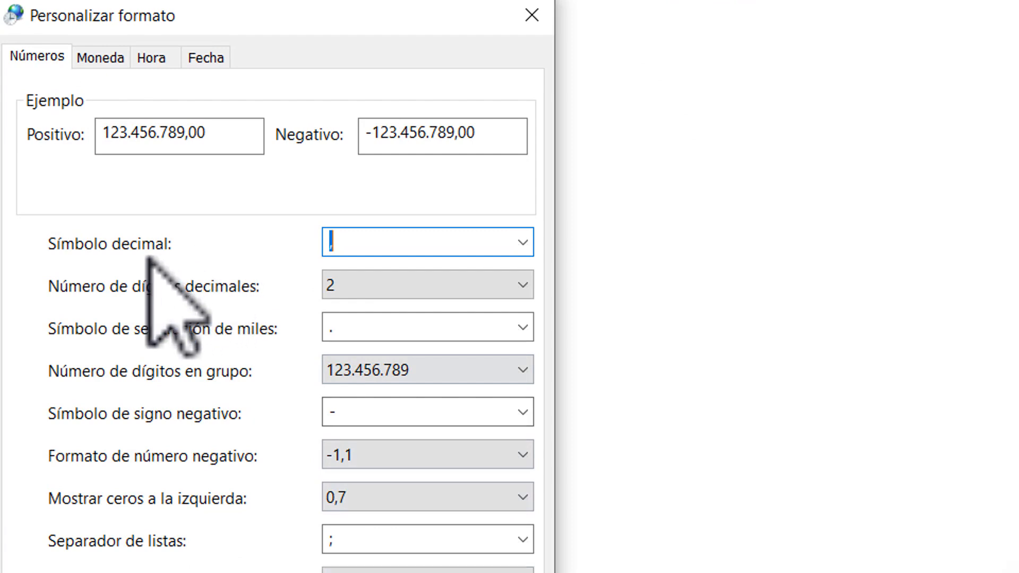
click(523, 243)
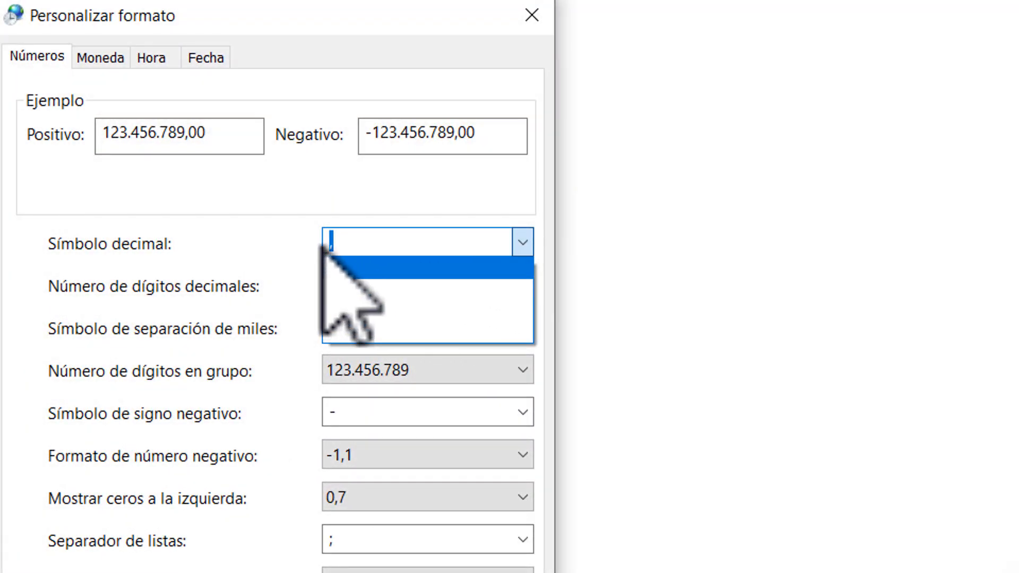
click(339, 249)
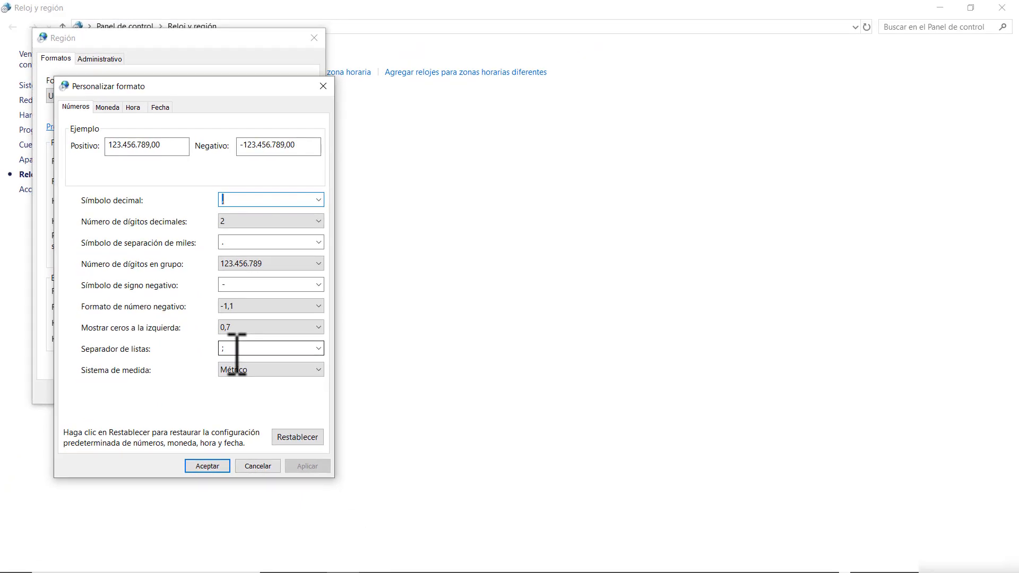
Cancel the number-format and Region dialogs and close both the Control Panel and Settings windows
click(258, 466)
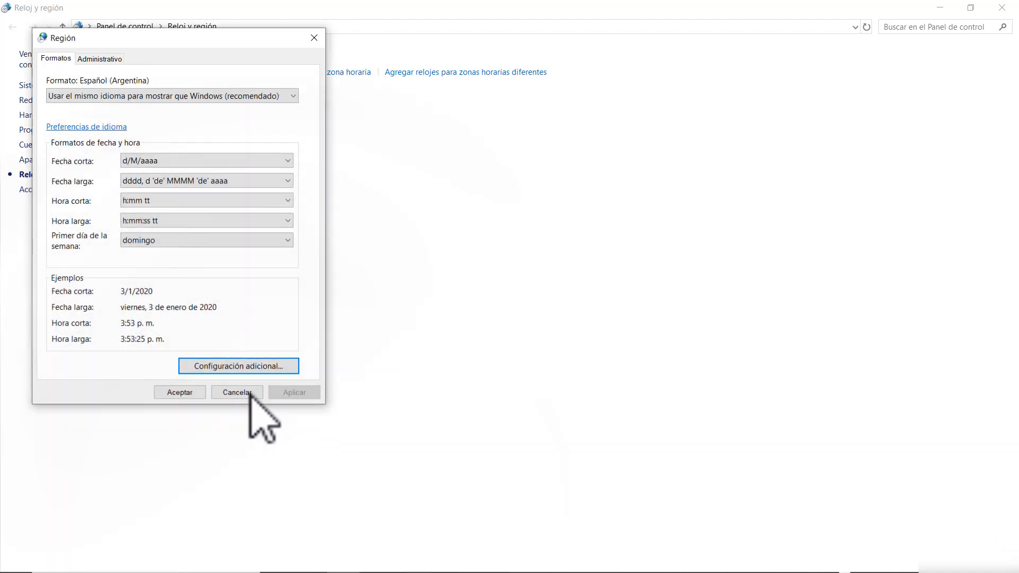
click(249, 392)
click(1002, 7)
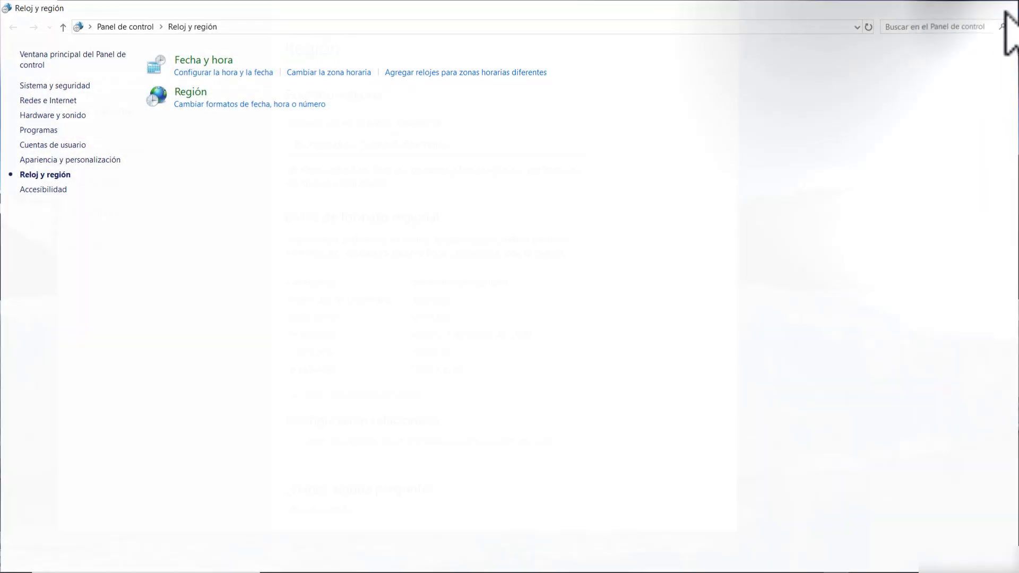
click(722, 11)
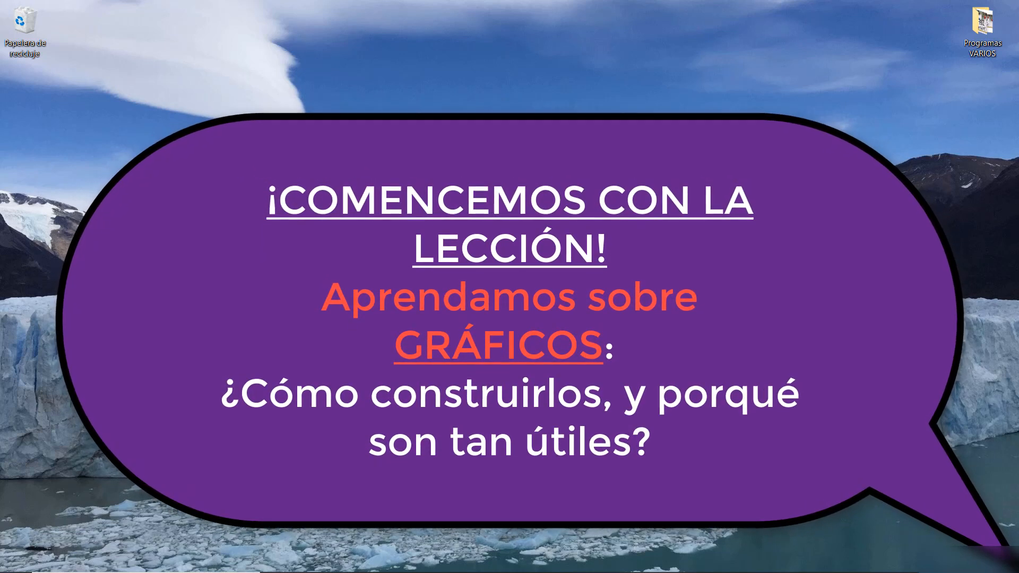
Launch Excel, create a blank workbook and select cell A1
mouse_move(311, 570)
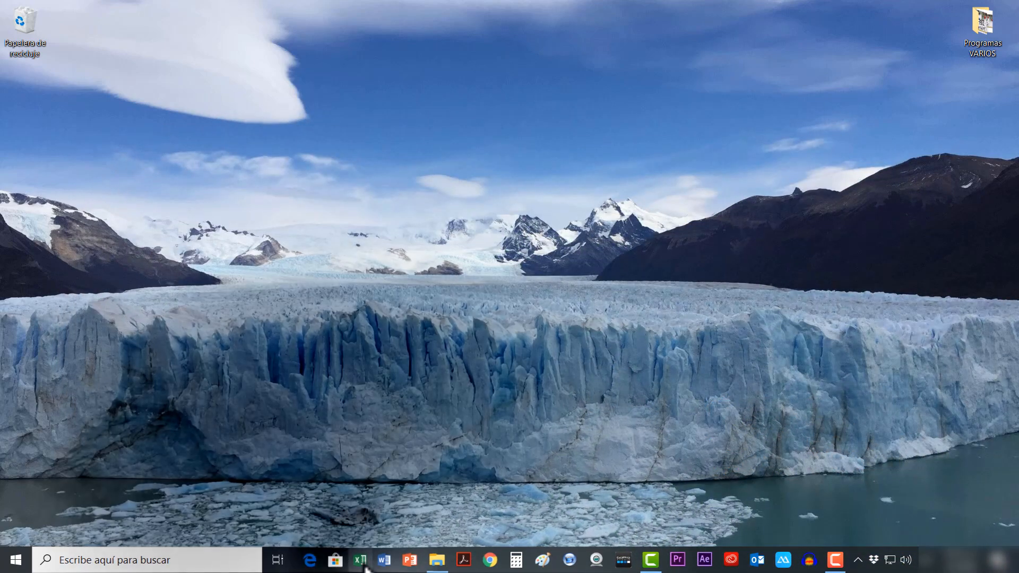
click(365, 568)
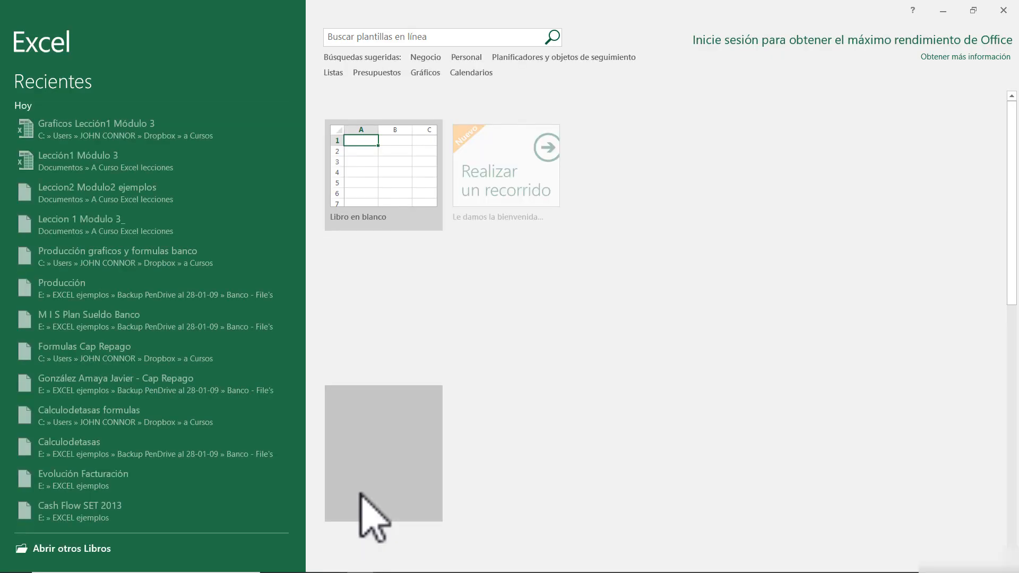
click(392, 183)
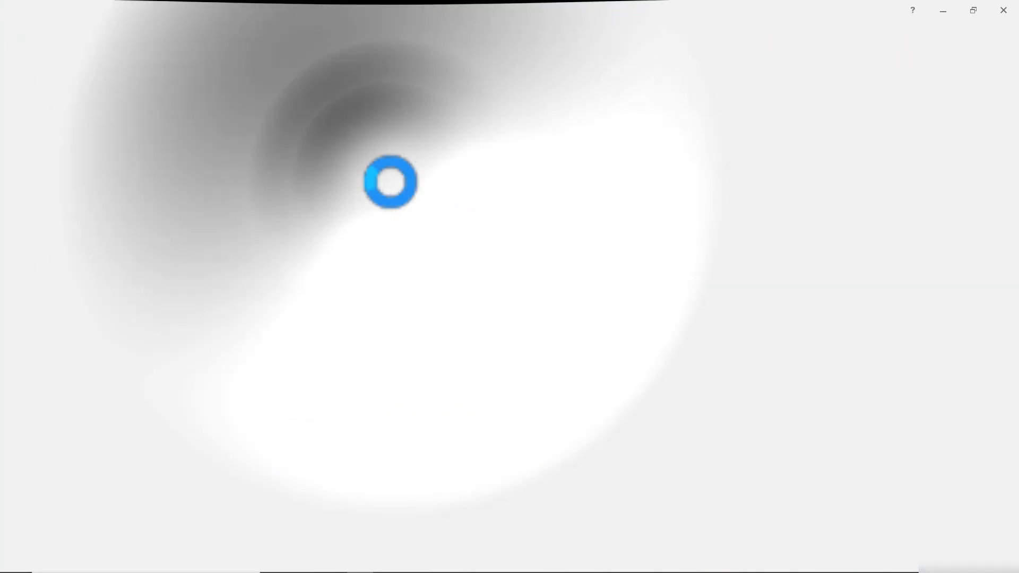
click(49, 149)
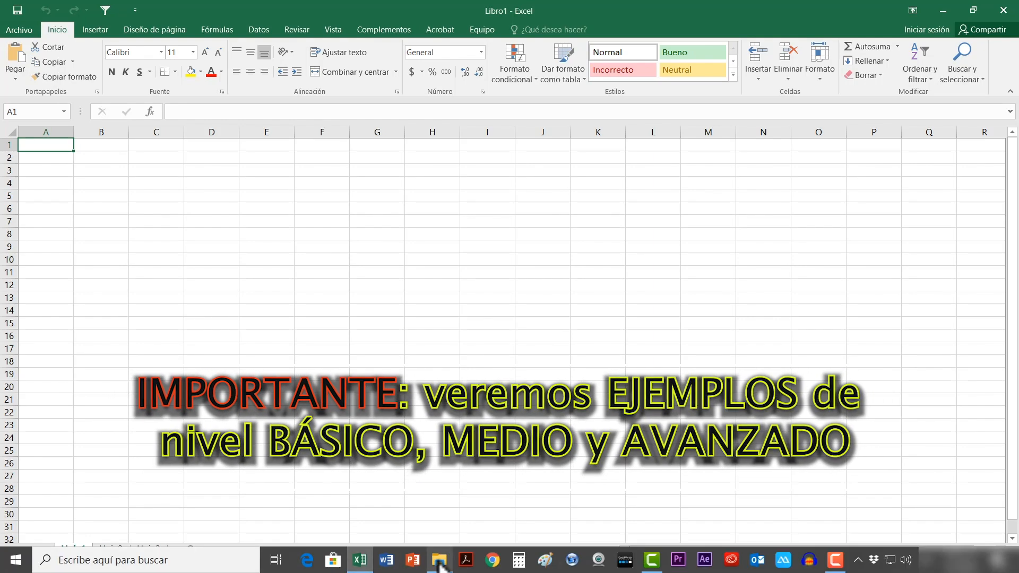
Open the workbook "Graficos Lección1 Módulo 3" from the a Cursos folder and view its Datos del Personal sheet
click(438, 562)
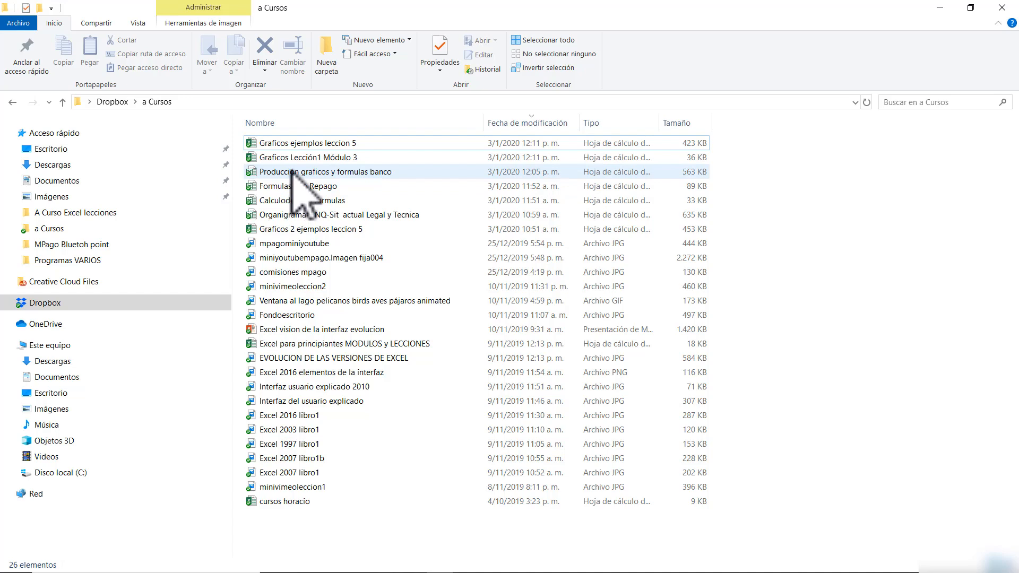
double_click(325, 157)
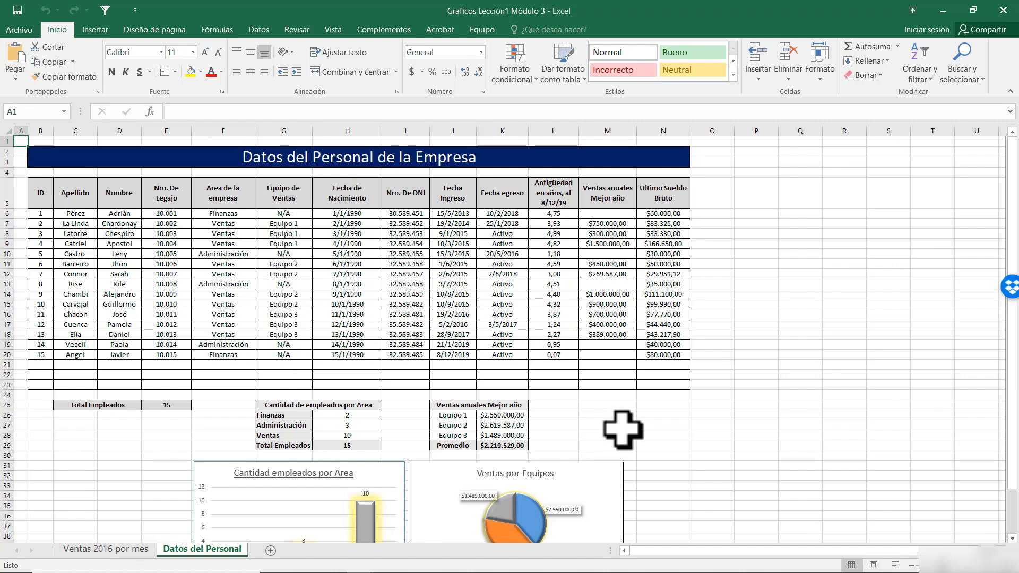
scroll(623, 430, down, 2)
scroll(625, 440, up, 2)
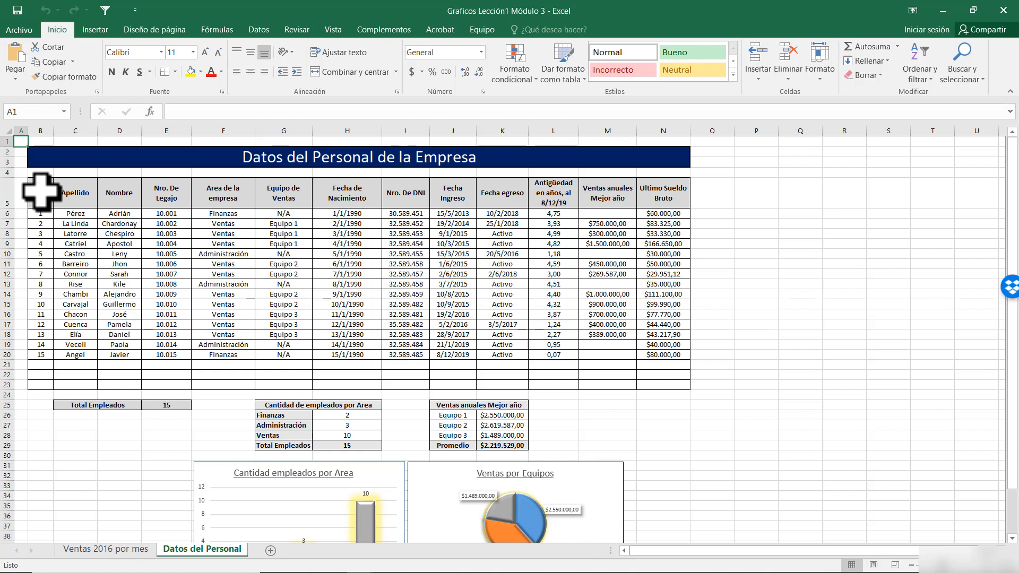
Copy the staff table B5:N20, including its header row, from the Datos del Personal sheet
mouse_move(40, 193)
mouse_down()
mouse_move(106, 277)
mouse_move(318, 344)
mouse_move(661, 357)
mouse_up()
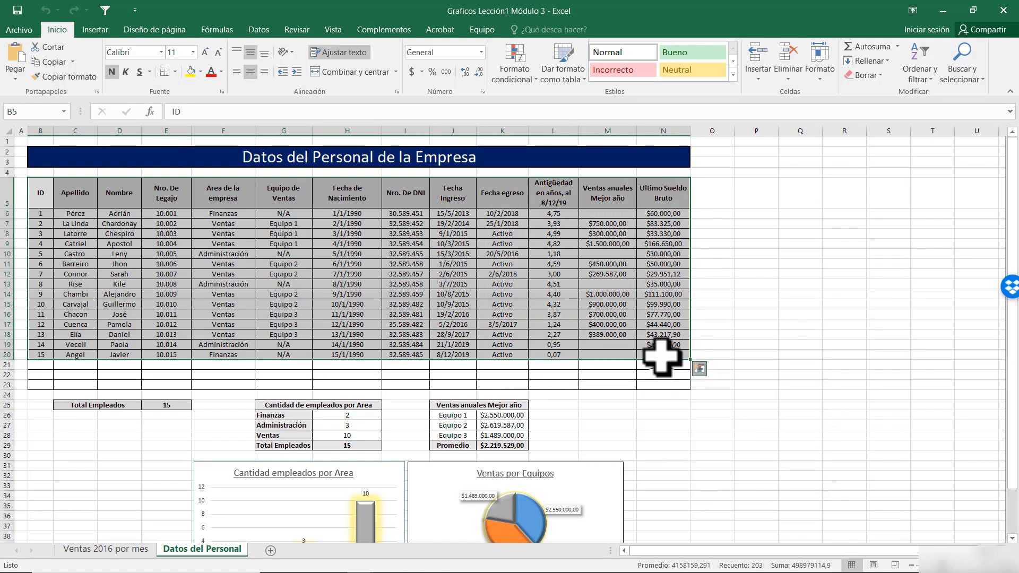
right_click(661, 357)
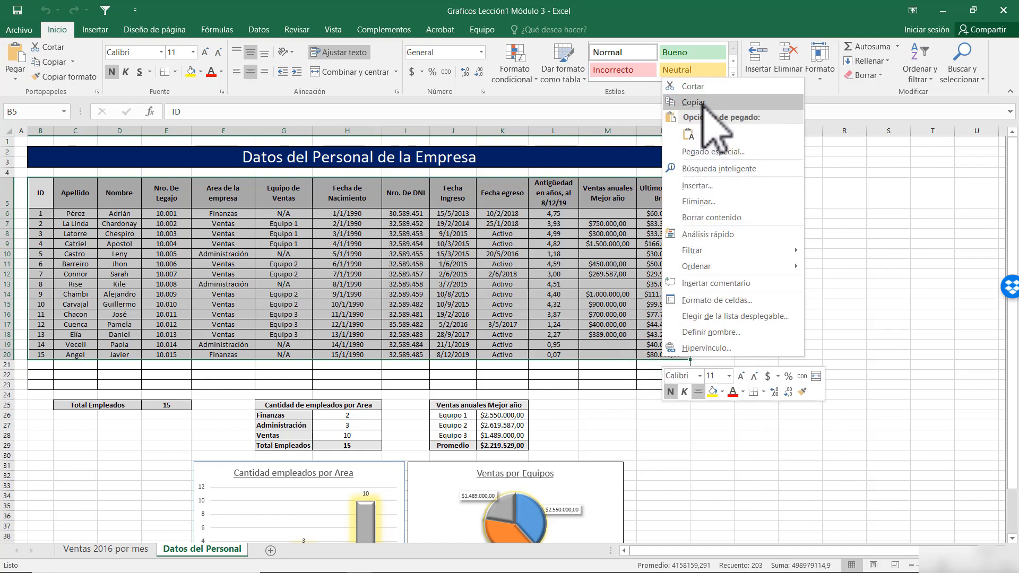
click(691, 103)
Create another blank workbook to receive the copied staff table
click(20, 32)
click(29, 81)
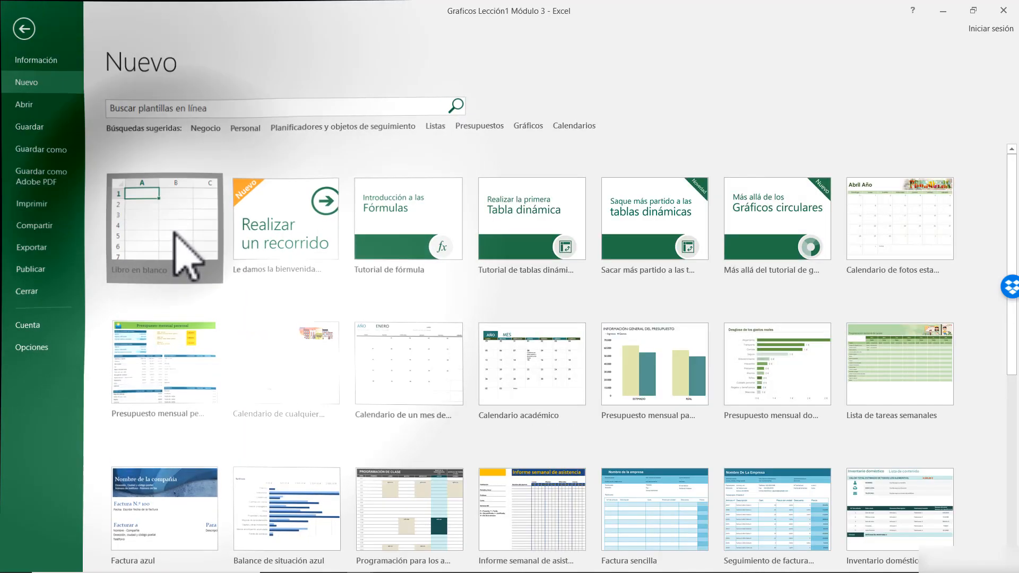
click(174, 233)
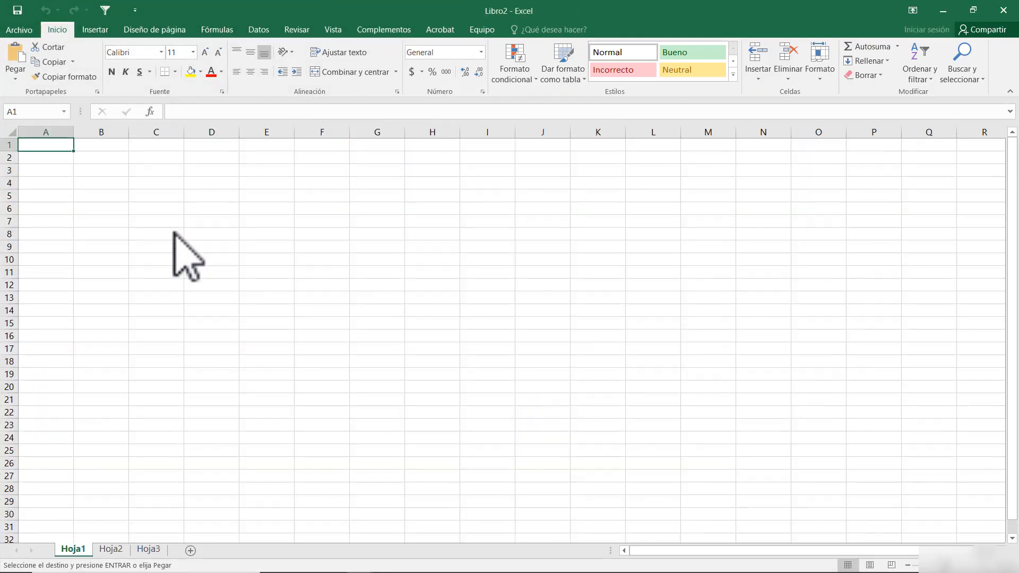
Paste only the formats of the copied table at cell A1 of Hoja1 using Paste Special
click(15, 79)
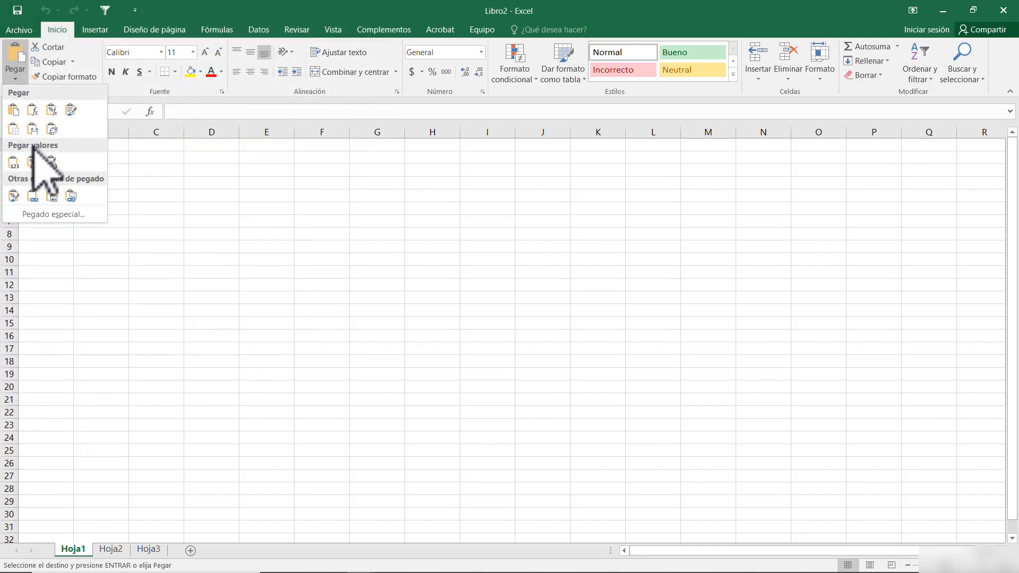
click(53, 214)
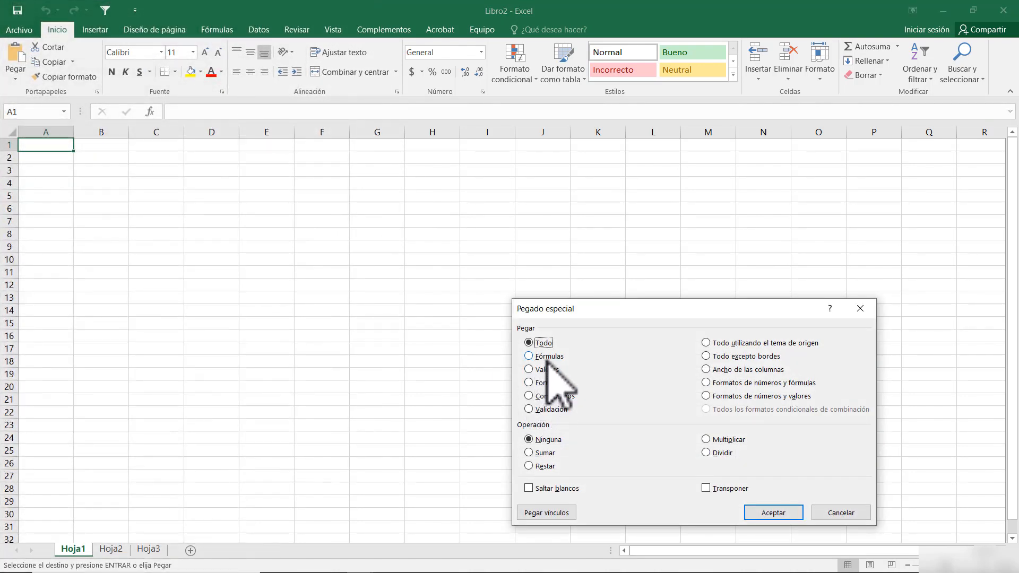
click(551, 382)
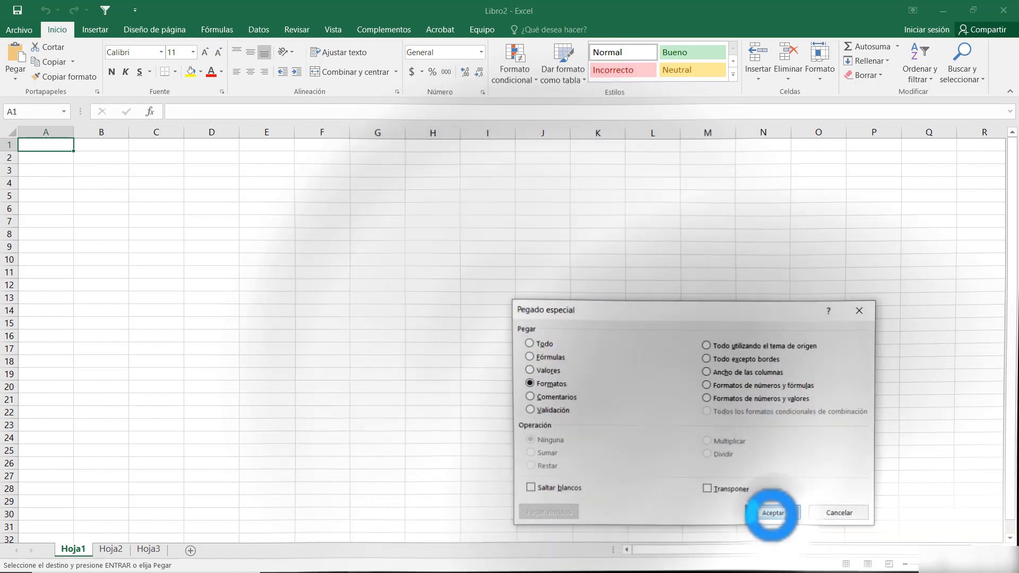
click(773, 512)
Paste the copied table's formulas into the formatted range with Paste Special and autofit column L, Ventas anuales Mejor año
right_click(100, 144)
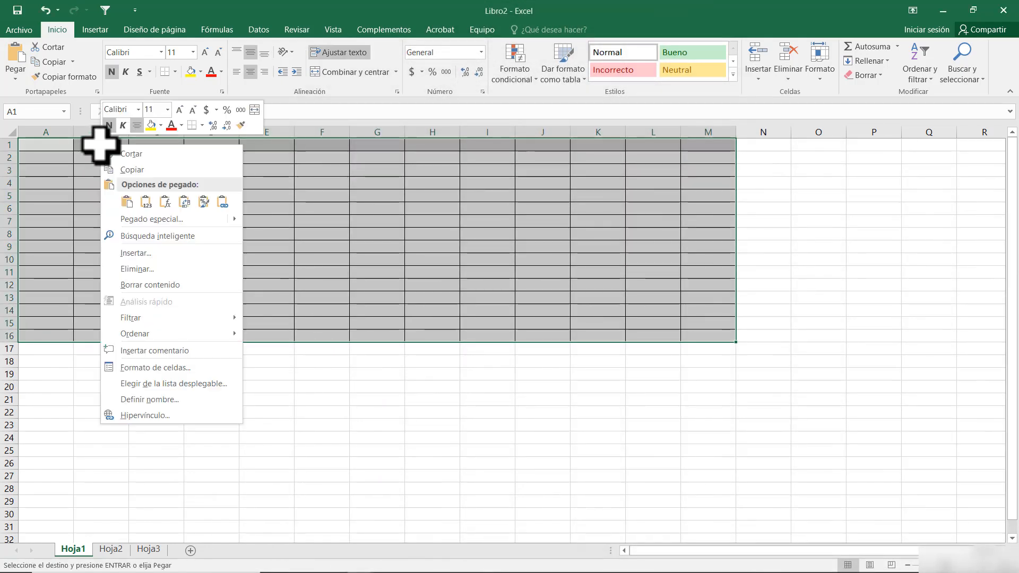
mouse_move(175, 219)
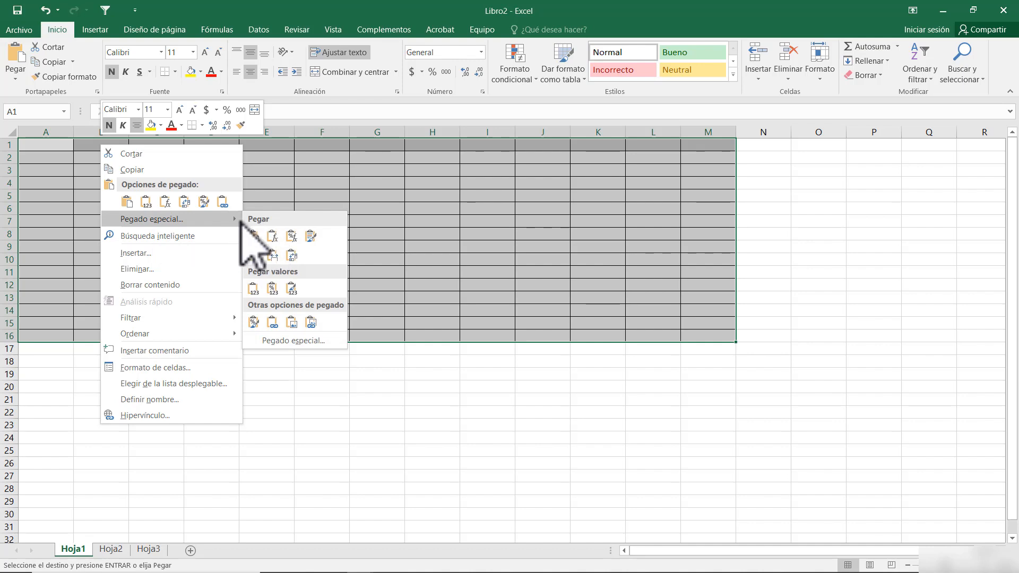
click(270, 340)
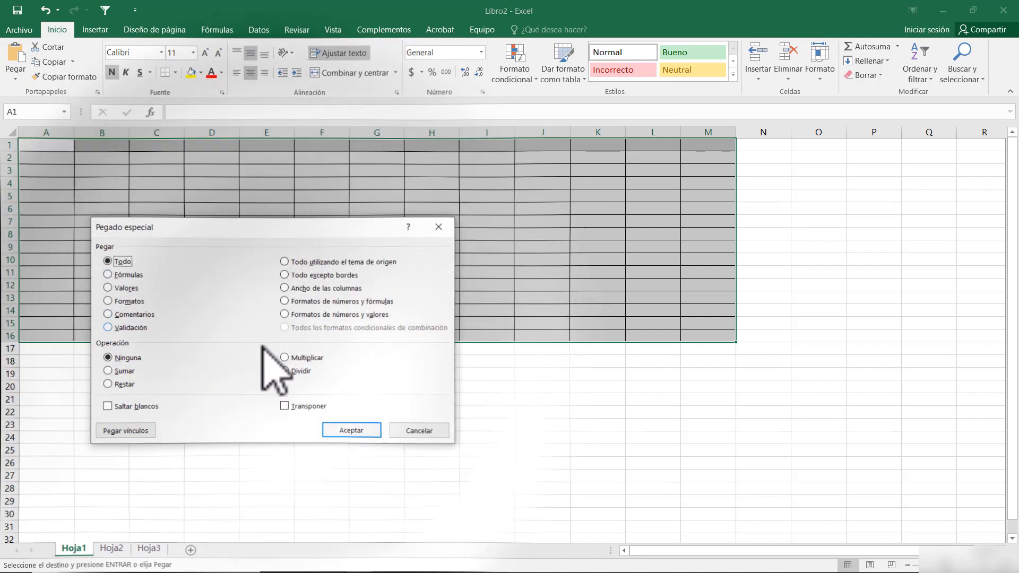
click(122, 275)
click(351, 431)
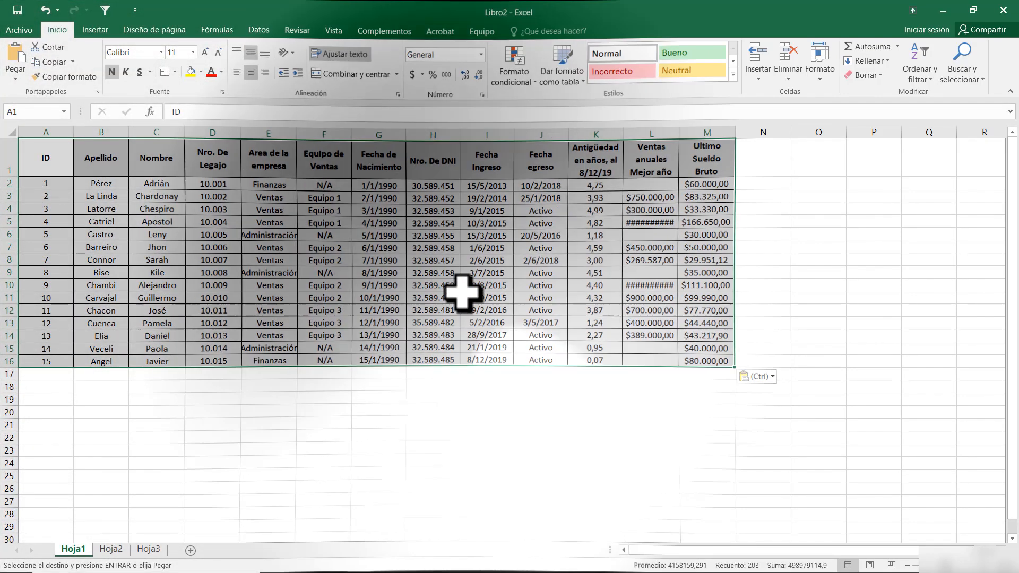
click(480, 297)
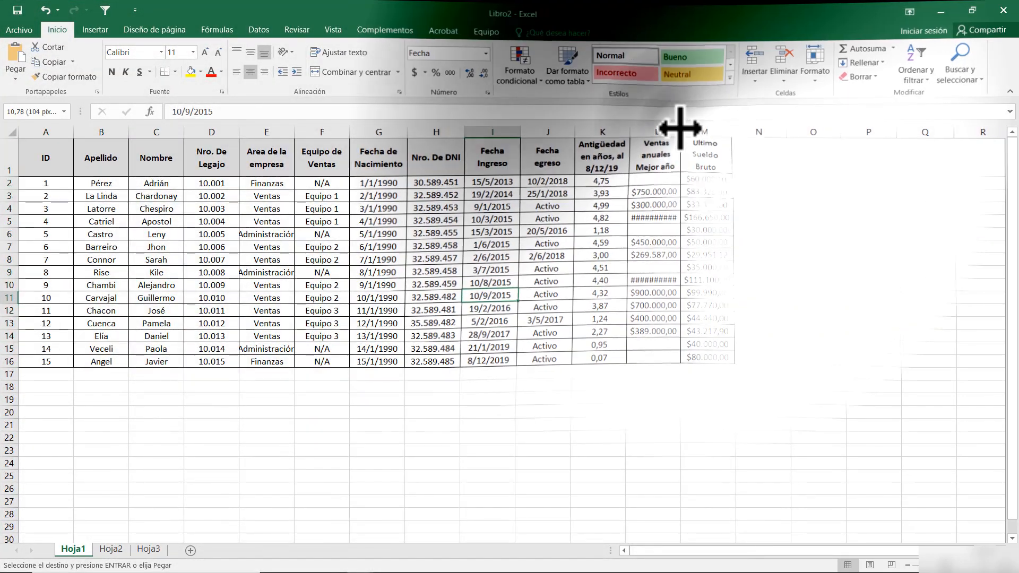
double_click(680, 127)
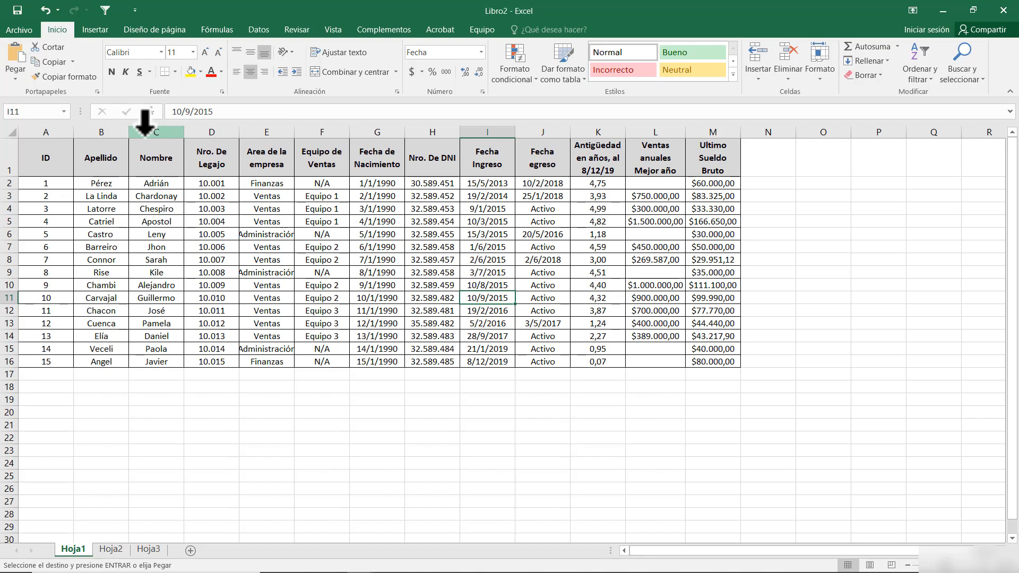
Delete columns C to K, from Nombre through Antigüedad, from the pasted table
drag(146, 130, 589, 135)
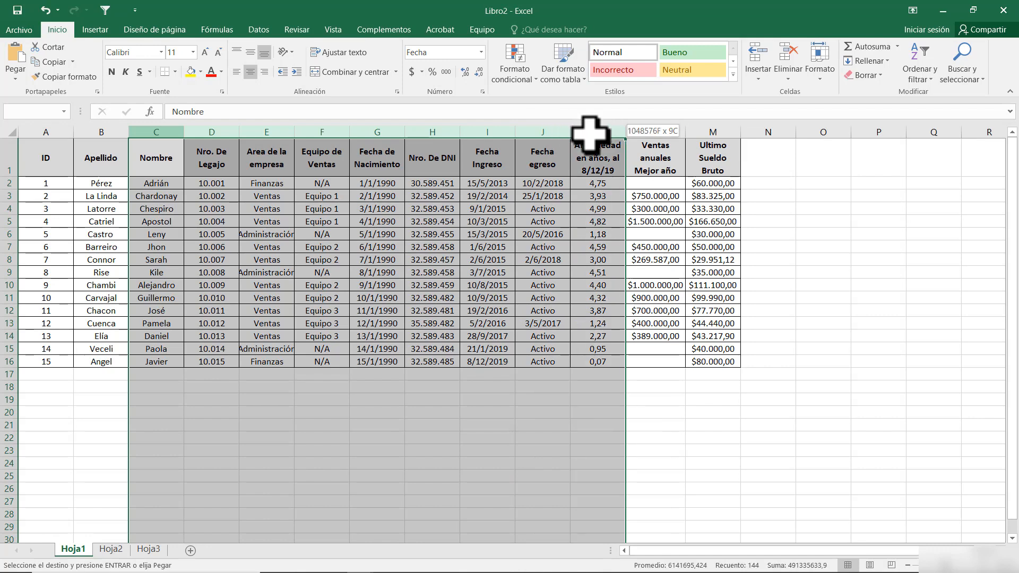
drag(589, 133, 587, 202)
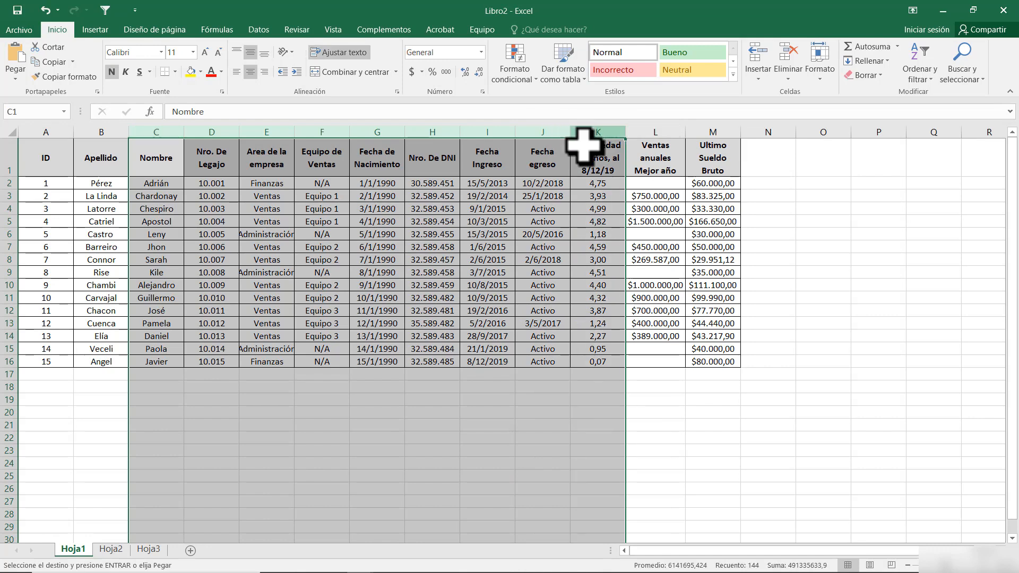
right_click(583, 159)
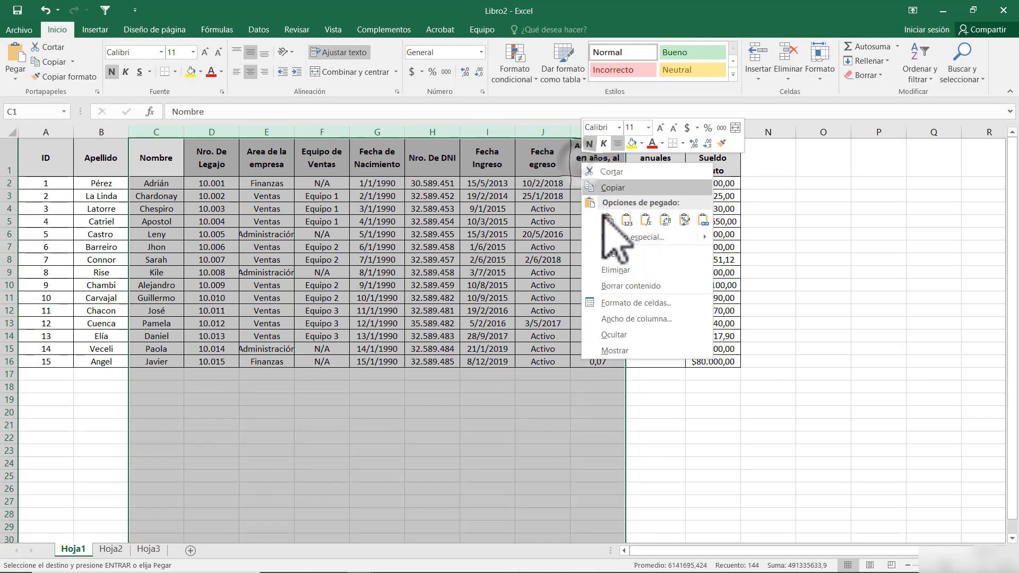
click(615, 270)
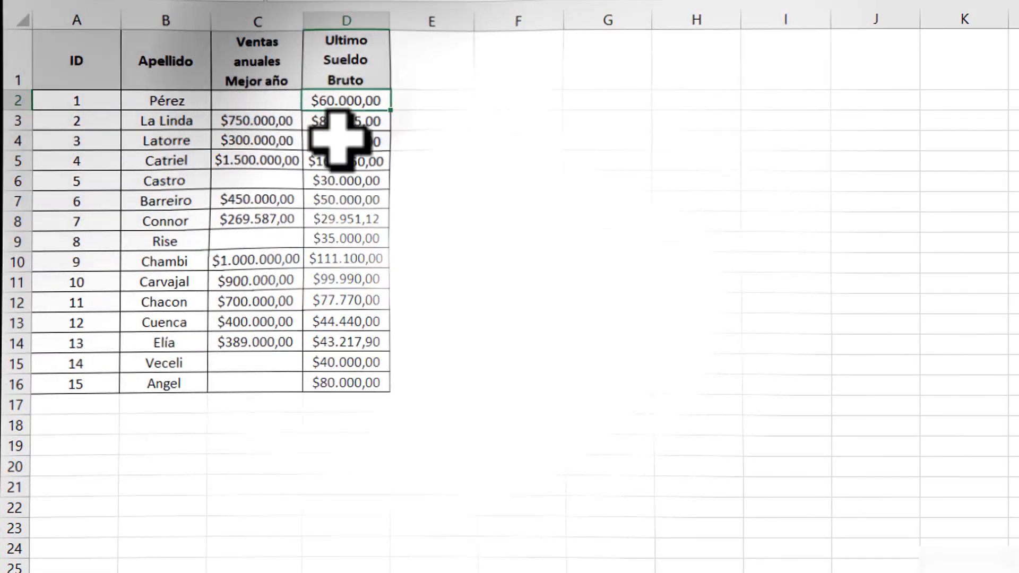
Examine the salary values in the Ultimo Sueldo Bruto column row by row
key(Down)
key(Down)
key(Down)
key(Down)
key(Down)
key(Down)
key(Down)
key(Down)
key(Down)
key(Down)
key(Down)
key(Down)
key(Down)
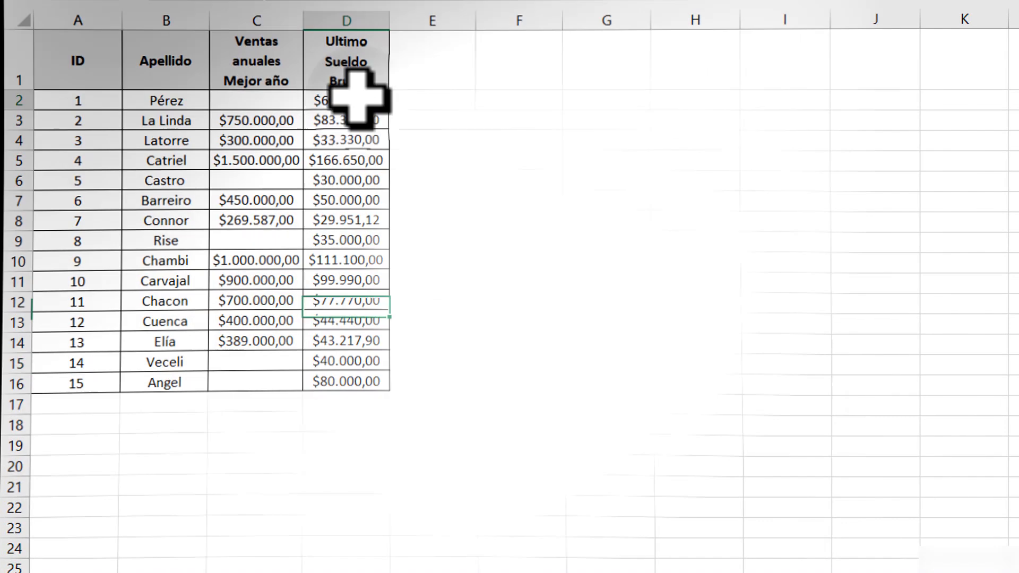
click(346, 281)
click(347, 321)
click(347, 302)
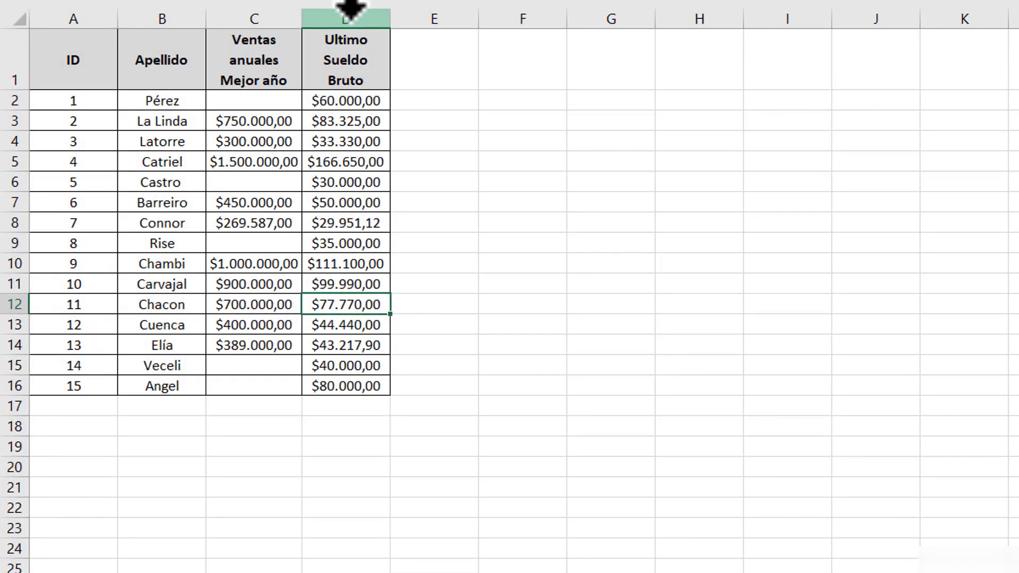
Replace the formulas in column D, Ultimo Sueldo Bruto, with their values by copying it and pasting only values over itself
click(347, 16)
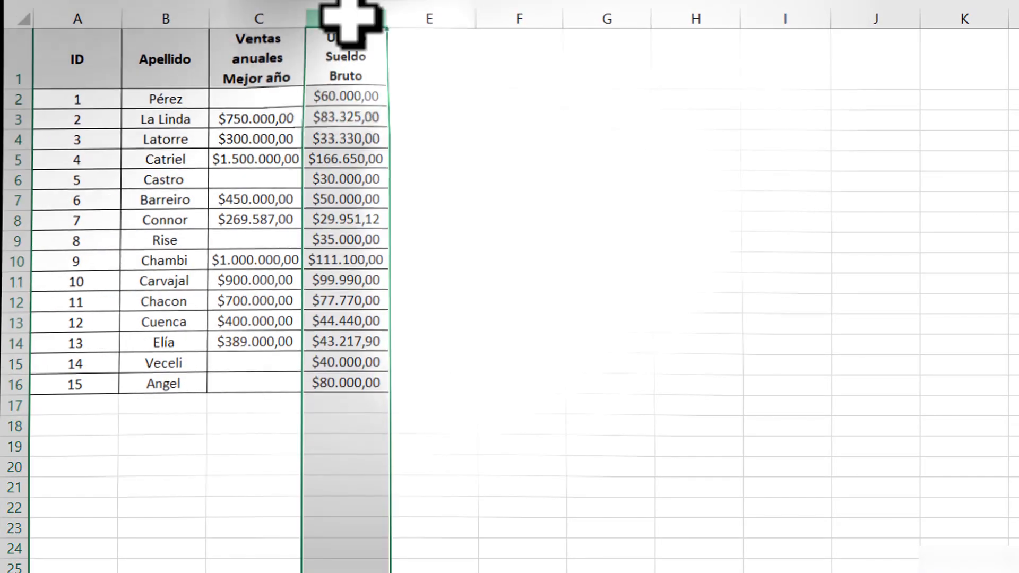
right_click(350, 16)
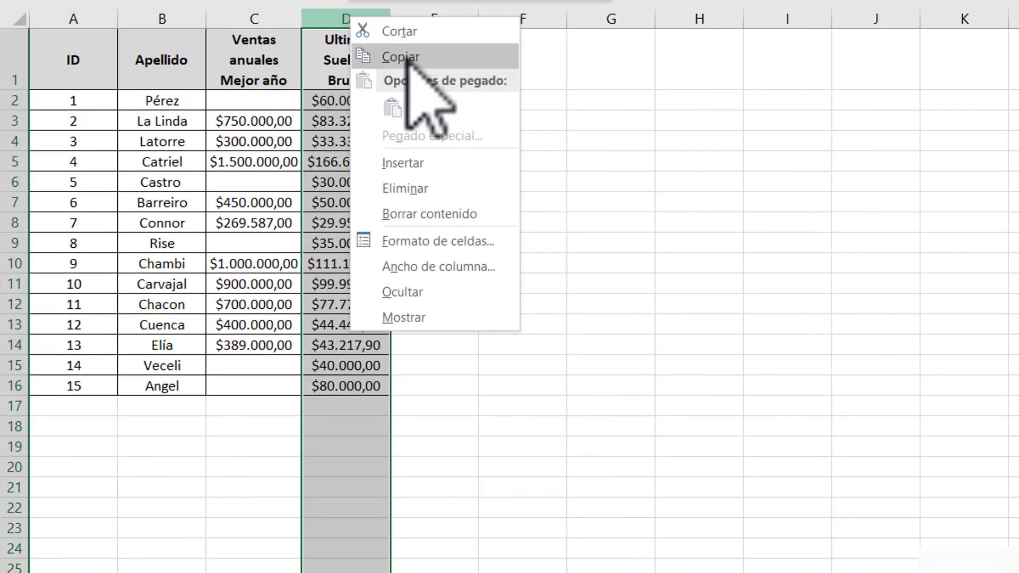
click(407, 57)
right_click(350, 65)
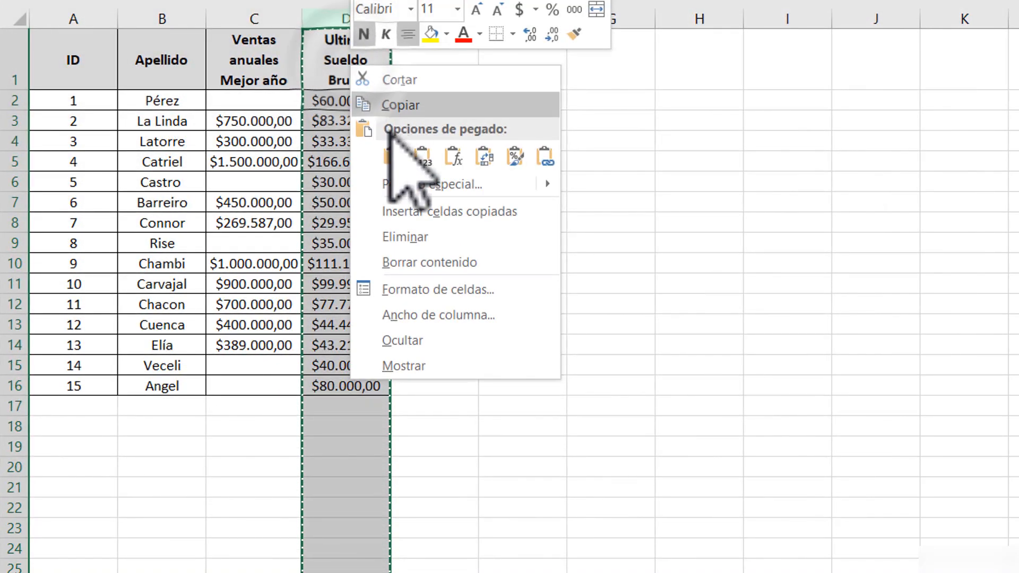
click(405, 183)
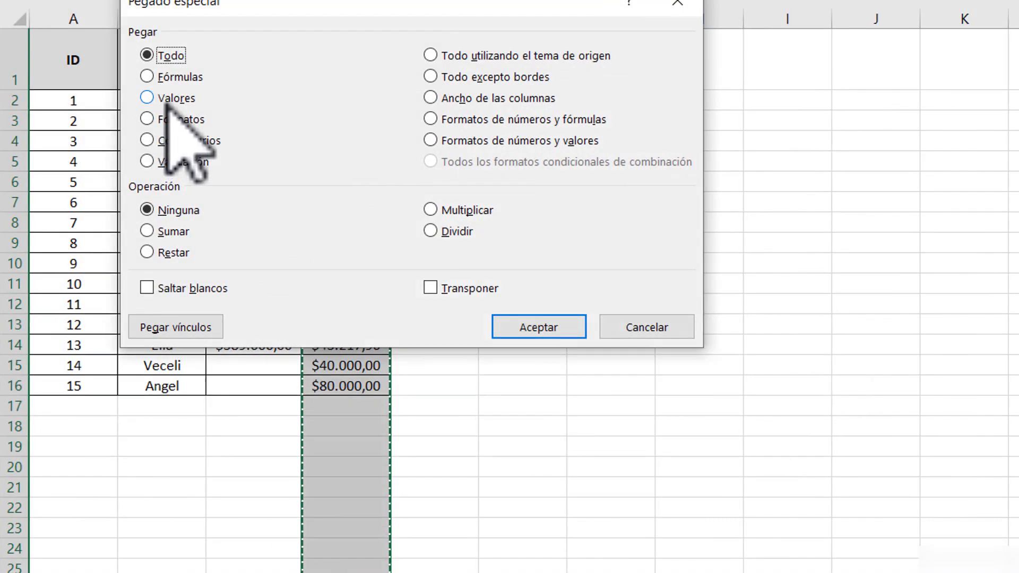
click(171, 97)
click(523, 324)
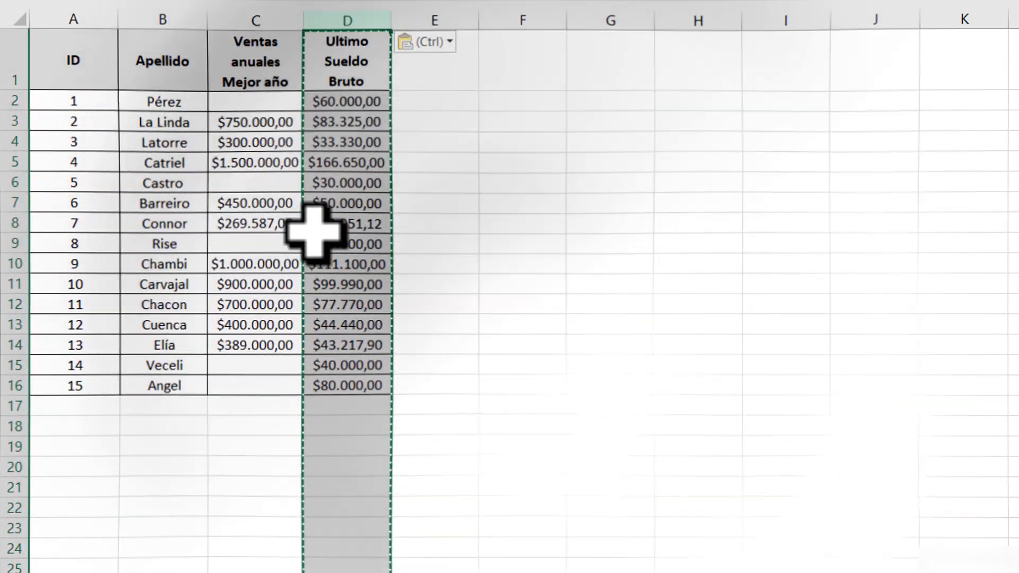
click(346, 203)
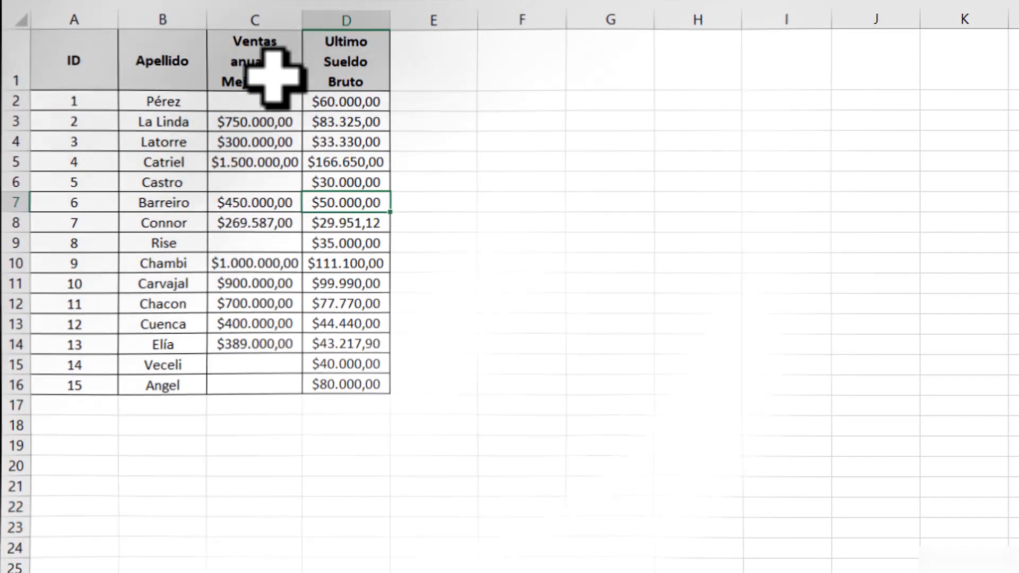
Delete column C, Ventas anuales Mejor año, from the table
click(249, 21)
right_click(253, 24)
click(293, 194)
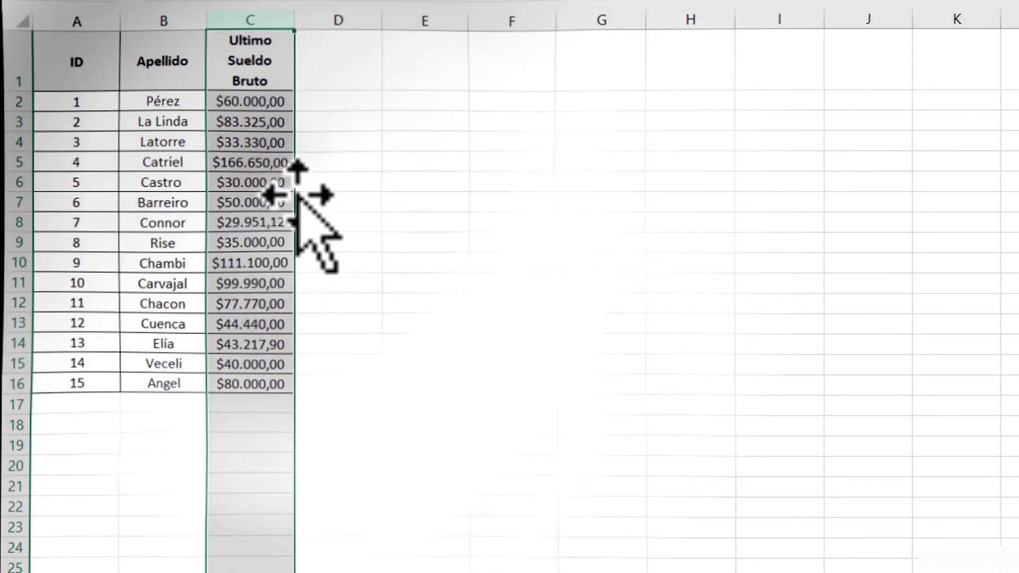
click(365, 223)
click(409, 158)
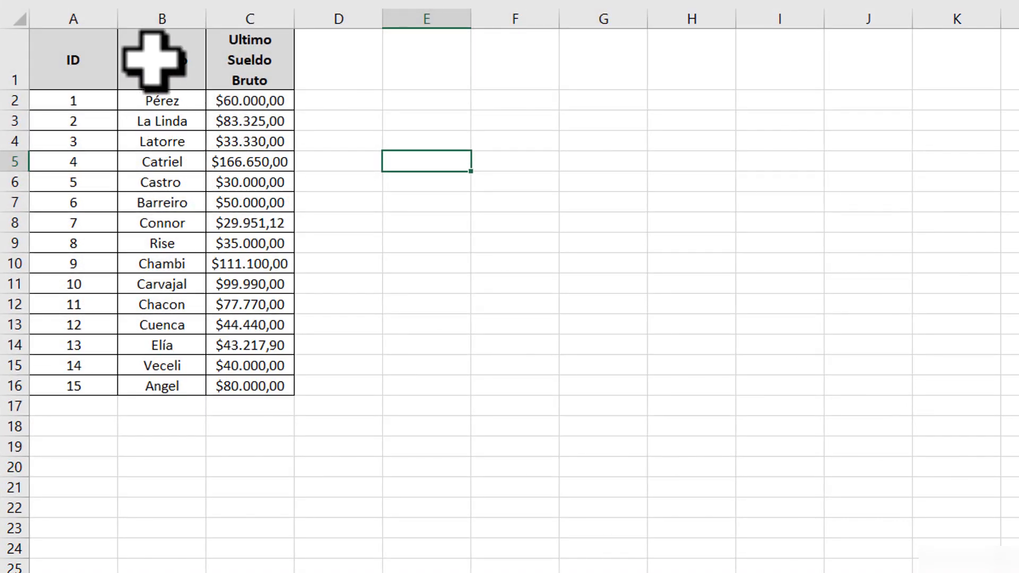
Highlight the range B1:C9, surnames and gross salaries including their headers, with yellow fill
drag(151, 101, 153, 121)
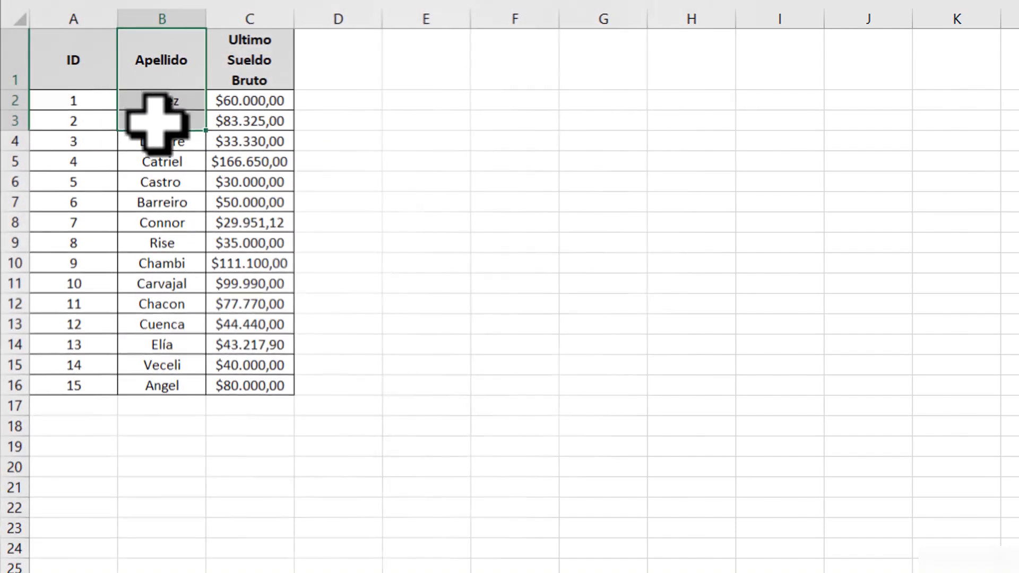
drag(233, 273, 258, 246)
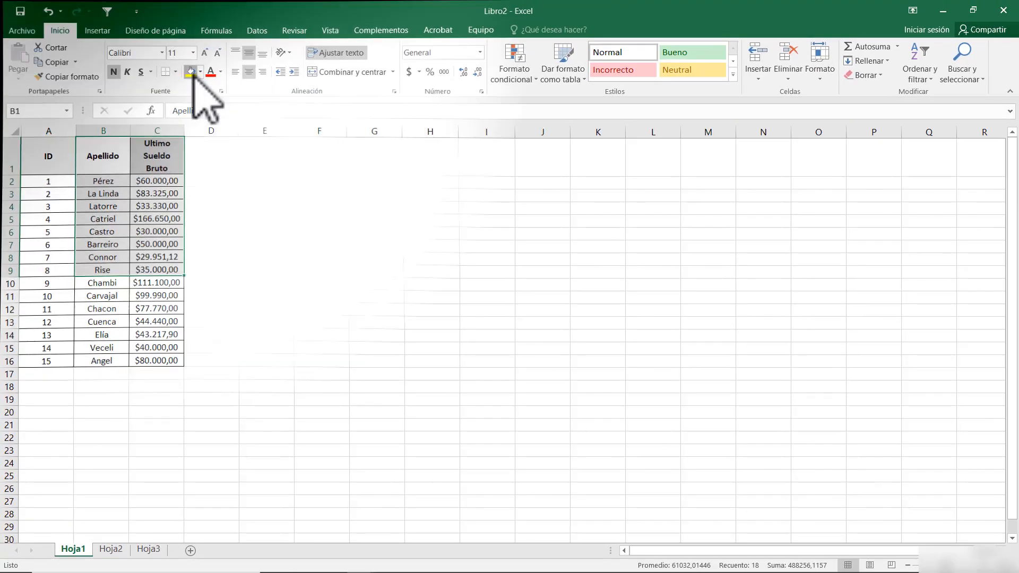
click(191, 72)
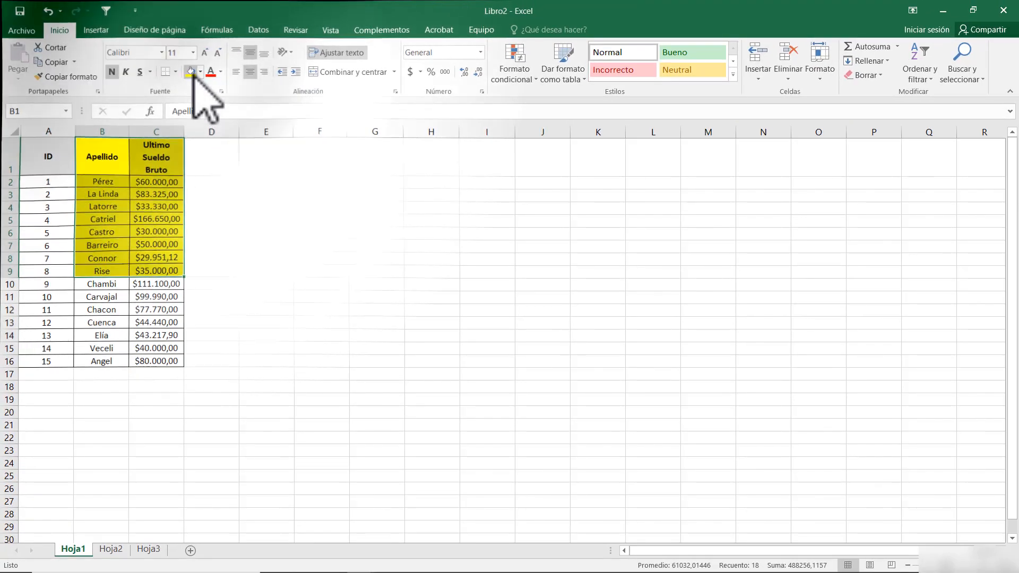
click(260, 232)
Fill the header cells B1:C1, Apellido and Ultimo Sueldo Bruto, with grey to match the ID header
drag(103, 164, 148, 160)
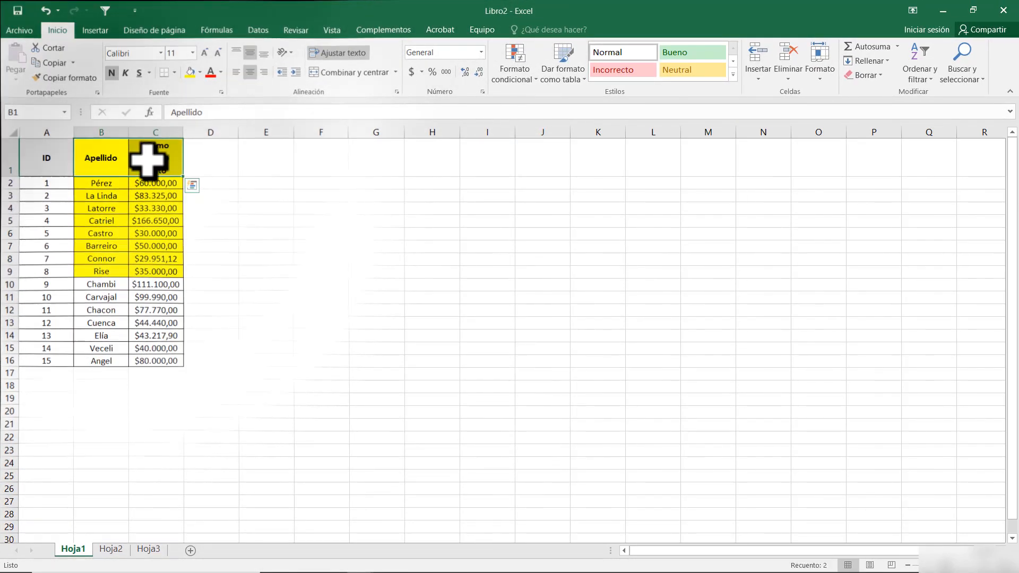
click(200, 72)
click(189, 129)
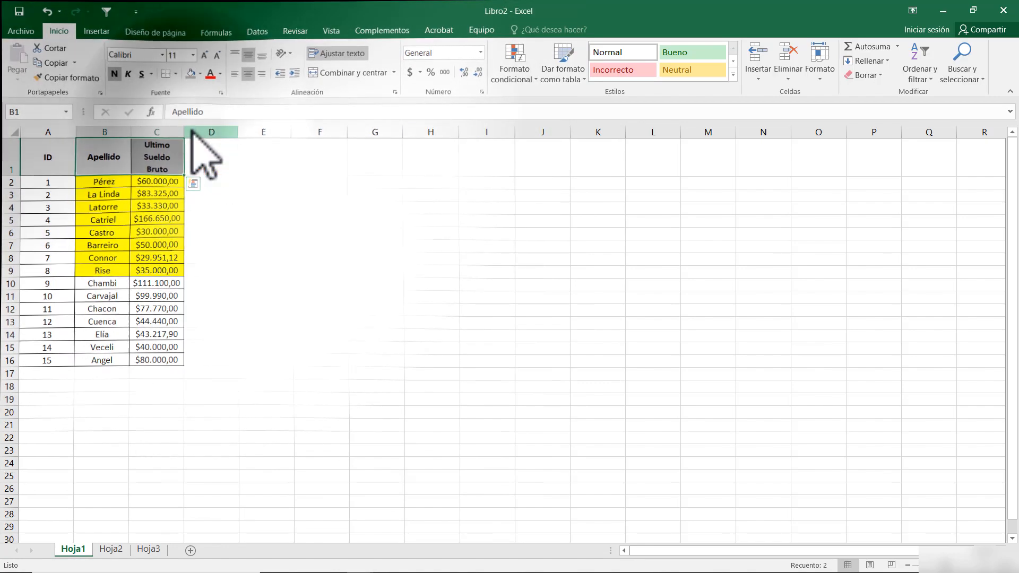
Insert a 2-D clustered column chart from B1:C9 and place it, enlarged, beside the table across columns E to K
drag(99, 166, 153, 271)
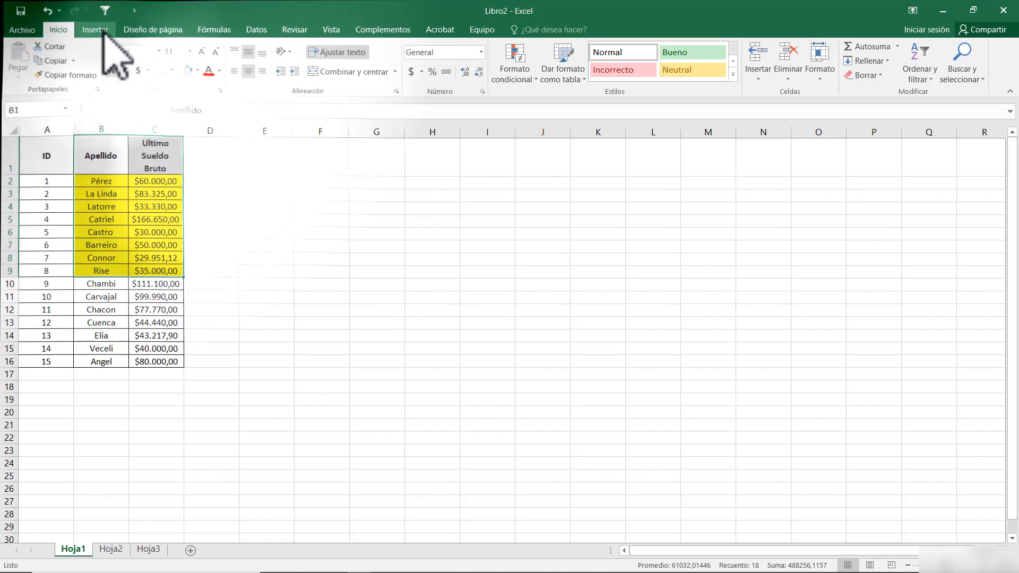
click(104, 32)
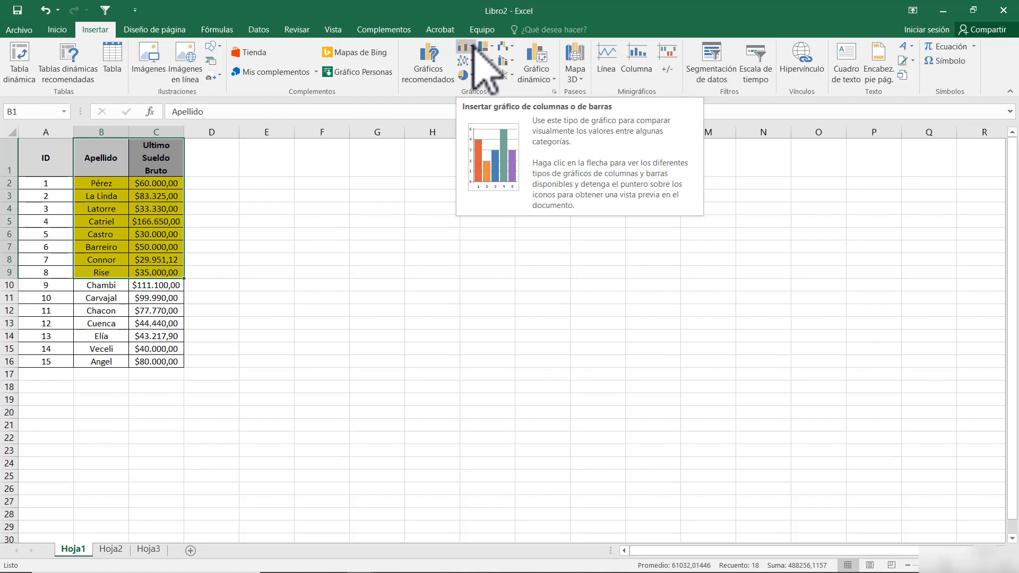
click(474, 46)
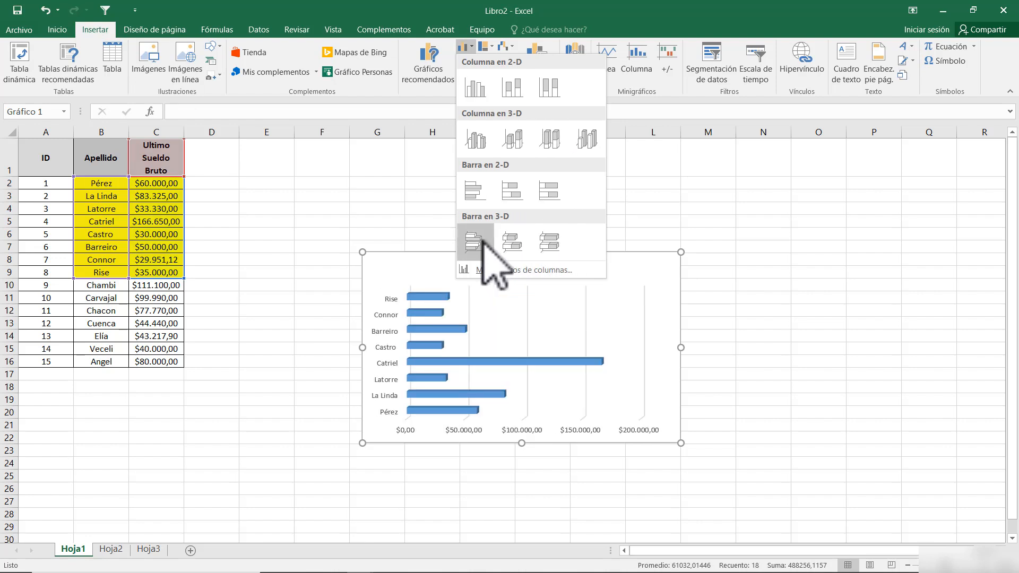
click(481, 88)
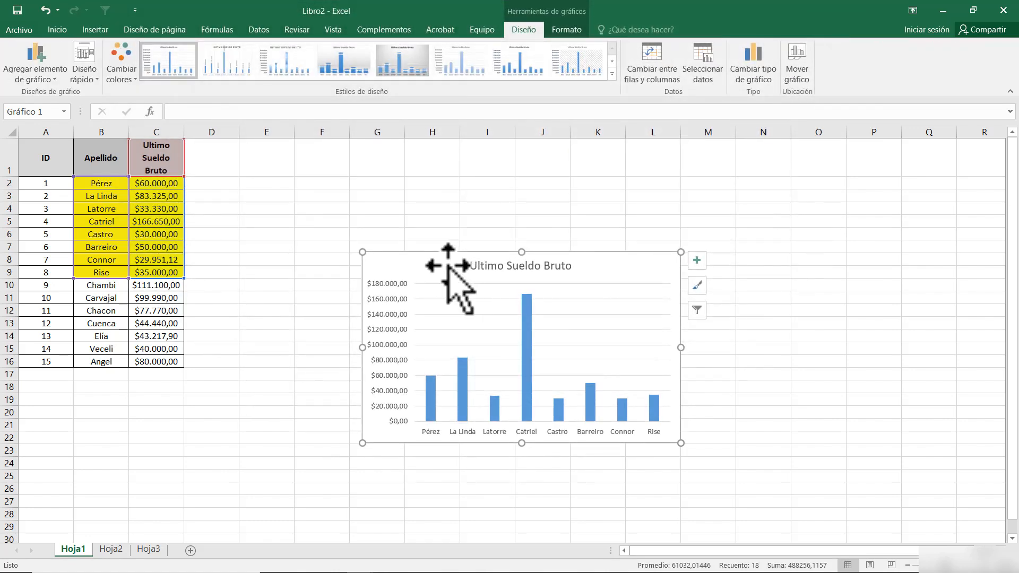
drag(445, 276, 326, 173)
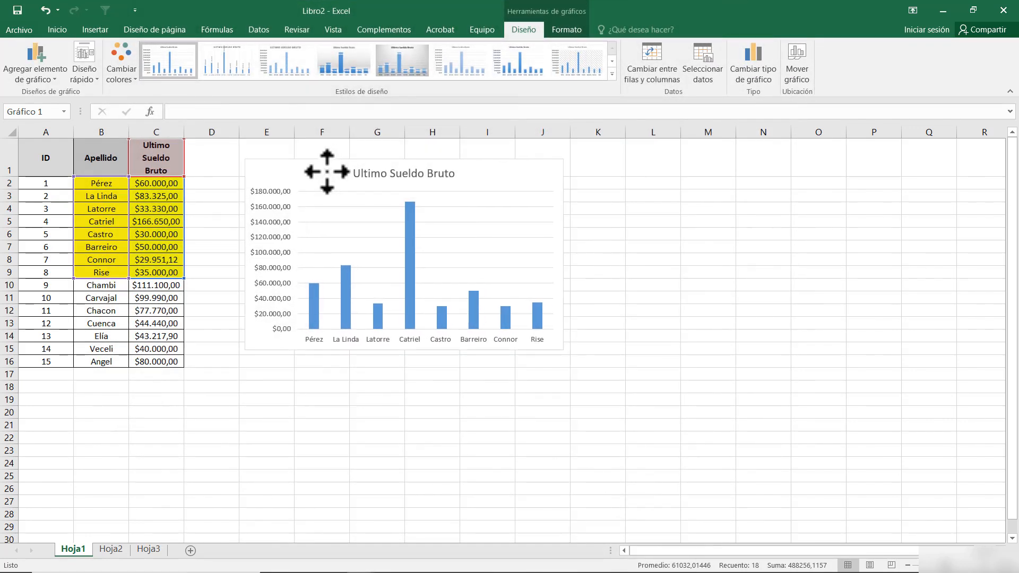
drag(561, 352, 635, 409)
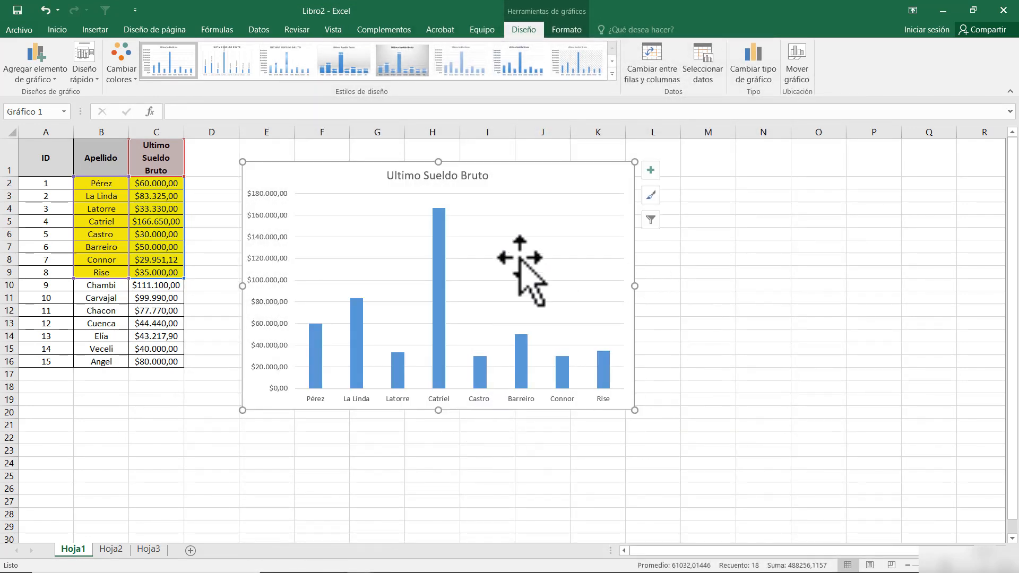
Replace the chart title with "Sueldos del ultimo año 2019"
click(394, 178)
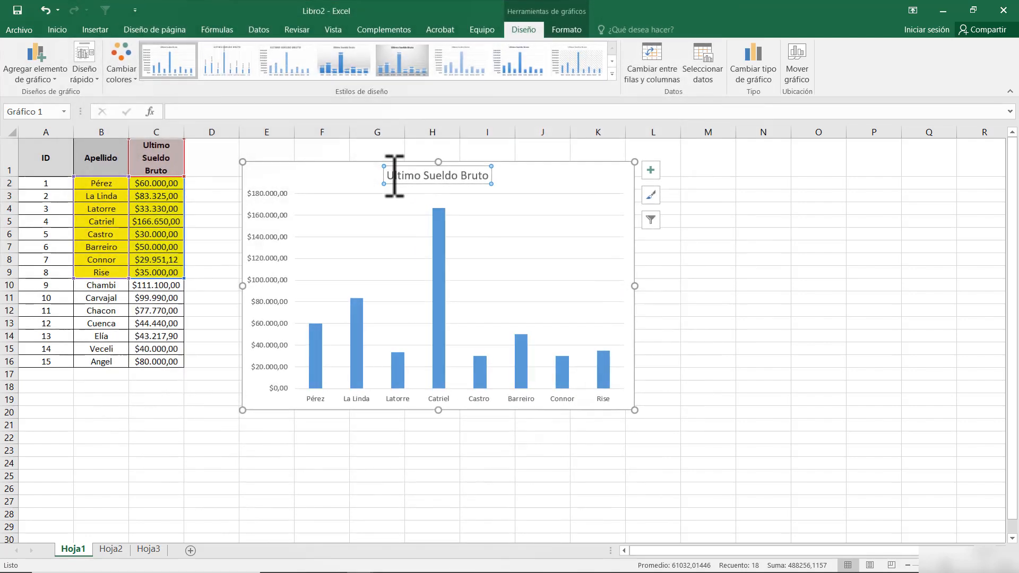
drag(394, 175, 490, 175)
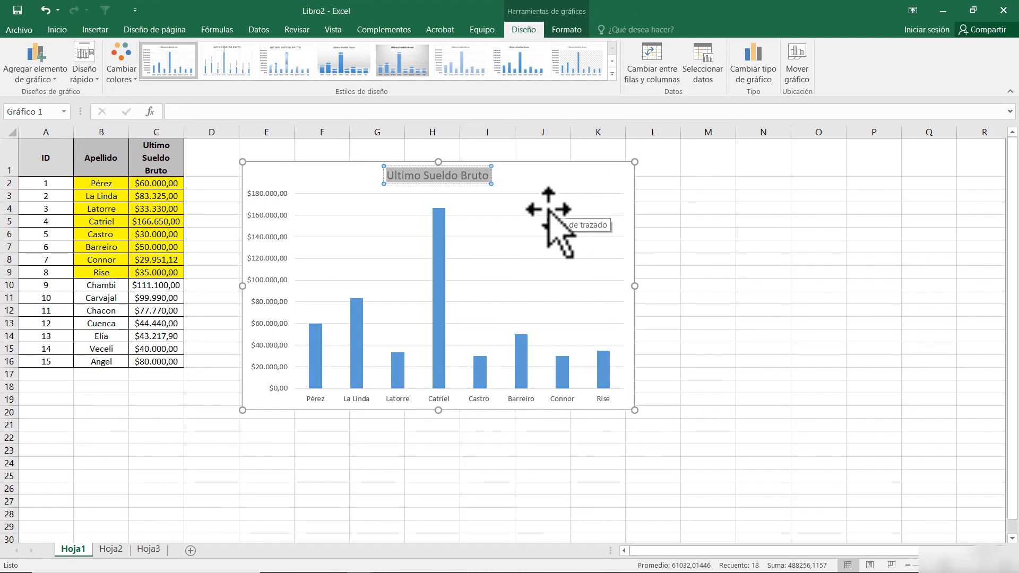
text(suel)
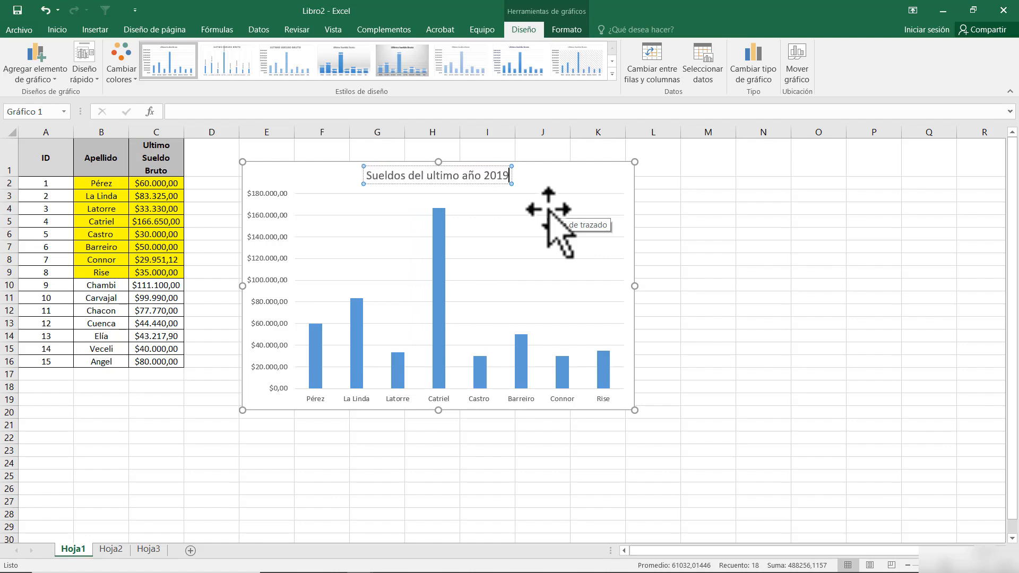
click(695, 220)
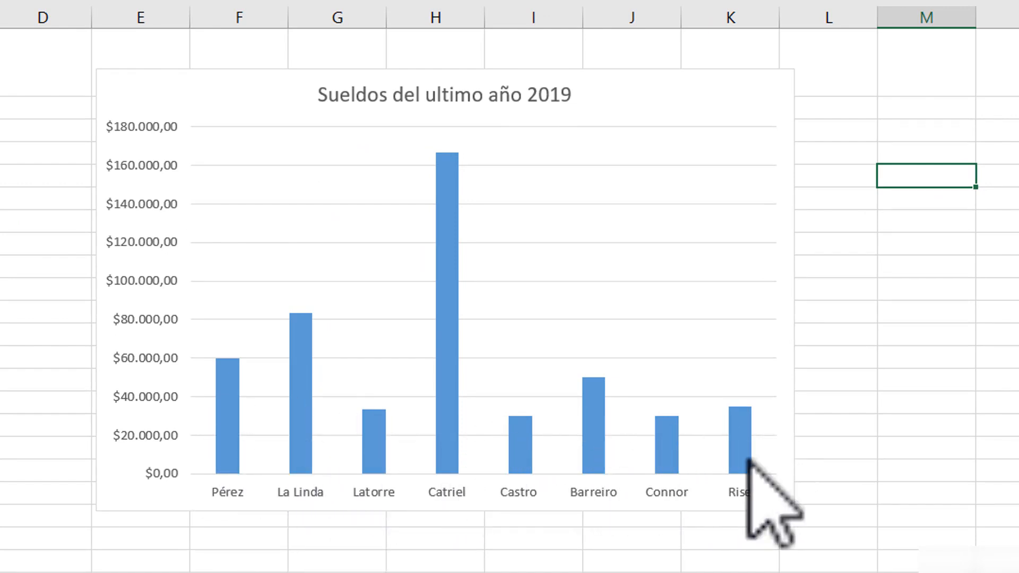
Format the salary data series so that its fill varies colors by point (Variar colores entre puntos)
click(447, 211)
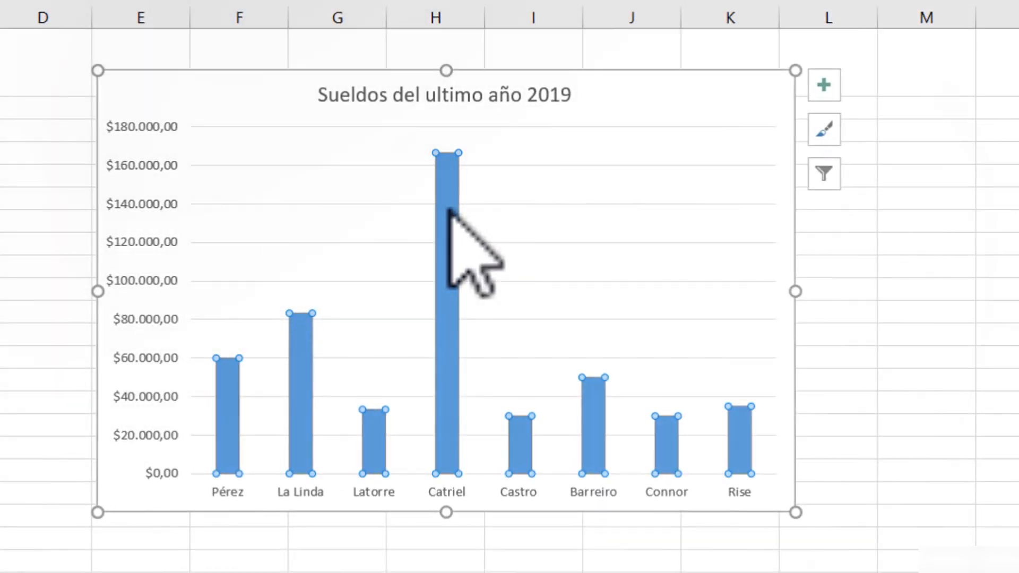
right_click(449, 210)
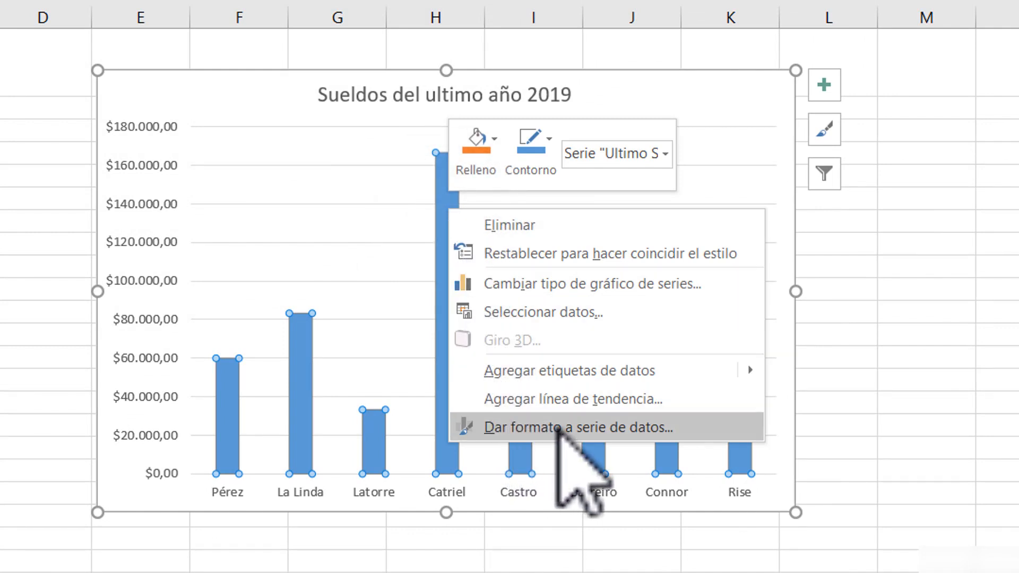
click(557, 428)
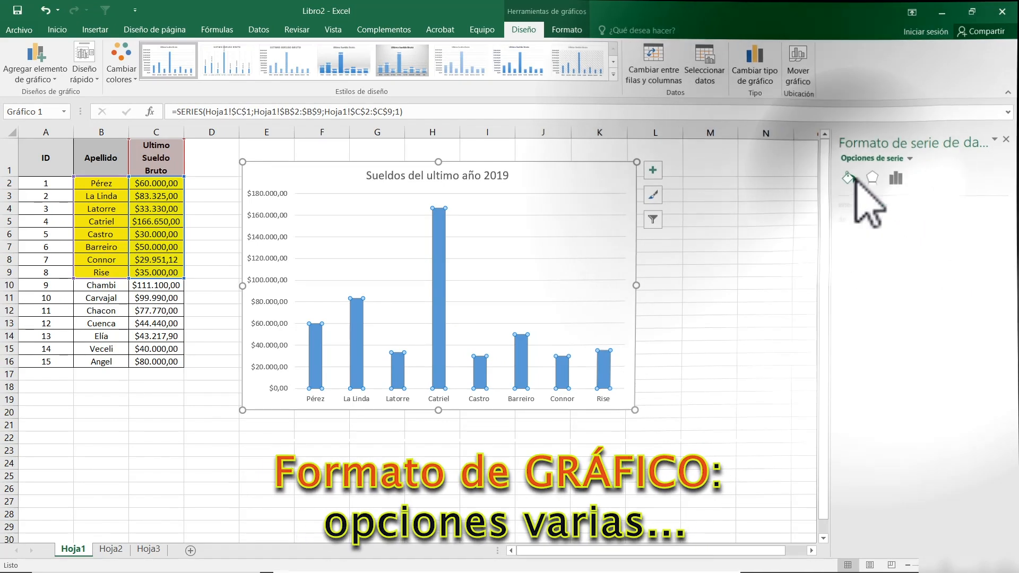
click(848, 178)
click(848, 207)
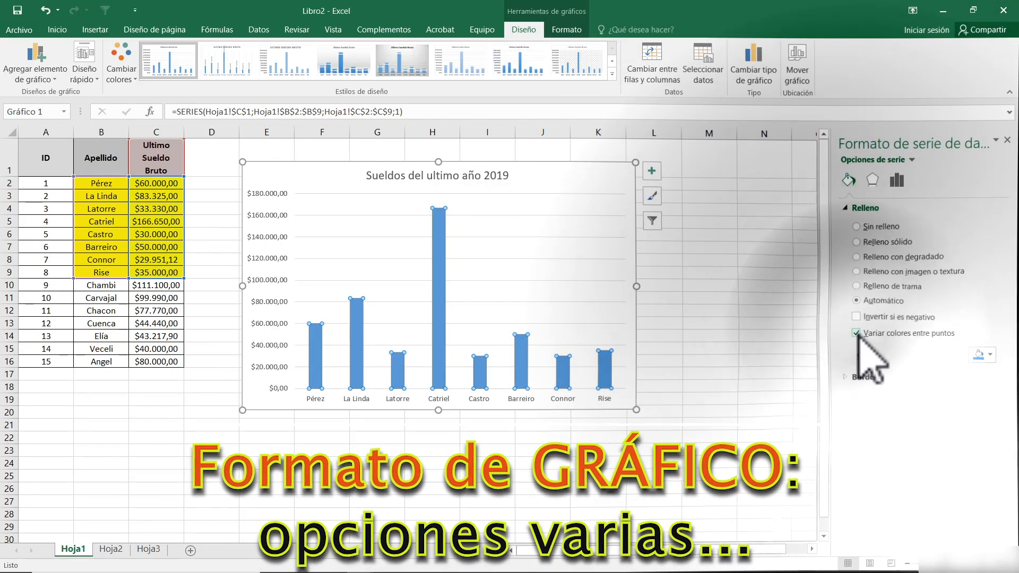
click(856, 333)
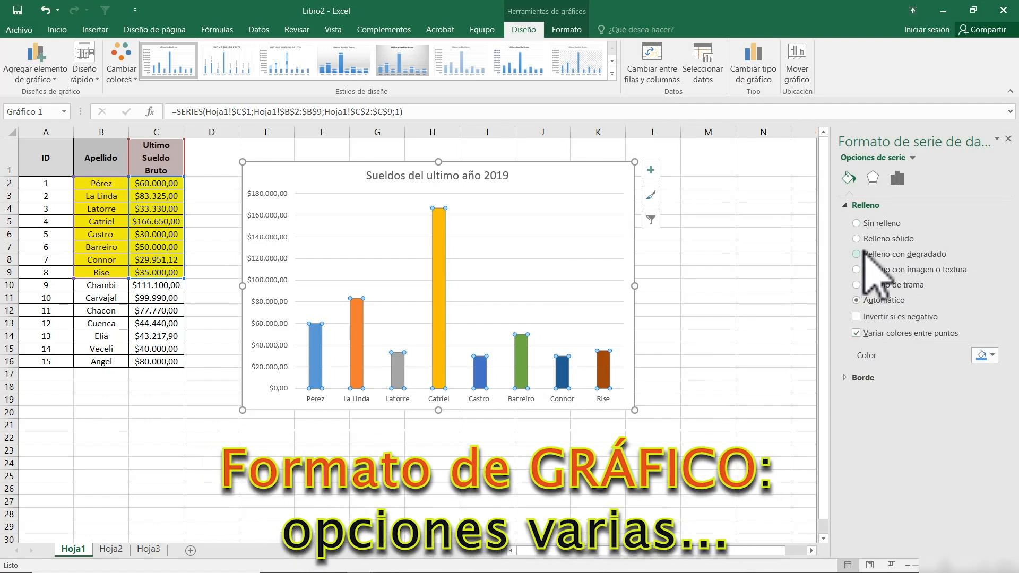
Give the bars of the data series a solid black border line with 0 % transparency
click(845, 378)
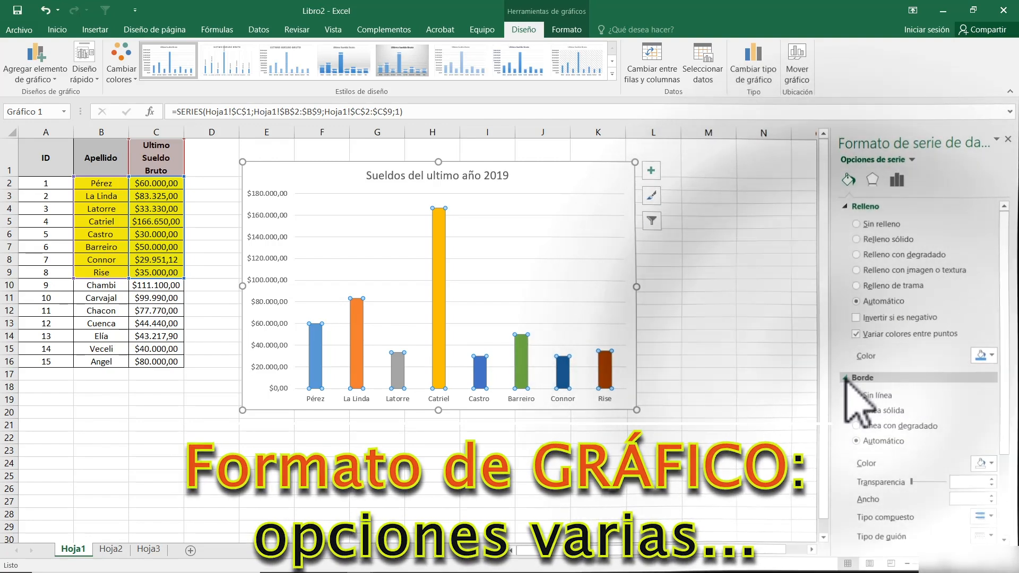
scroll(971, 440, down, 3)
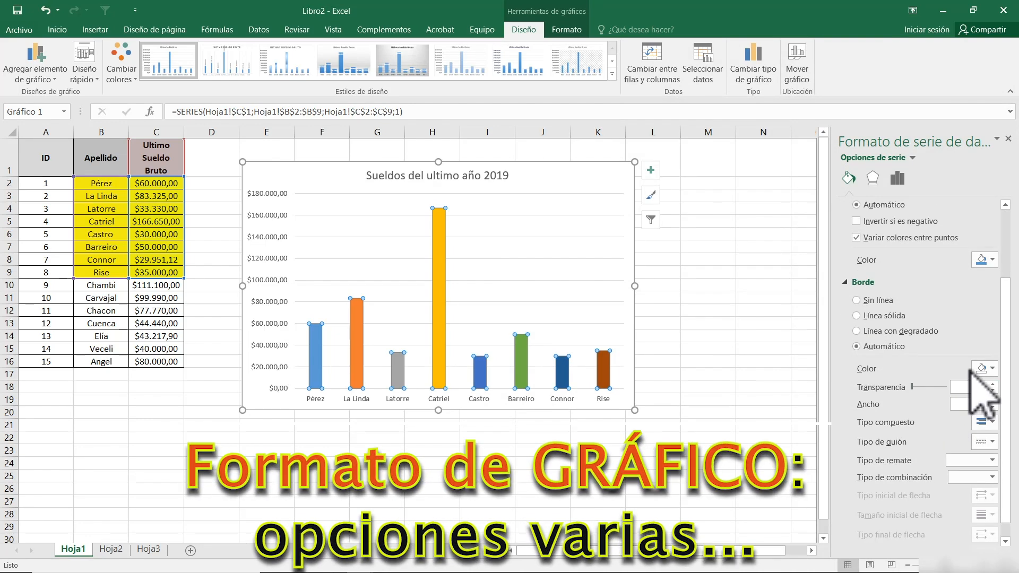
scroll(871, 367, down, 1)
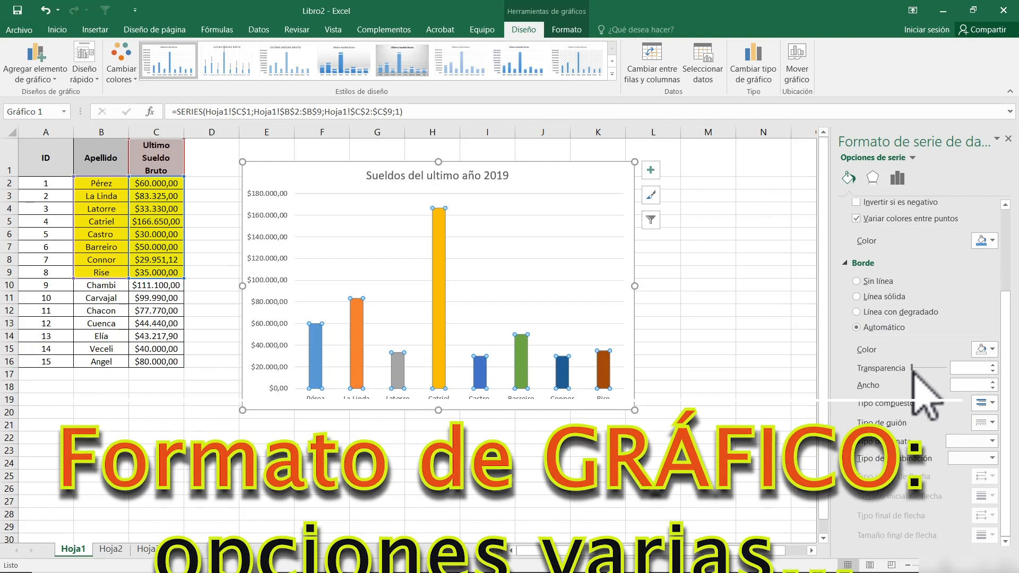
click(992, 349)
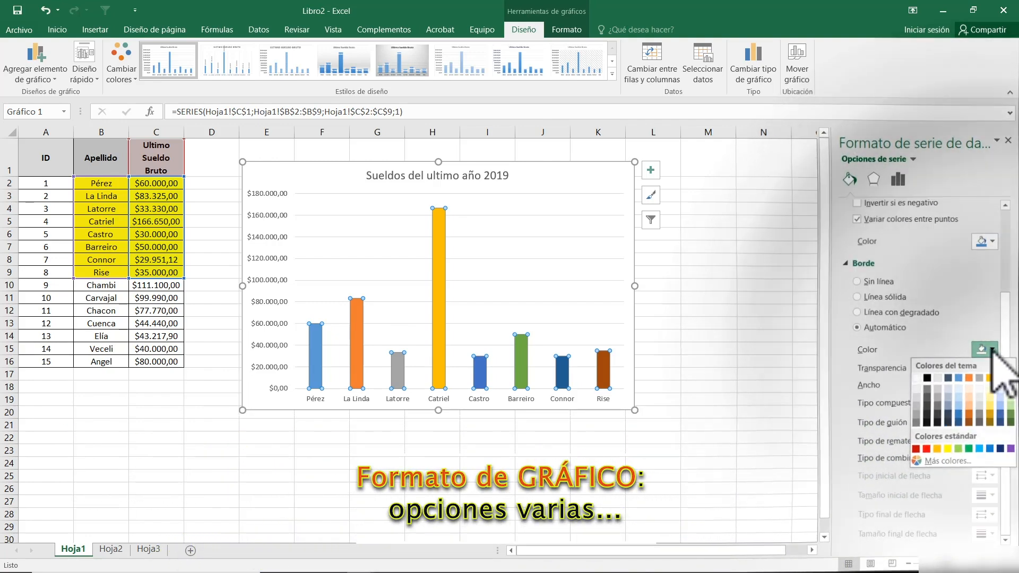
click(962, 338)
click(989, 350)
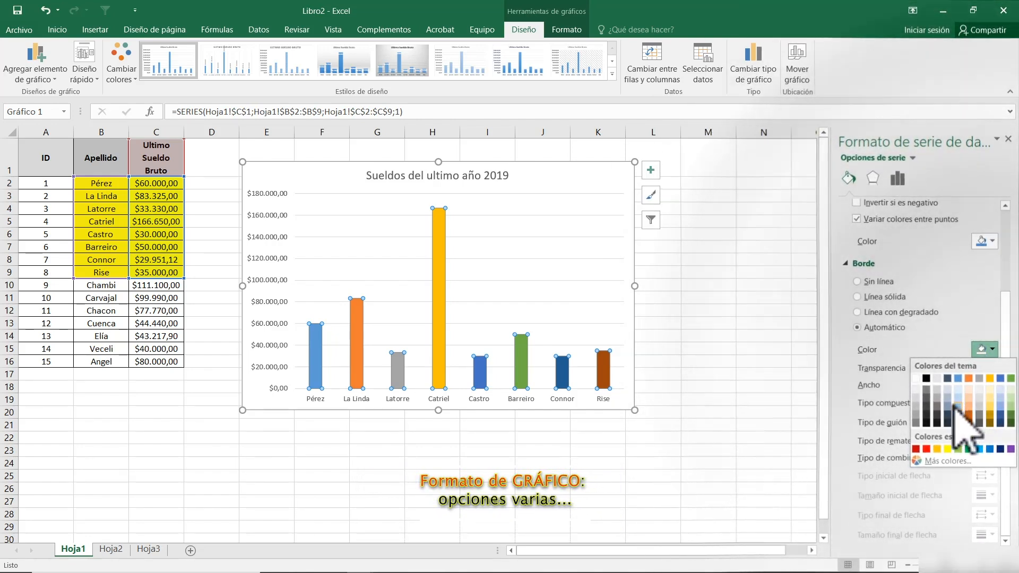
click(926, 378)
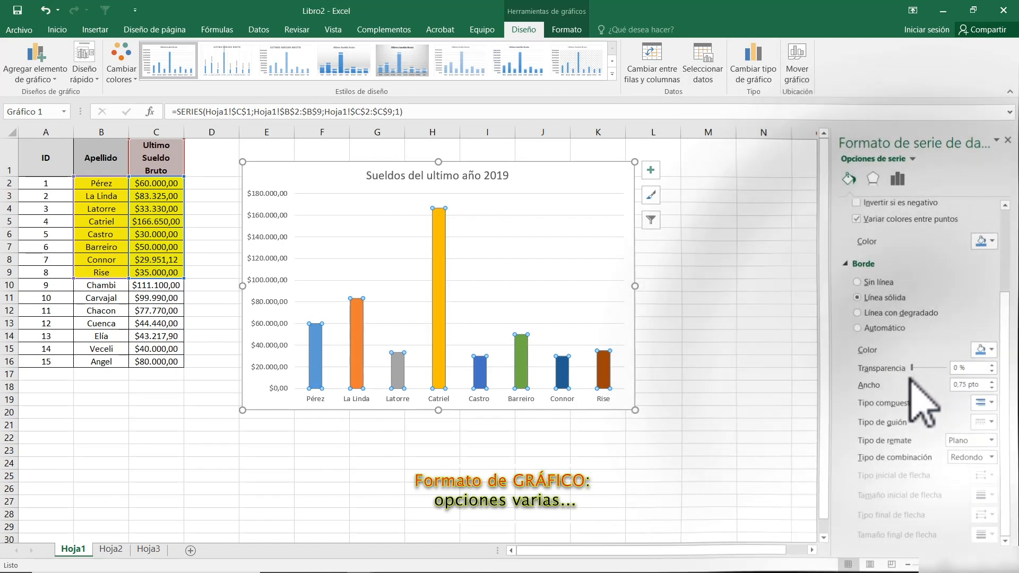
mouse_move(912, 367)
mouse_down()
mouse_move(935, 367)
mouse_move(905, 370)
mouse_up()
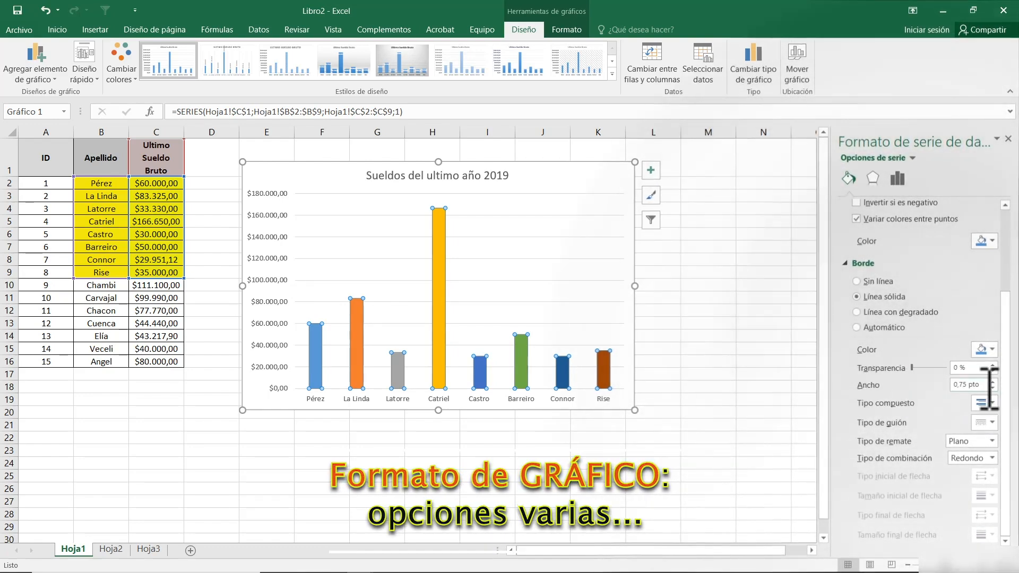
Set the border of the salary bars to a width of 3 pt and color it black
click(992, 381)
click(992, 381)
click(992, 381)
click(992, 382)
click(993, 381)
click(992, 381)
click(992, 381)
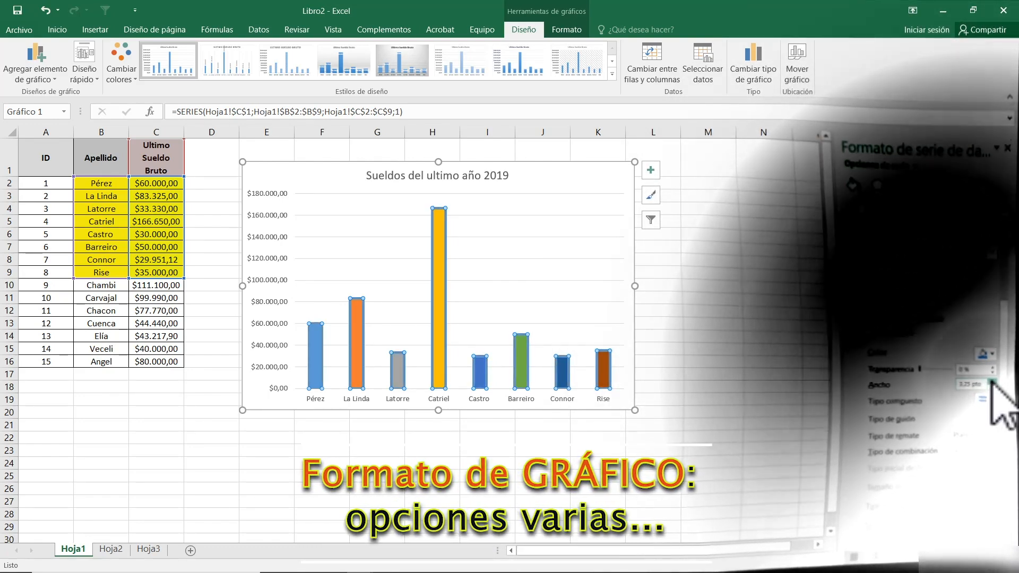
click(992, 382)
click(992, 381)
click(992, 381)
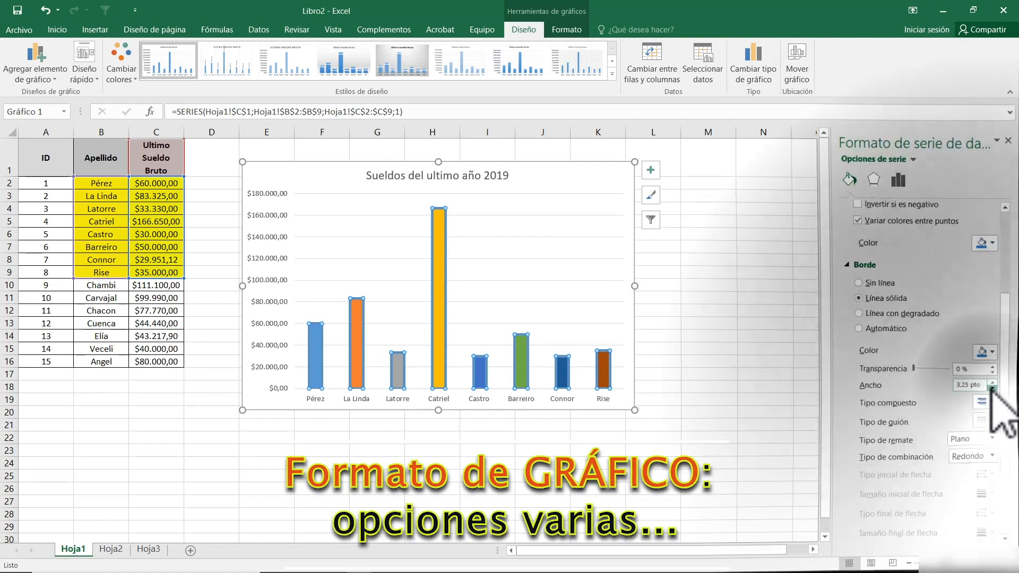
click(985, 350)
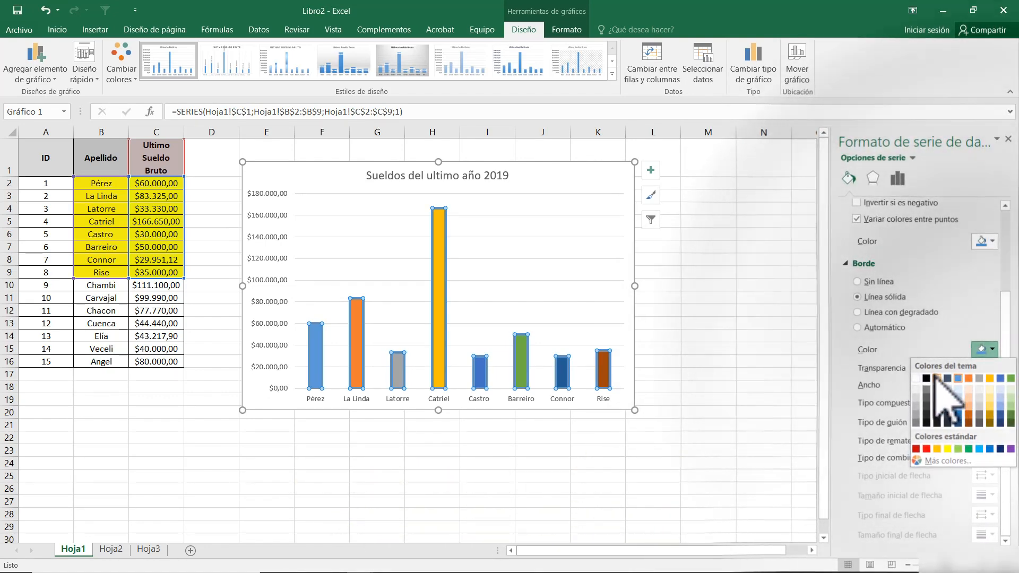
click(926, 377)
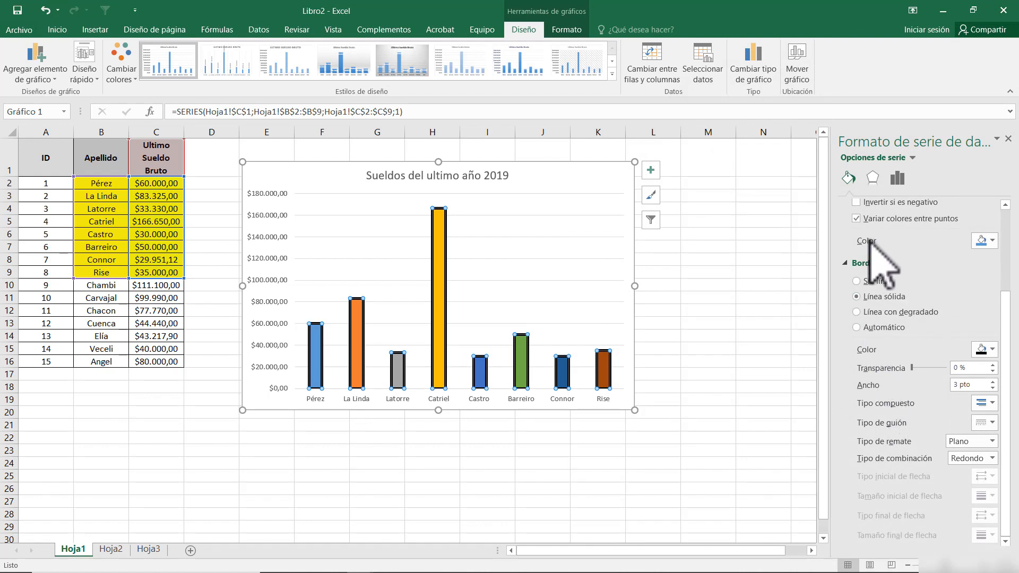
Apply the inner upper-right shadow preset (Sombra, Interior) to the salary bars
scroll(880, 303, up, 1)
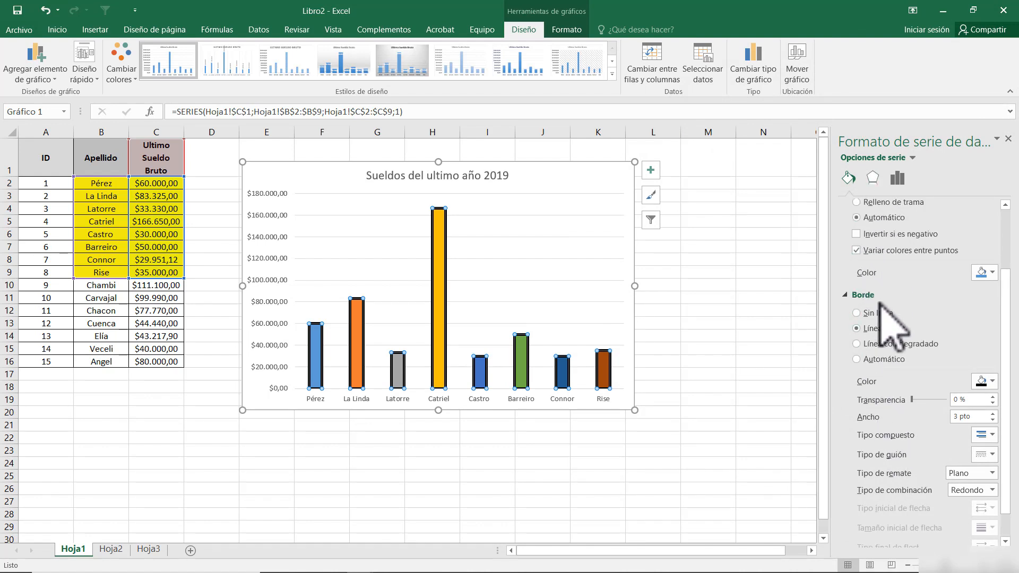
scroll(878, 301, up, 2)
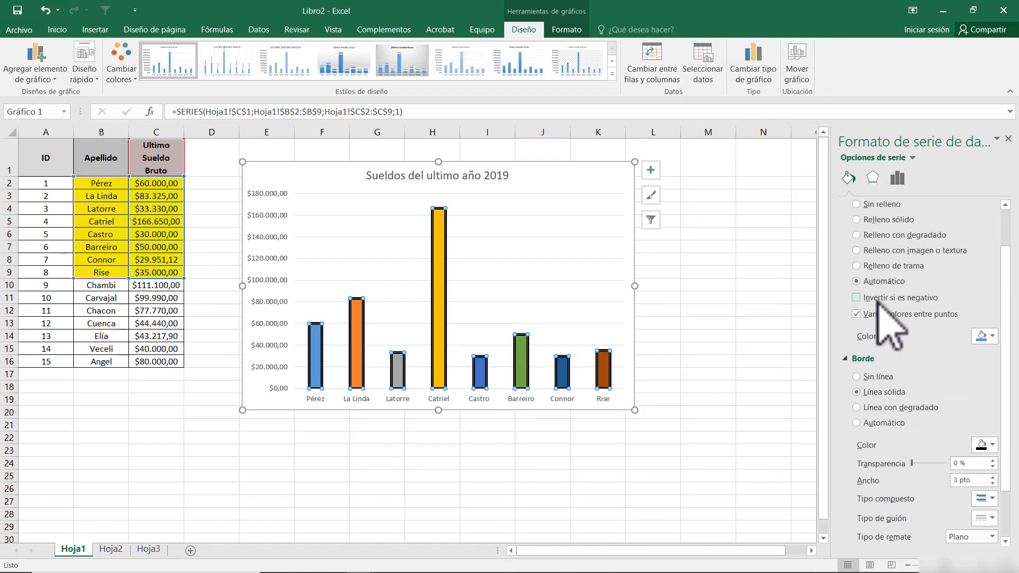
click(872, 178)
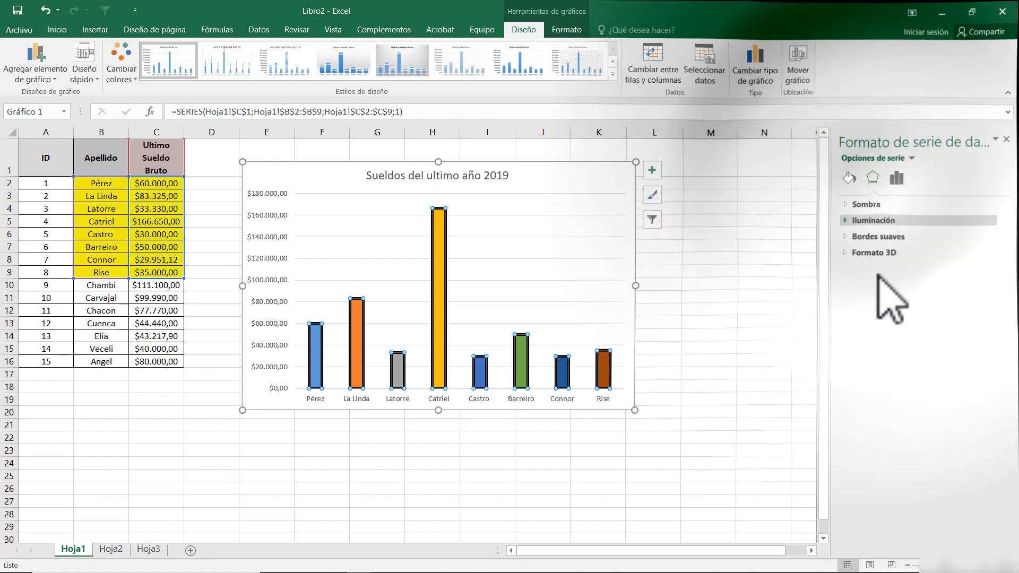
click(862, 205)
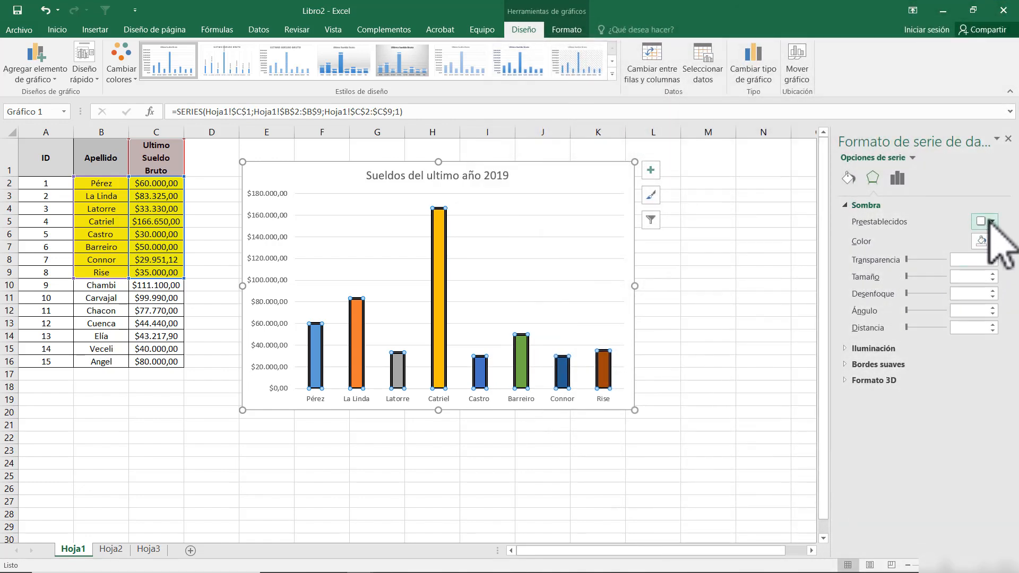
click(990, 222)
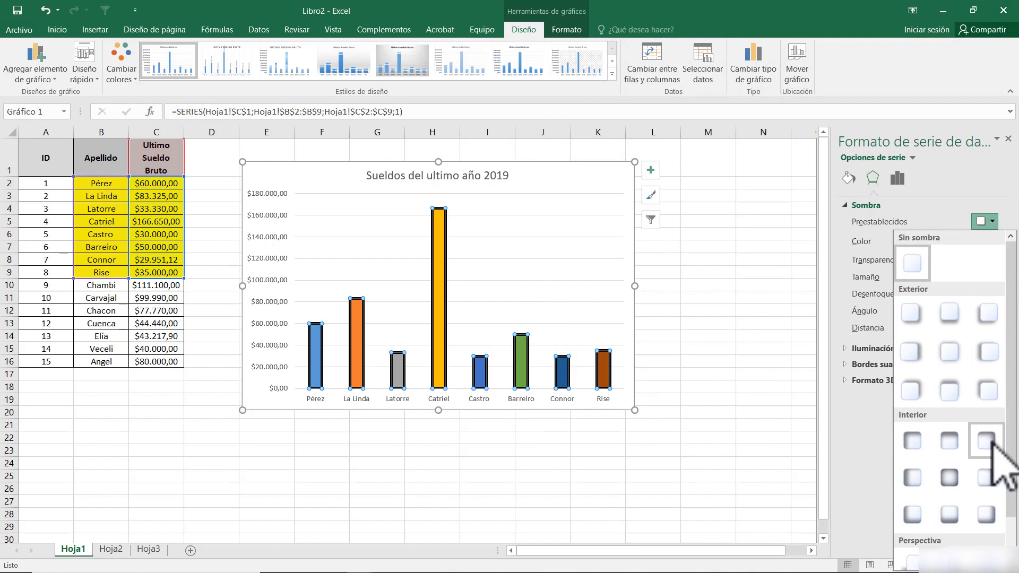
click(988, 442)
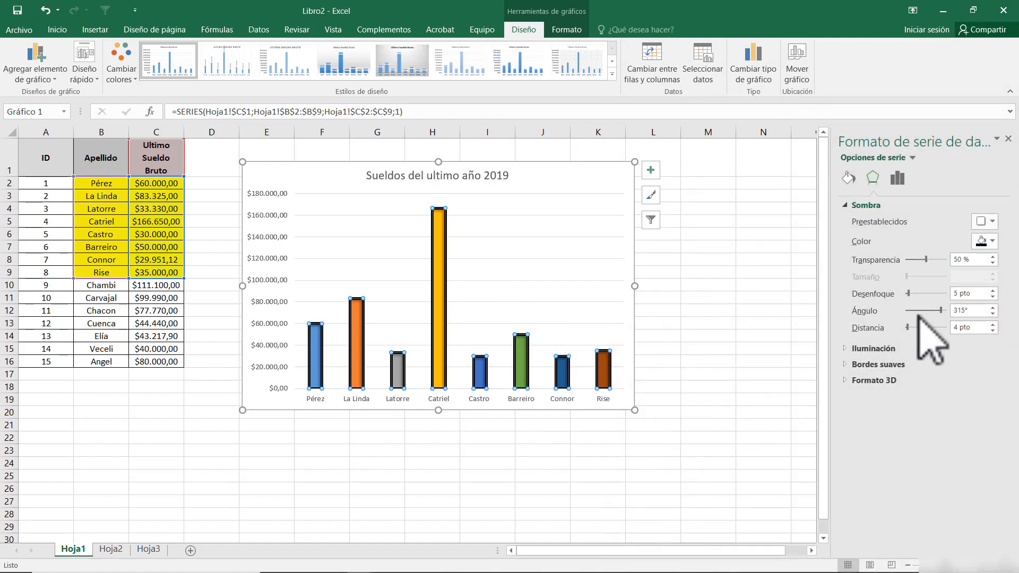
Give the salary bars a yellow glow (Iluminación) with a size of 28 pt and 60 % transparency
click(849, 349)
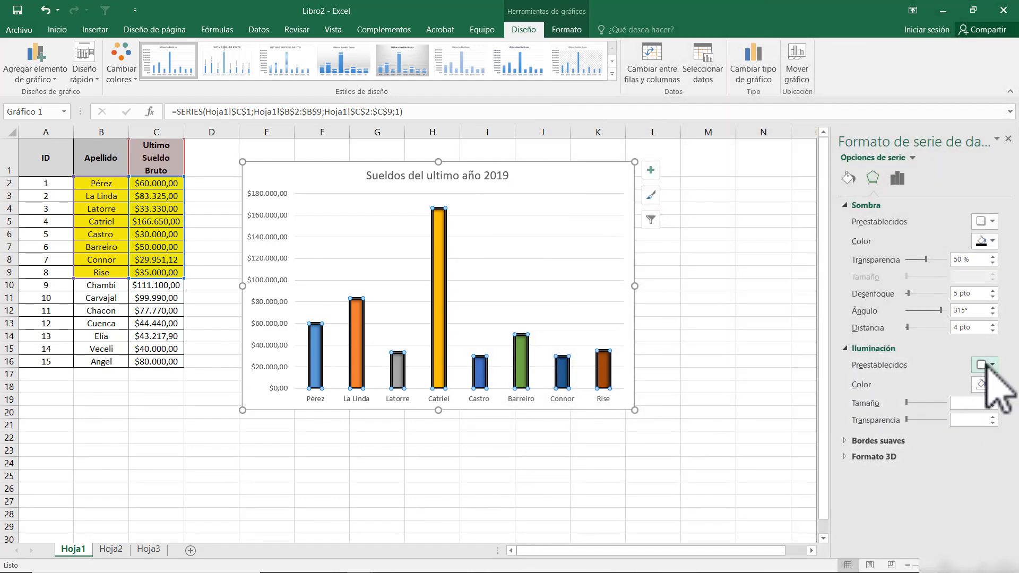
click(990, 365)
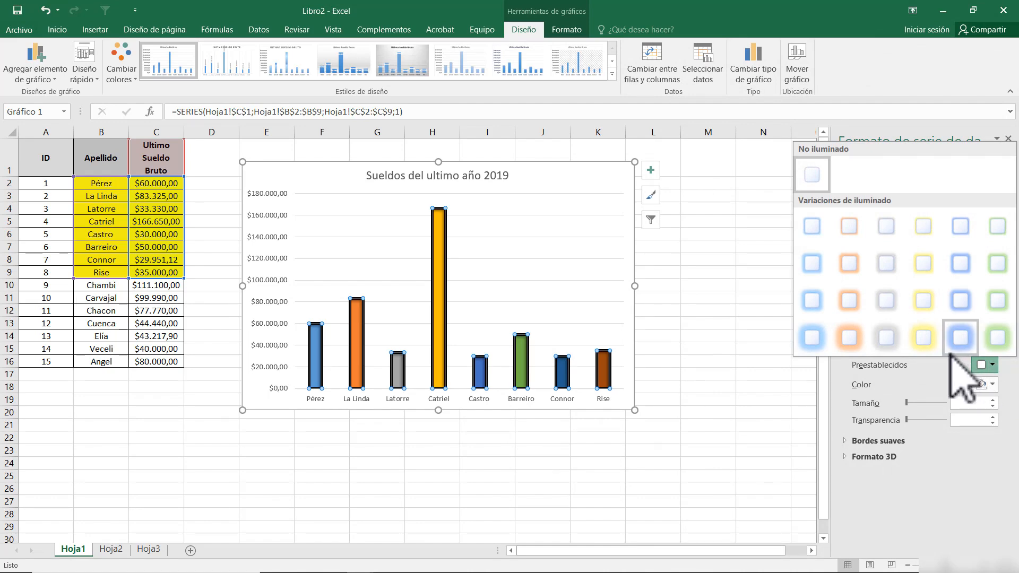
click(924, 339)
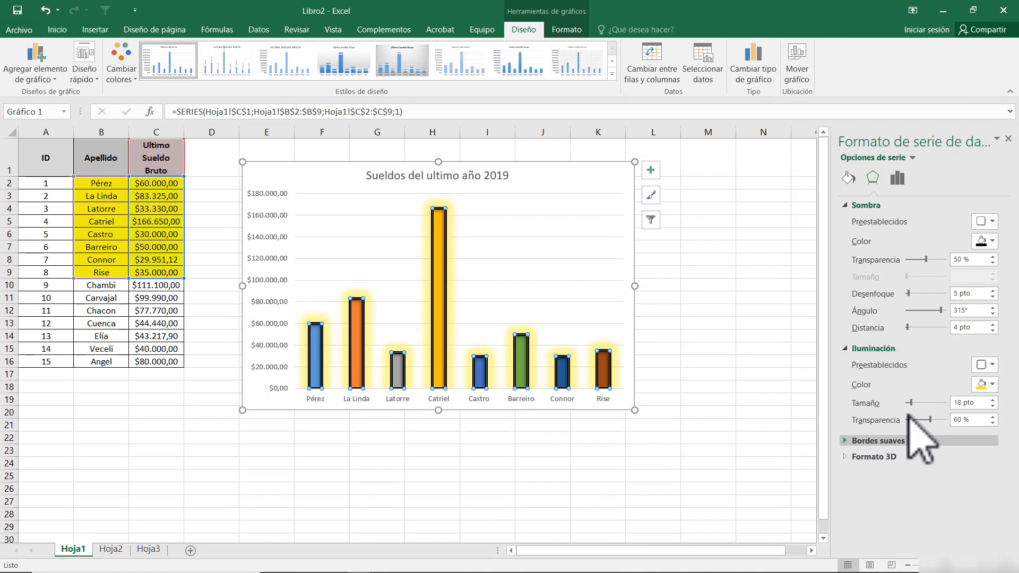
mouse_move(911, 401)
mouse_down()
mouse_move(926, 403)
mouse_move(908, 402)
mouse_up()
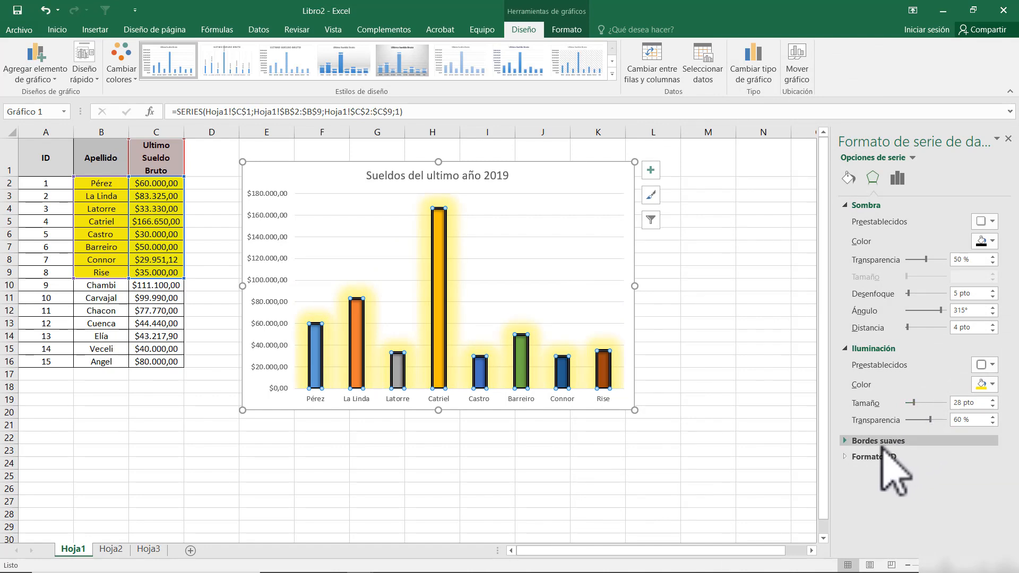
Apply a 3-D top bevel 6 pt wide and high to the bars, with the dark fourth Estándar material
click(852, 457)
scroll(928, 383, down, 3)
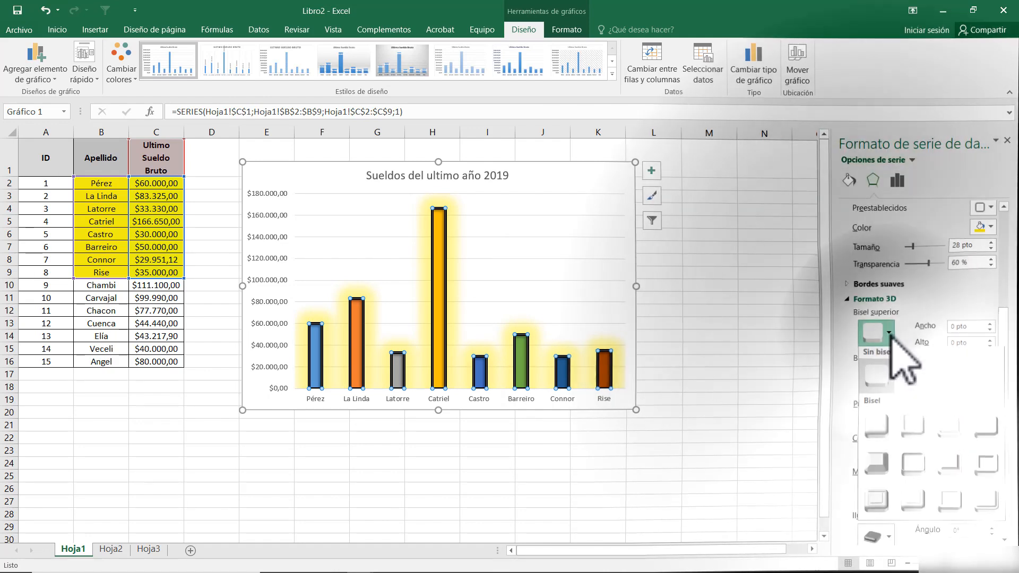
click(881, 333)
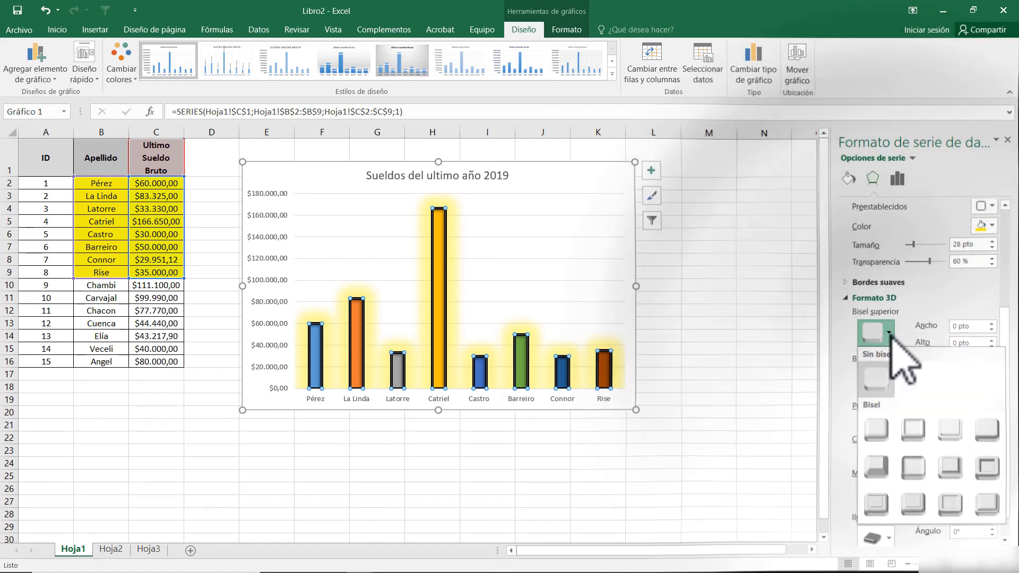
click(880, 467)
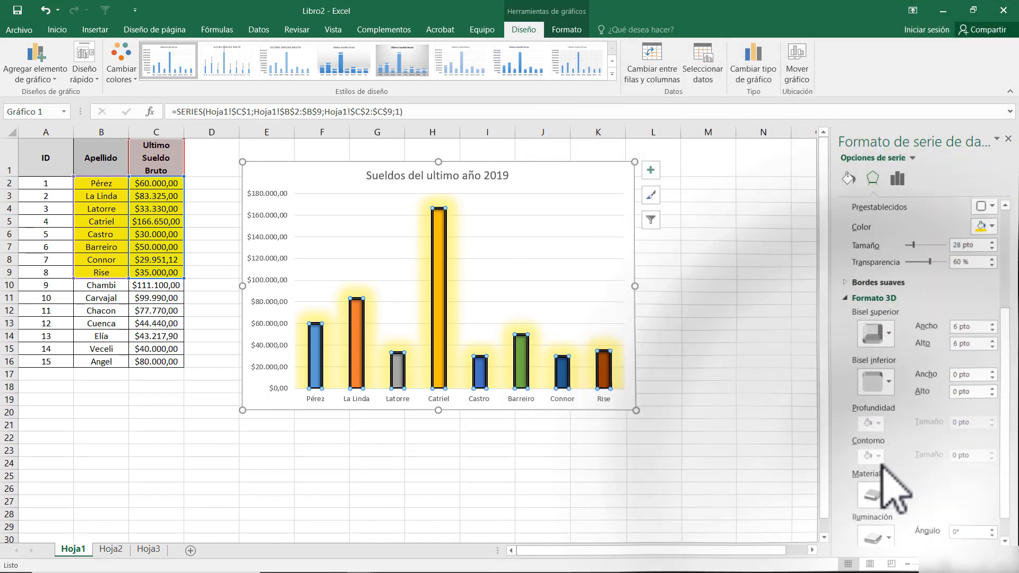
scroll(890, 424, down, 1)
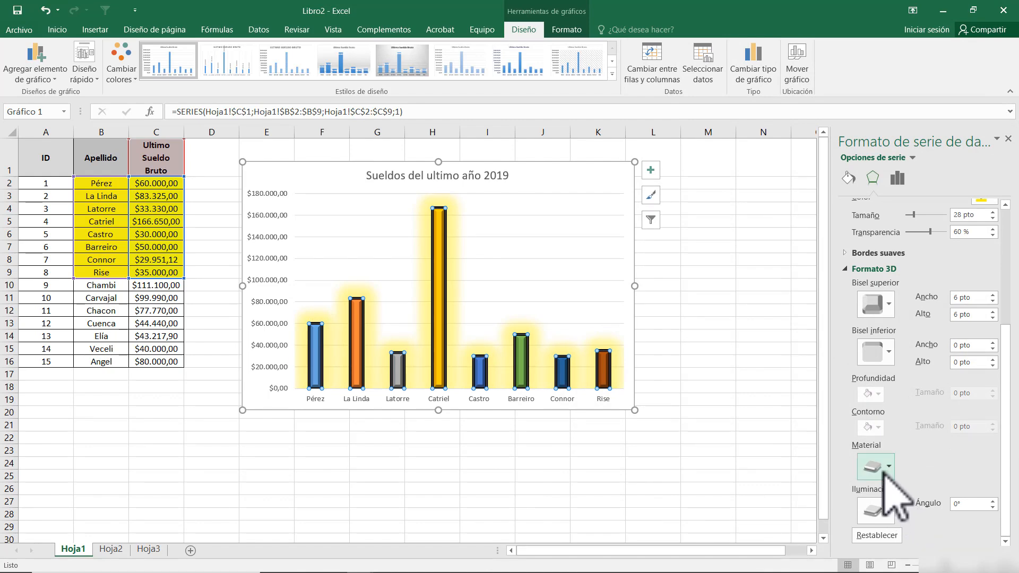
click(881, 469)
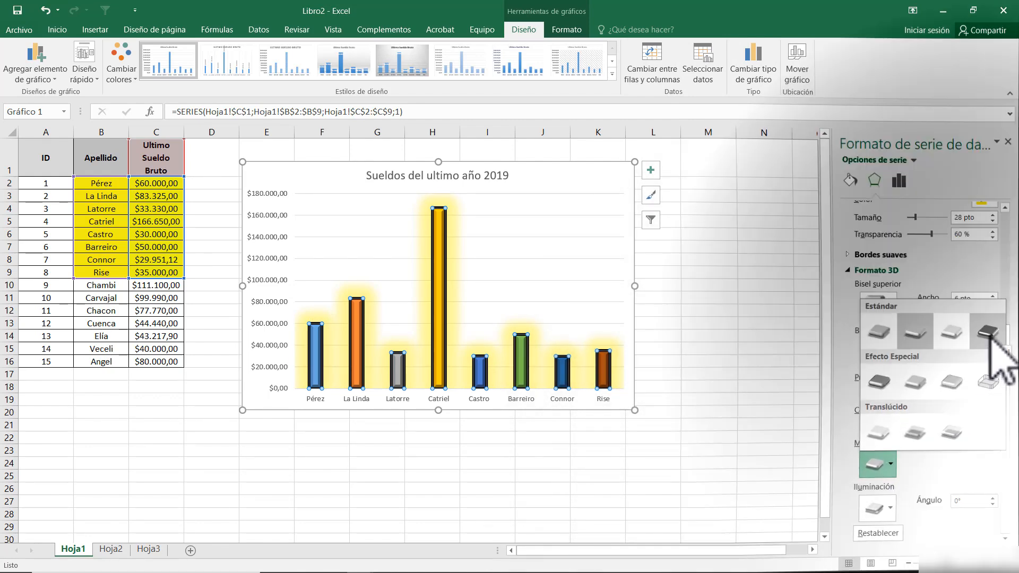
click(987, 332)
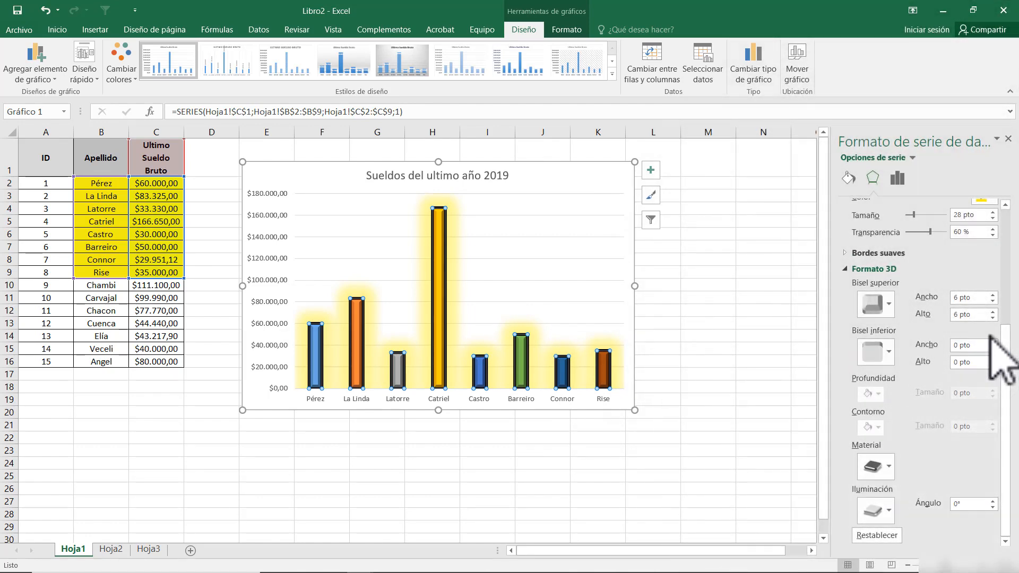
Reduce the border width of the salary bars to 0 pt, then deselect the chart and close the formatting pane
scroll(990, 340, up, 6)
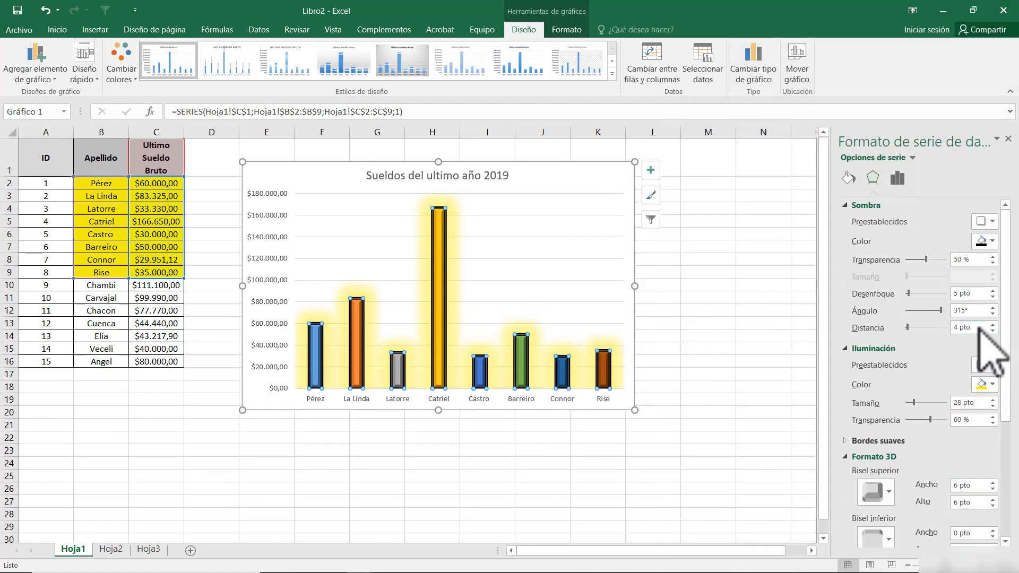
scroll(979, 328, down, 6)
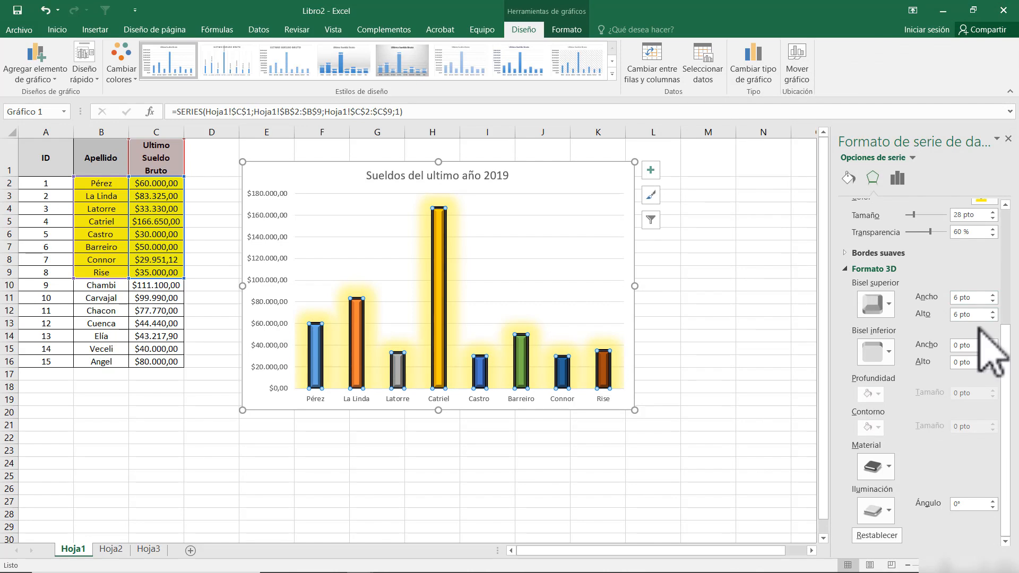
scroll(979, 328, up, 6)
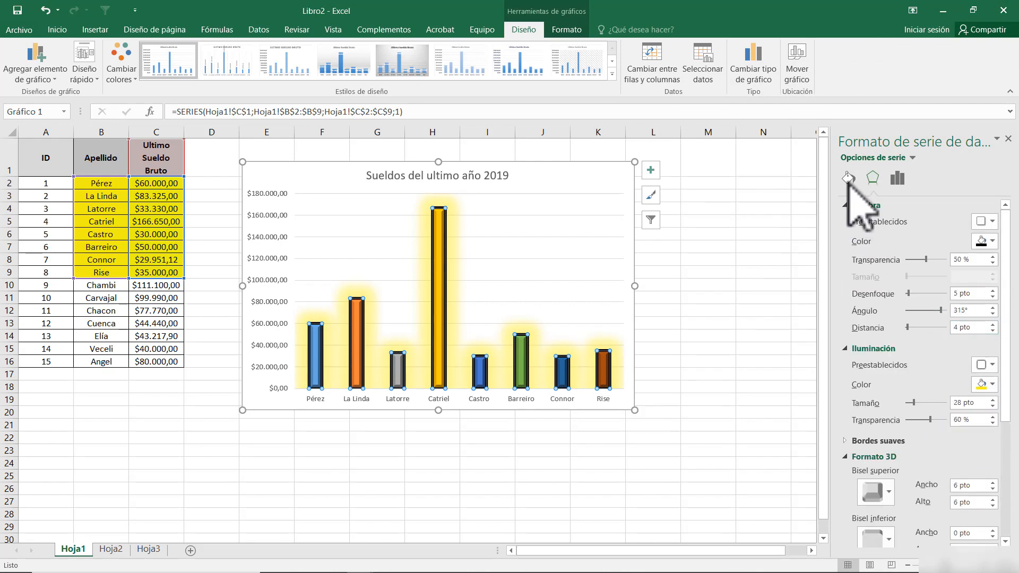
click(848, 179)
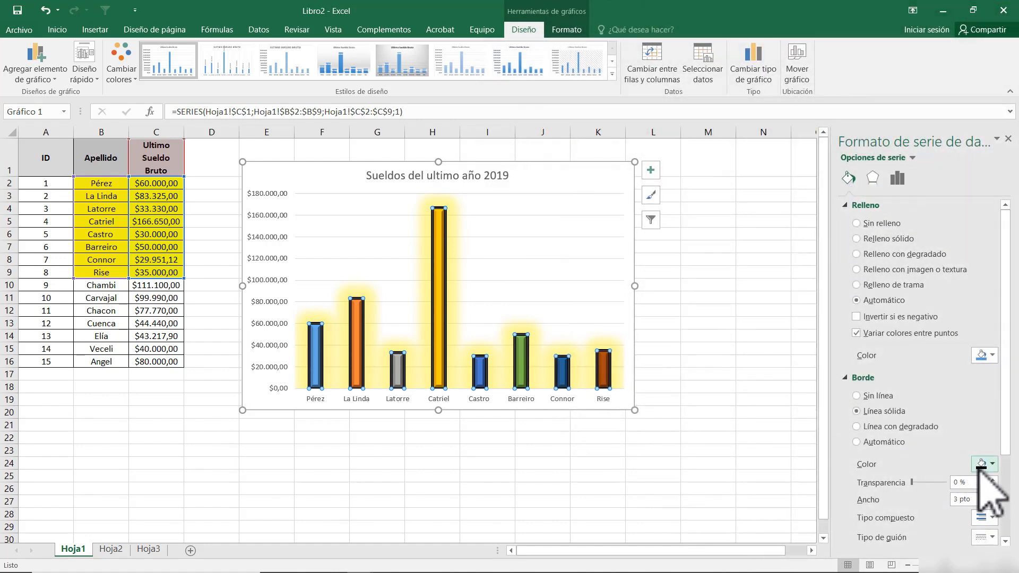
click(991, 496)
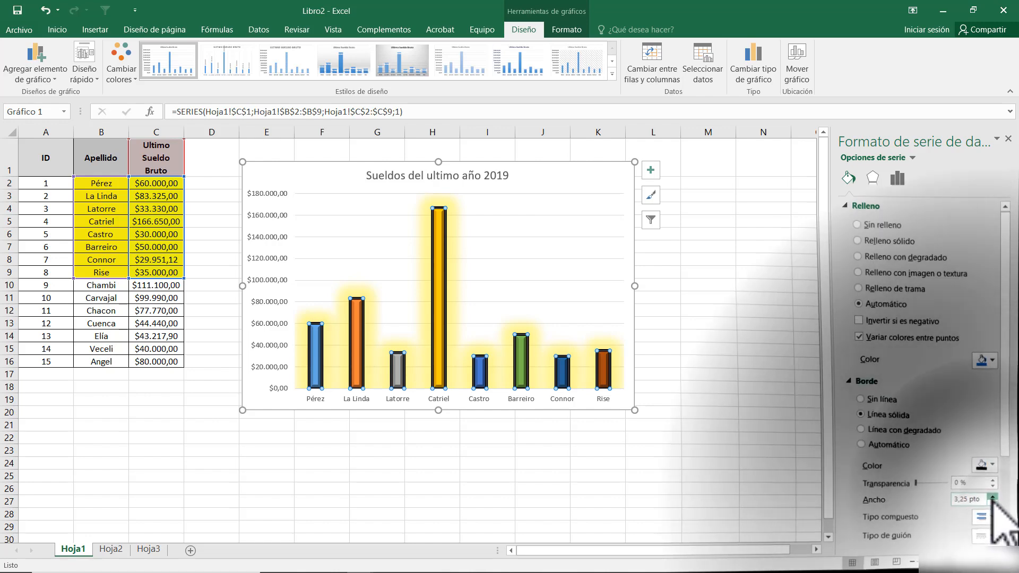
click(991, 502)
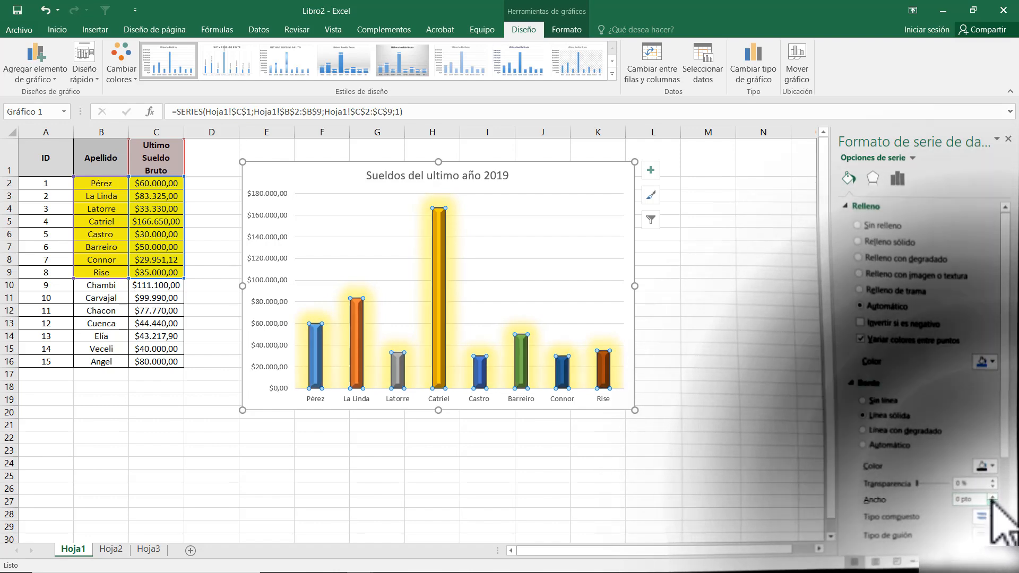
click(734, 368)
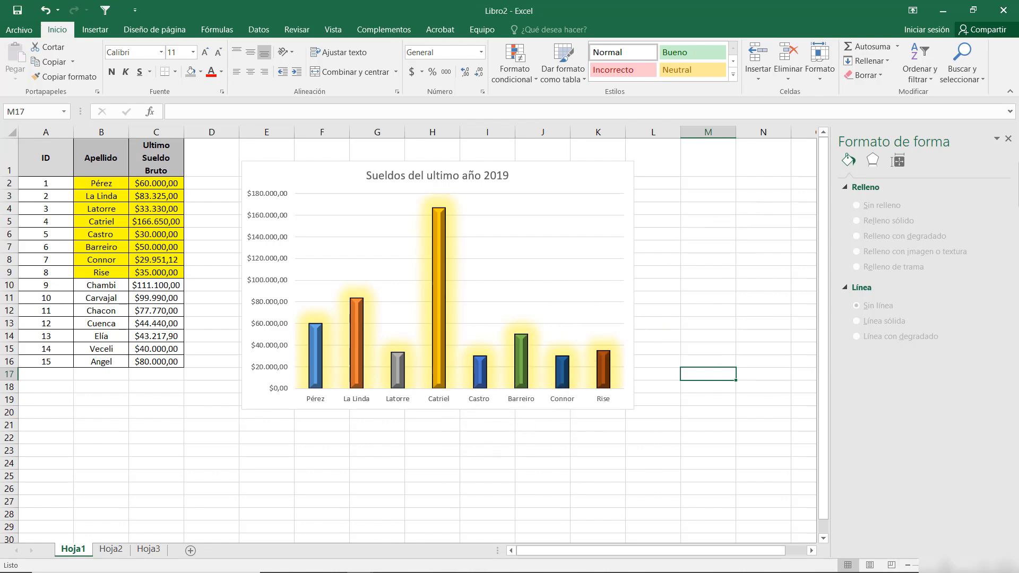
click(1008, 139)
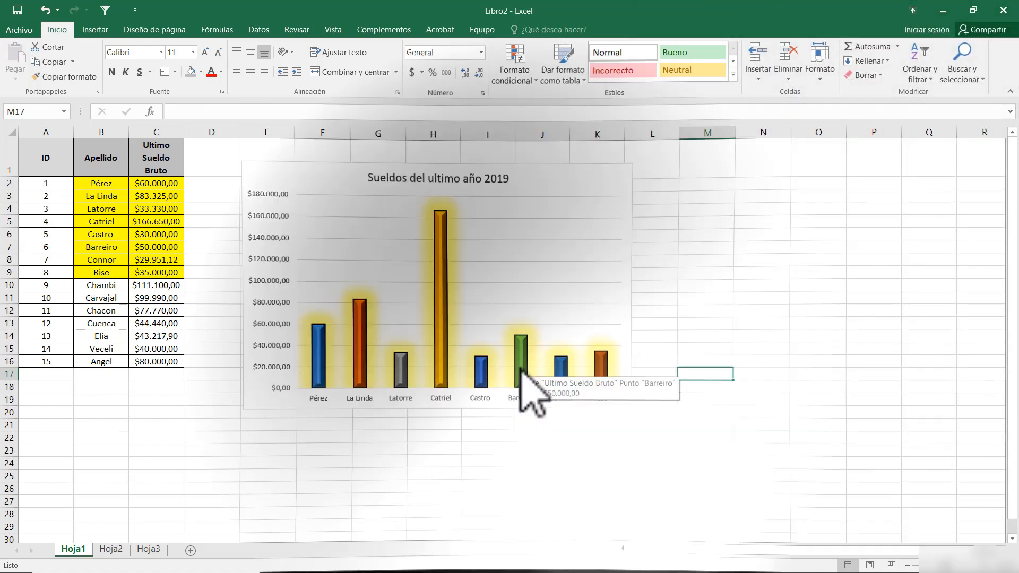
Try adding data labels to the salary bars, undo the addition and deselect the chart
click(521, 370)
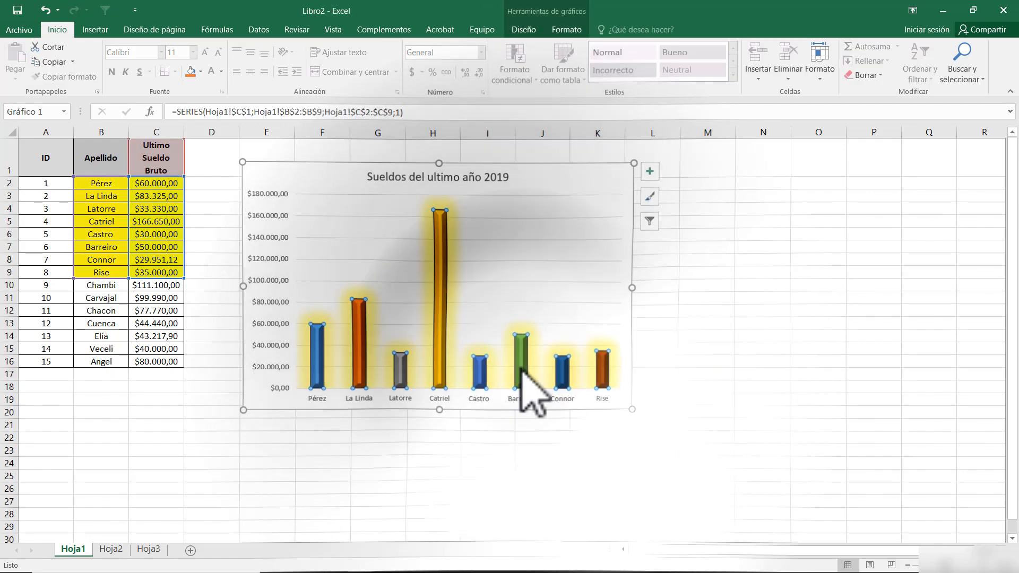
right_click(521, 370)
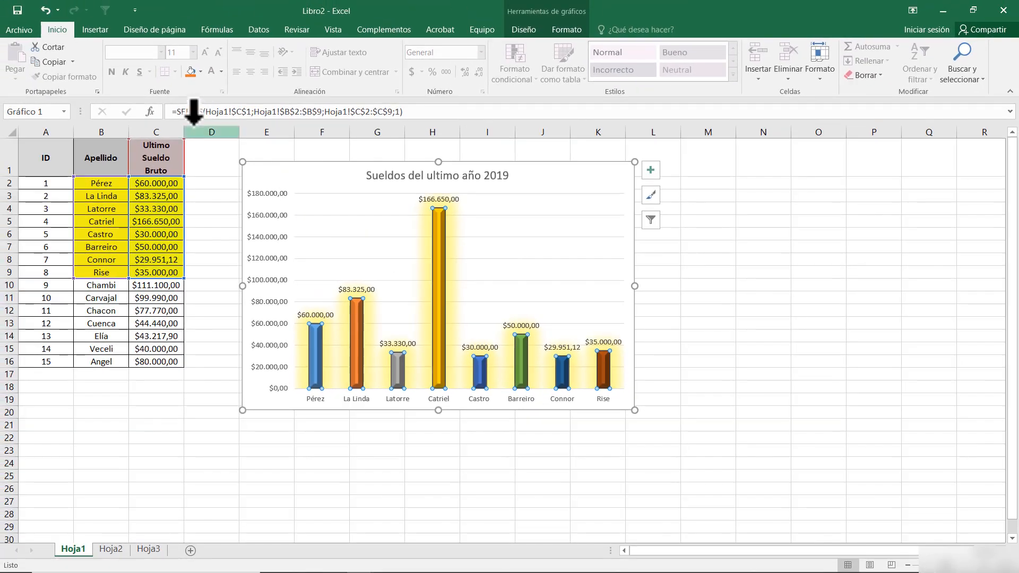
click(45, 10)
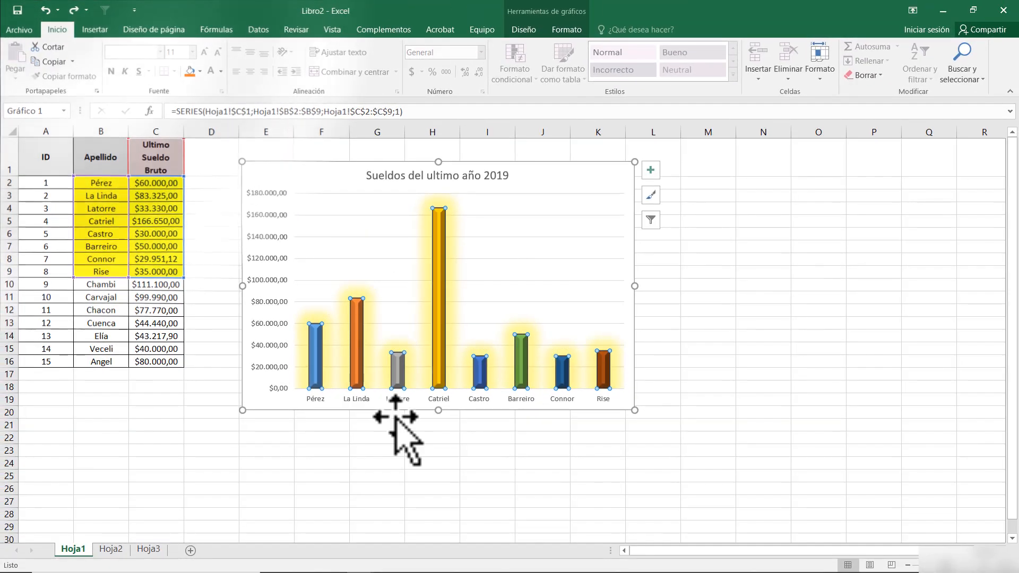
click(746, 385)
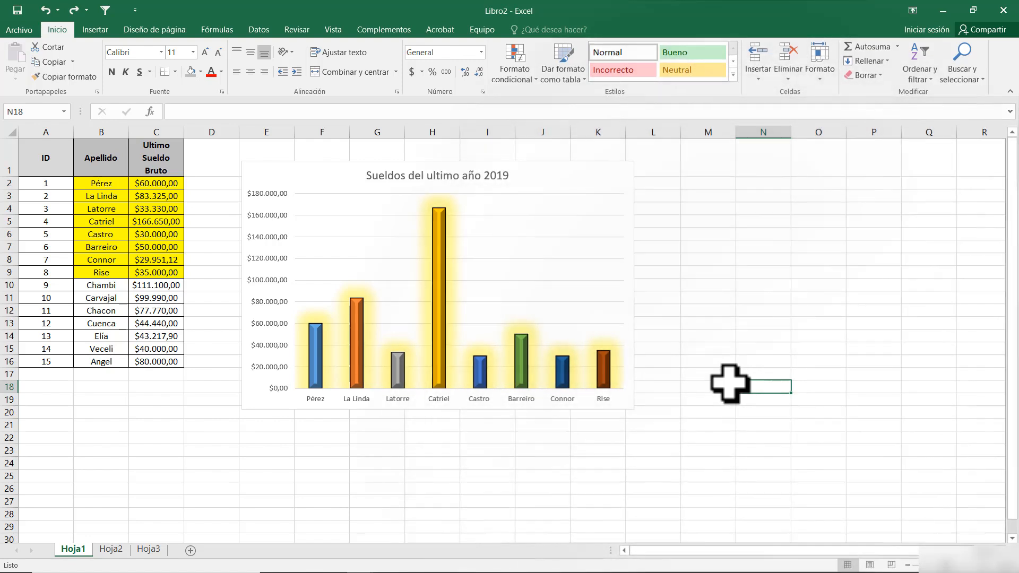
Try adding data labels to the whole salary series at once
click(485, 371)
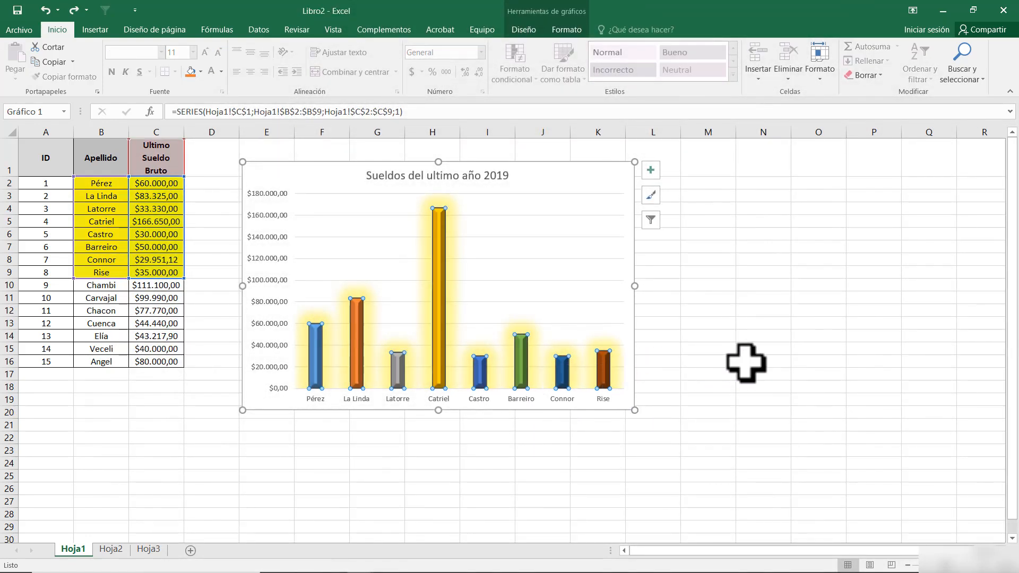
right_click(480, 372)
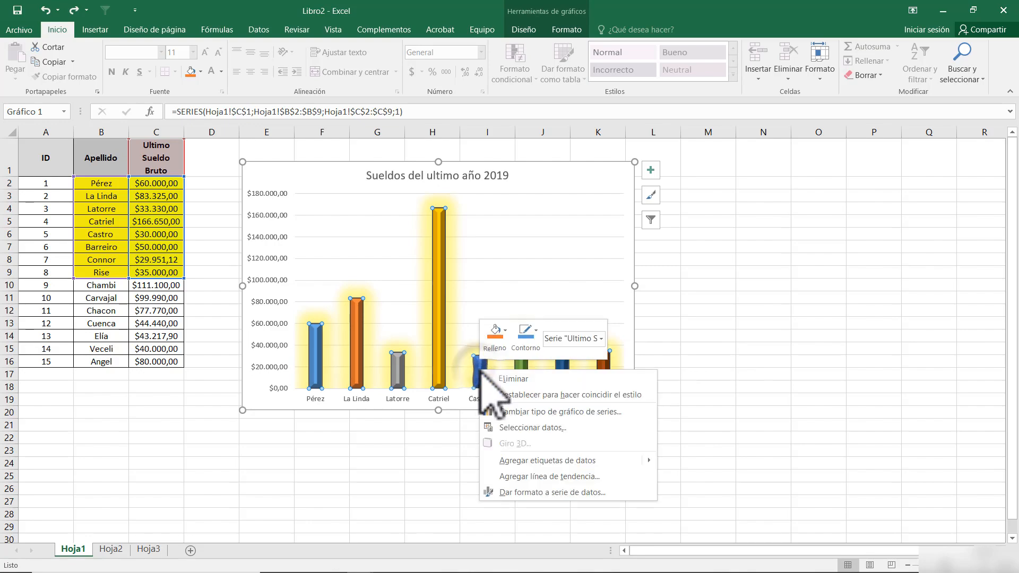
mouse_move(644, 460)
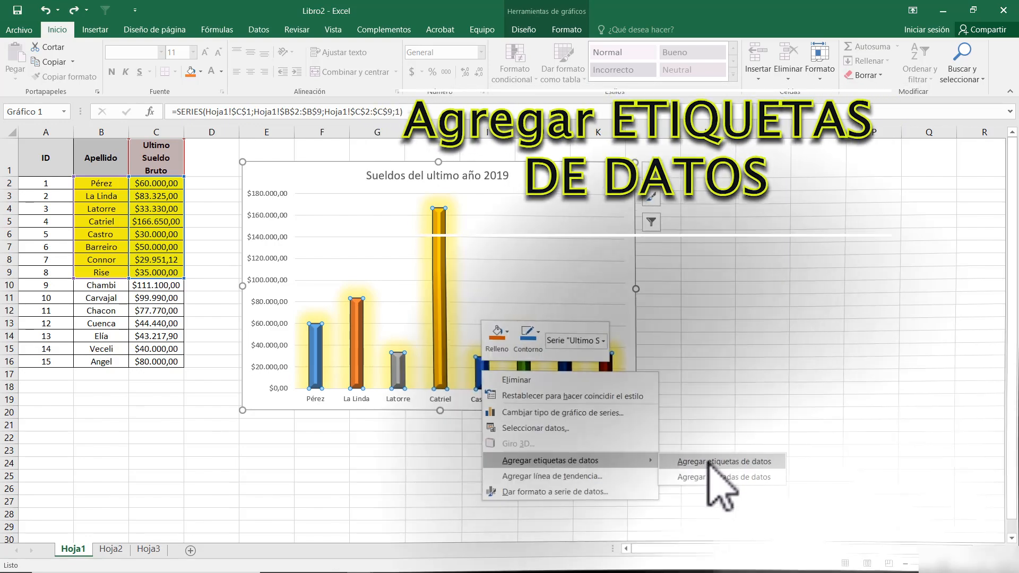
click(692, 461)
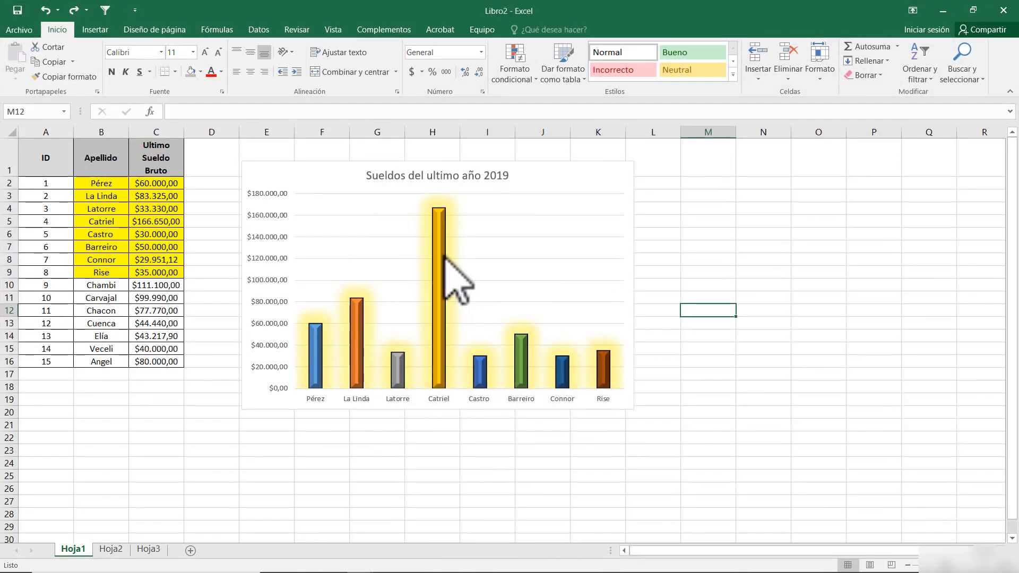
Add a data label only to the tallest, yellow bar of the salary series
click(440, 228)
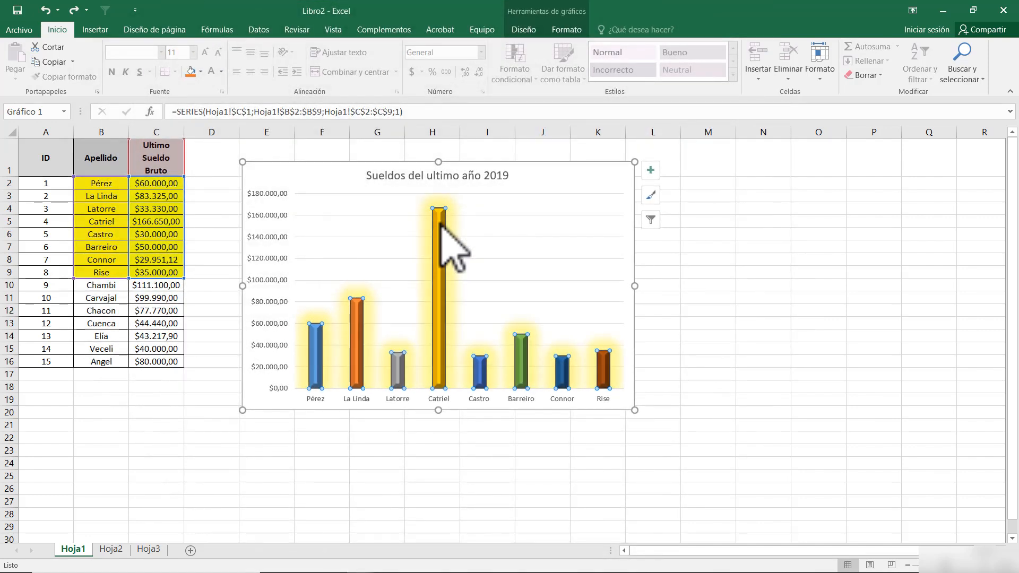
click(440, 222)
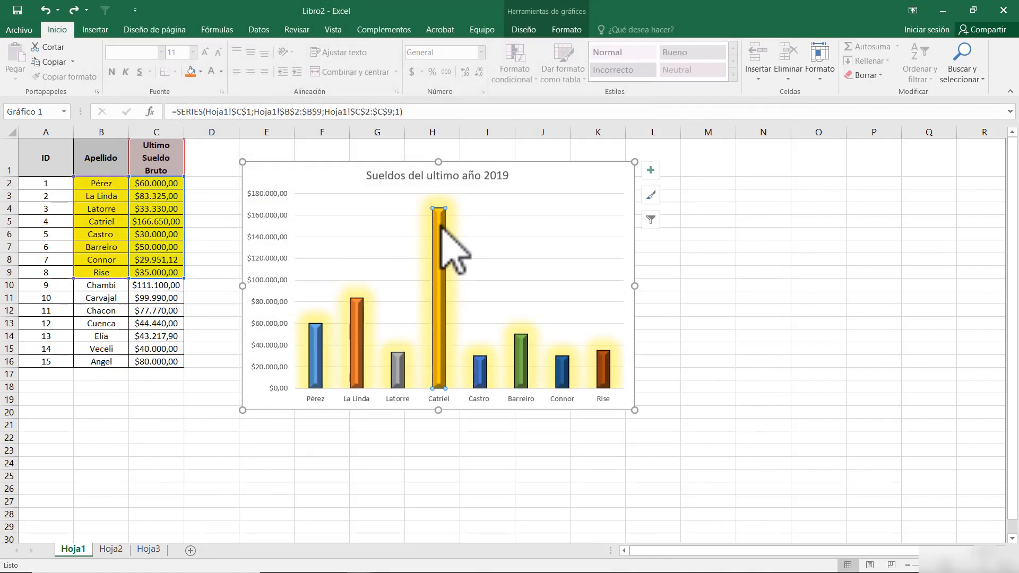
right_click(441, 223)
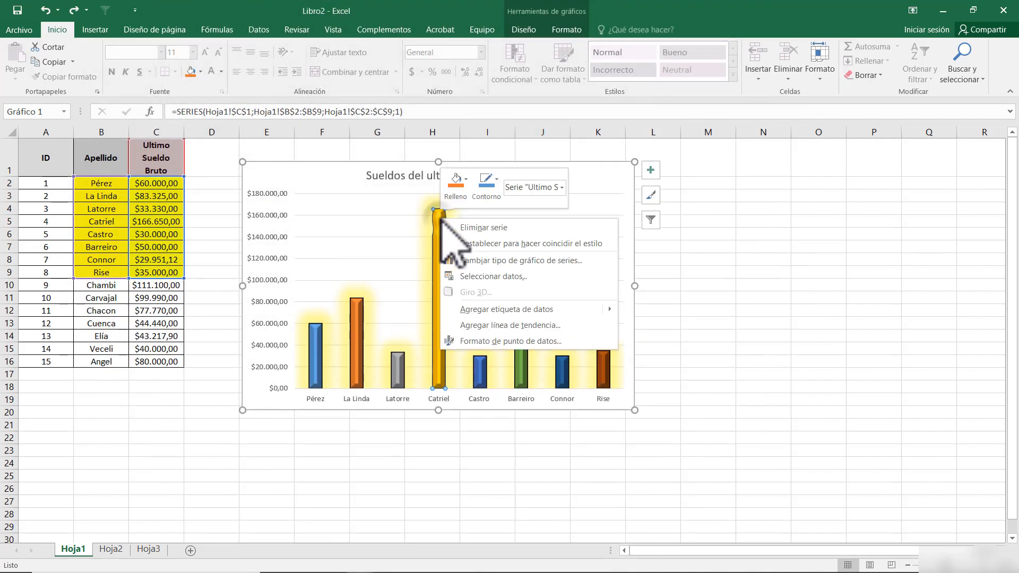
mouse_move(594, 311)
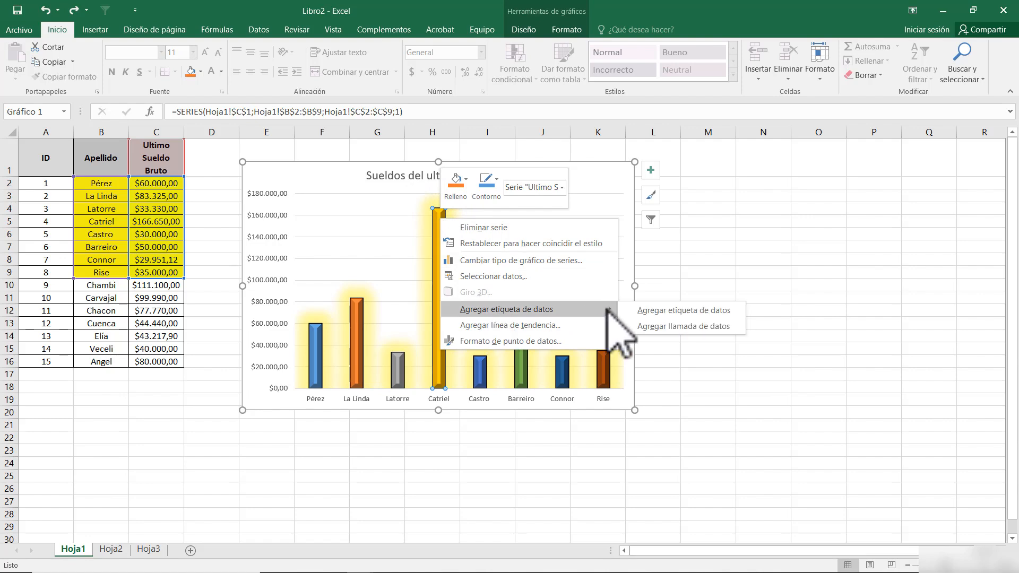
click(664, 310)
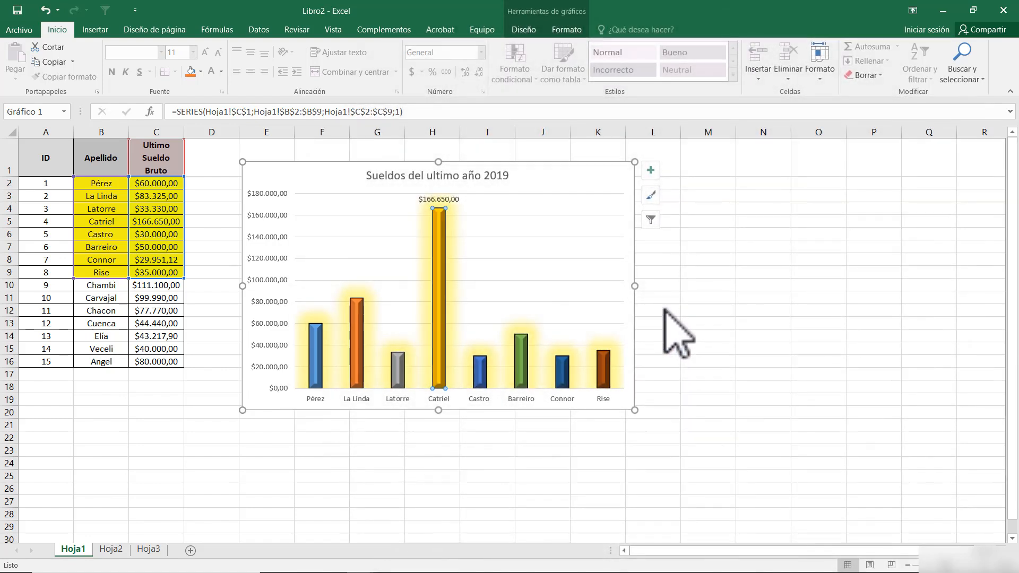
Format the tallest bar's data label as bold at 12 pt, then deselect the chart
click(448, 201)
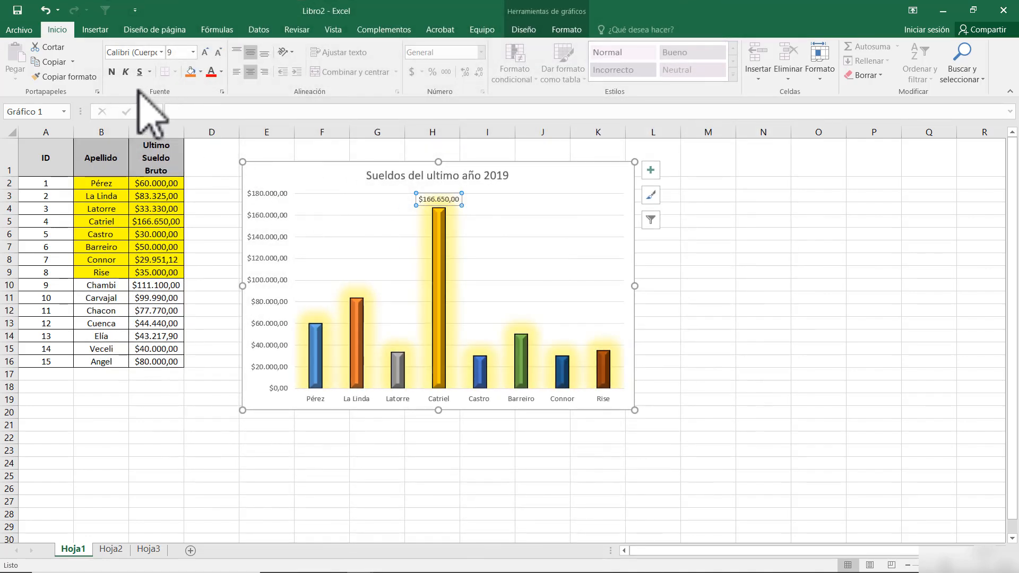
click(112, 72)
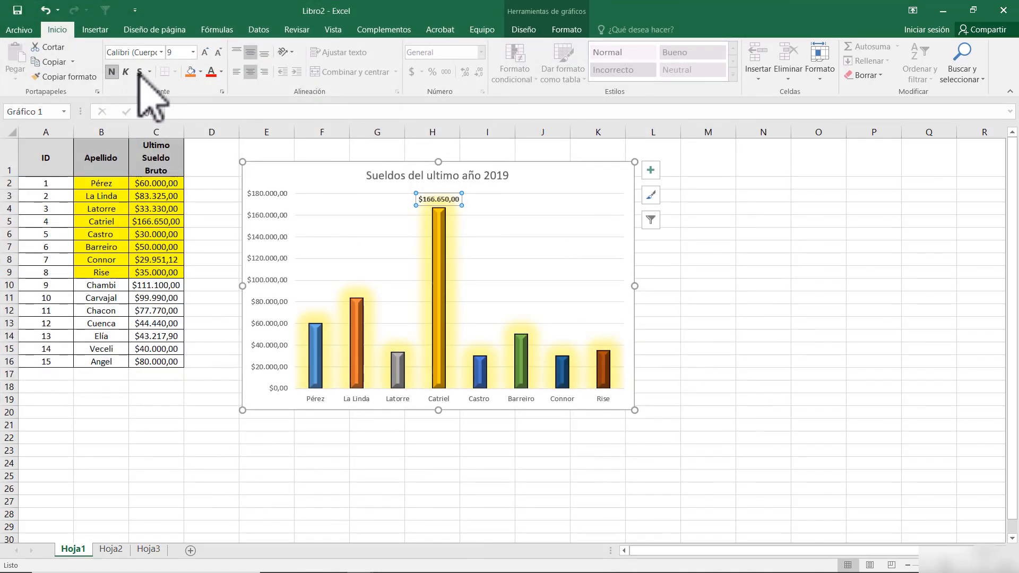
click(194, 52)
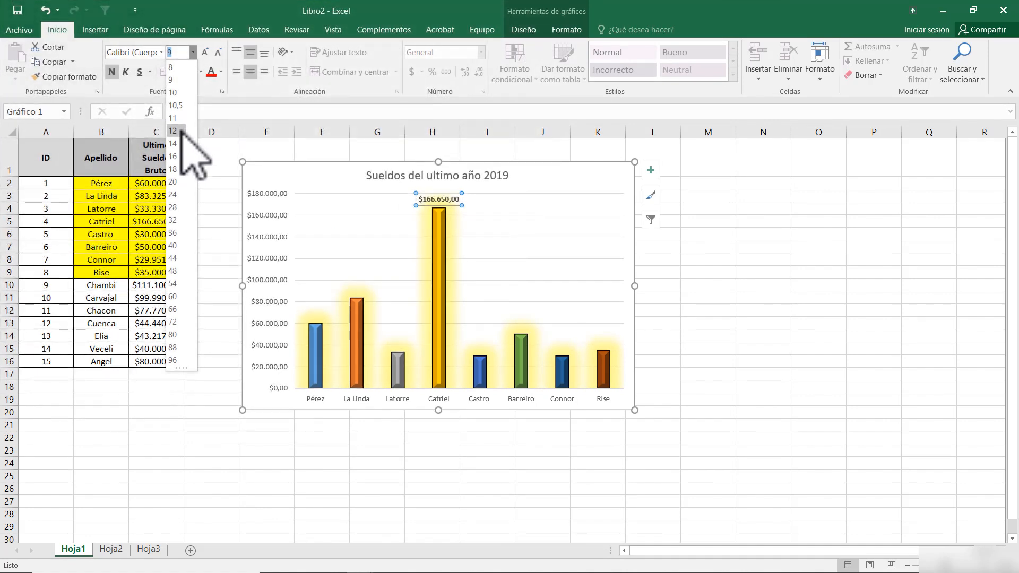
click(179, 131)
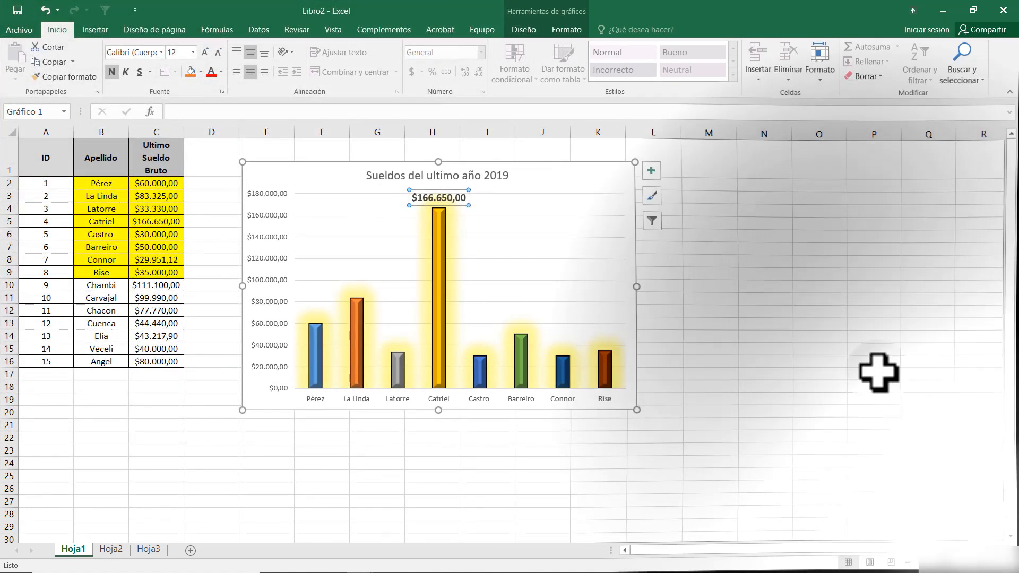
click(878, 373)
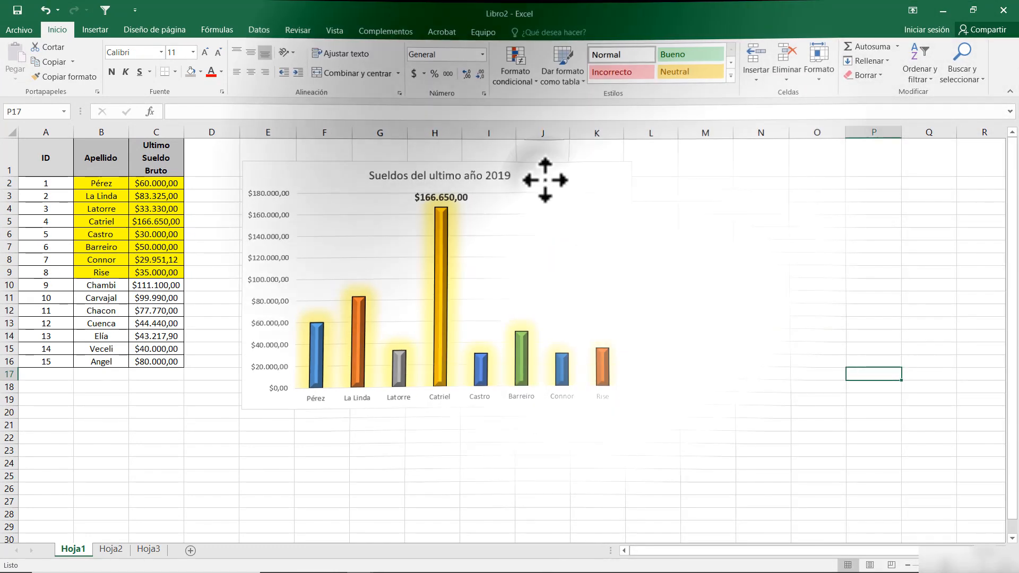
Examine the chart's source data range and series in the data source dialog, then cancel it and deselect the chart
click(545, 181)
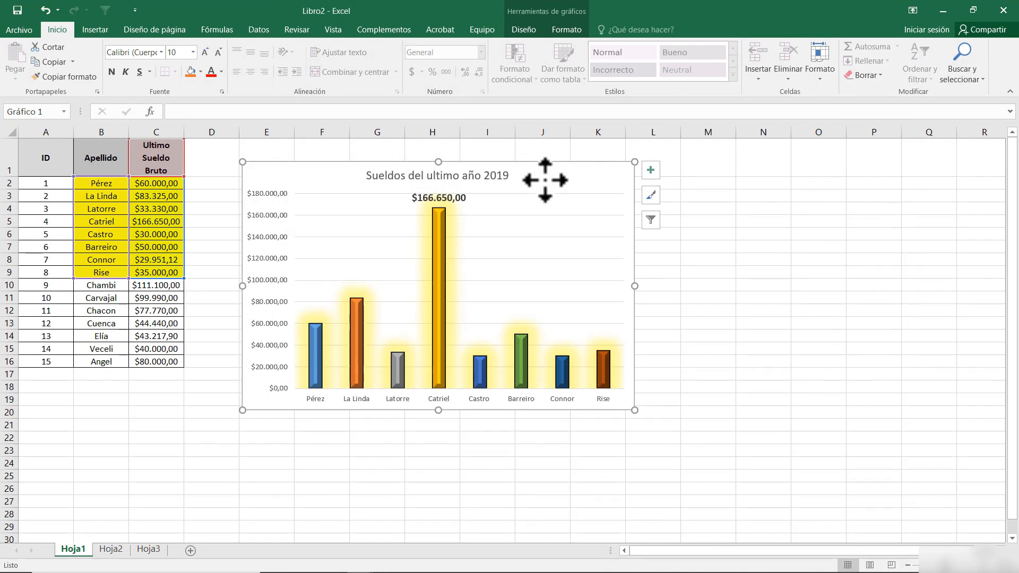
right_click(545, 180)
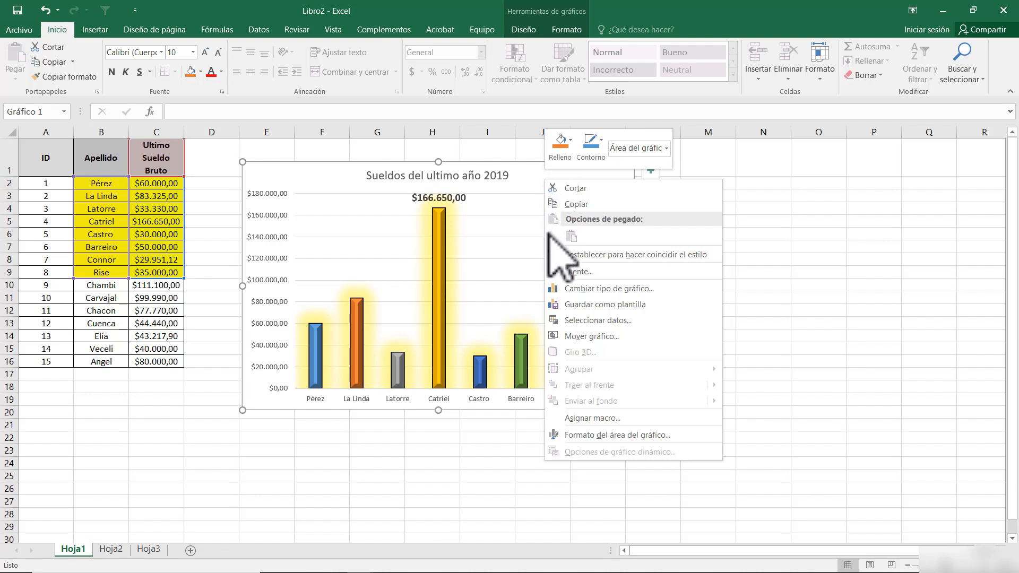
click(645, 321)
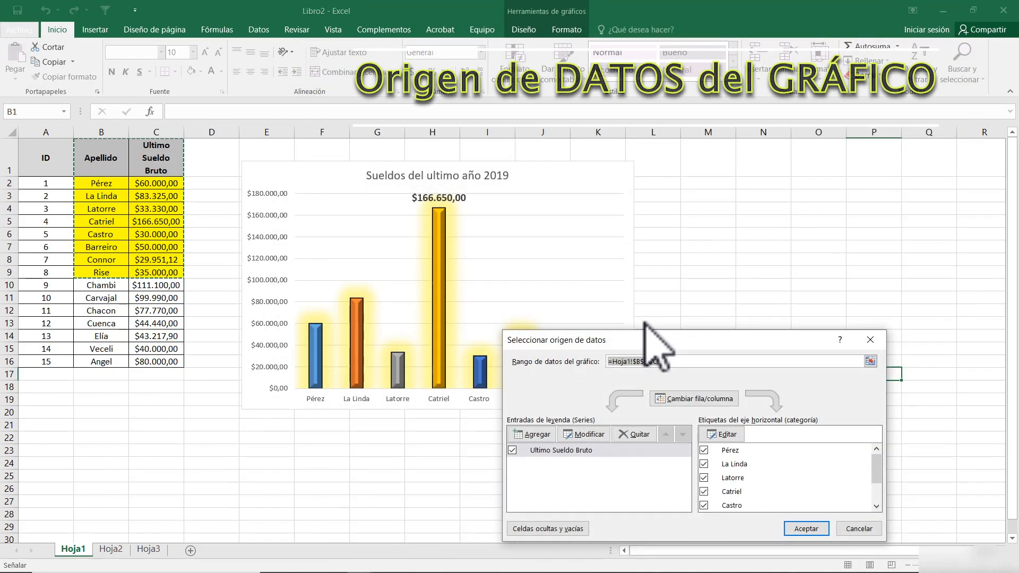
drag(631, 340, 639, 259)
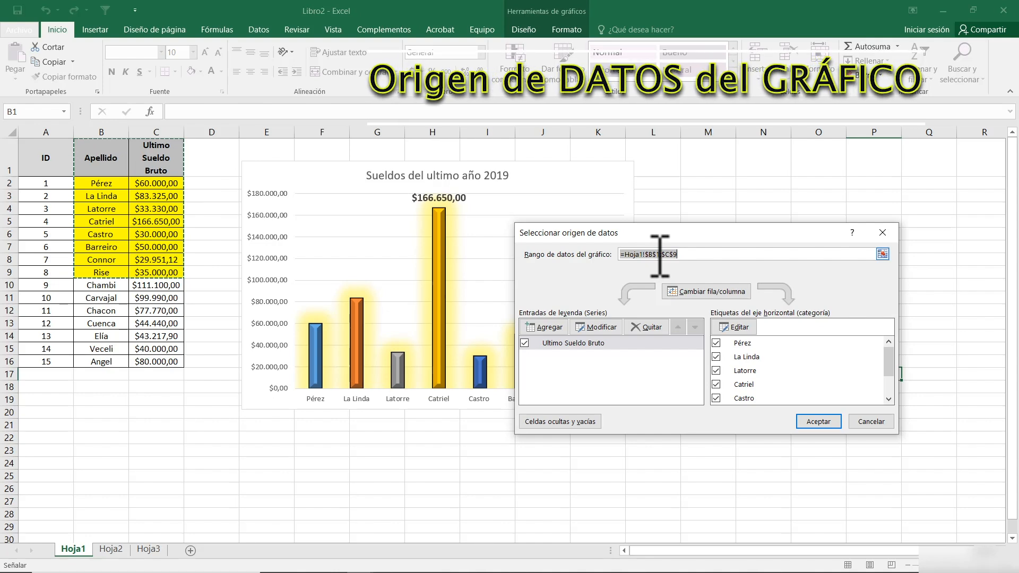
click(870, 421)
click(790, 321)
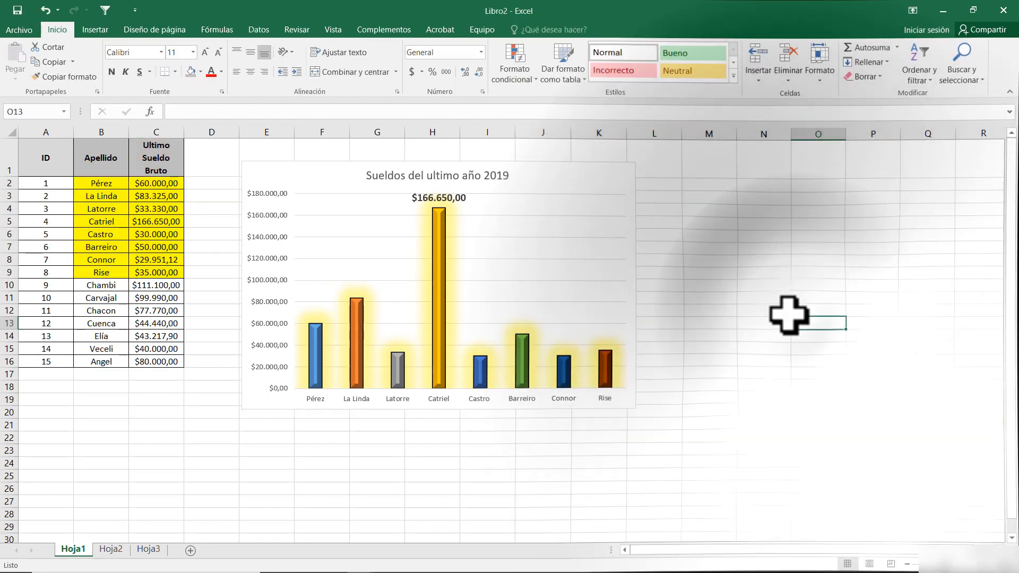
Review the data source again starting from the chart's plot area, closing the dialog without changes
click(571, 184)
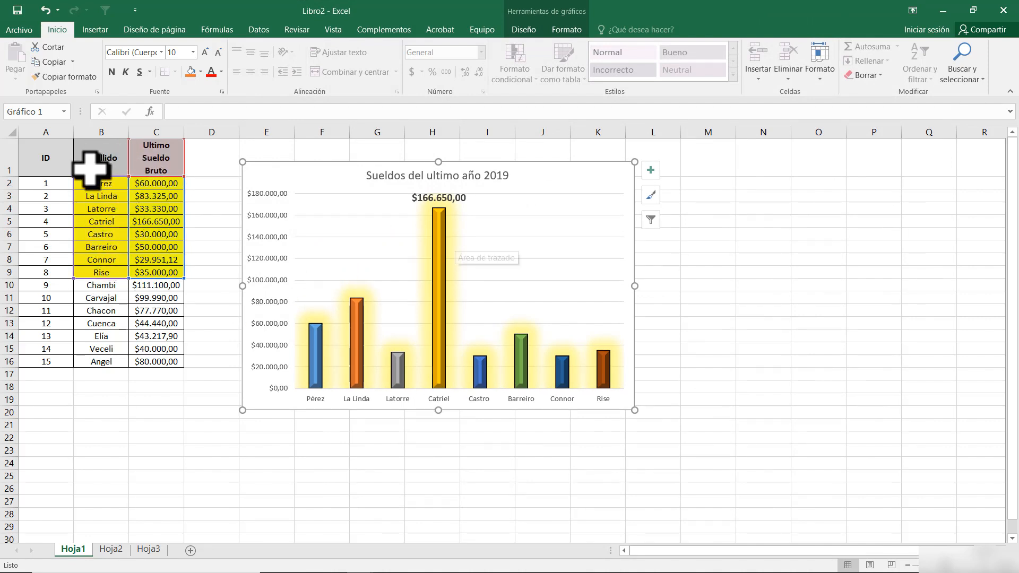
right_click(552, 210)
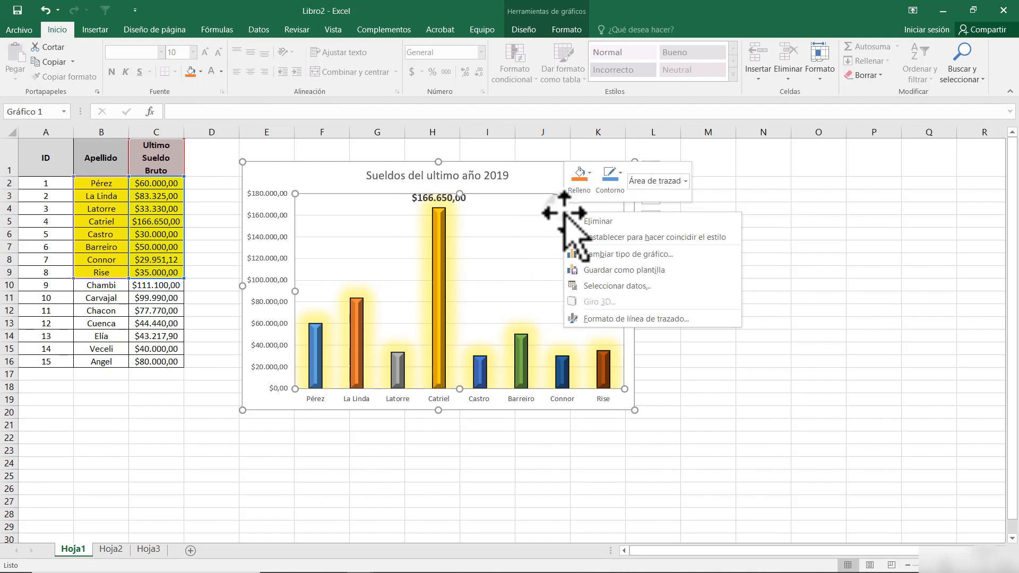
click(602, 287)
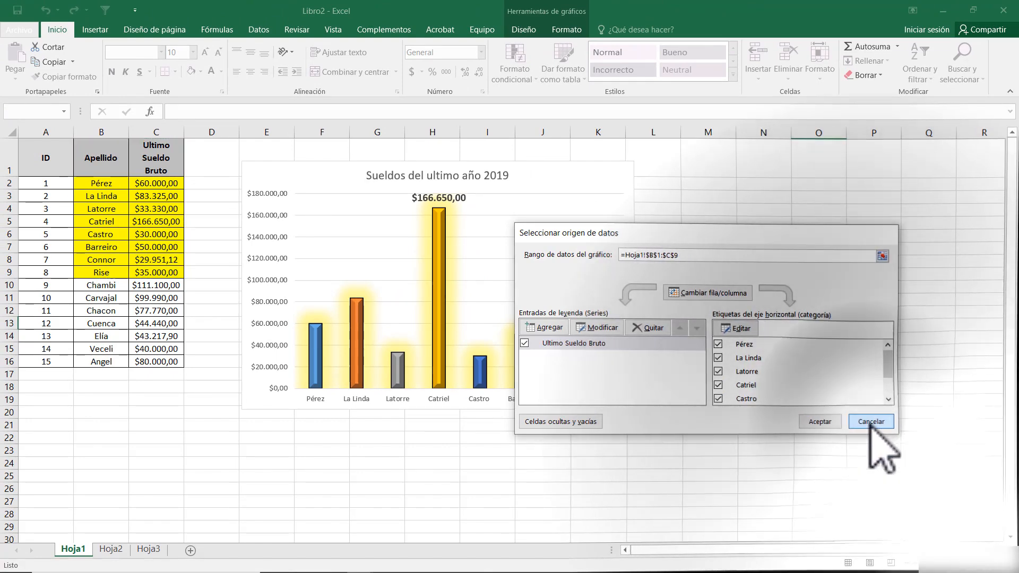
click(870, 423)
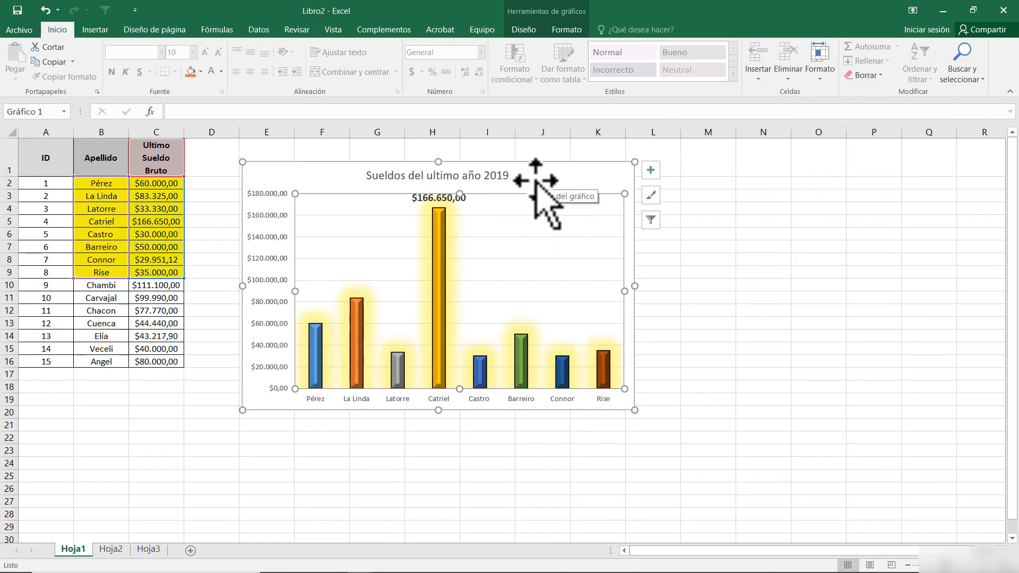
Change the salary chart to a 3-D clustered bar (Barra 3D agrupada) and enlarge it to reach column O, row 24
click(96, 30)
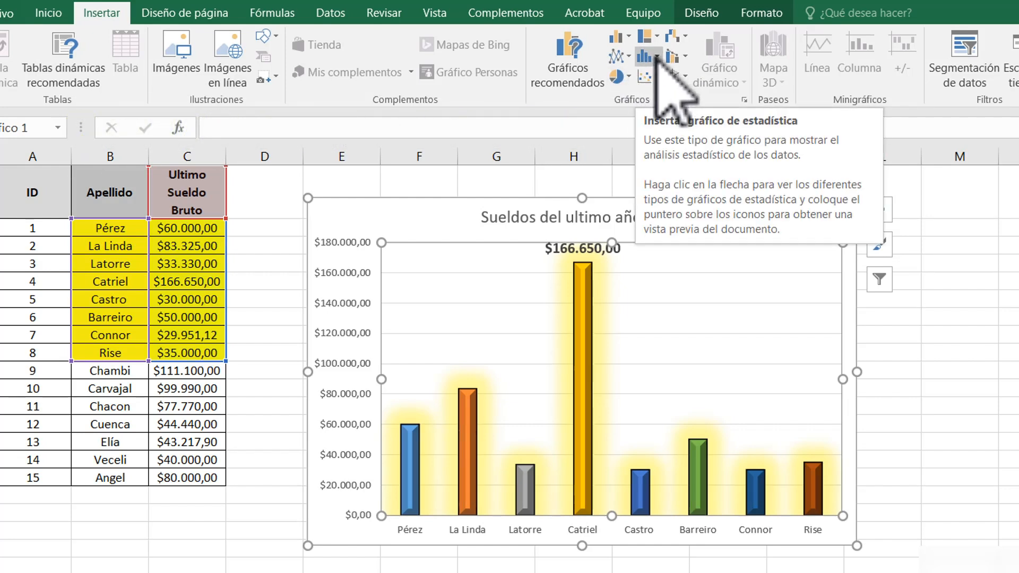
click(656, 56)
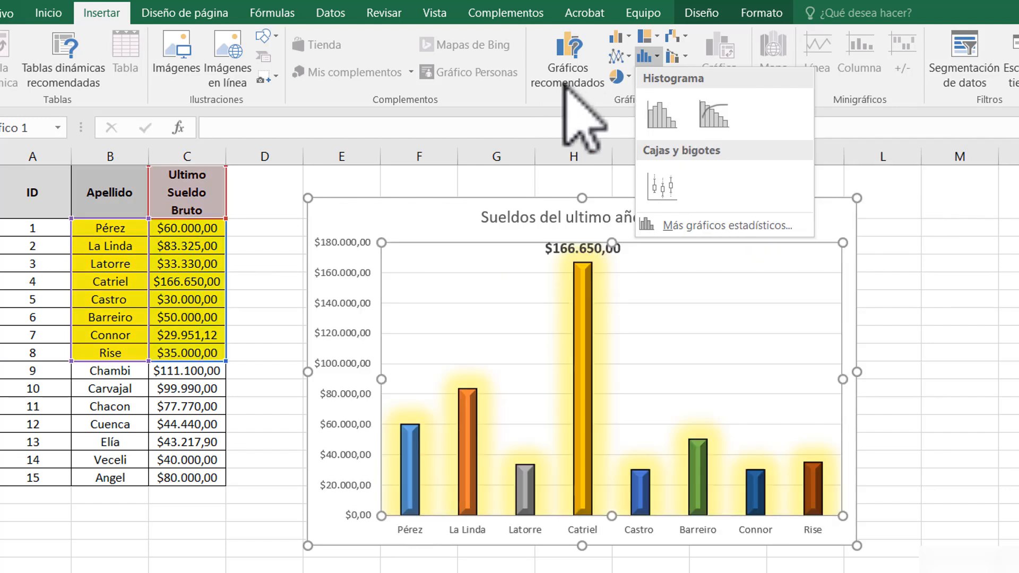
click(620, 37)
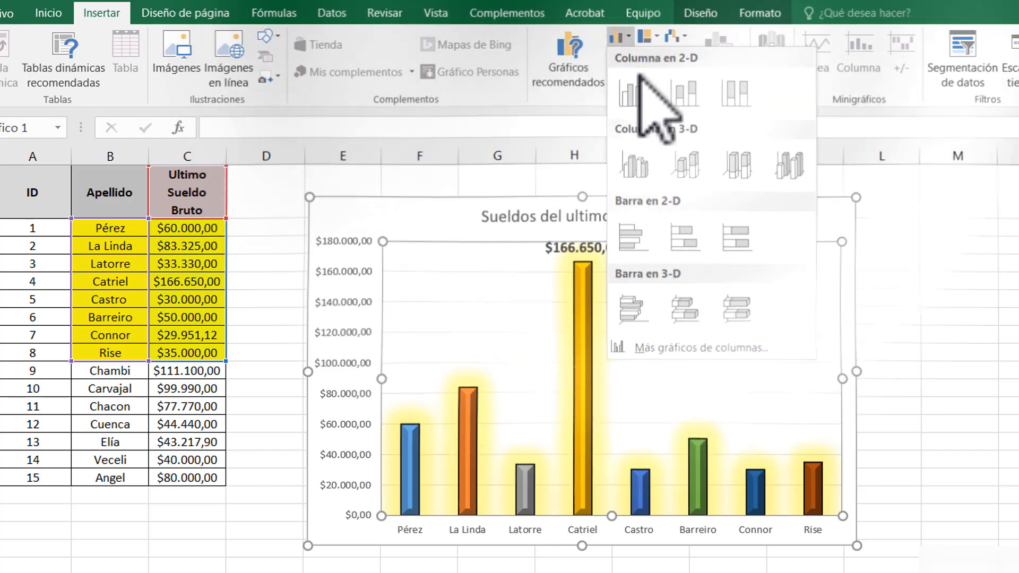
click(634, 308)
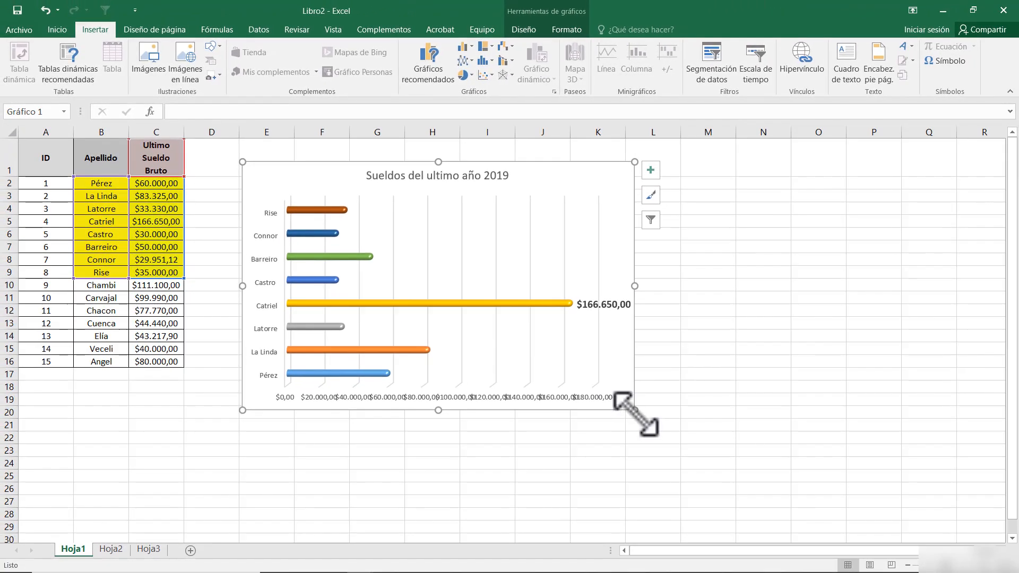
drag(635, 412, 834, 463)
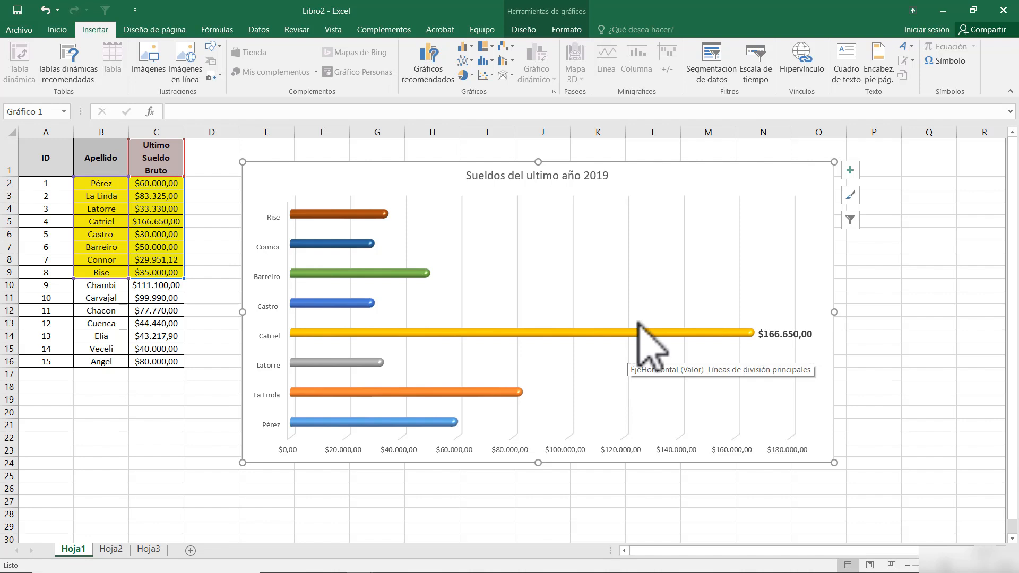
Change the chart type of the salary chart to the basic Líneas line chart
right_click(695, 185)
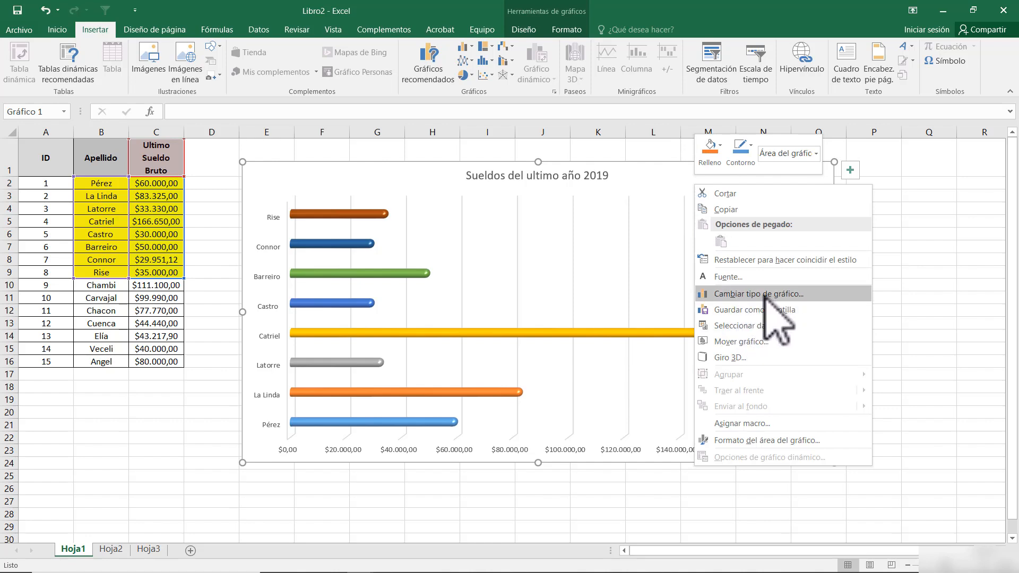
click(745, 295)
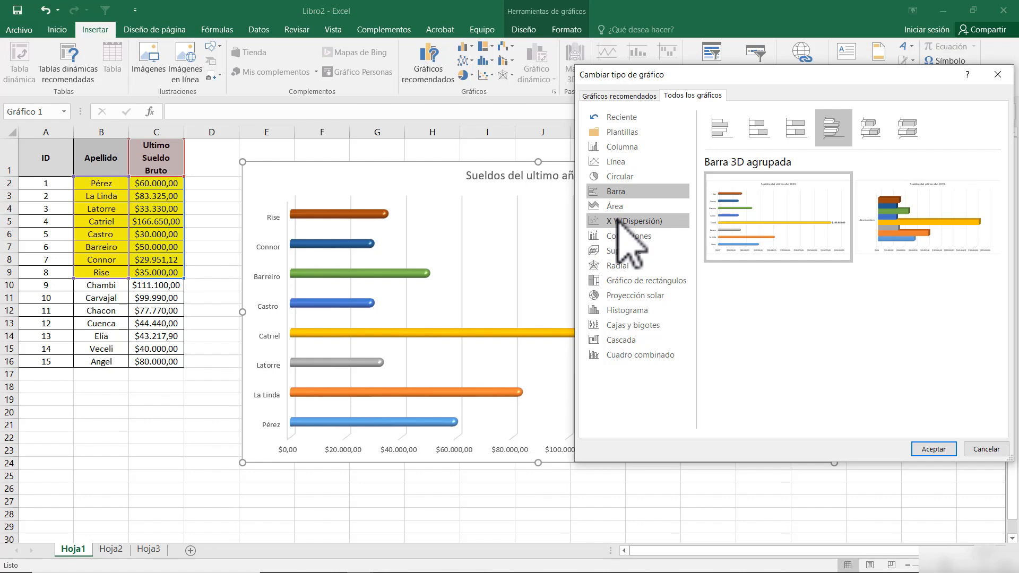
click(617, 162)
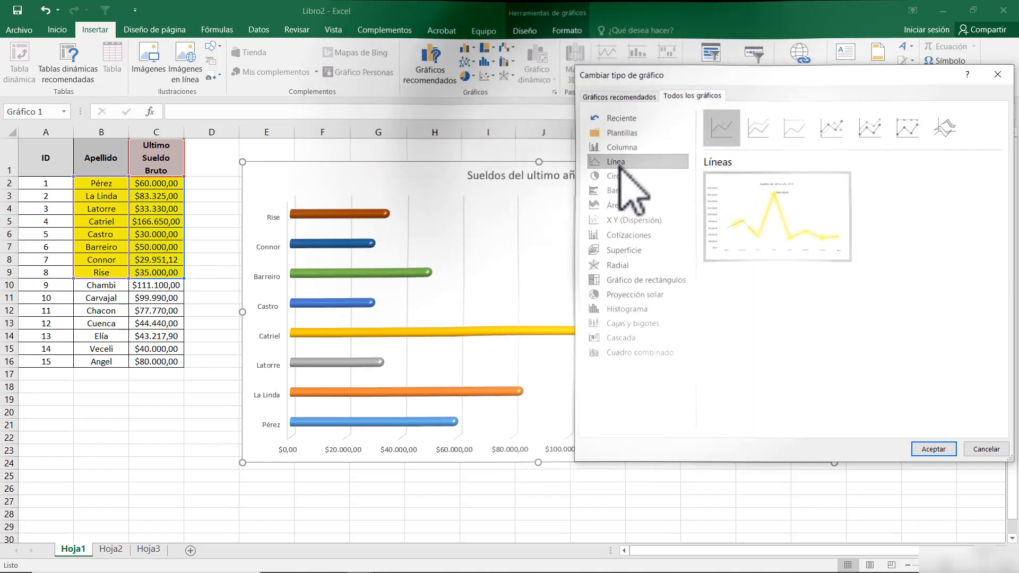
mouse_move(754, 214)
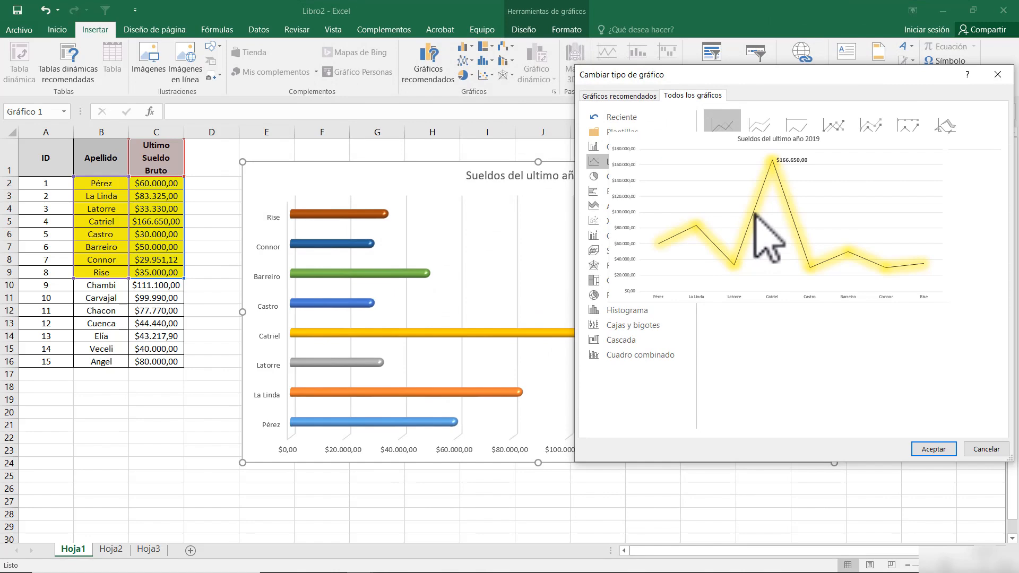
click(933, 449)
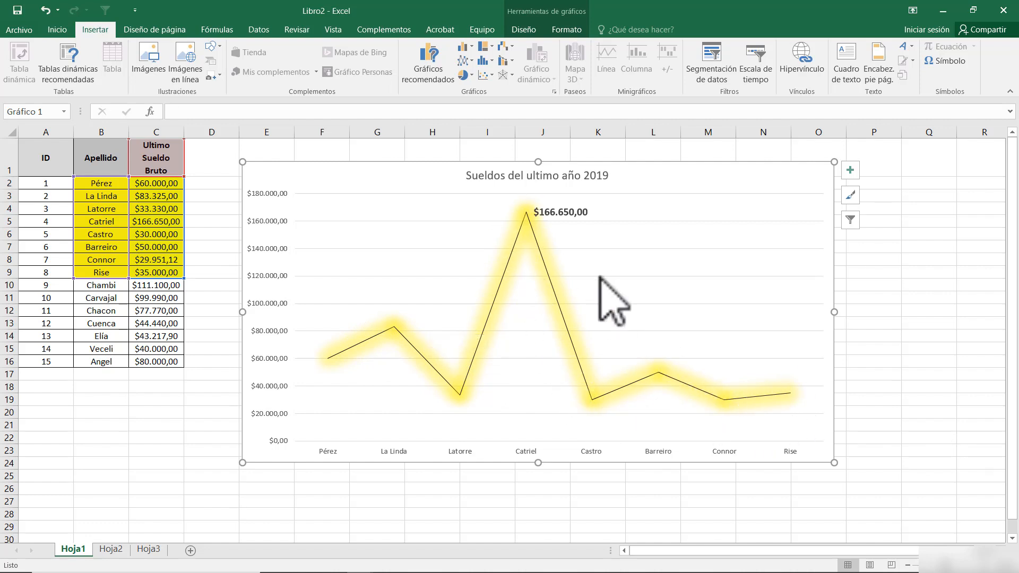
Change the salary chart's type to a scatter with smooth lines and markers (Dispersión con líneas suavizadas y marcadores)
right_click(775, 185)
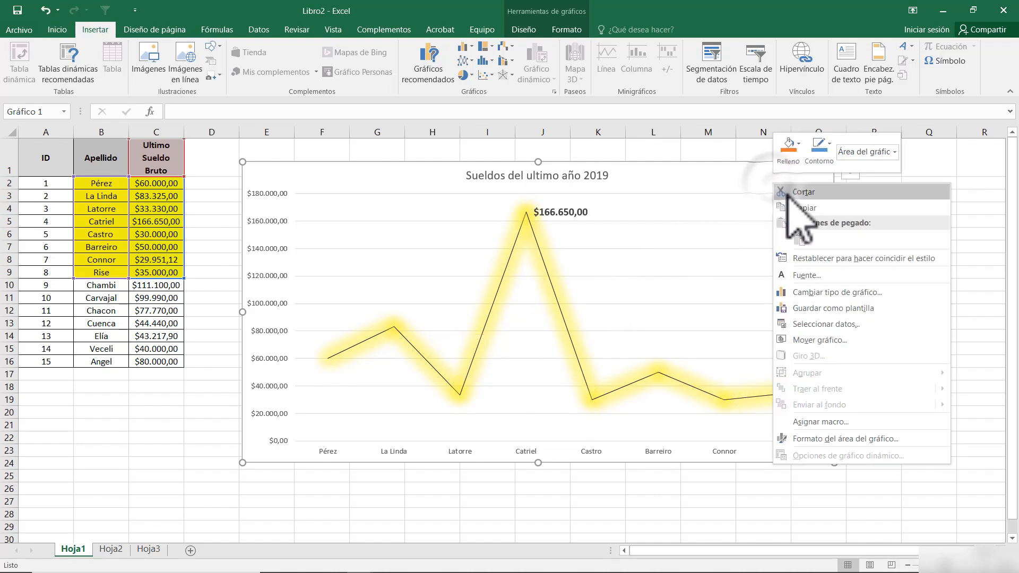
click(822, 293)
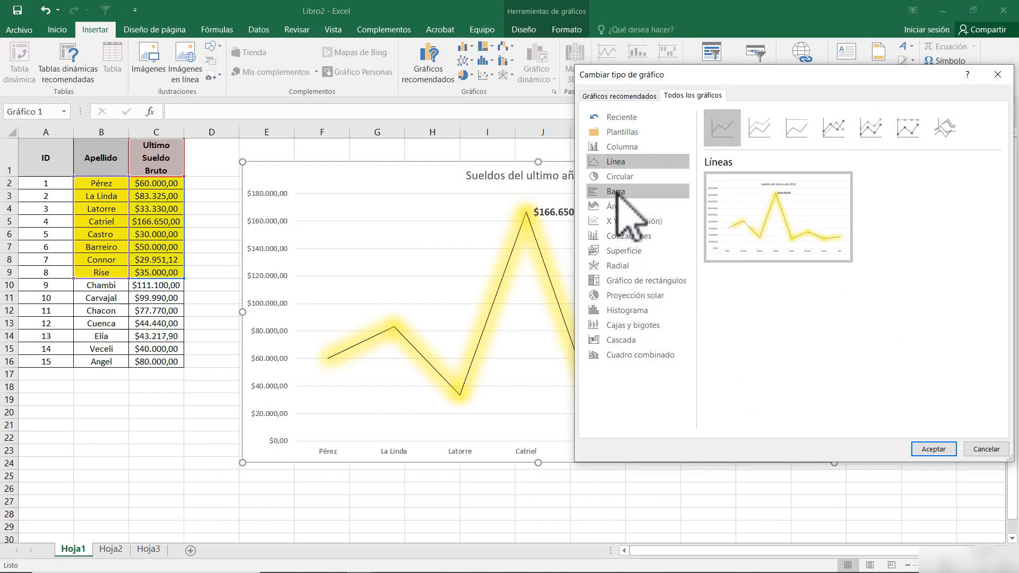
click(624, 221)
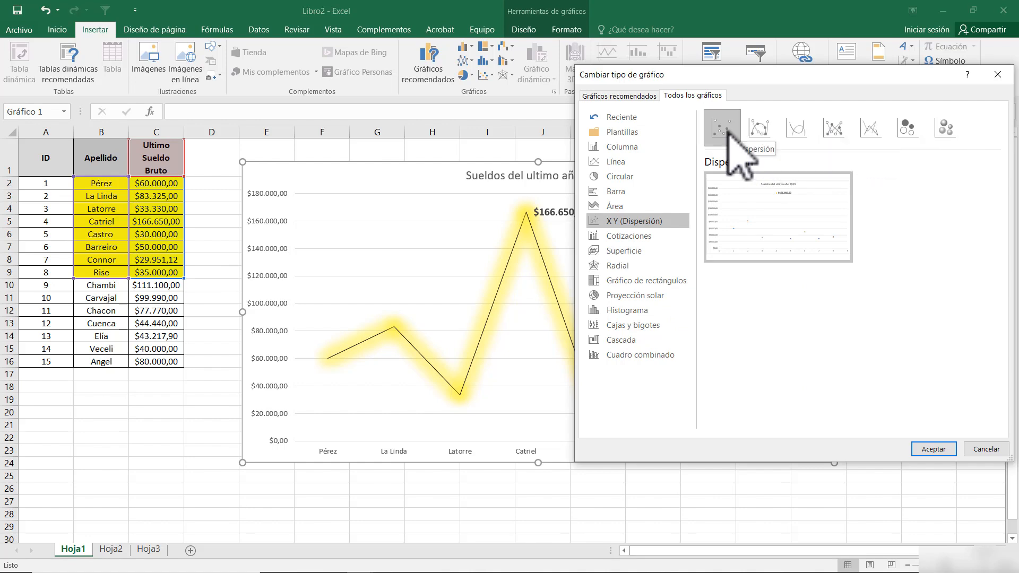
click(762, 130)
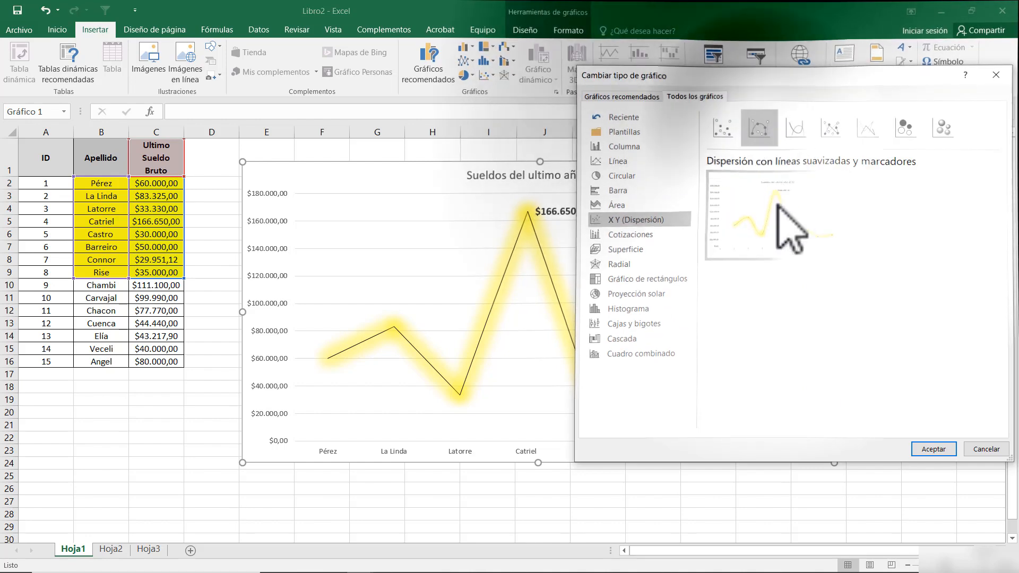
click(932, 449)
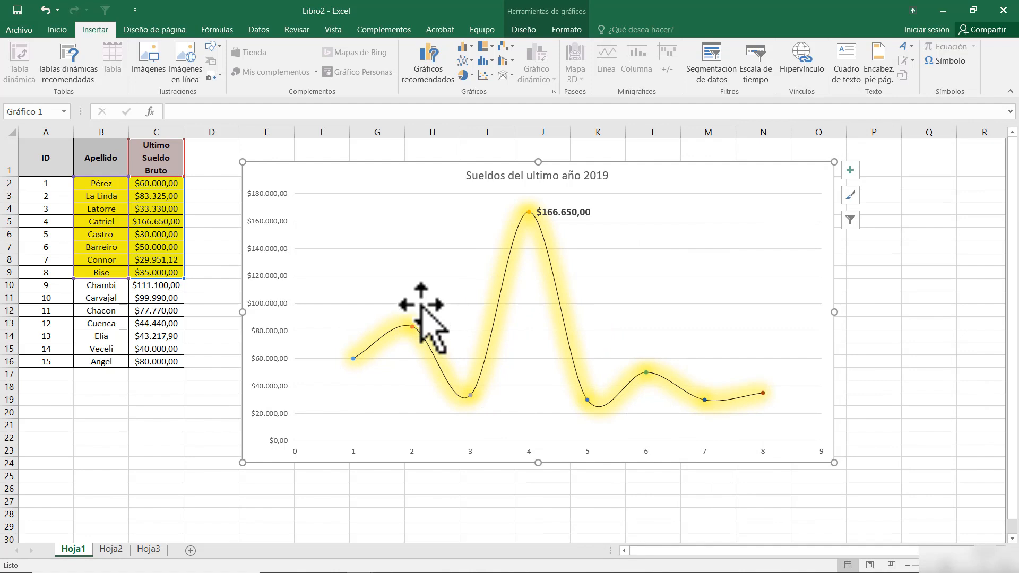
mouse_move(413, 327)
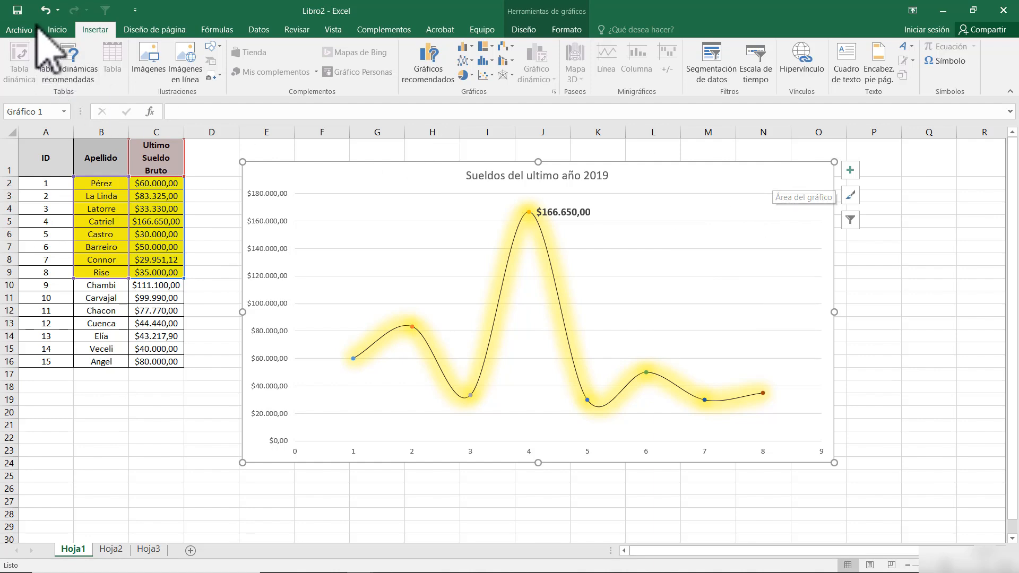
Undo the last two chart type changes and delete the salary chart from the sheet
click(45, 10)
click(45, 10)
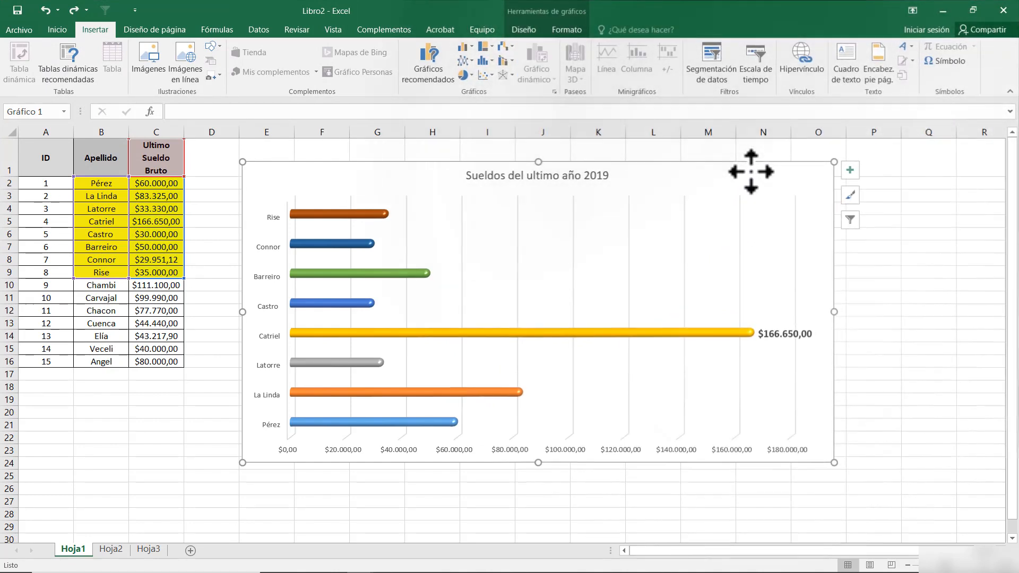
key(Delete)
Insert a 2-D pie chart (Circular) from the surnames and last gross salaries in B1:C4
drag(101, 159, 159, 209)
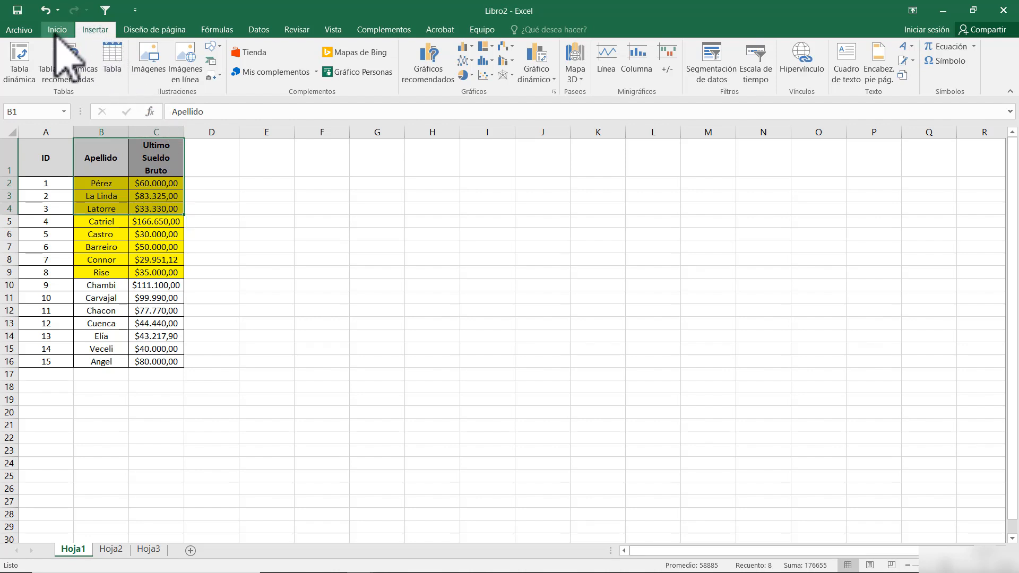
click(21, 30)
click(21, 26)
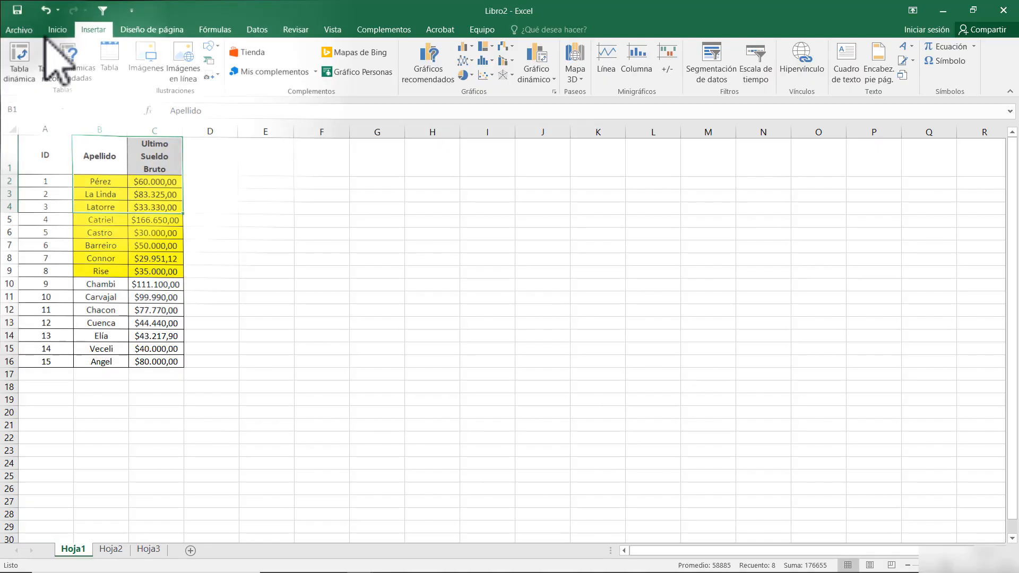
click(465, 75)
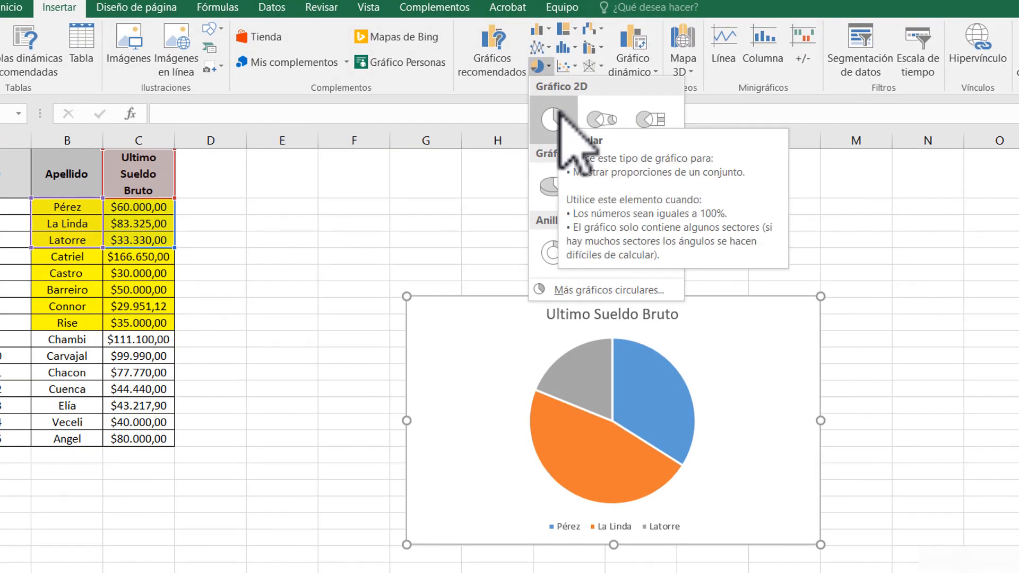
click(553, 119)
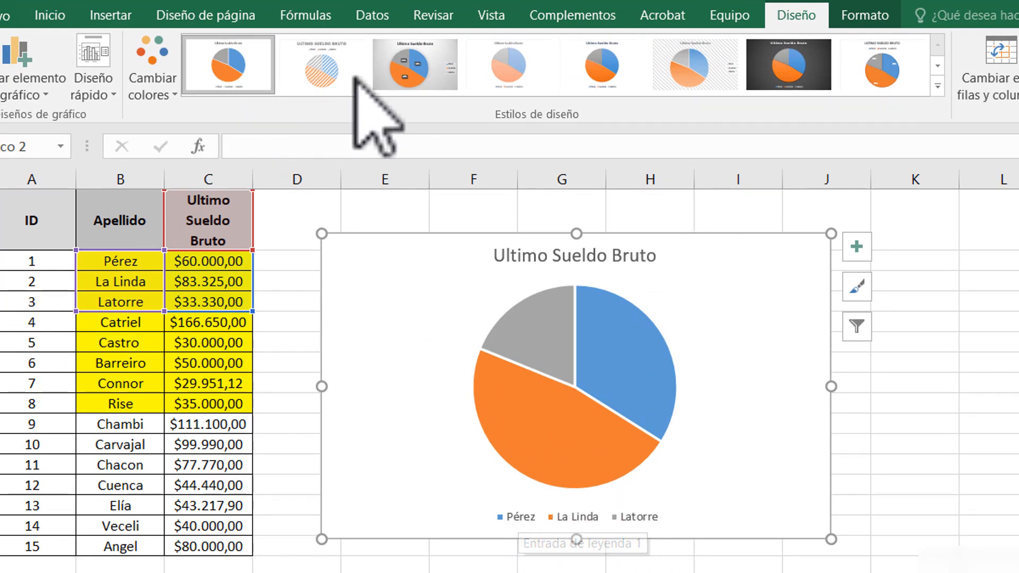
Try the dark grey chart style and the blue style with white slices on the pie chart
click(807, 72)
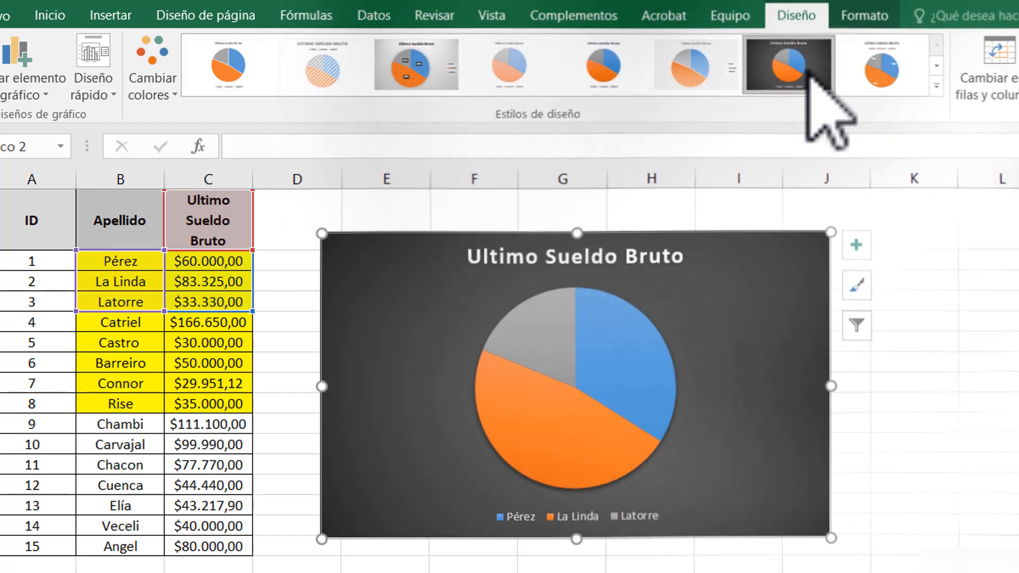
click(937, 65)
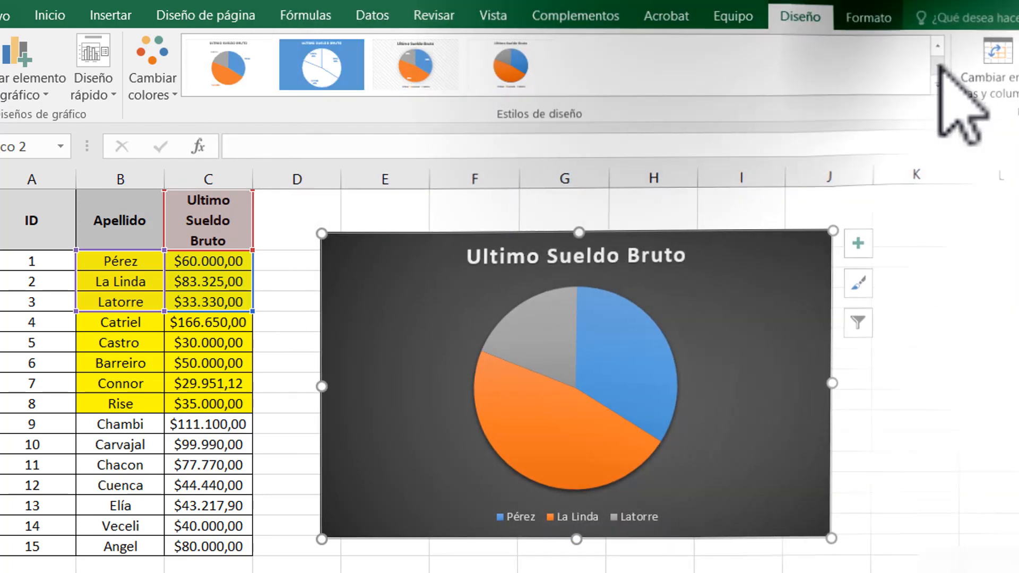
click(335, 75)
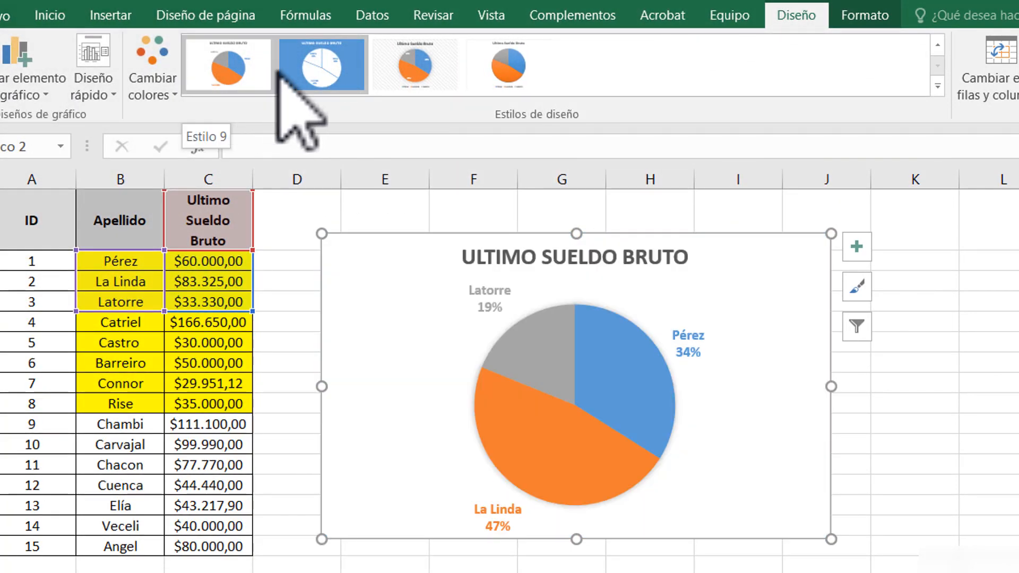
click(938, 45)
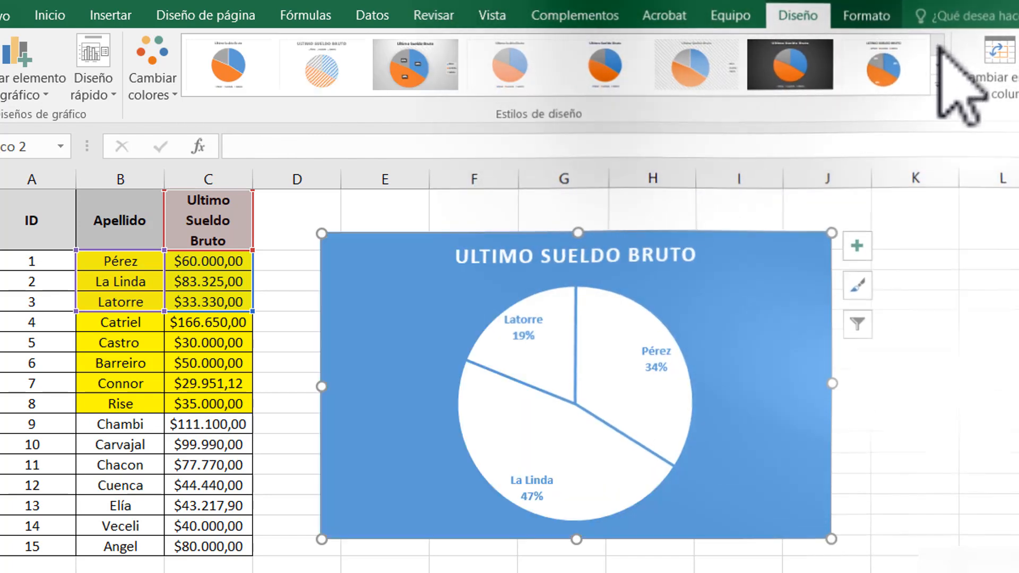
Apply the light grey style with dark percentage label boxes to the pie chart and enlarge it to reach column K, row 19
click(407, 62)
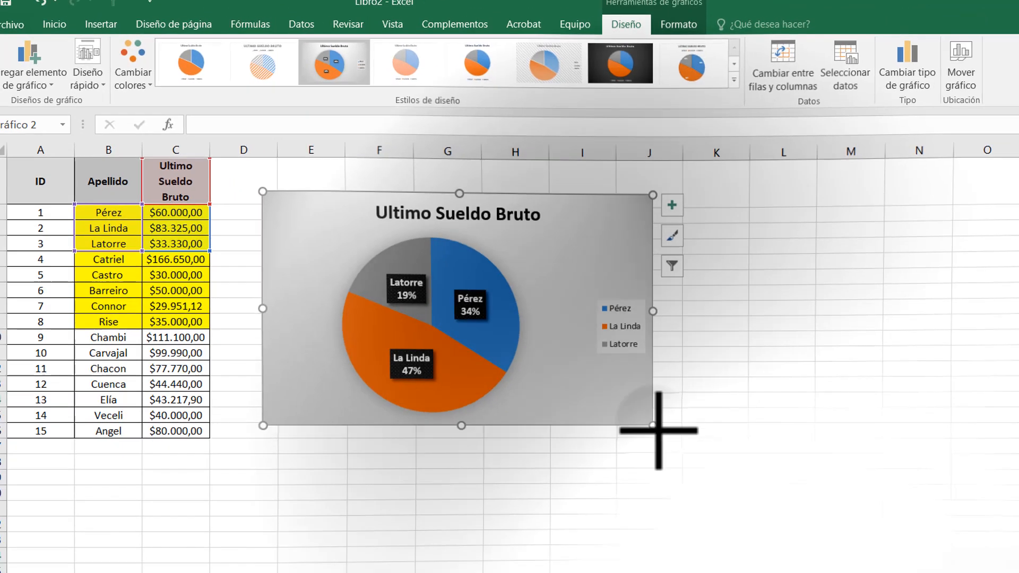
drag(656, 430, 748, 487)
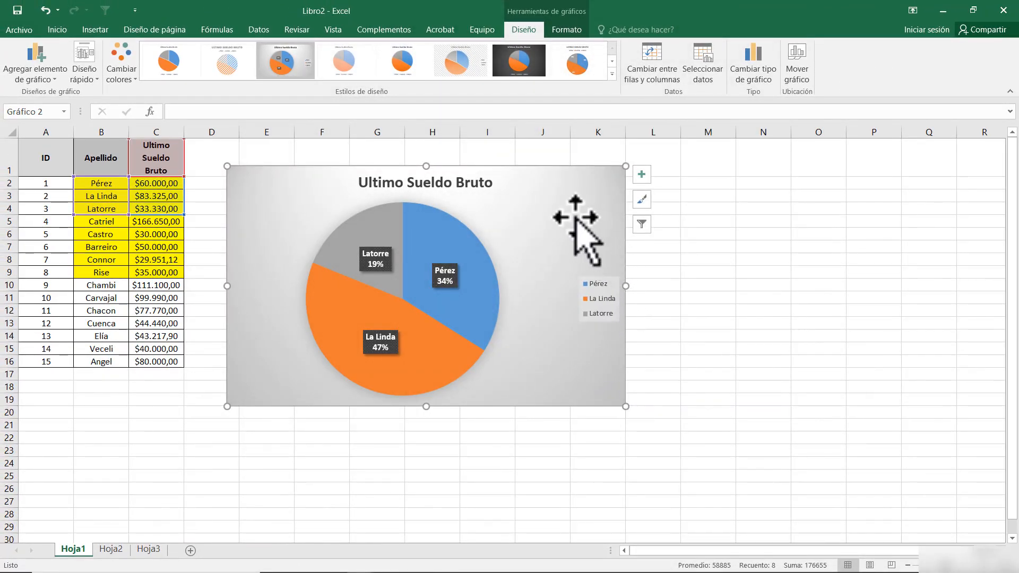
Change the pie chart to Circular 3D and enlarge it to reach column N, row 26
right_click(575, 217)
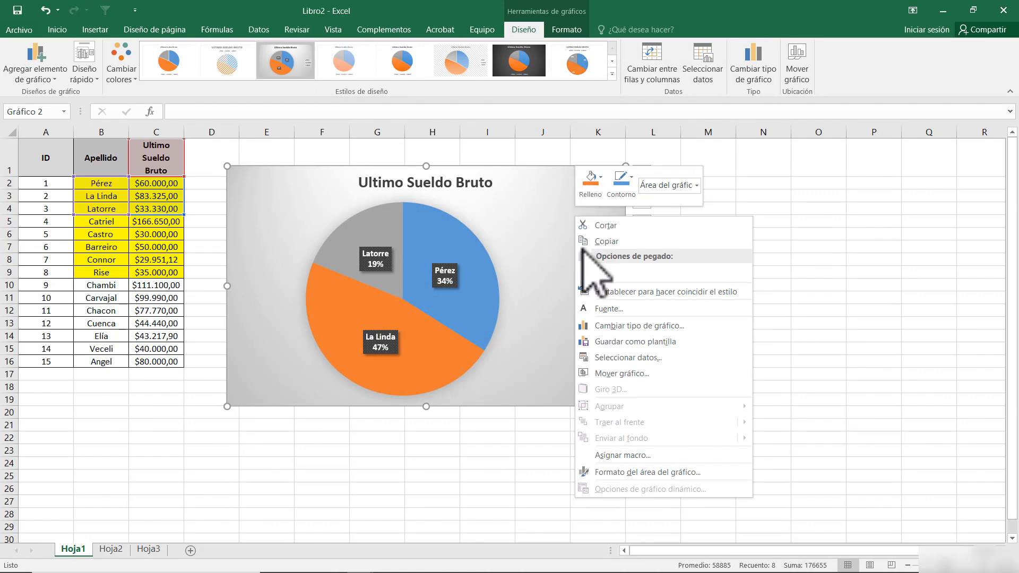
click(674, 326)
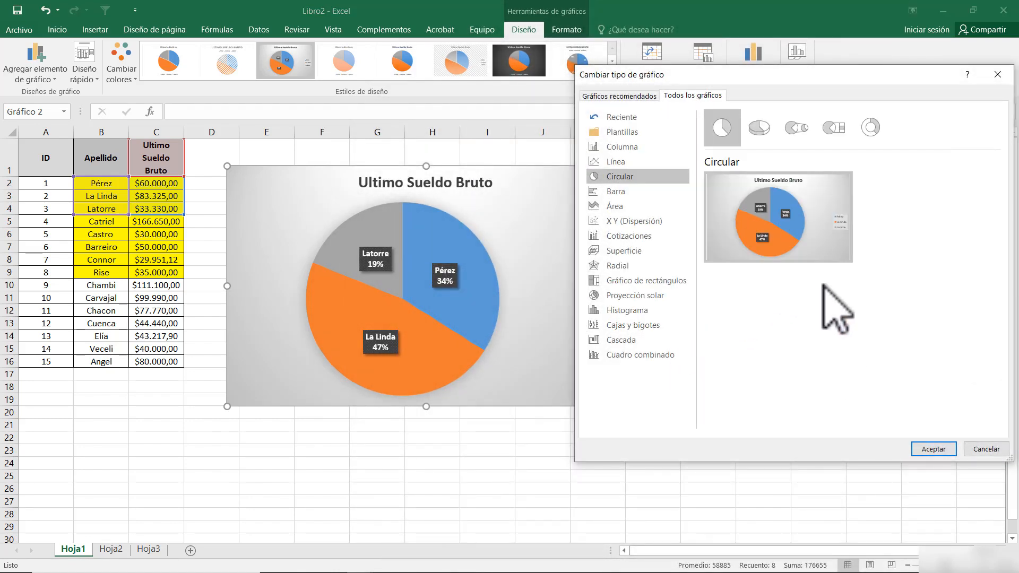
click(760, 129)
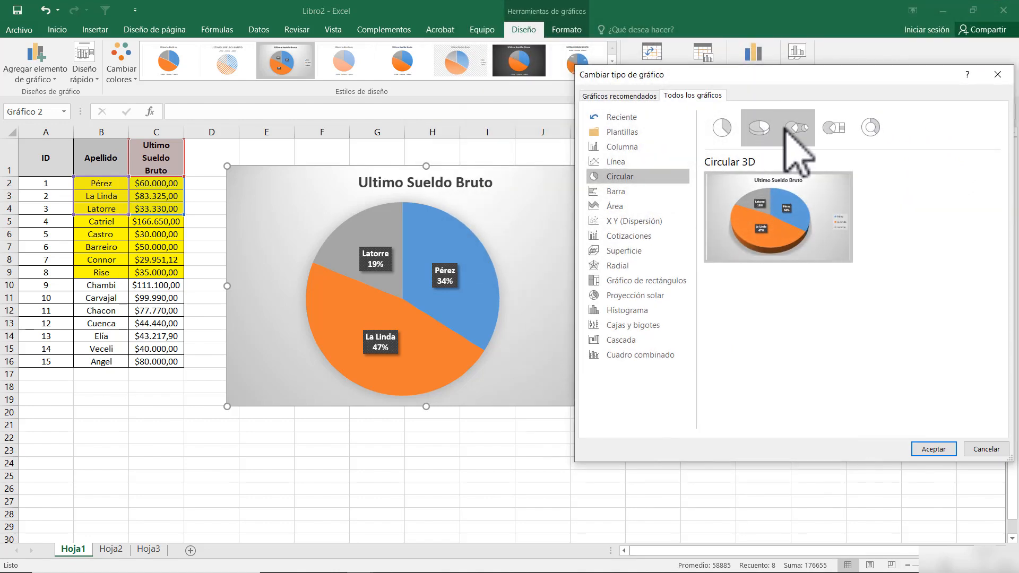
click(926, 448)
drag(877, 527, 772, 488)
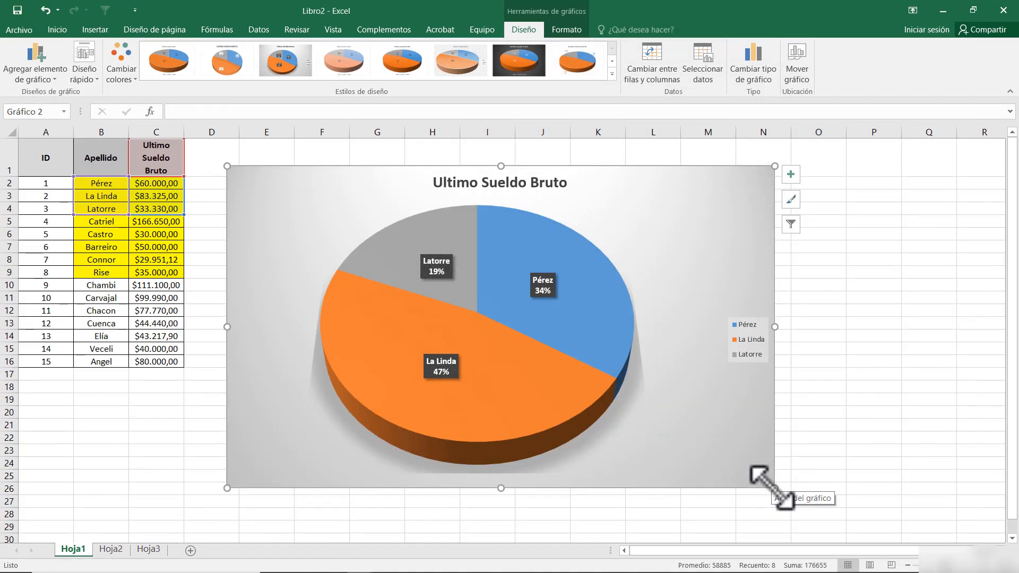
Fill all cells of the sheet with white, replacing the yellow and grey fills
click(14, 133)
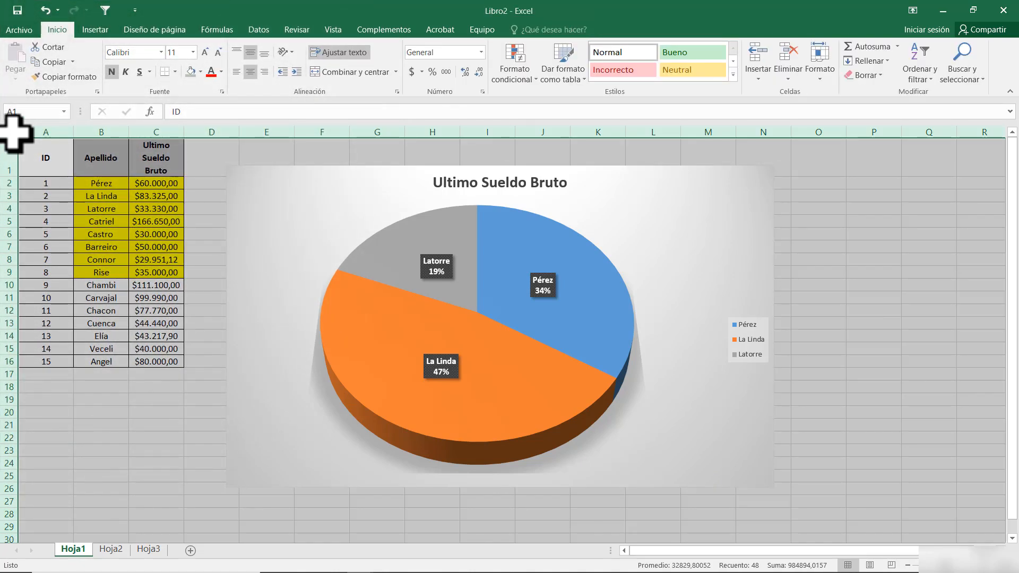
click(200, 71)
click(198, 101)
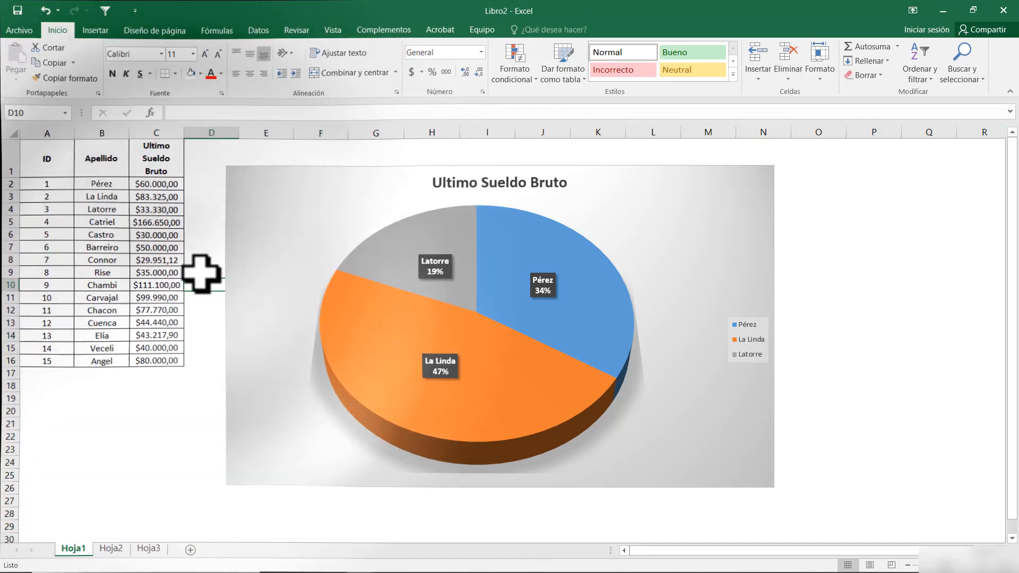
click(206, 284)
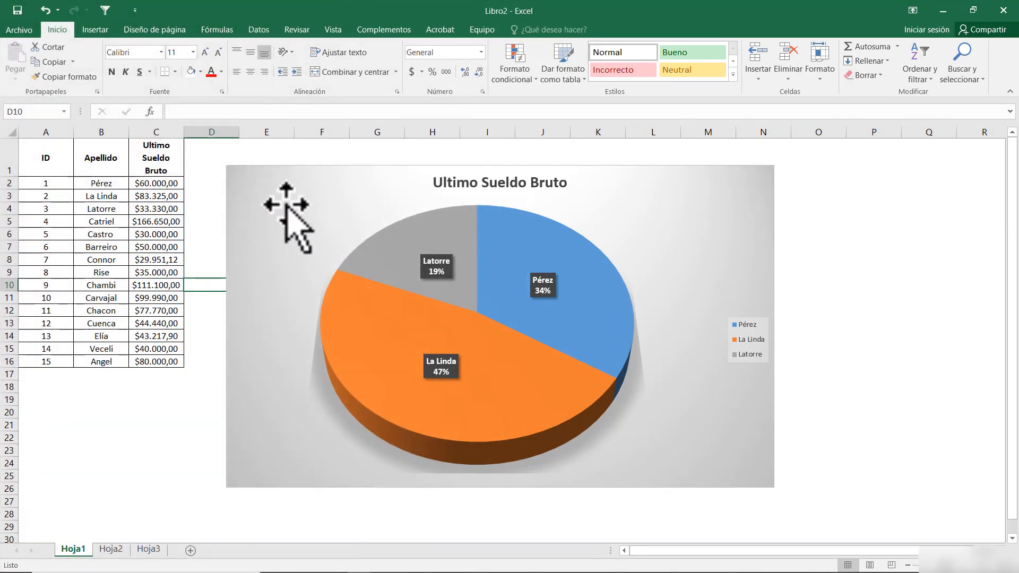
Examine the pie chart's source data range and series in the data source dialog, closing it without changes
right_click(338, 199)
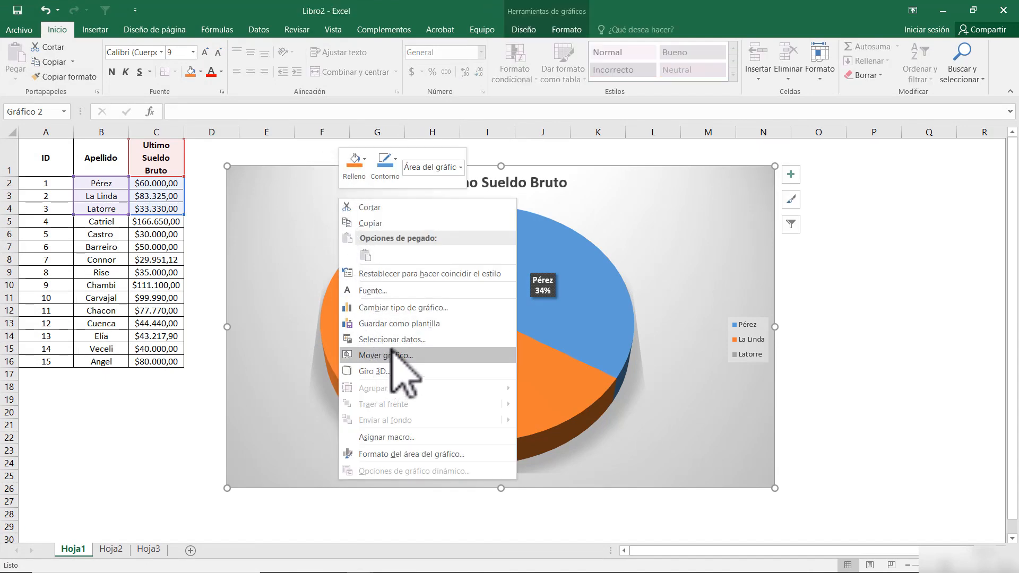
click(407, 341)
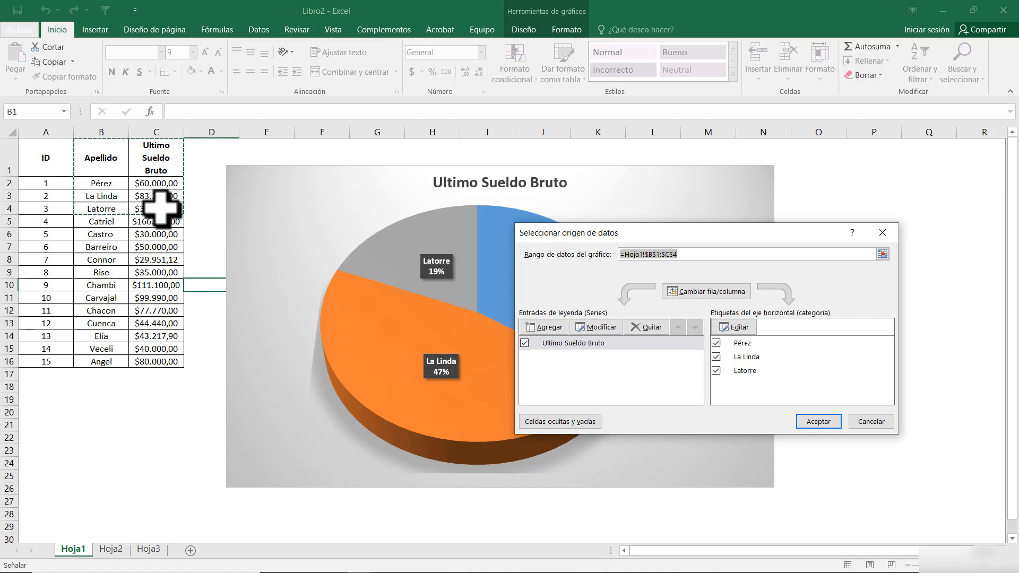
click(871, 421)
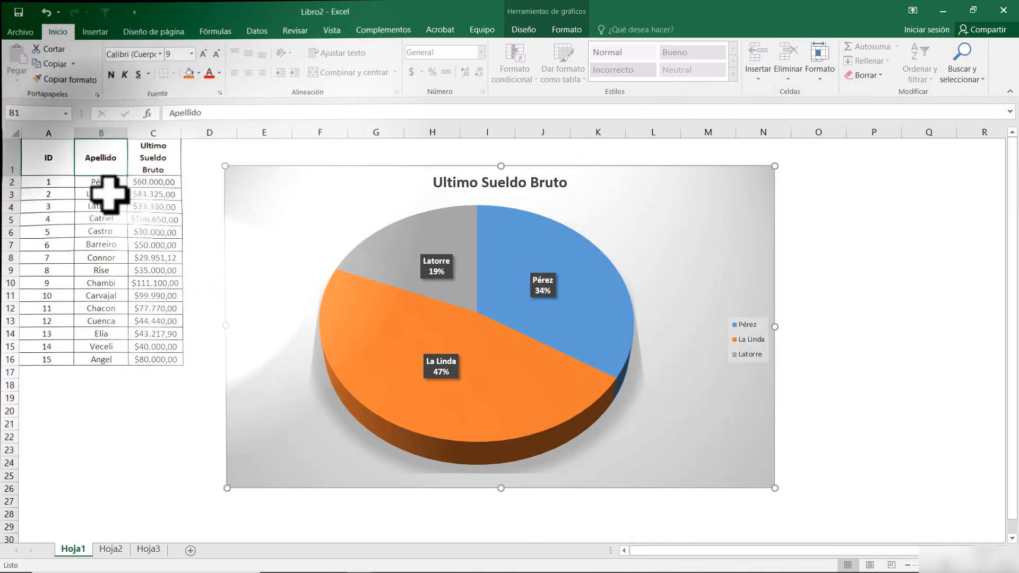
Fill the pie chart's source range B1:C4 with yellow
drag(101, 158, 155, 209)
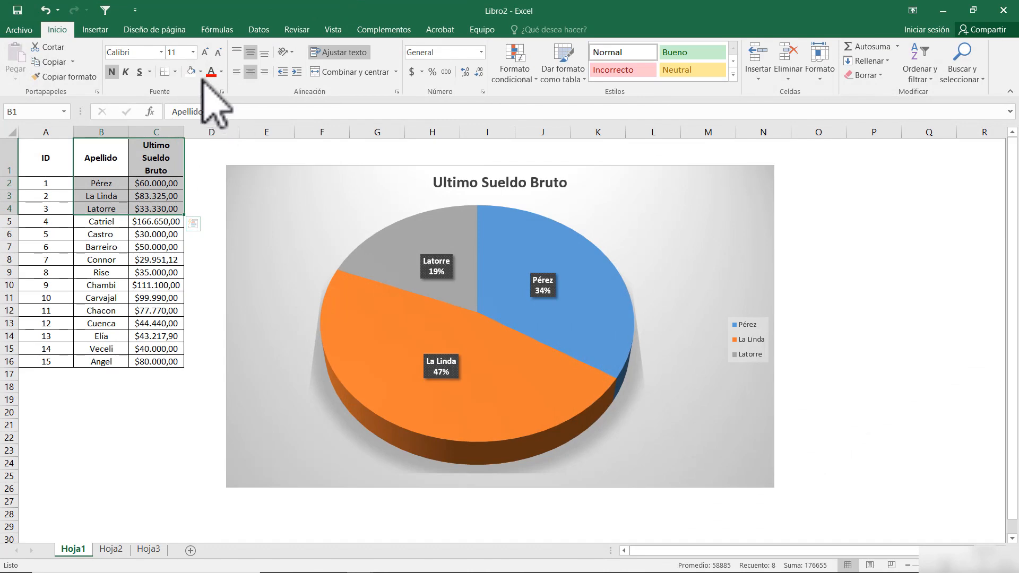
click(200, 71)
click(223, 174)
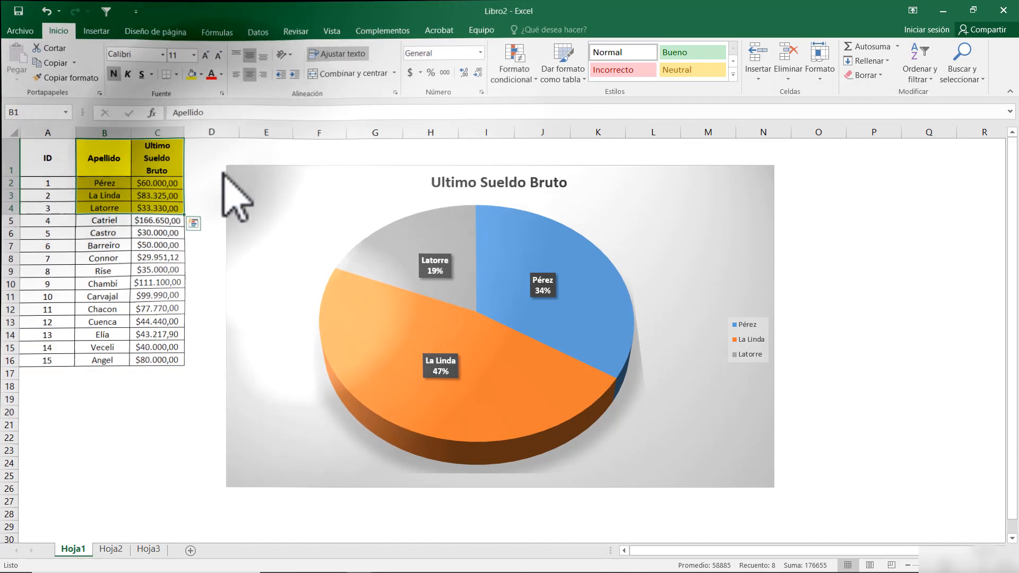
click(205, 196)
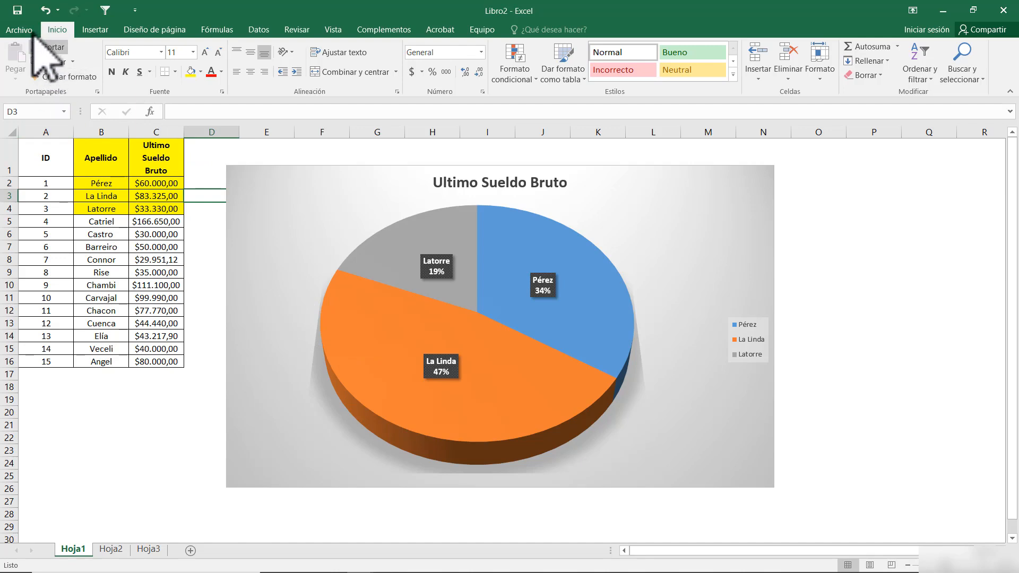
Save the workbook as "Graficos ejemplo varios tortas" in the "a Cursos" folder of Dropbox
click(19, 11)
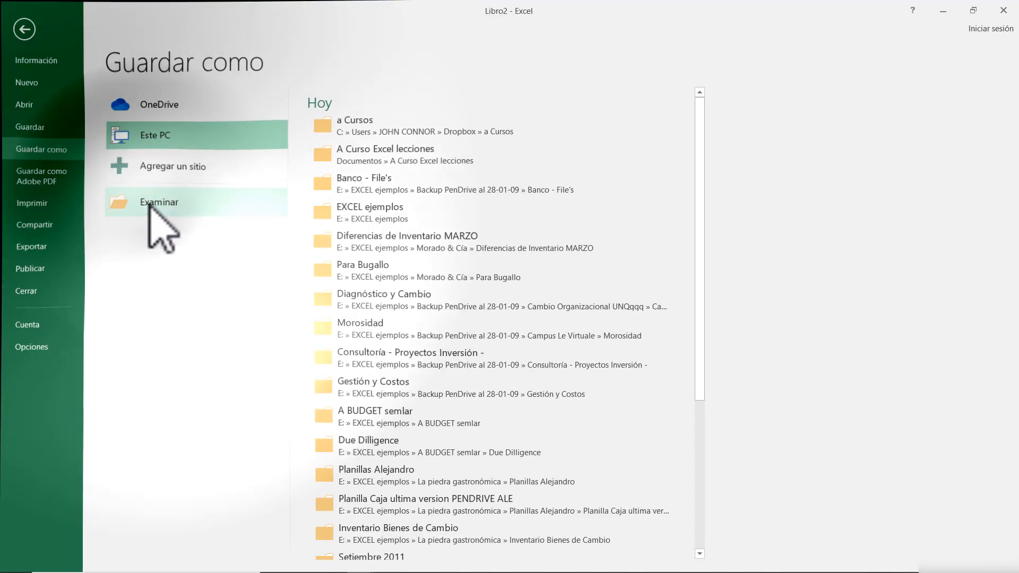
click(150, 207)
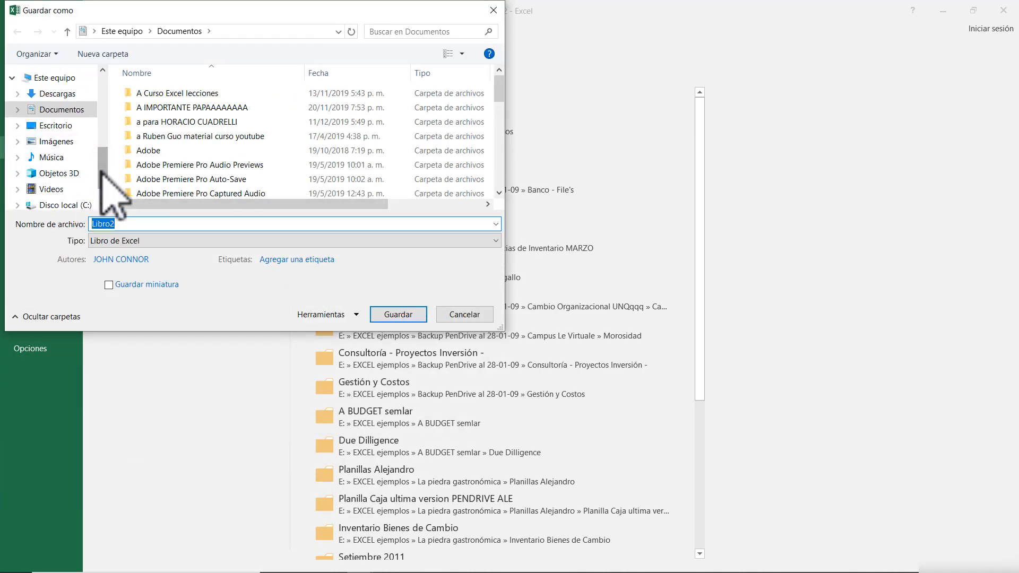
scroll(41, 176, up, 5)
scroll(58, 122, up, 1)
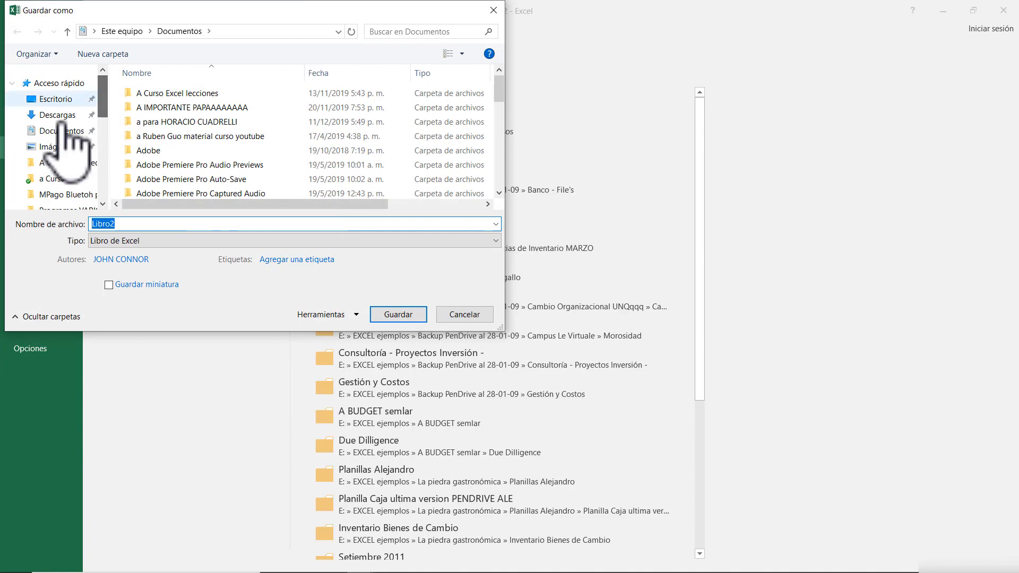
scroll(59, 154, down, 5)
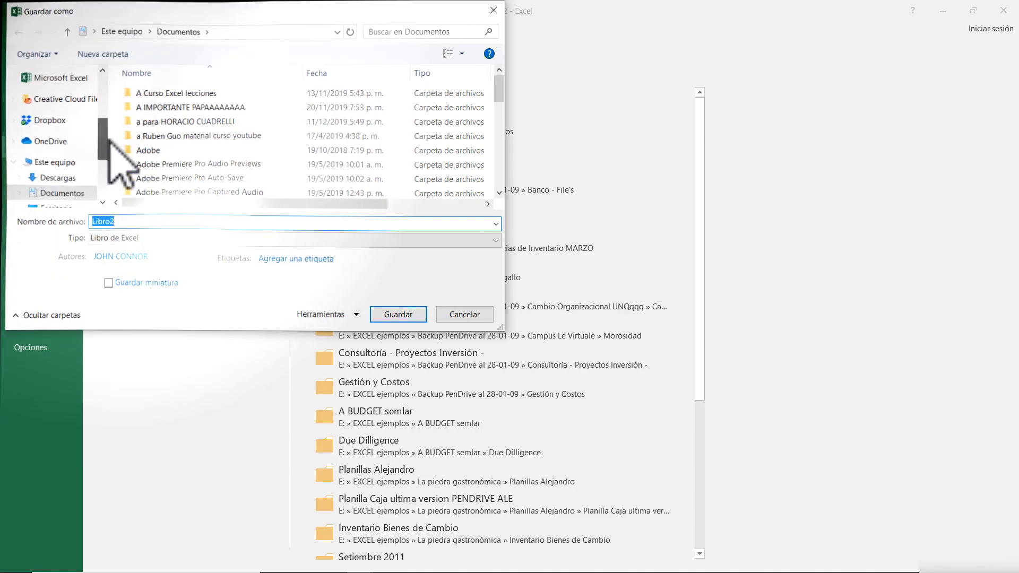
click(55, 125)
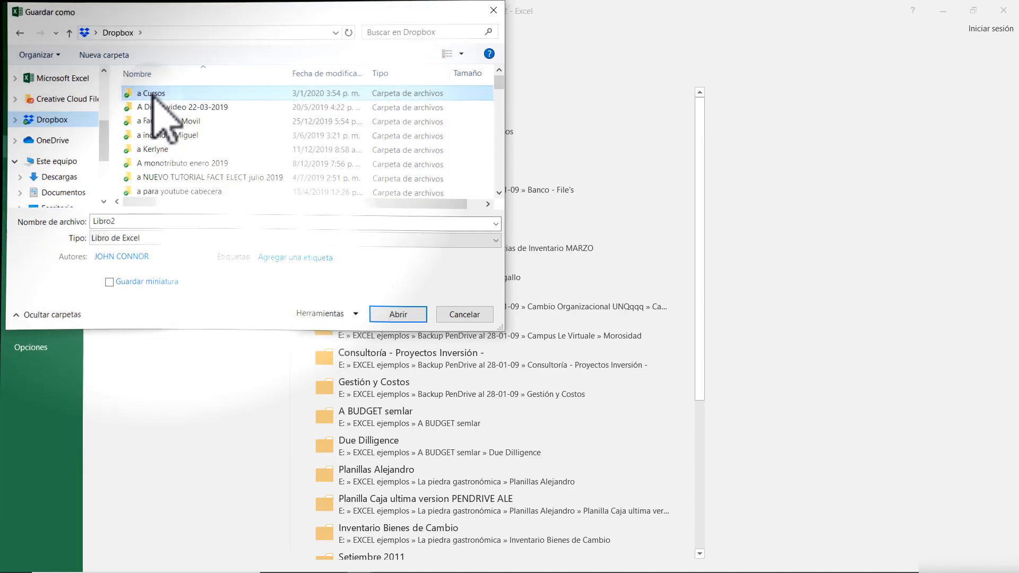
double_click(154, 93)
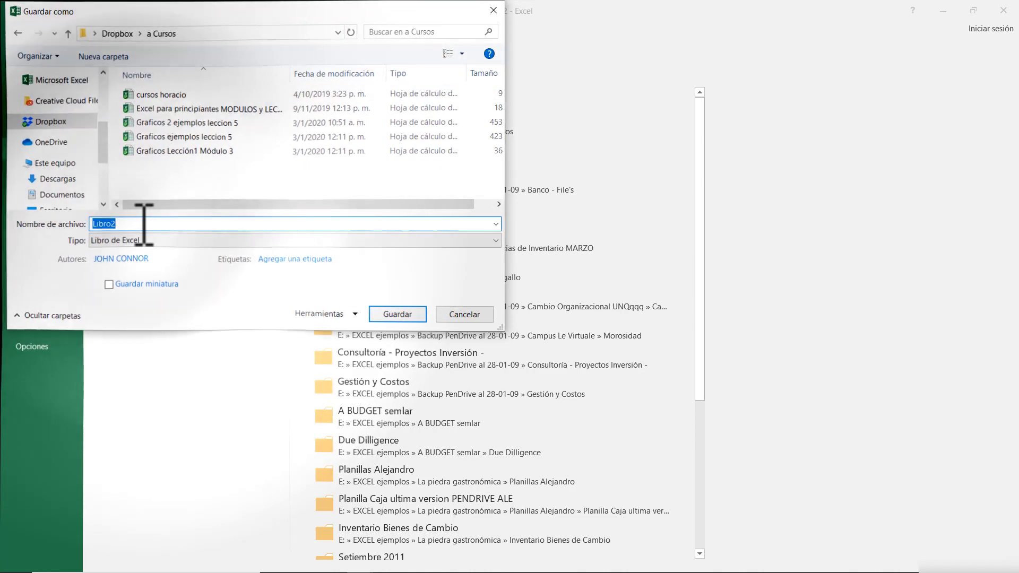
text(Graficos ejempl)
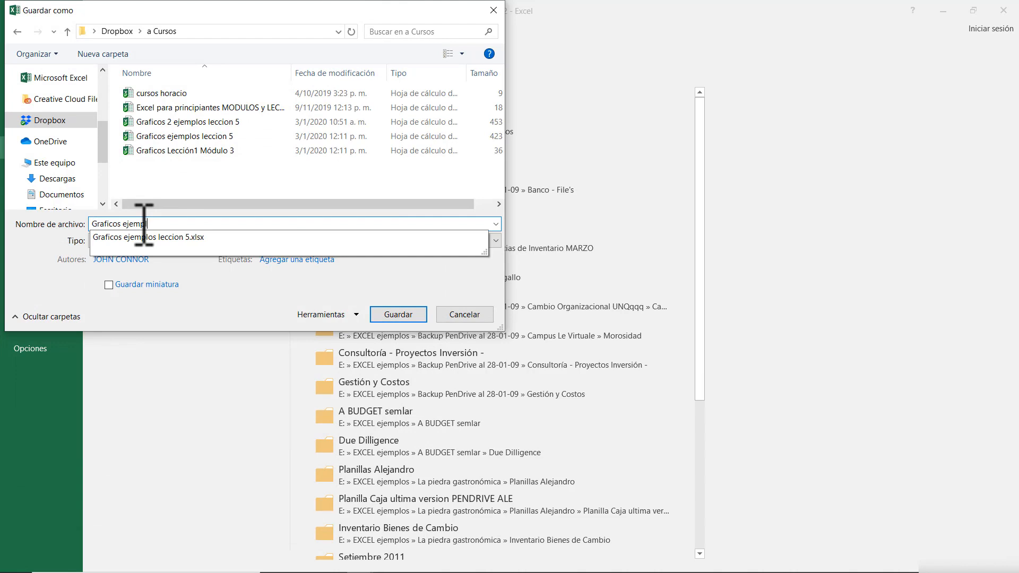
text(o varios toar)
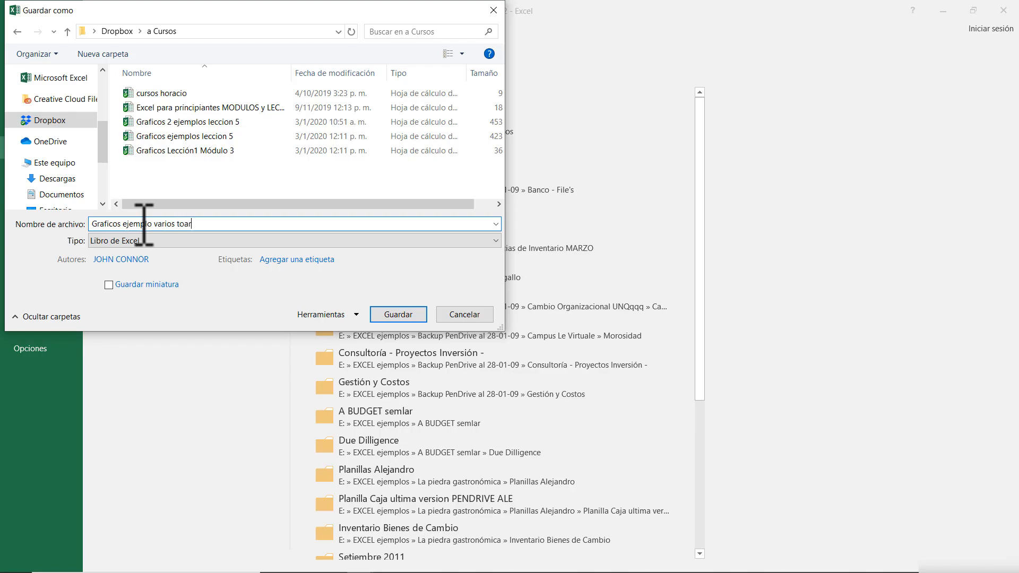
key(Return)
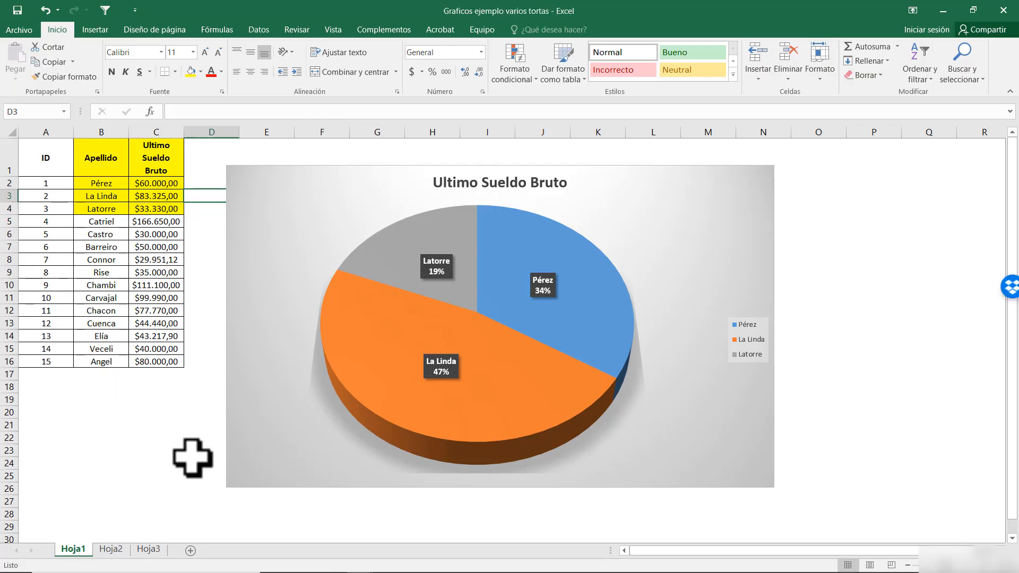
Switch to the "Graficos Lección1 Módulo 3" workbook with the personnel data
click(113, 550)
key(alt+Tab)
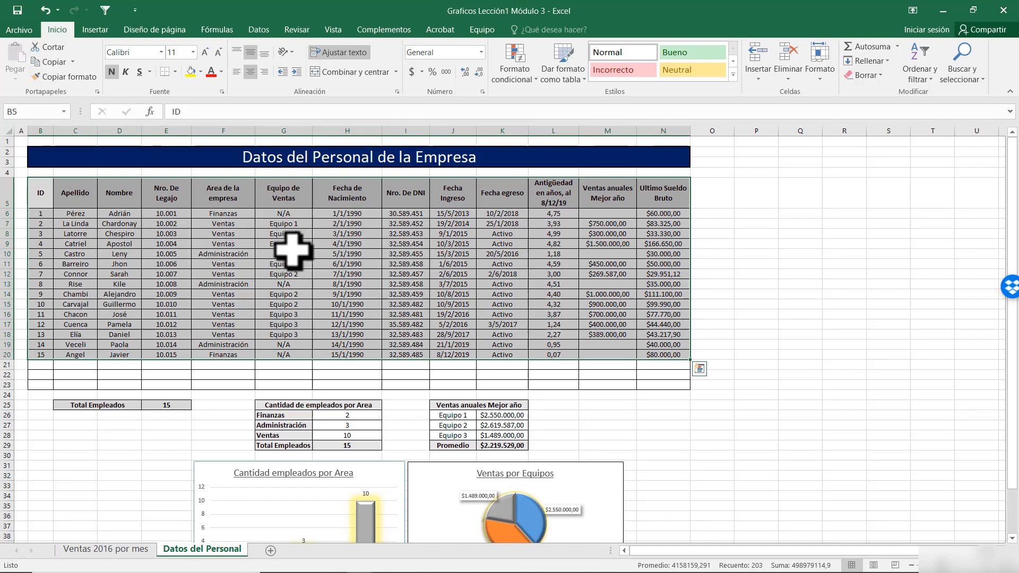
drag(40, 192, 654, 357)
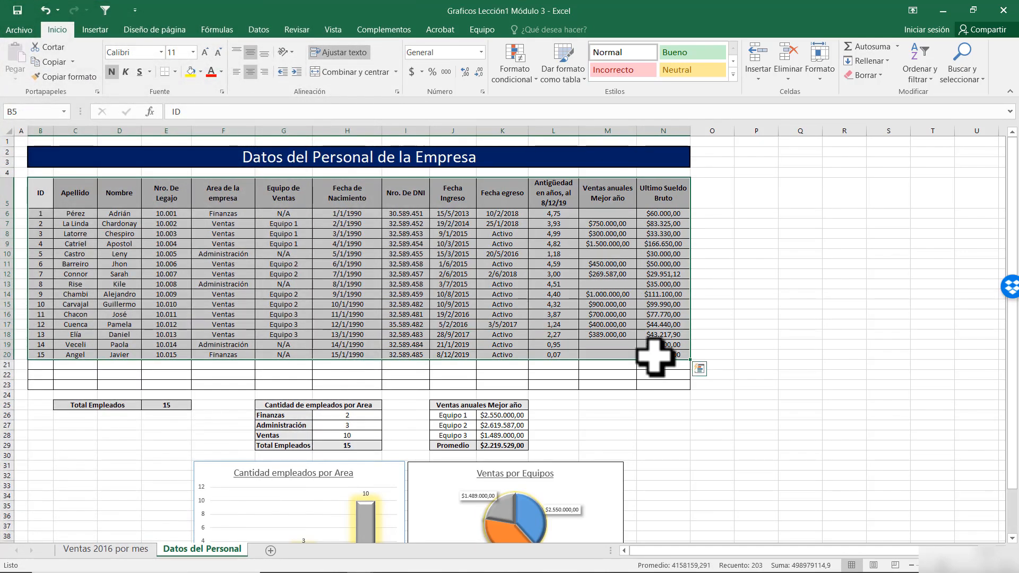
right_click(655, 358)
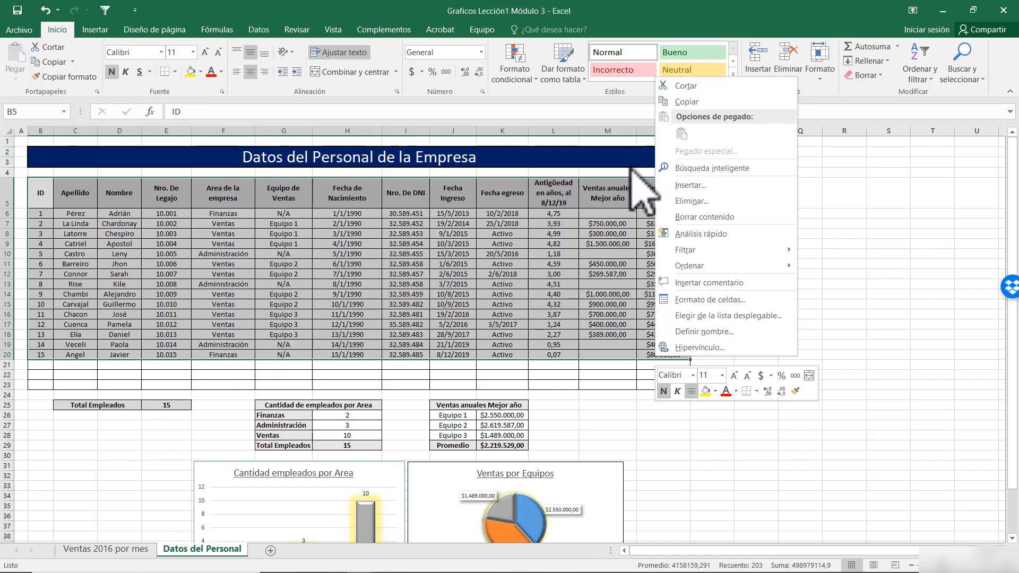
click(435, 253)
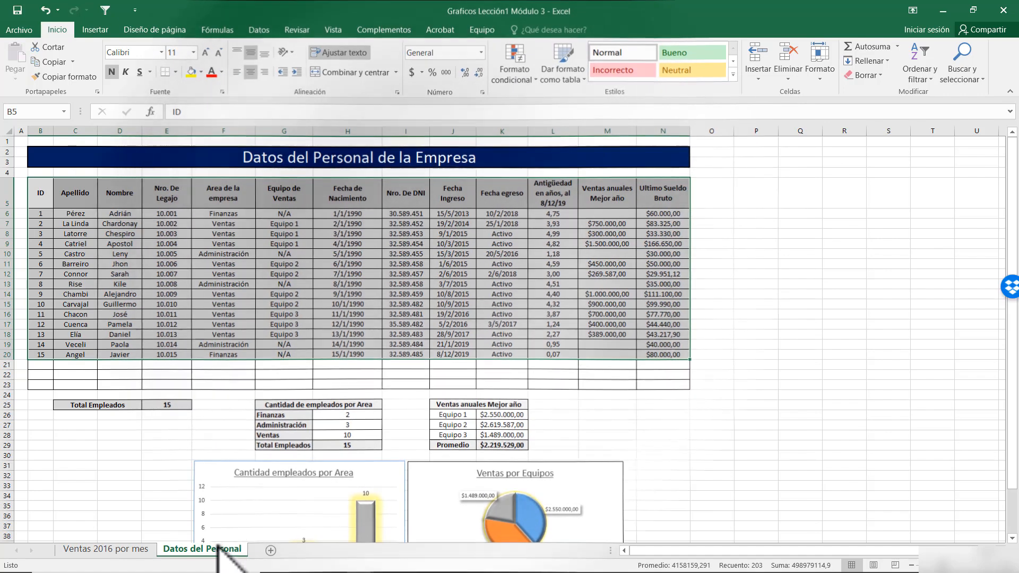
Copy the "Datos del Personal" sheet into the "Graficos ejemplo varios tortas" workbook, placing it before Hoja2
right_click(215, 553)
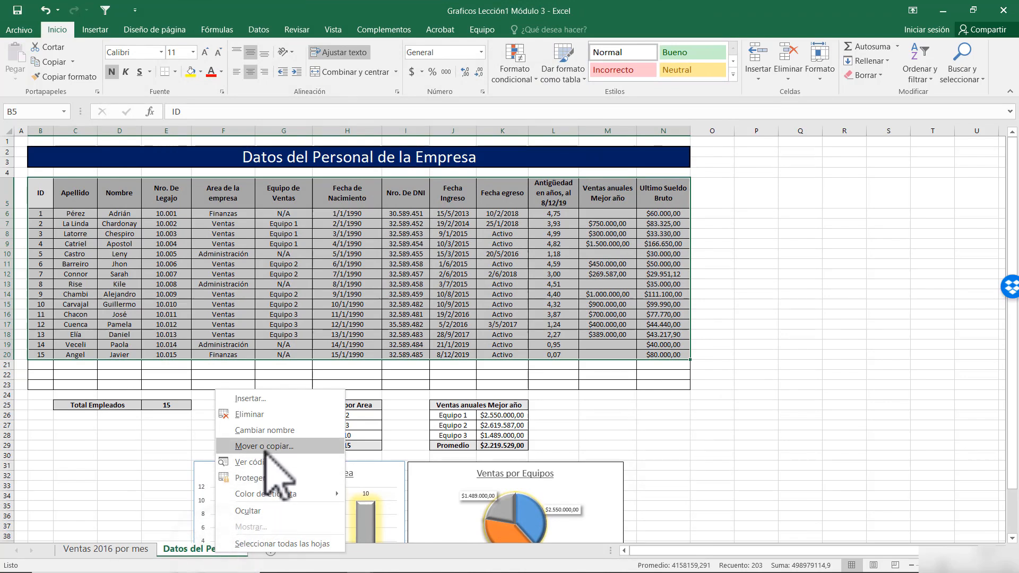
click(287, 447)
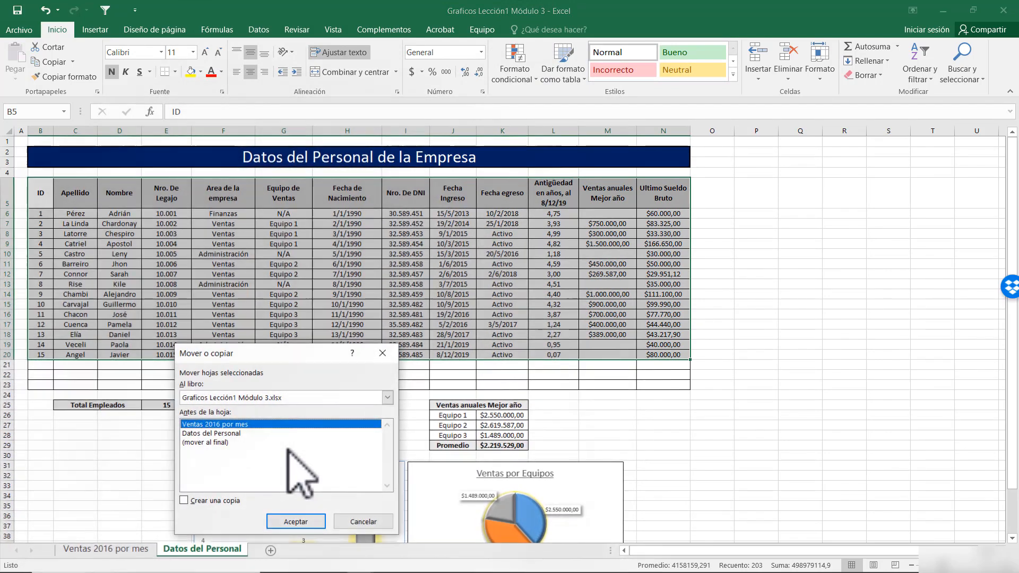
click(184, 500)
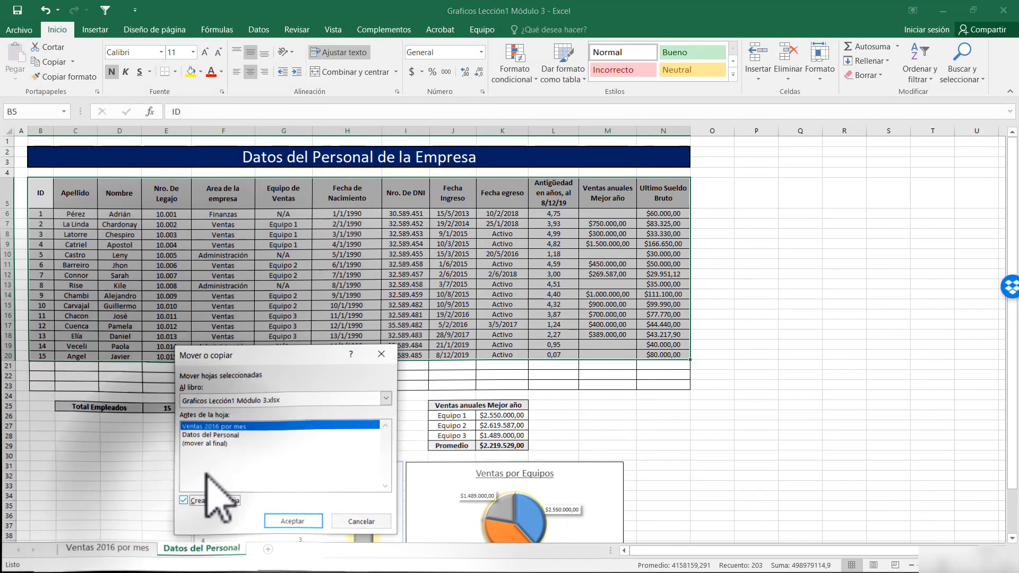
click(279, 397)
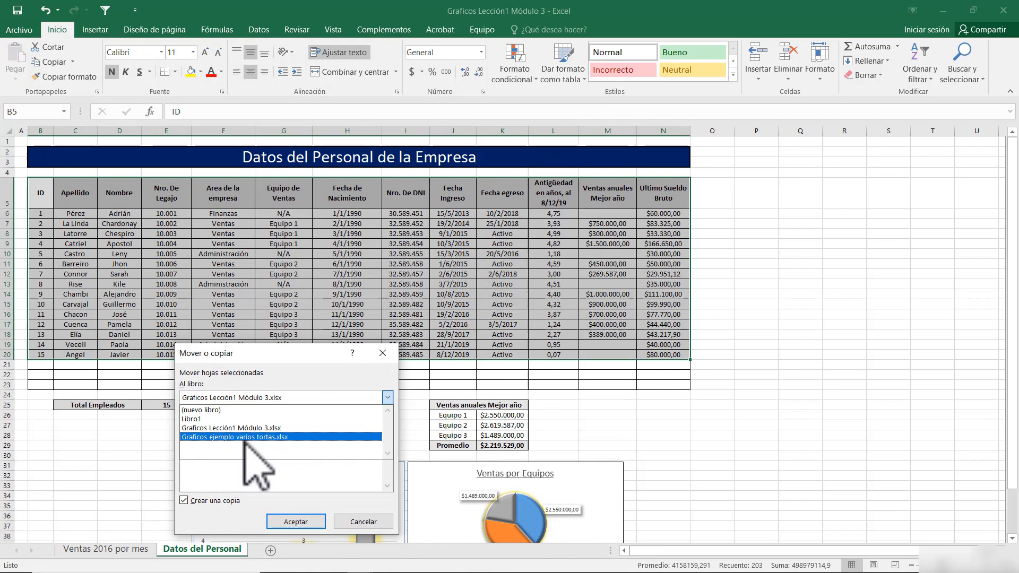
click(269, 437)
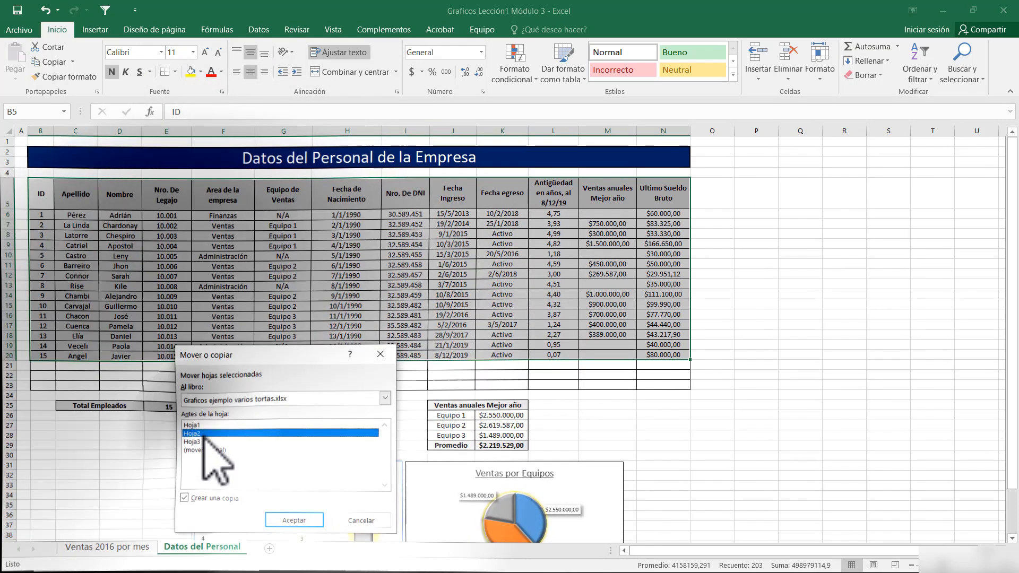
click(298, 521)
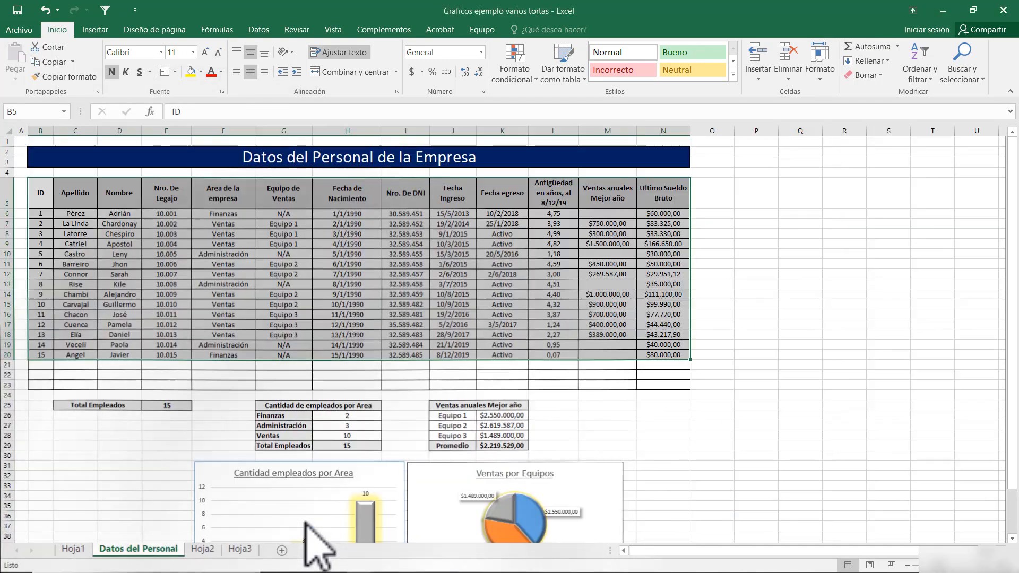
key(alt+Tab)
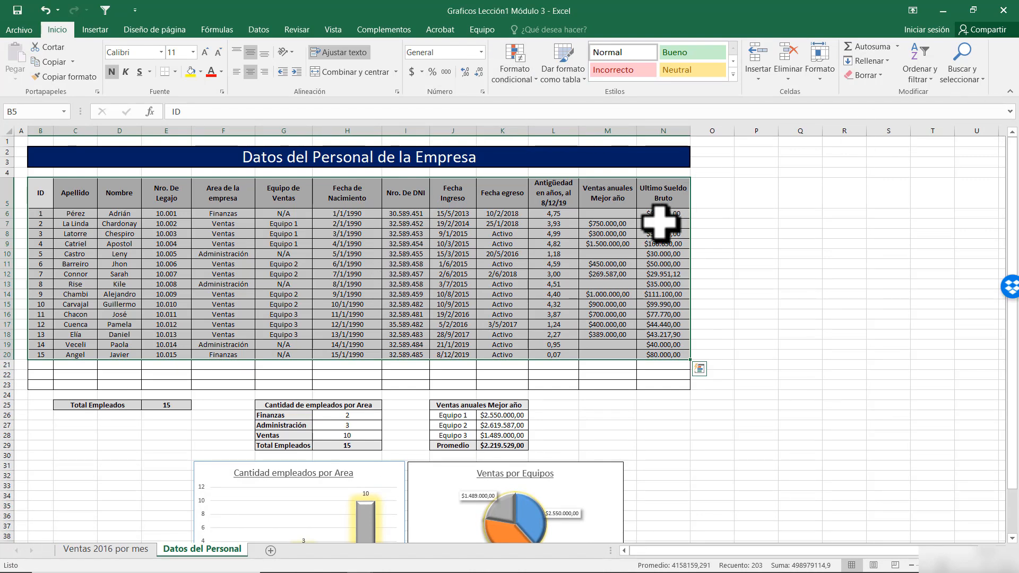
key(alt+Tab)
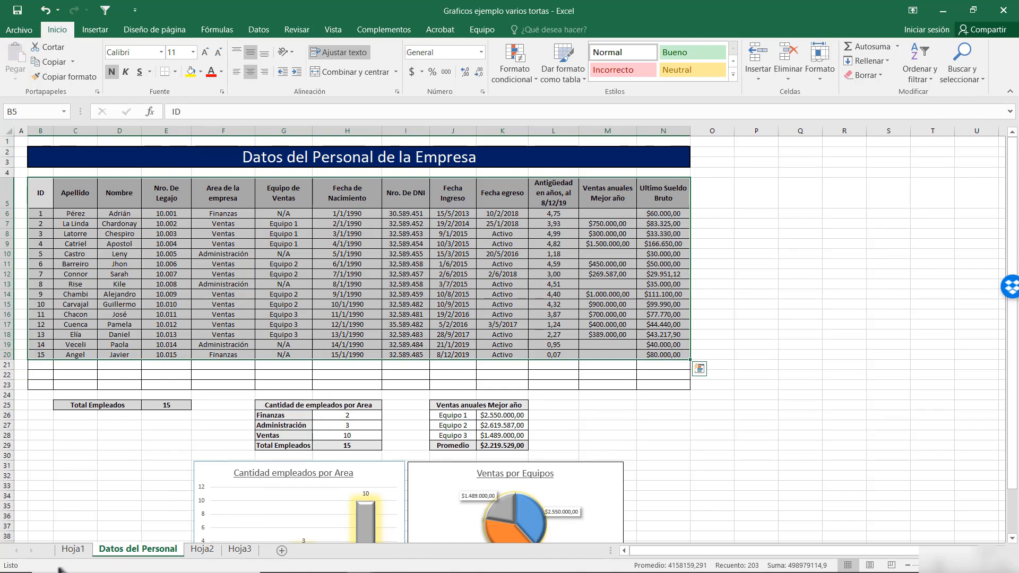
click(79, 550)
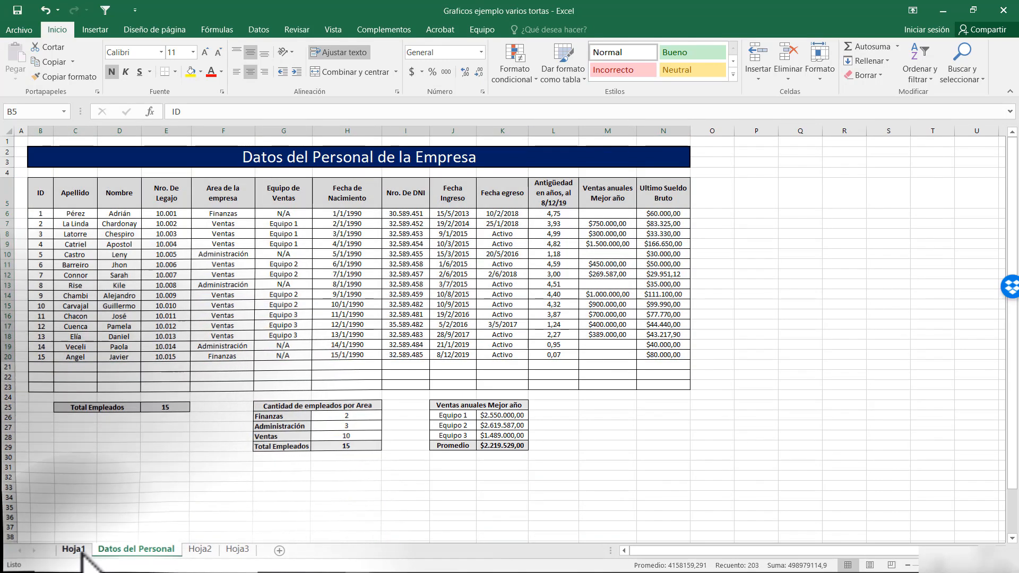
click(123, 550)
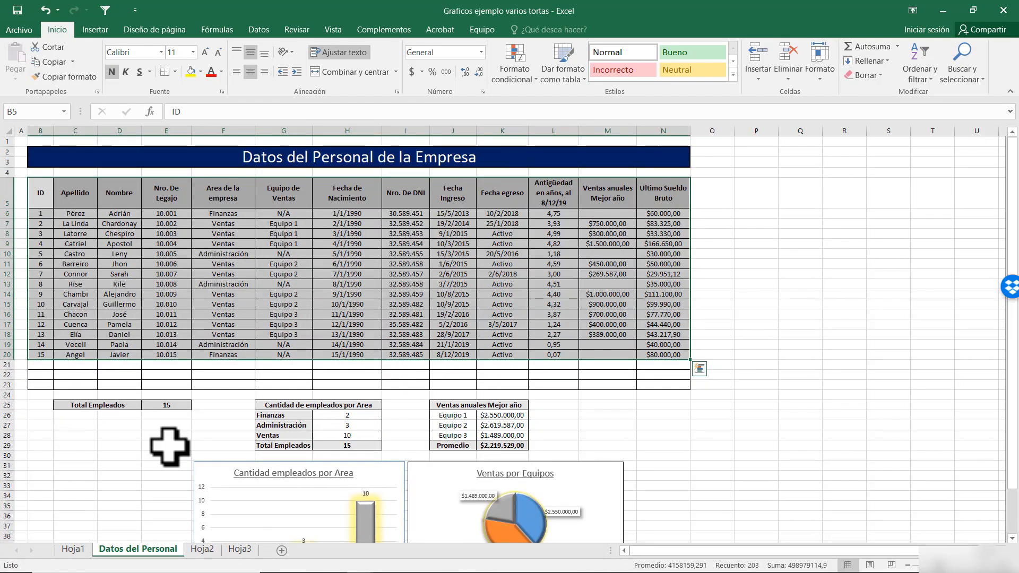
Delete rows 25 to 58 of the copied "Datos del Personal" sheet, including the summary tables and both charts
click(166, 445)
scroll(103, 443, down, 1)
scroll(104, 443, up, 1)
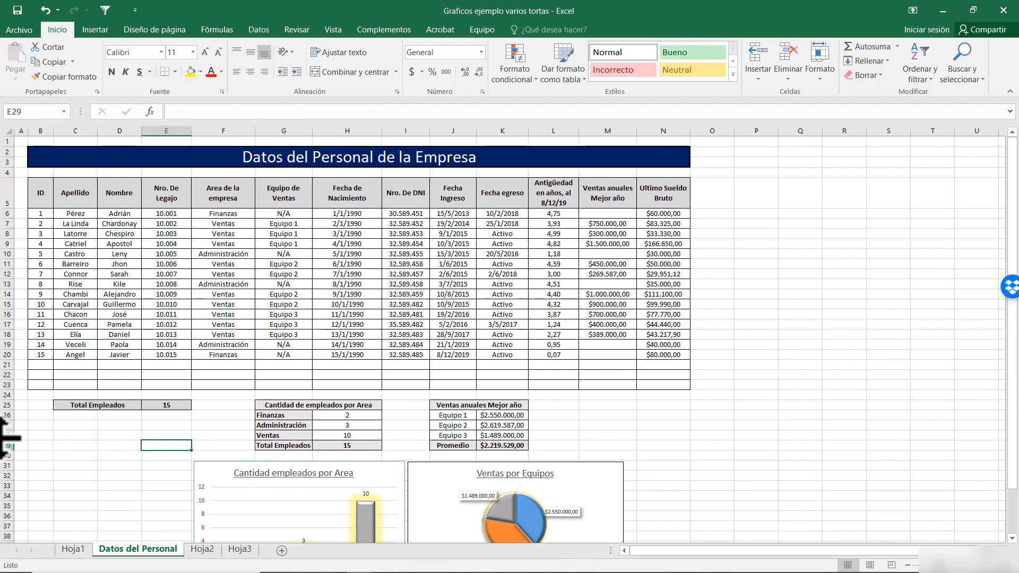
drag(3, 407, 104, 427)
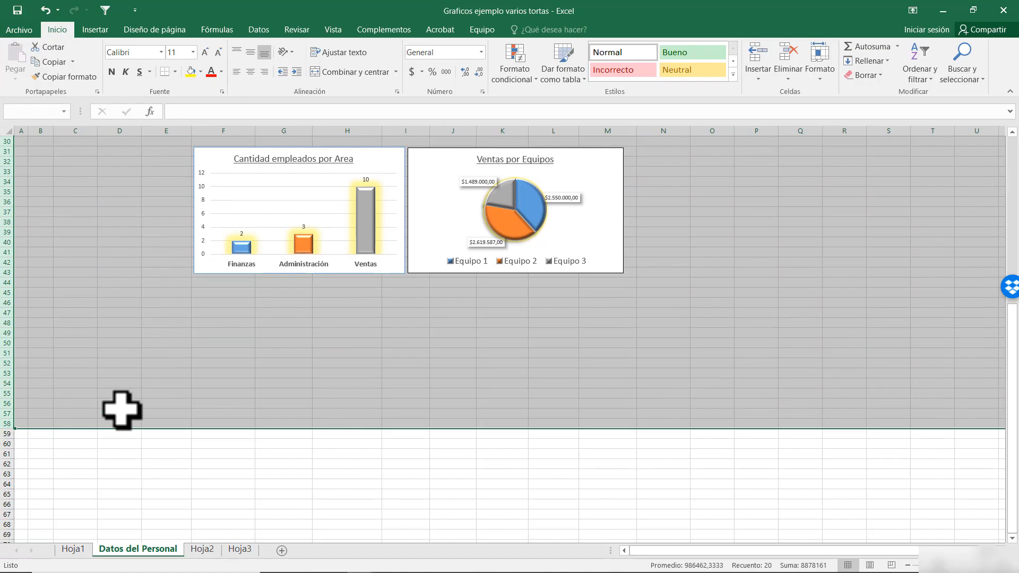
right_click(200, 345)
click(223, 452)
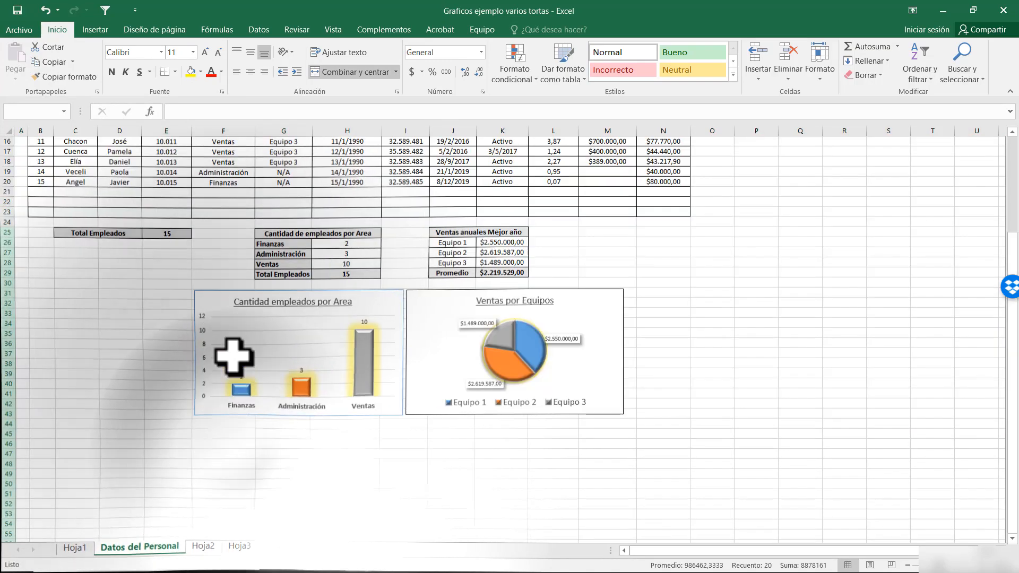
scroll(231, 354, up, 2)
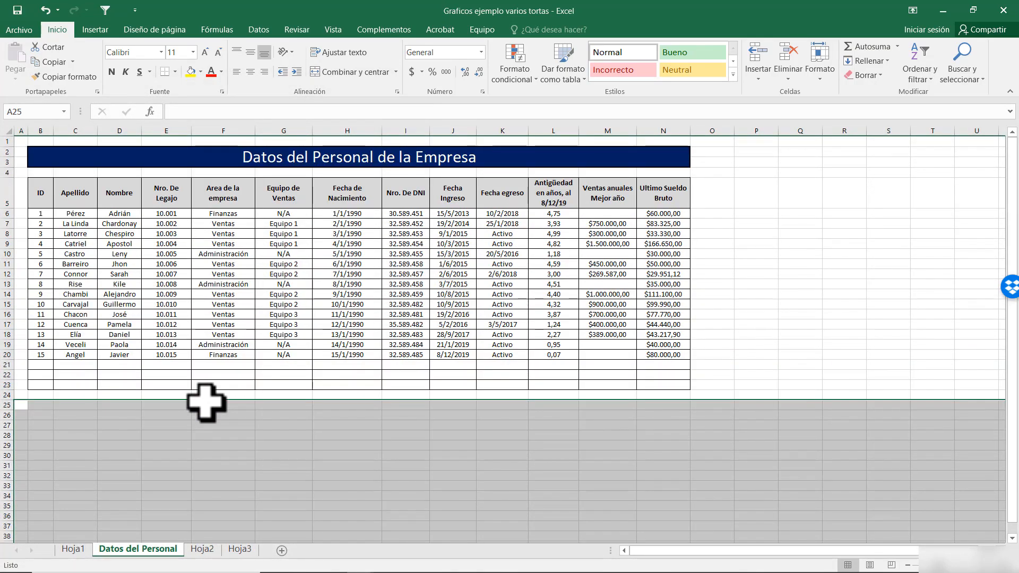
Delete columns E to H, from "Nro. De Legajo" through "Fecha de Nacimiento", in the "Datos del Personal" sheet
click(4, 142)
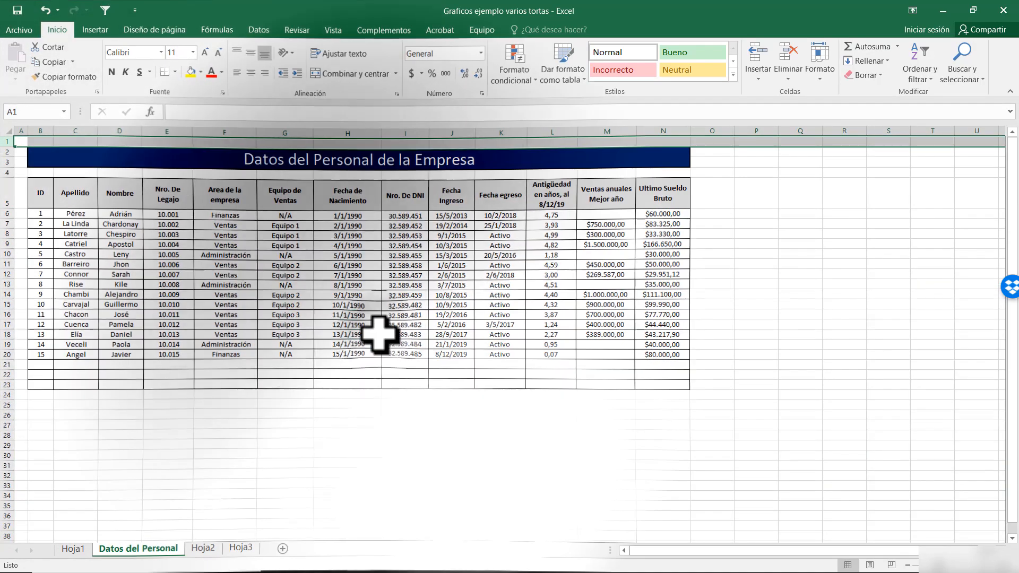
click(375, 334)
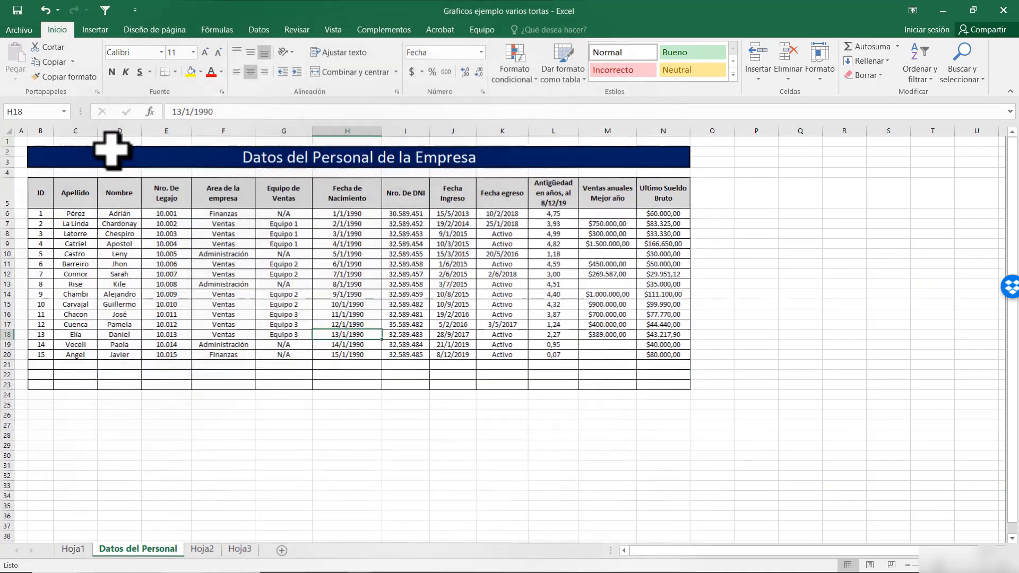
drag(169, 130, 372, 139)
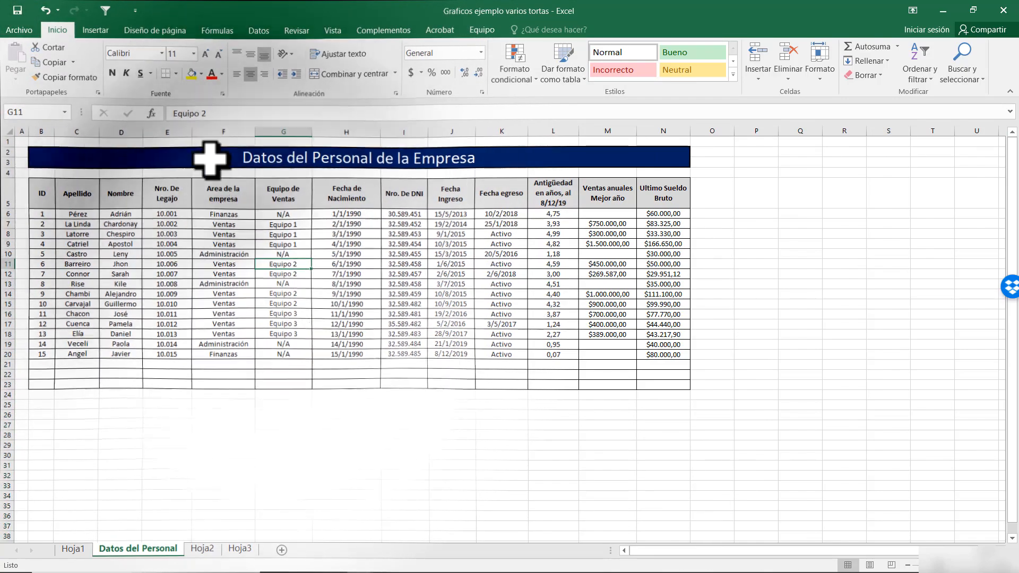
click(166, 131)
drag(172, 134, 350, 134)
right_click(354, 137)
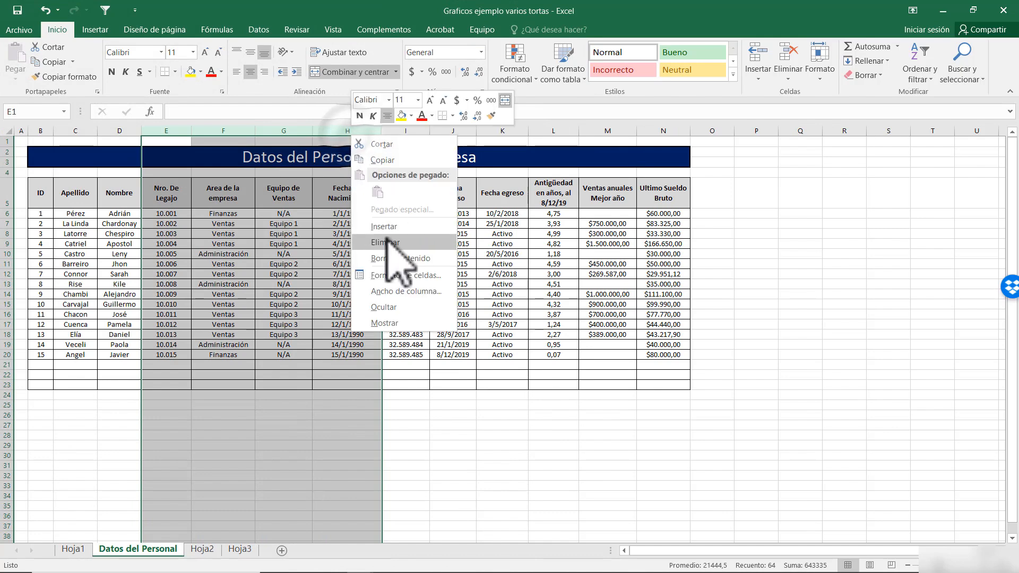
click(391, 240)
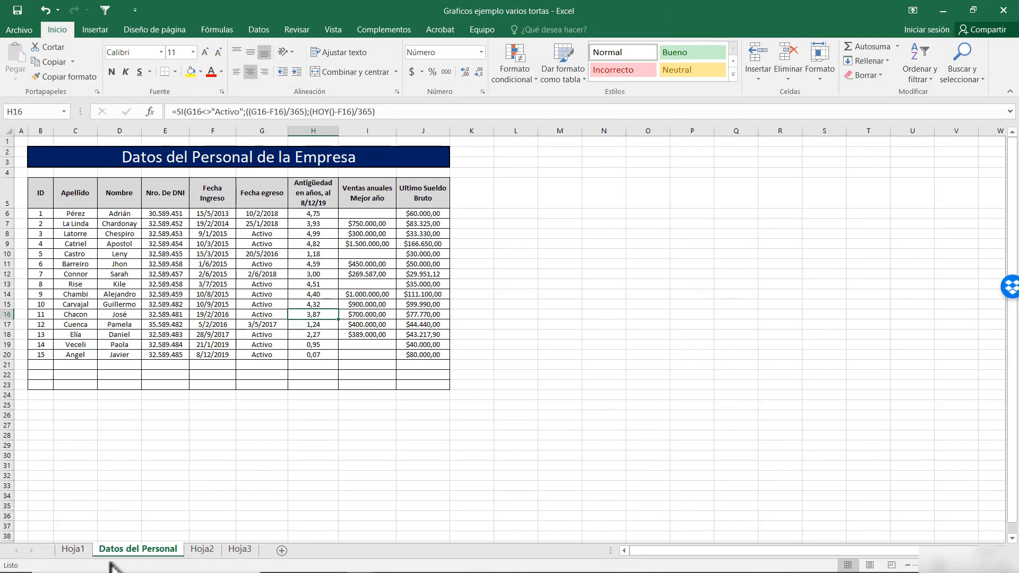
On Hoja1, review the adjacent range B1:C4 behind the pie chart and the available chart types
click(86, 550)
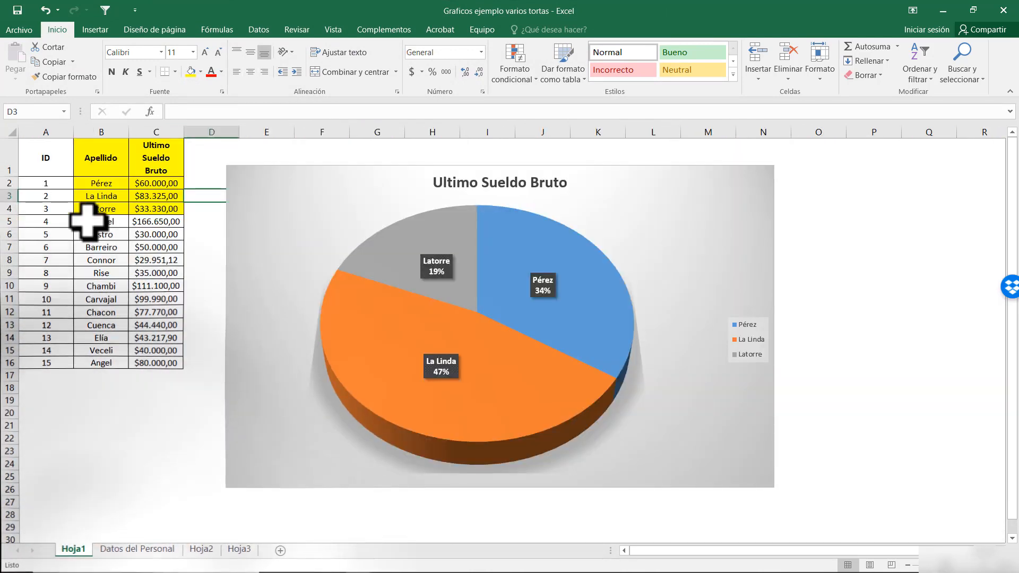
drag(102, 123, 163, 205)
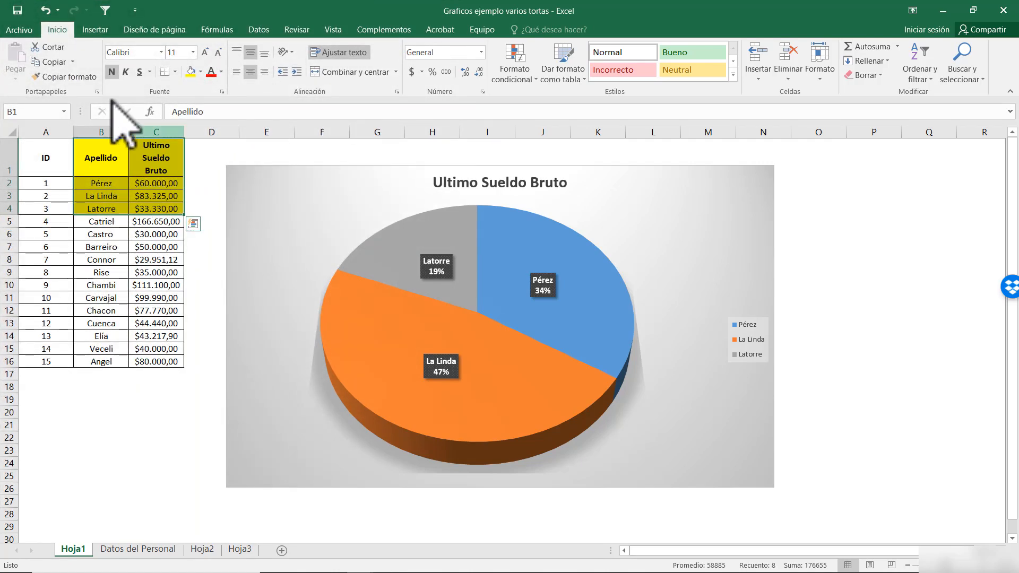
click(95, 29)
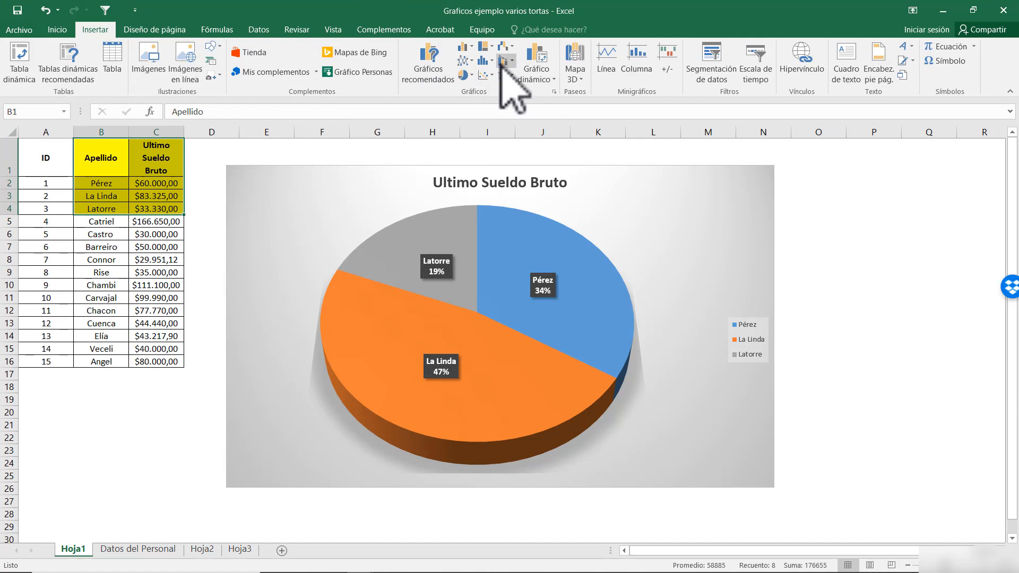
click(60, 30)
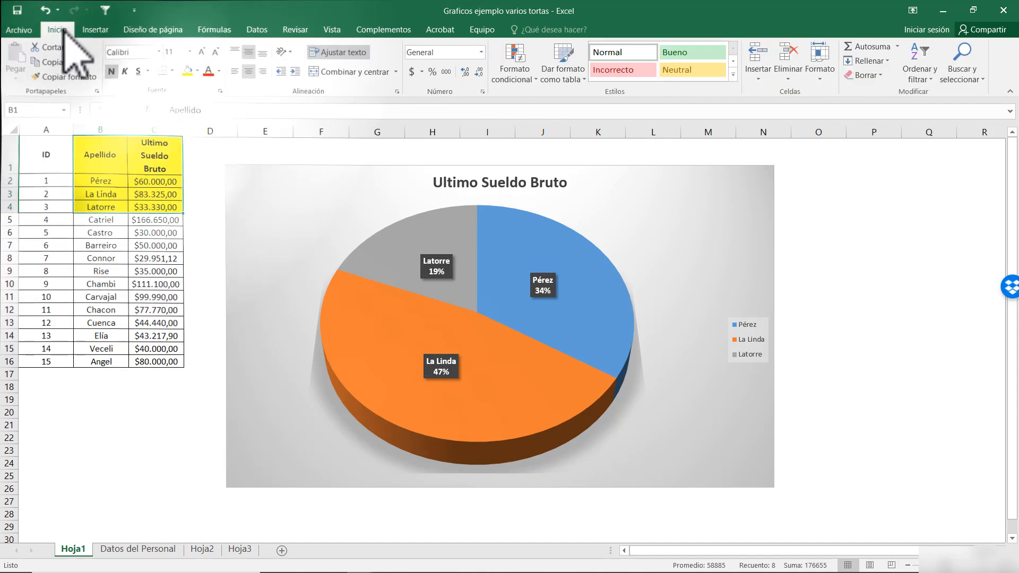
Fill the "Nombre" column (D5:D20) and the "Ultimo Sueldo Bruto" column (J5:J20) of the "Datos del Personal" sheet with yellow
click(165, 549)
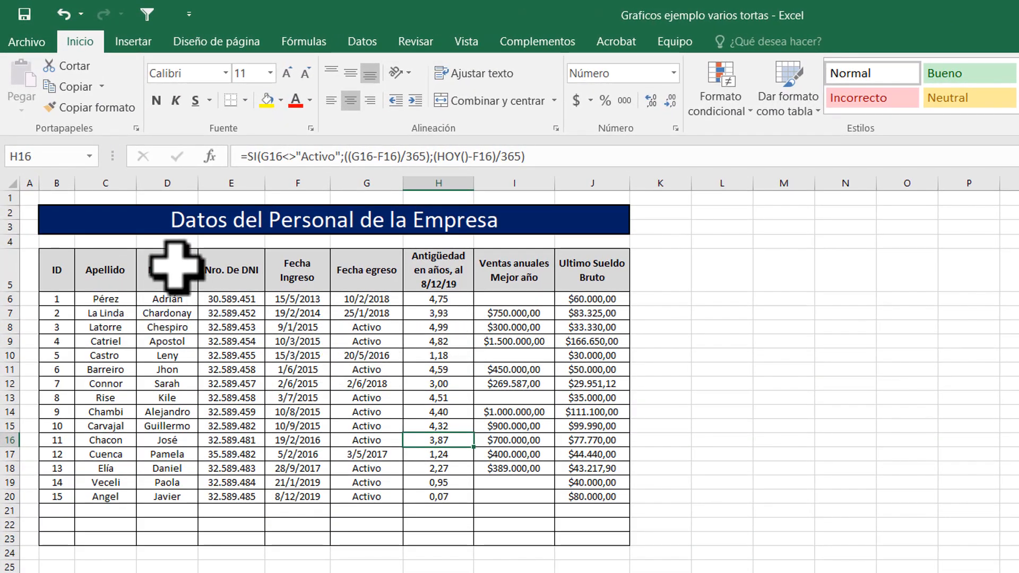
drag(166, 265, 175, 488)
click(267, 100)
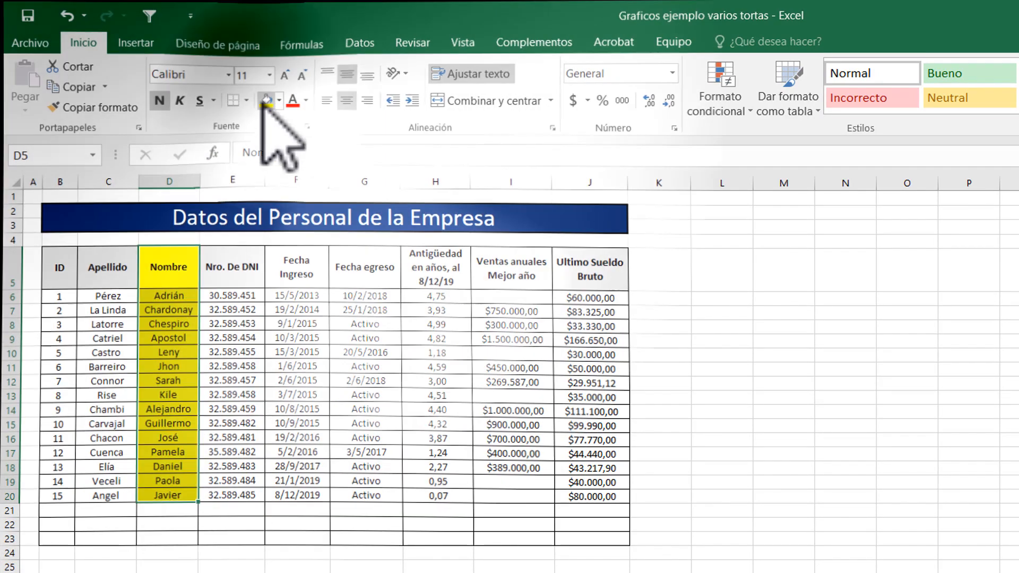
click(579, 275)
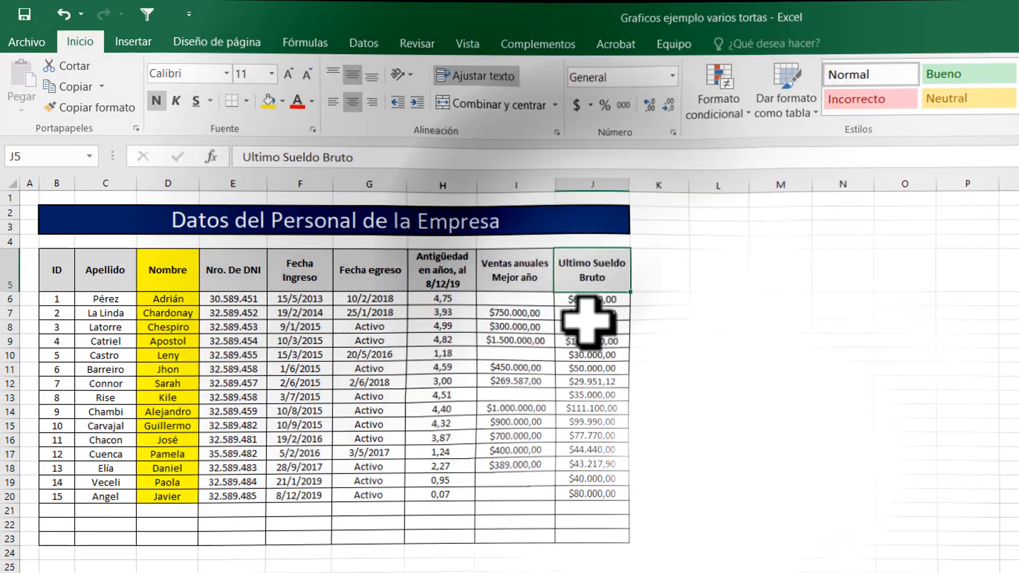
drag(586, 321, 592, 496)
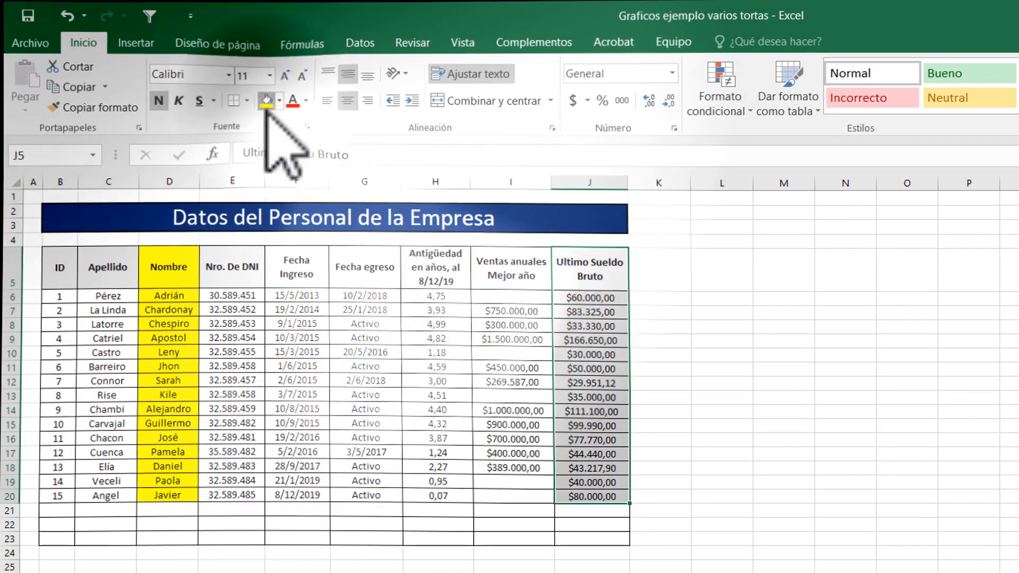
click(266, 101)
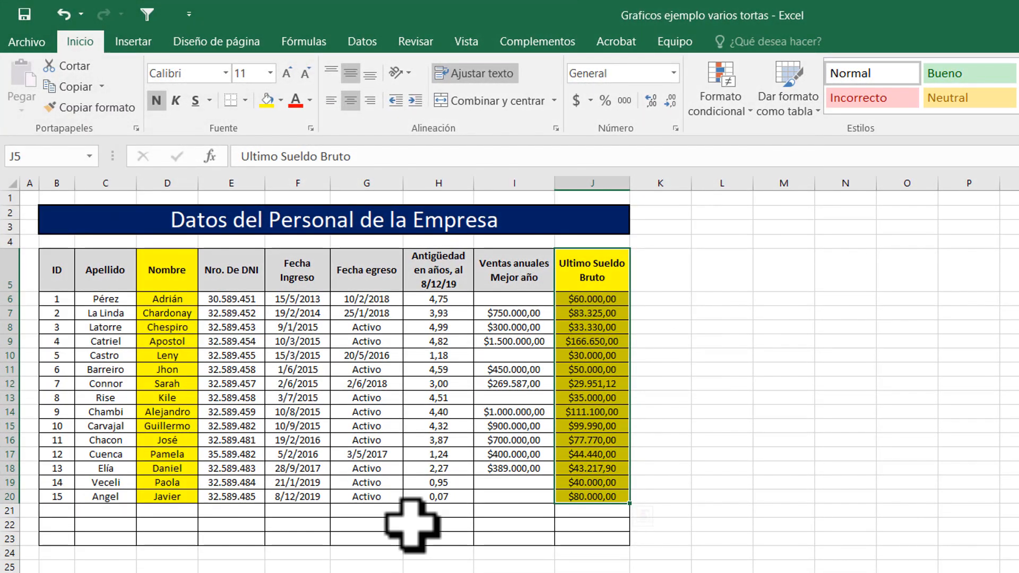
drag(178, 281, 483, 451)
drag(569, 500, 579, 504)
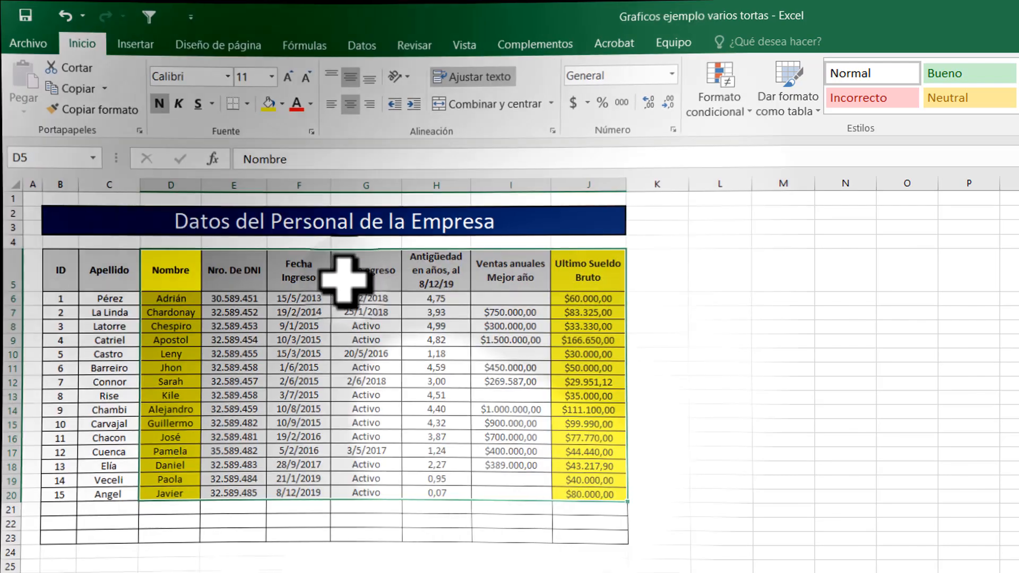
click(343, 279)
drag(166, 276, 181, 494)
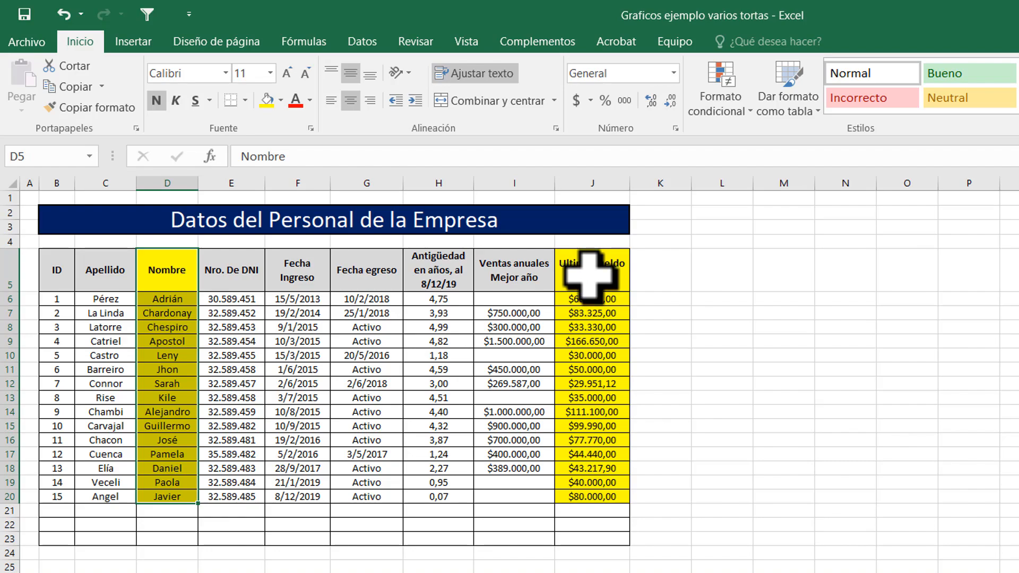
ctrl+click(589, 273)
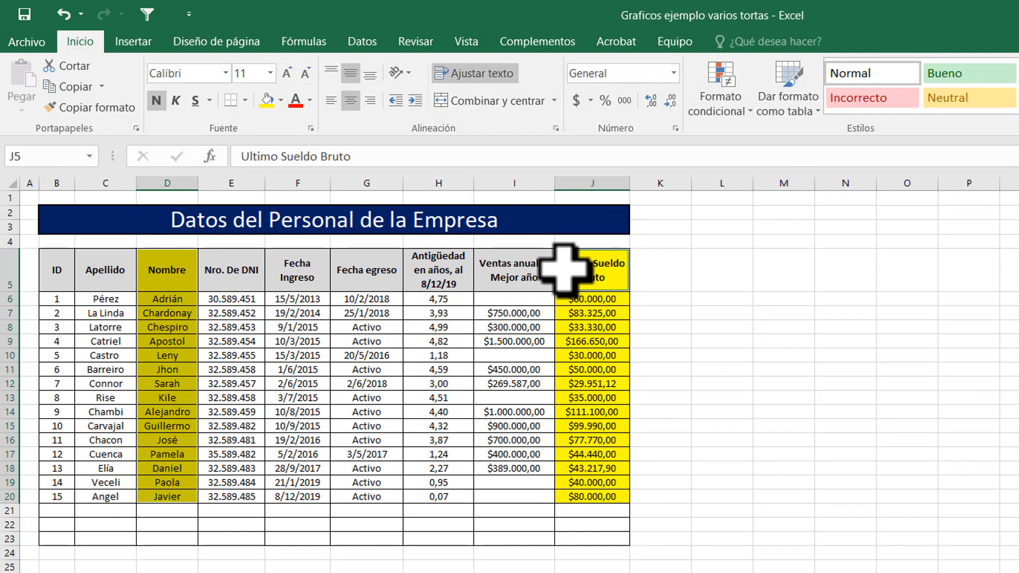
key(shift+Down)
key(shift+Down)
key(shift+Down)
key(shift+Down)
key(shift+Down)
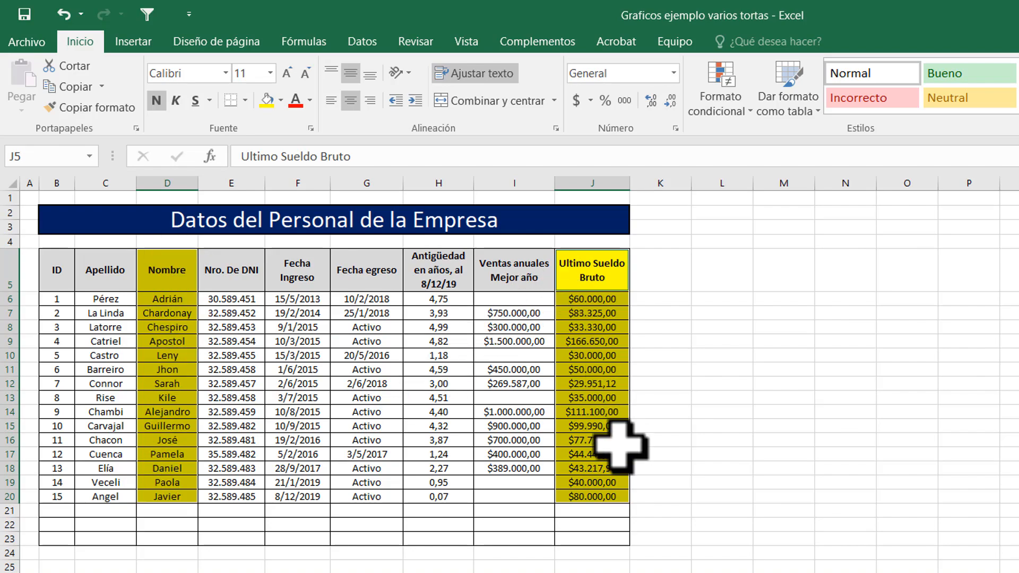
click(258, 315)
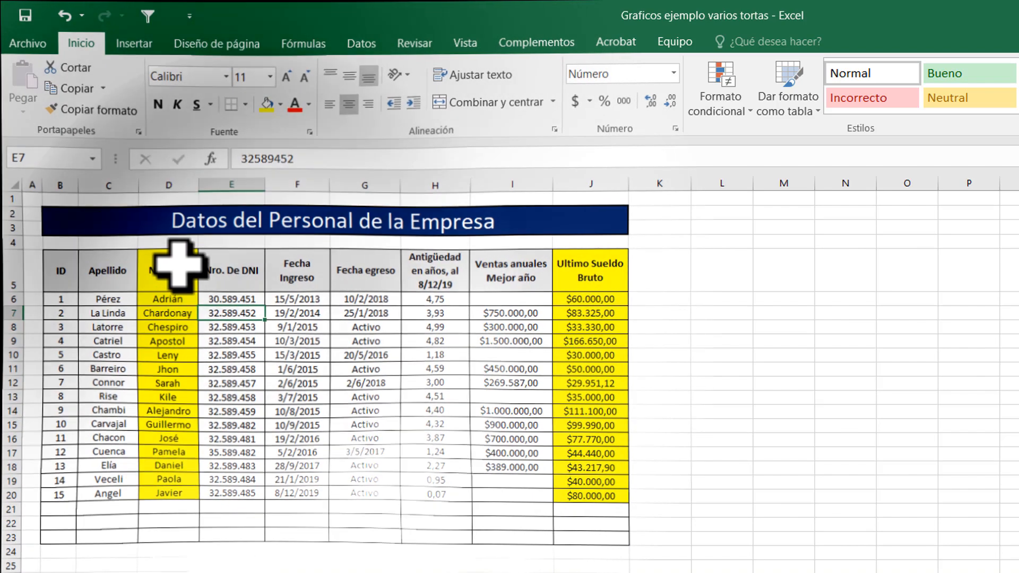
Insert a 3-D clustered bar chart from the non-adjacent ranges D5:D20 "Nombre" and J5:J20 "Ultimo Sueldo Bruto"
click(181, 273)
drag(177, 299, 195, 496)
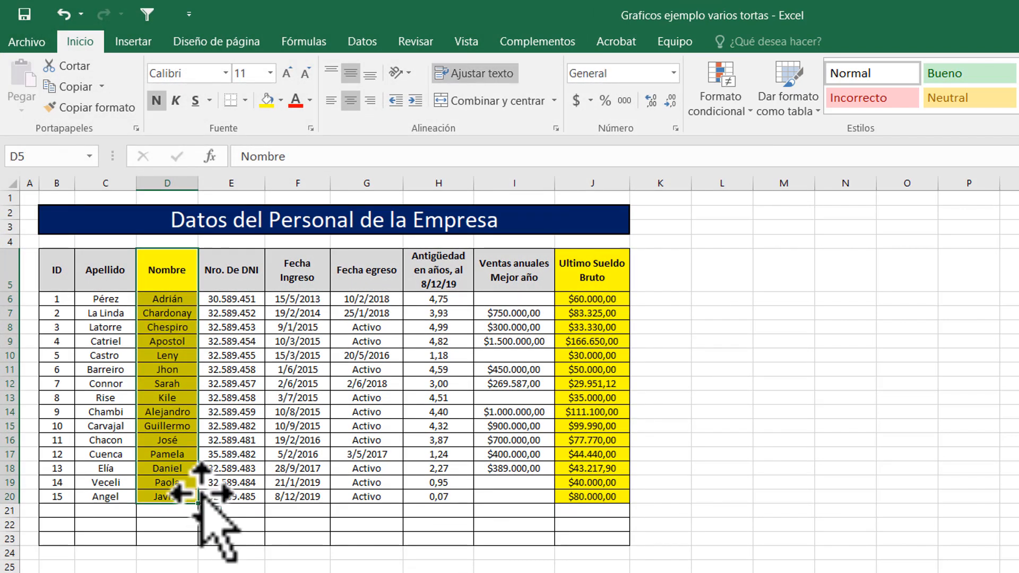
ctrl+click(595, 270)
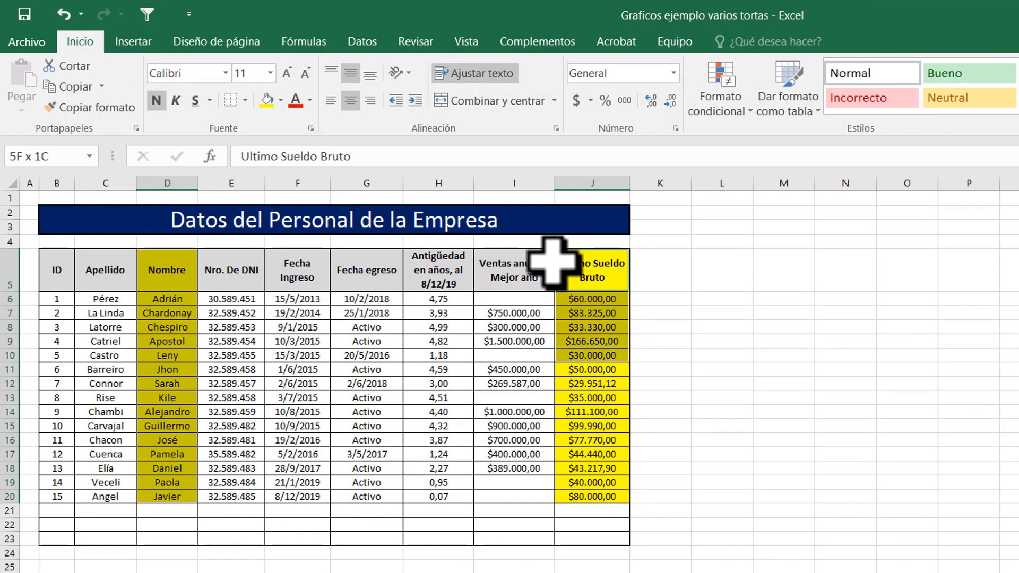
drag(592, 369, 592, 411)
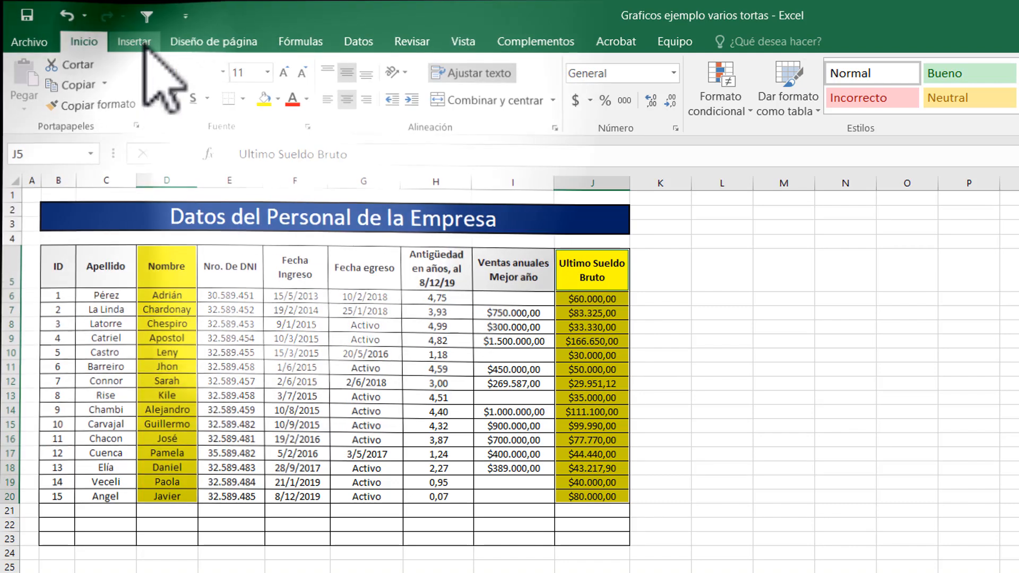
click(141, 43)
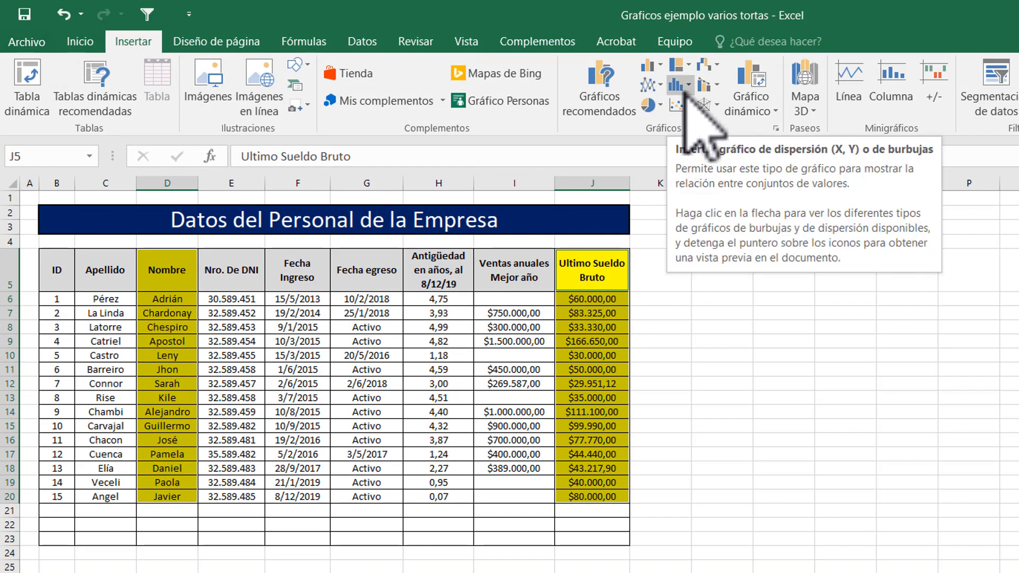
click(647, 65)
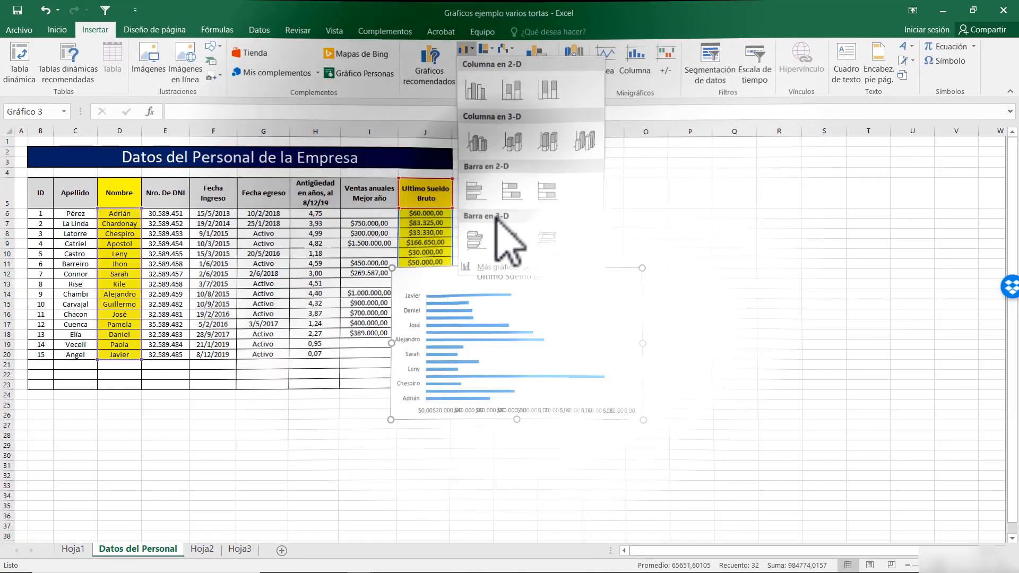
click(473, 240)
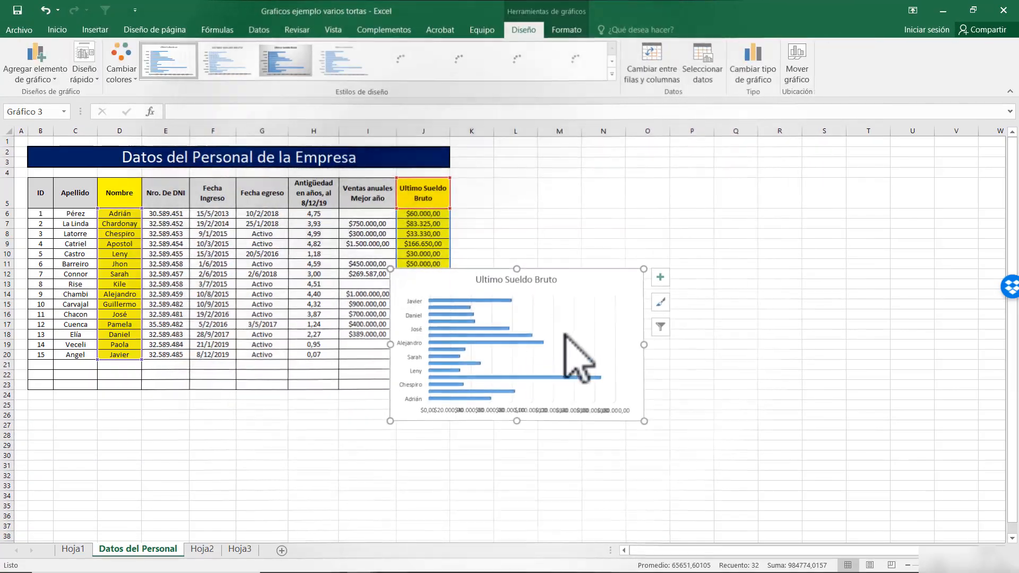
Enlarge the chart beside the table to span columns K to V, and apply the light chart style with data labels and dense vertical gridlines
drag(599, 281, 659, 160)
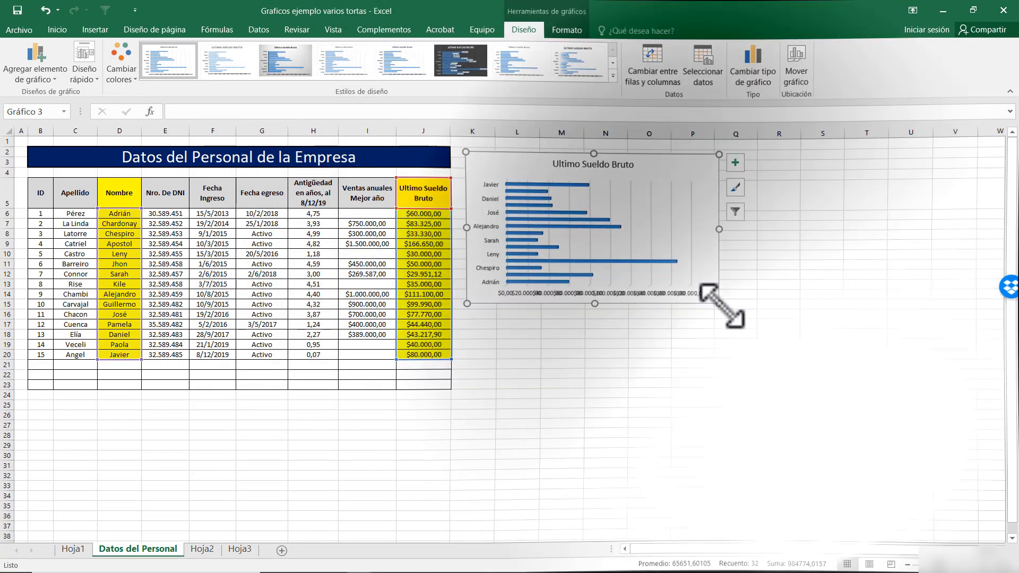
drag(719, 304, 999, 494)
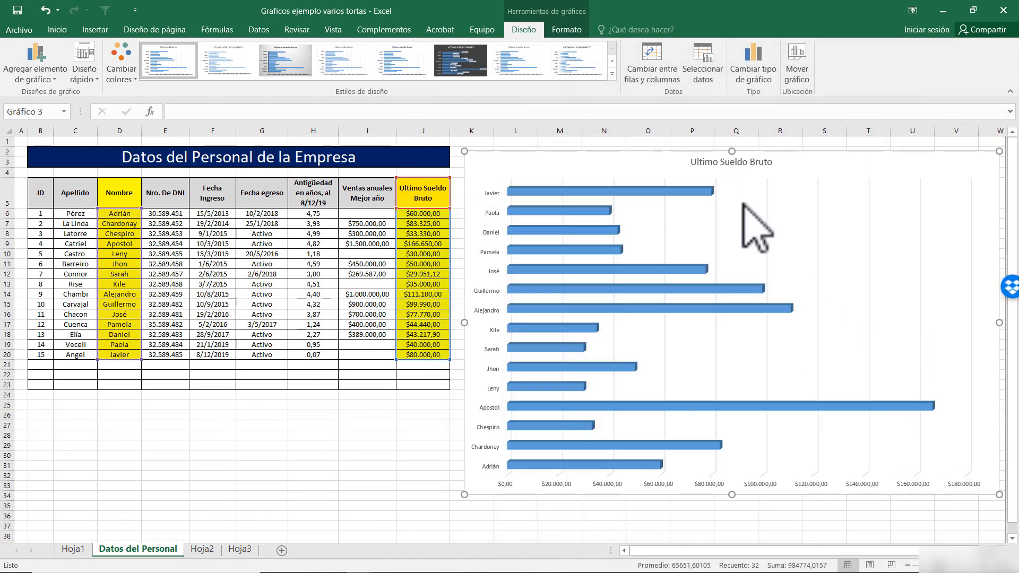
mouse_move(569, 253)
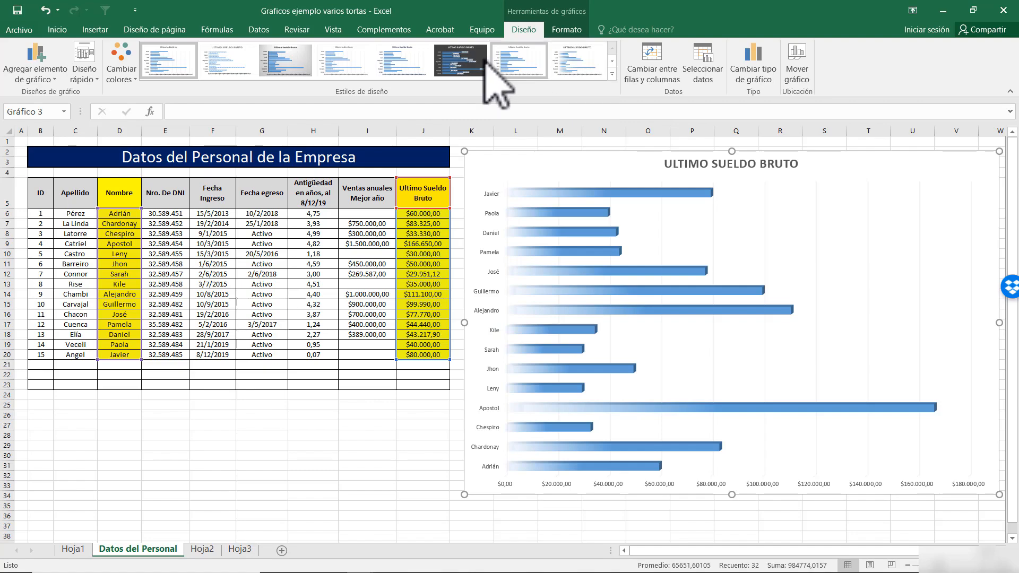
click(467, 65)
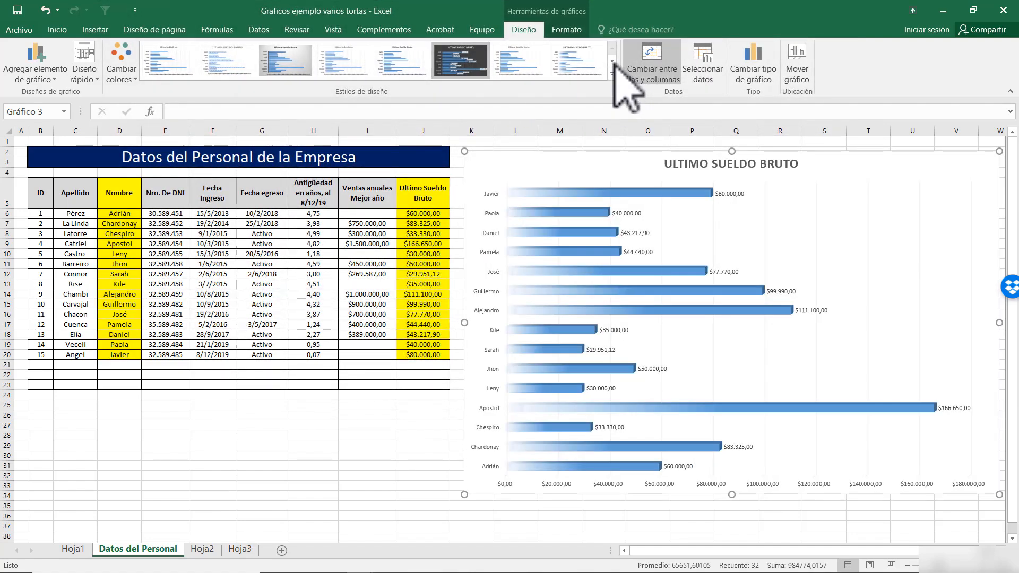
click(610, 62)
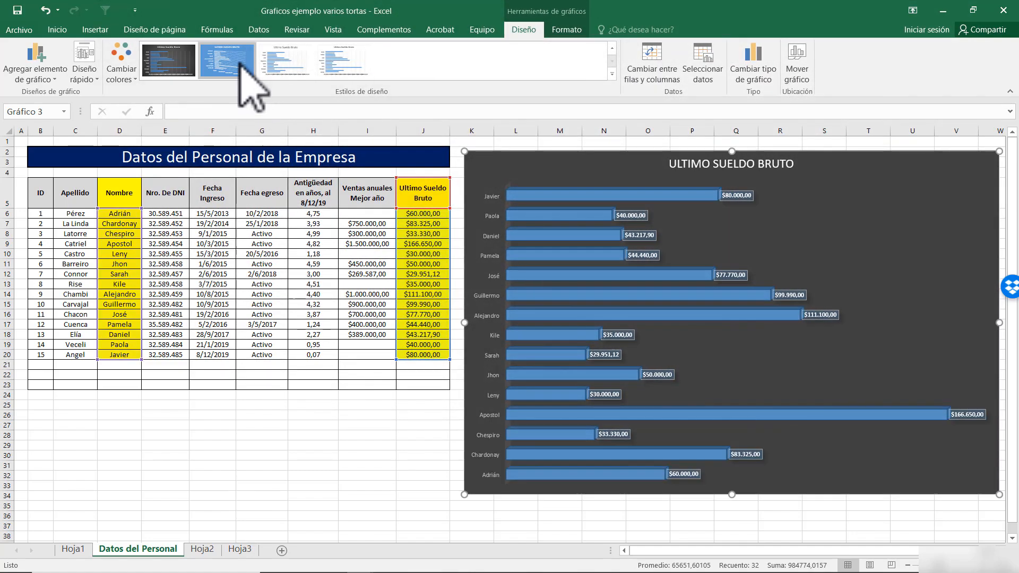
click(237, 61)
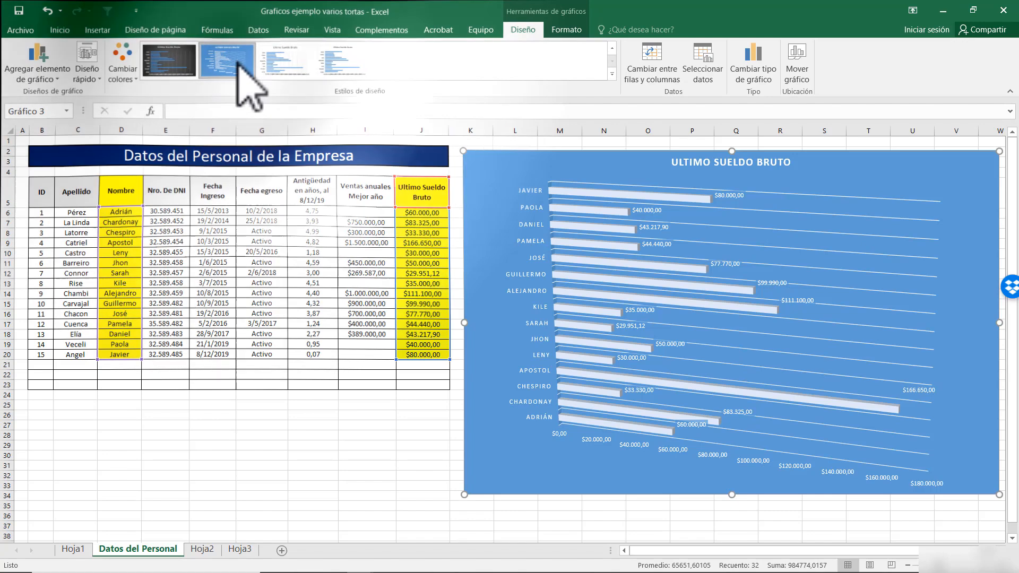
click(286, 66)
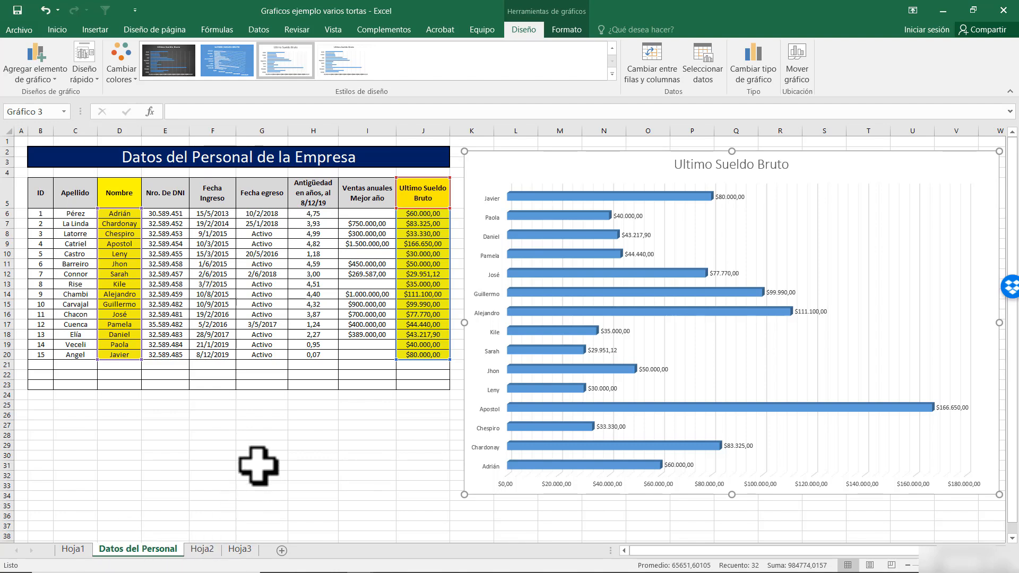
Switch to the "Graficos Lección1 Módulo 3" workbook and view the summary tables and charts below the personnel table
key(alt+Tab)
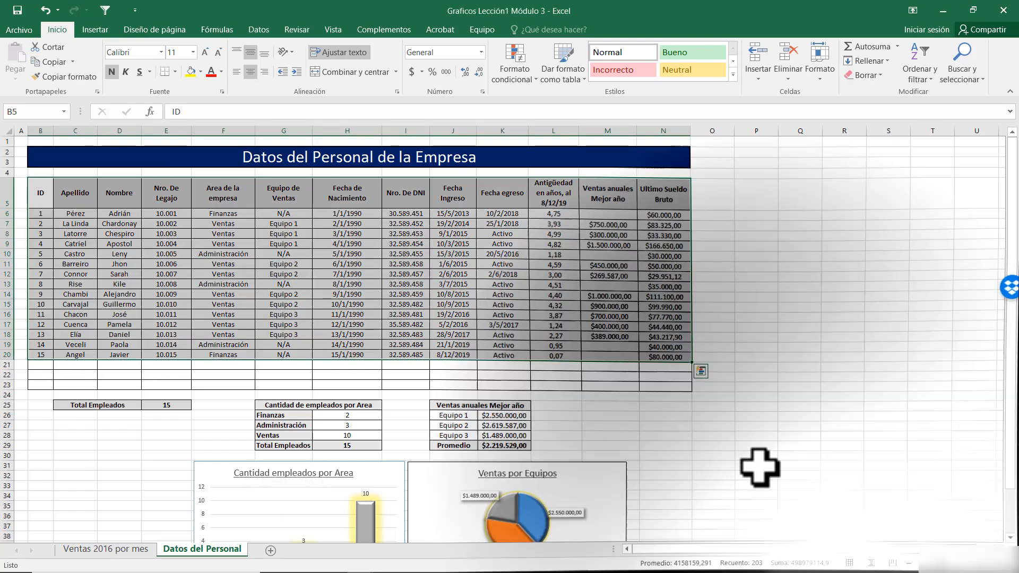
click(760, 467)
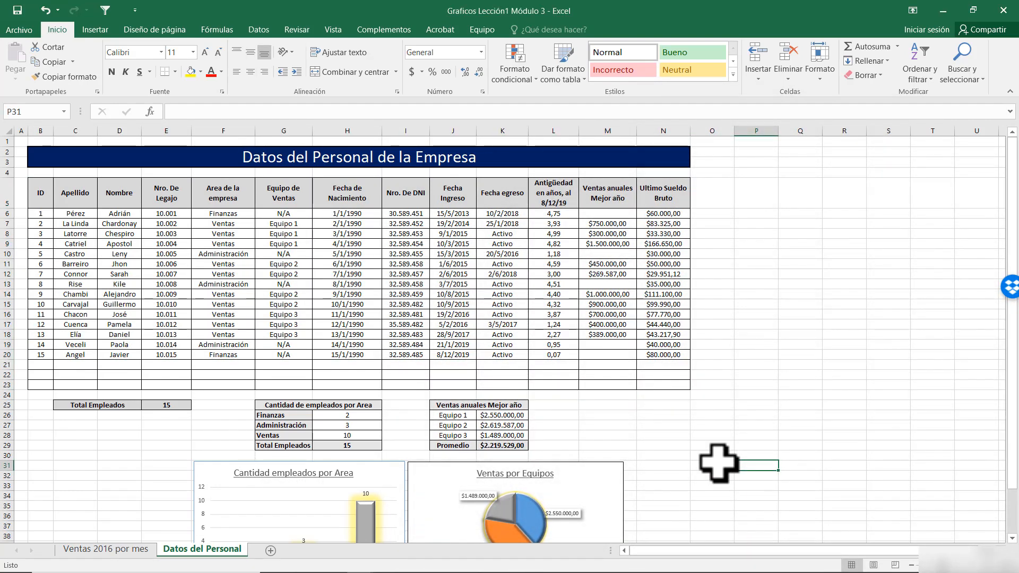
scroll(718, 461, down, 2)
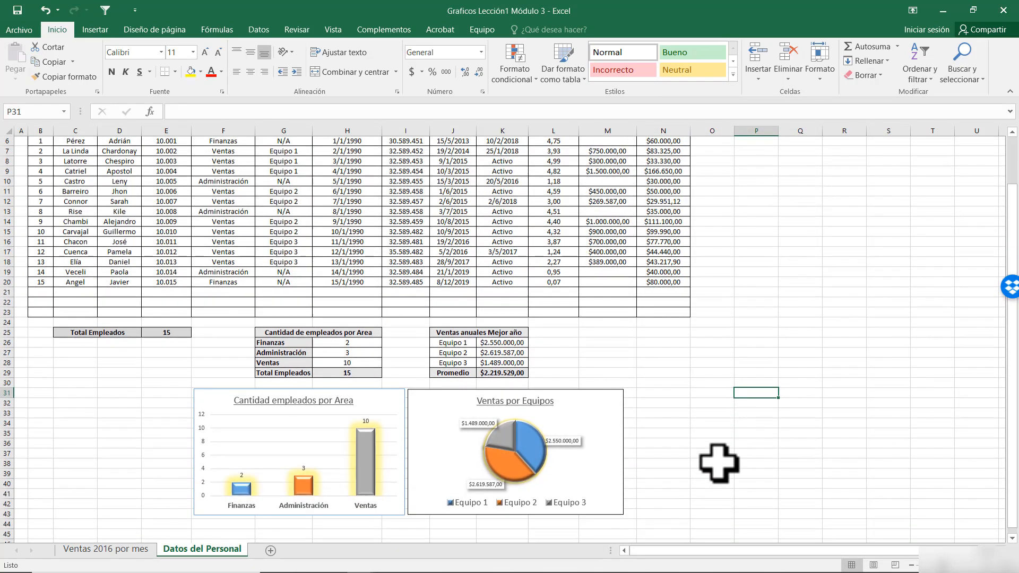
scroll(718, 462, up, 2)
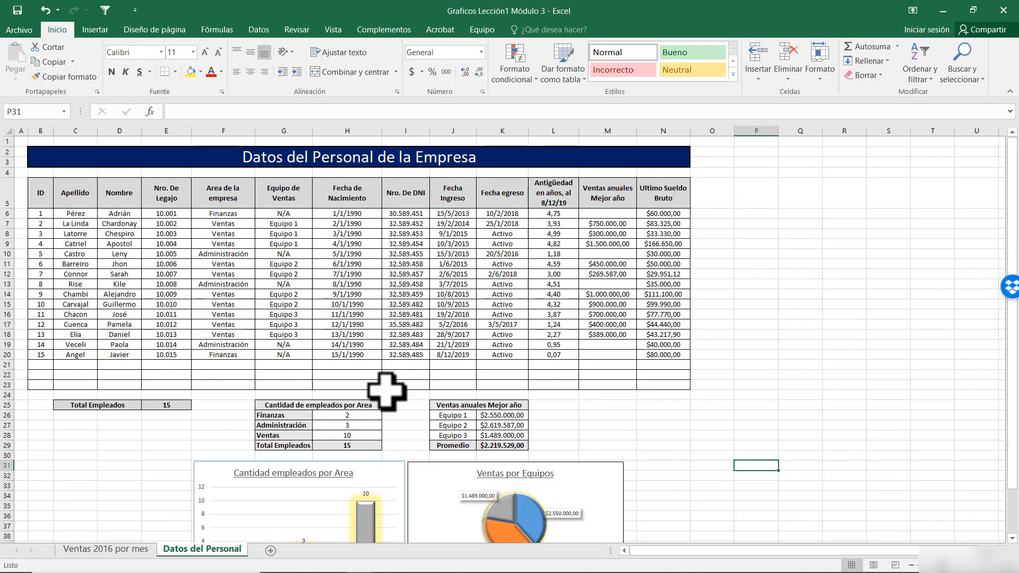
Freeze rows 1 to 5 of the "Datos del Personal" sheet so the title and column headers stay fixed
click(7, 214)
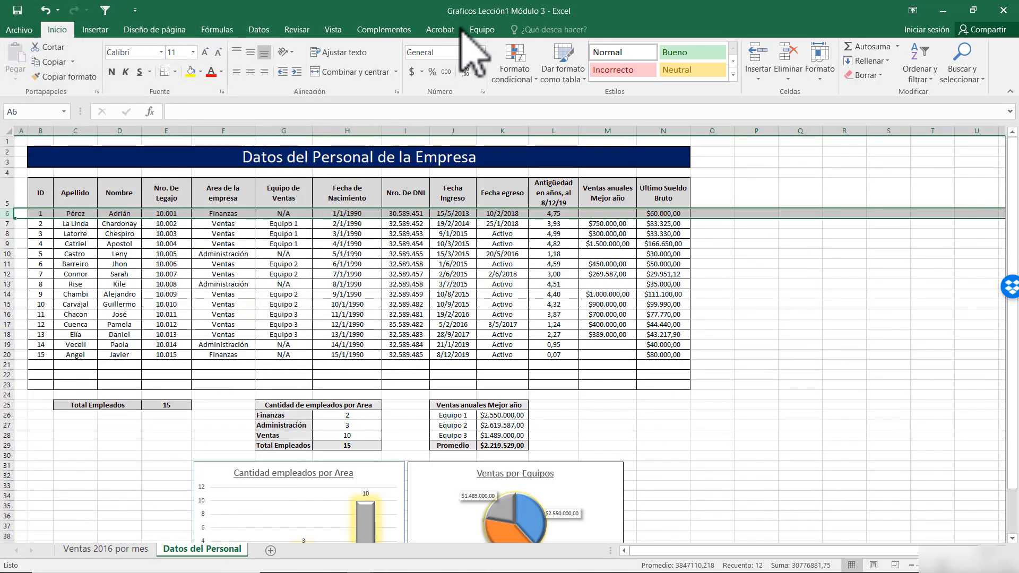
click(333, 30)
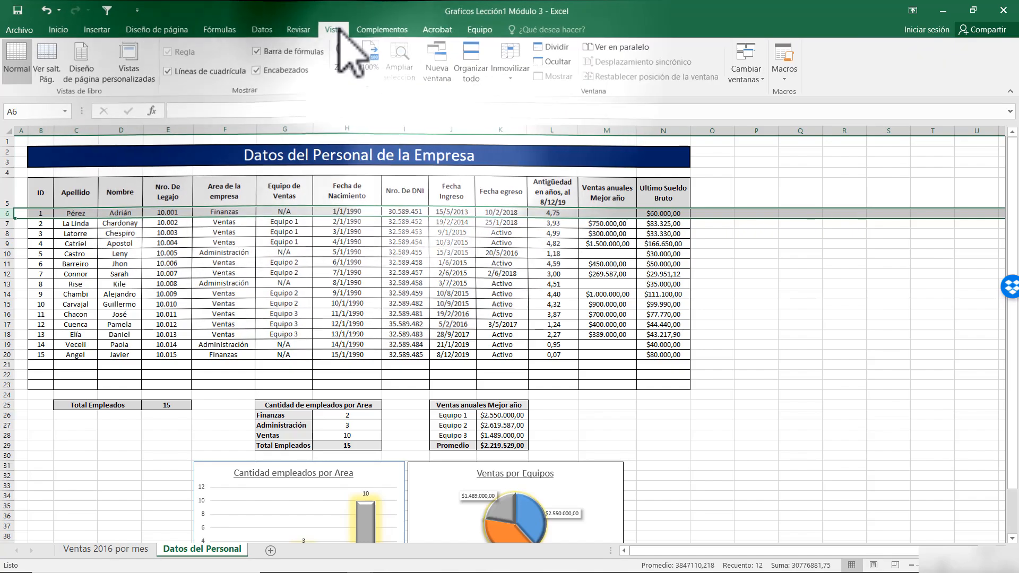
click(509, 67)
click(547, 103)
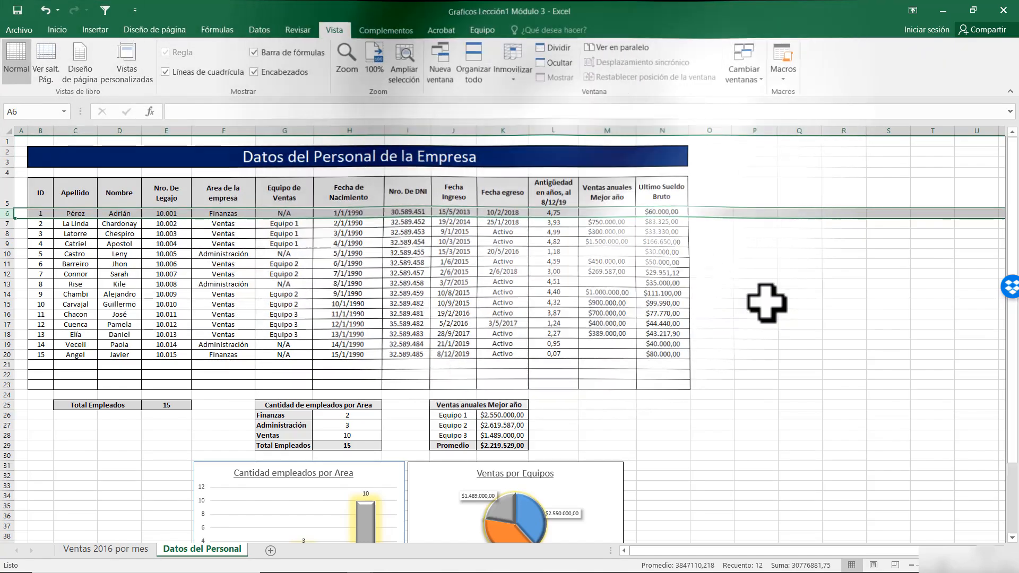
click(766, 290)
Select the "Cantidad empleados por Area" column chart and open the options for its chart area
scroll(761, 285, down, 3)
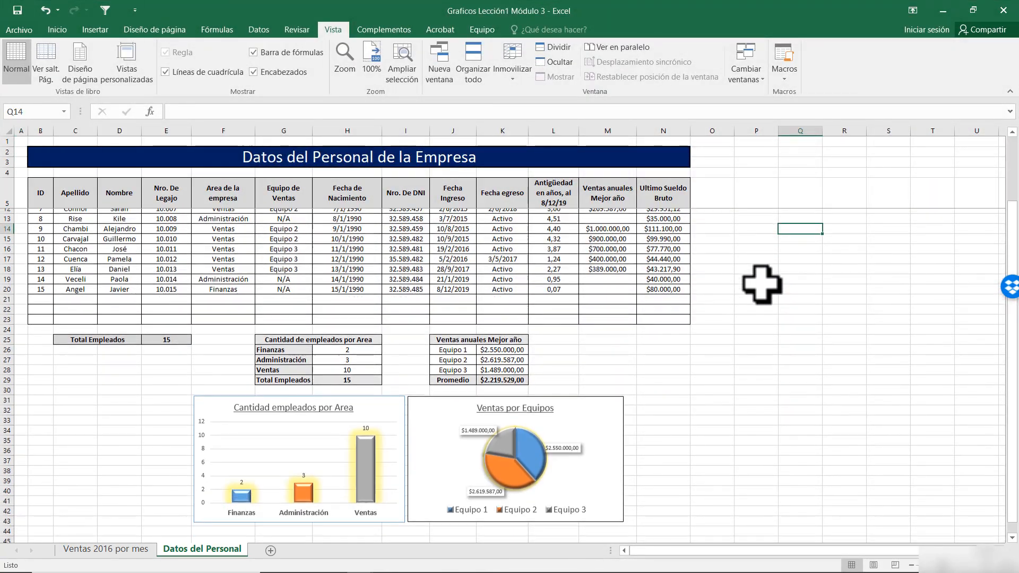
scroll(761, 285, down, 1)
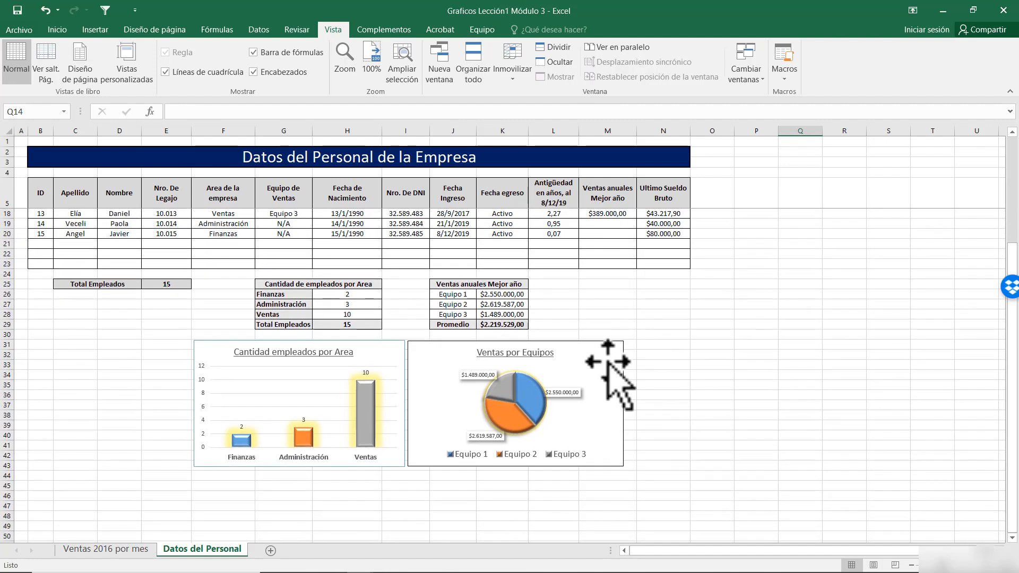
click(386, 354)
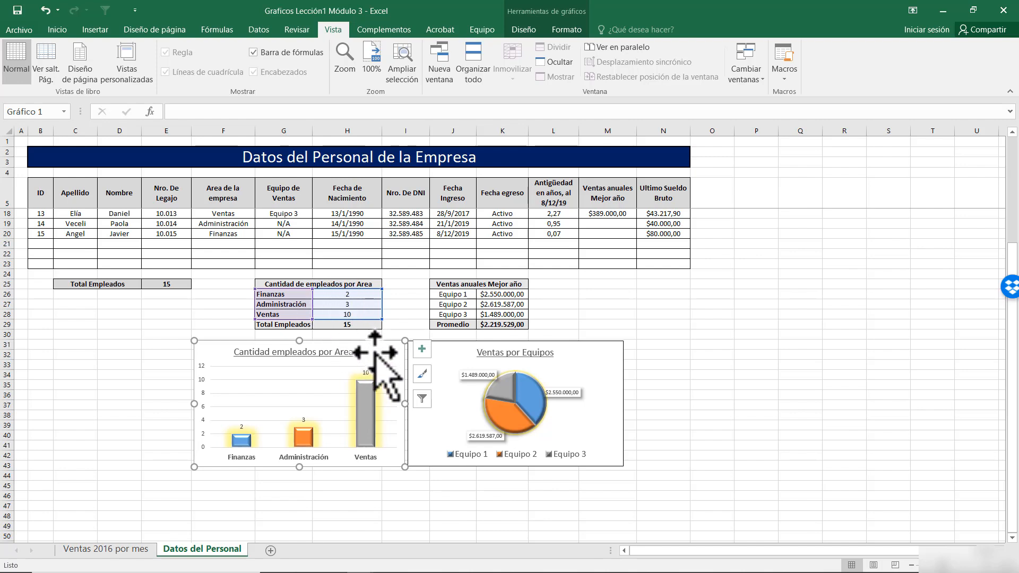
right_click(384, 352)
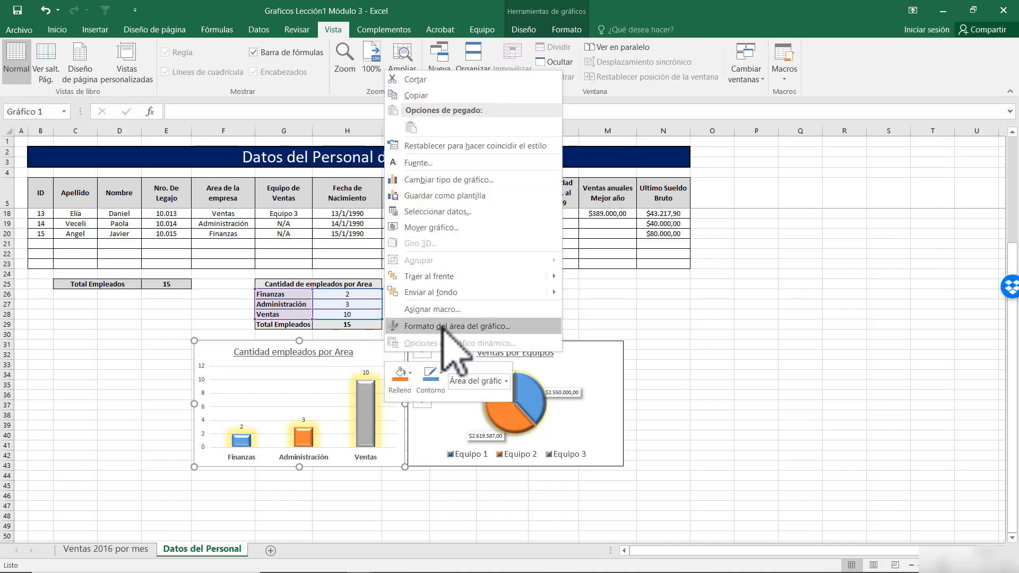
View the source data range of the Cantidad empleados por Area chart and leave it without changes
click(446, 212)
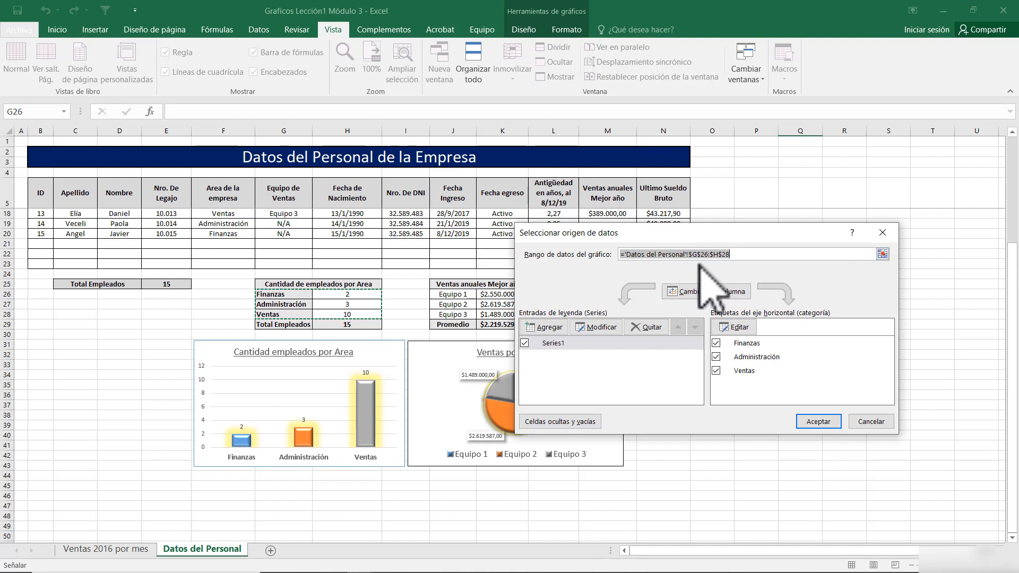
click(870, 421)
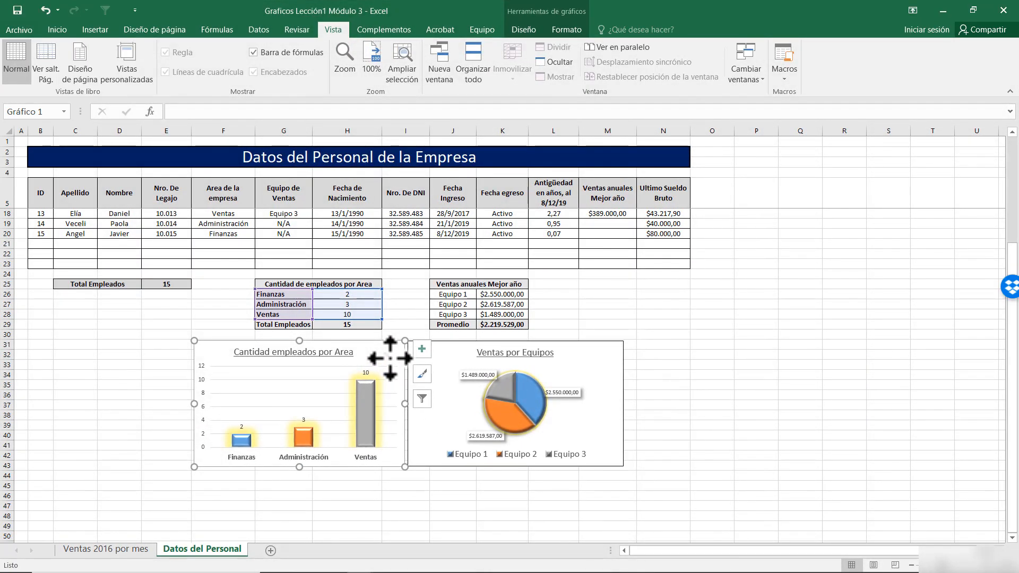
Change the Cantidad empleados por Area chart to the Columnas 3D column type, using the variant with the areas as categories
right_click(389, 358)
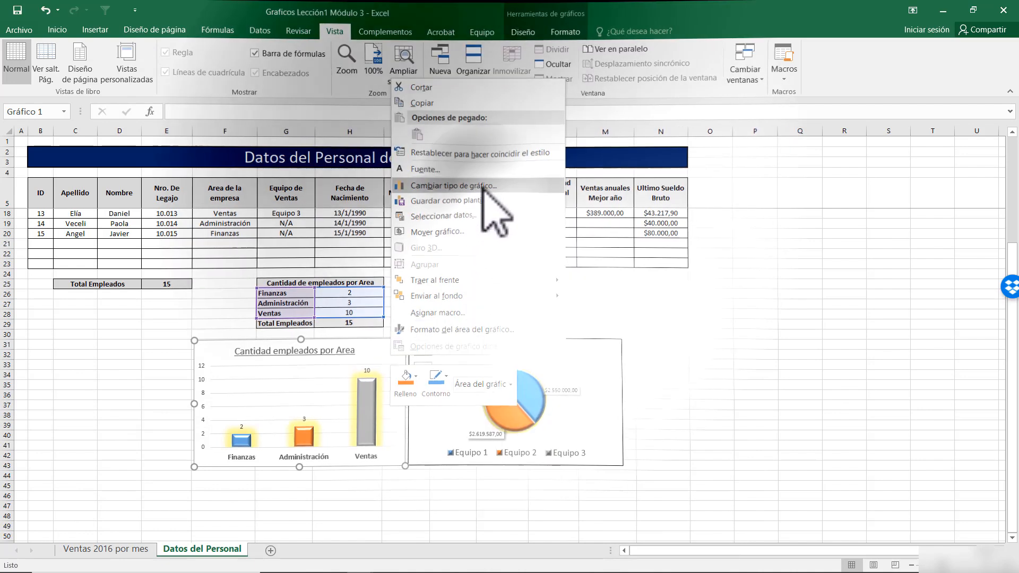
click(480, 185)
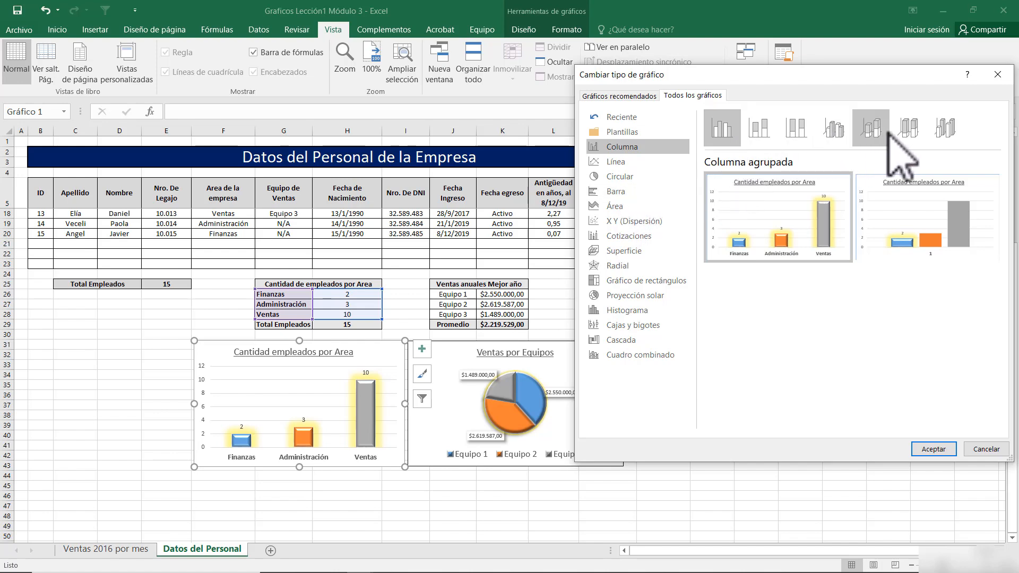
click(945, 129)
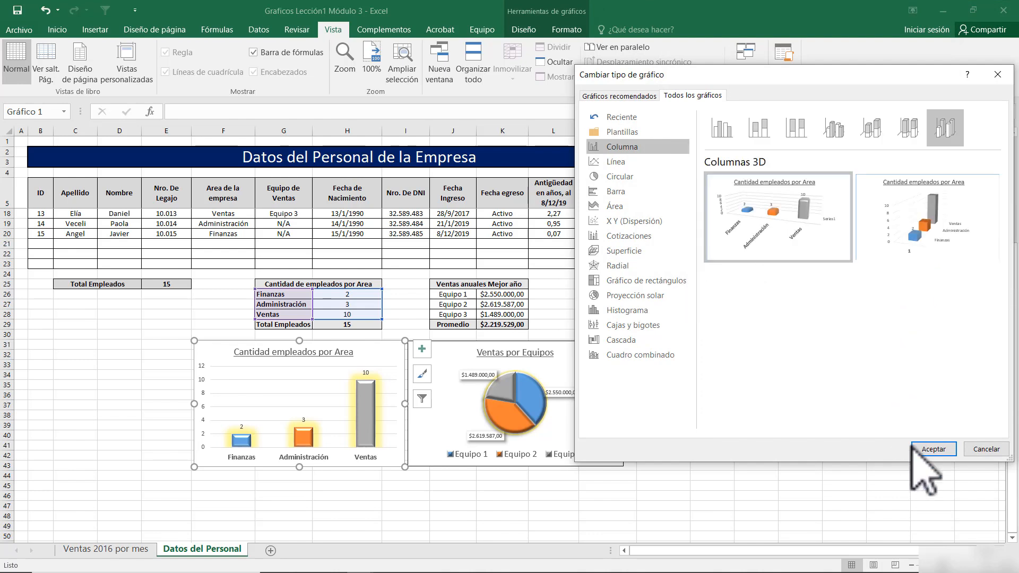
mouse_move(945, 229)
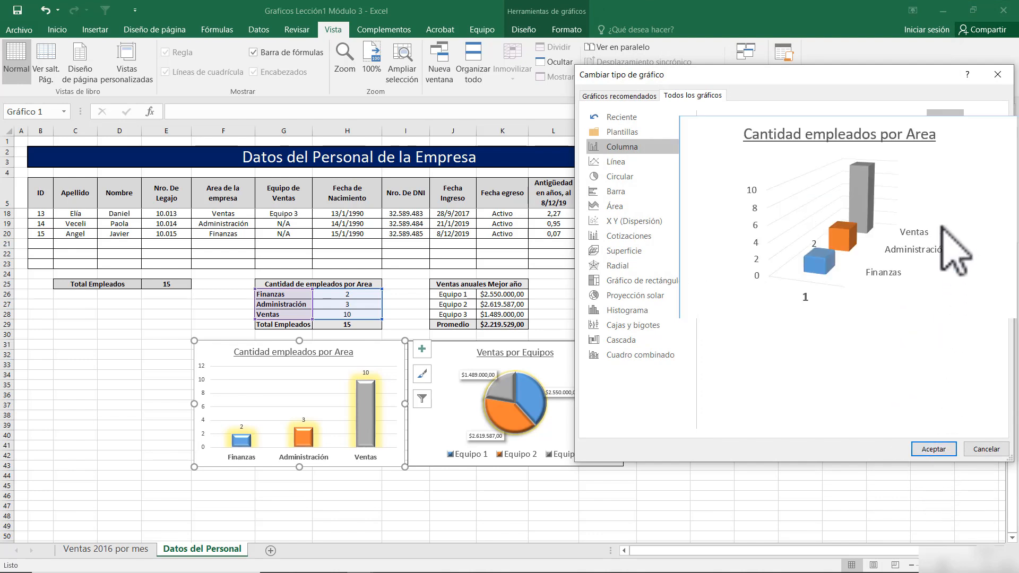
mouse_move(770, 256)
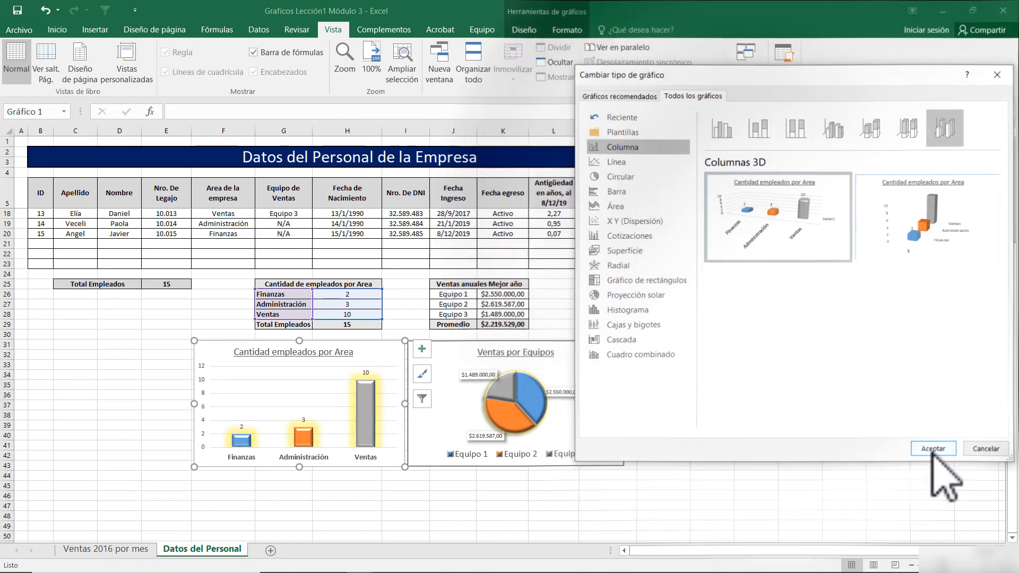
click(933, 449)
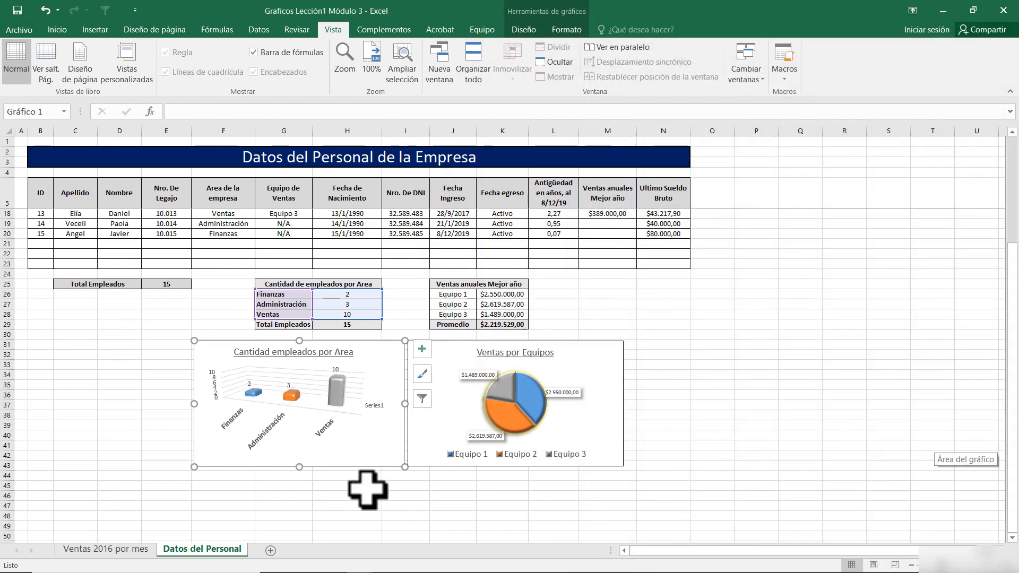
Enlarge the Cantidad empleados por Area chart outward to the left and the Ventas por Equipos chart outward to the right, both slightly taller
drag(194, 467, 114, 491)
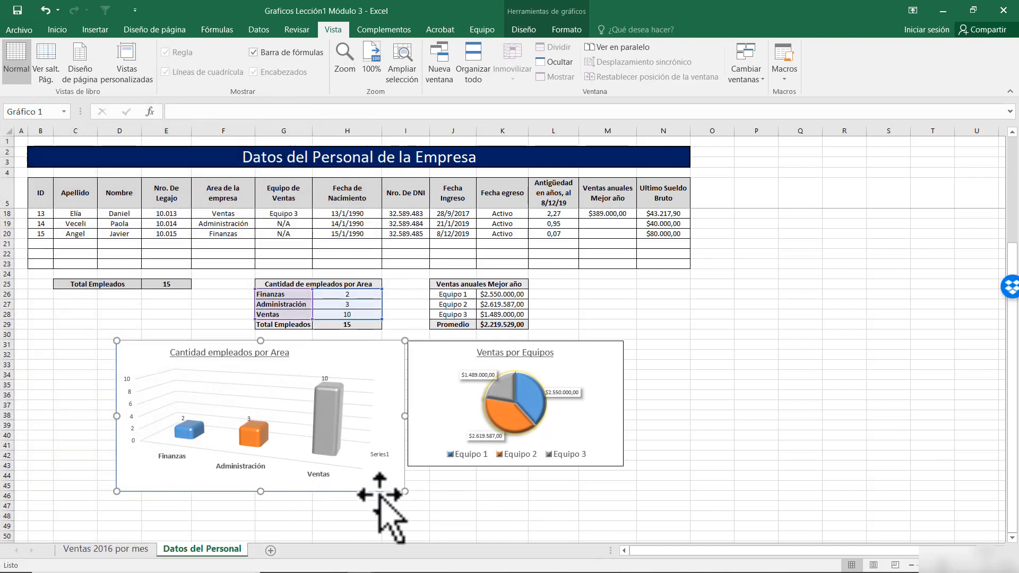
click(600, 438)
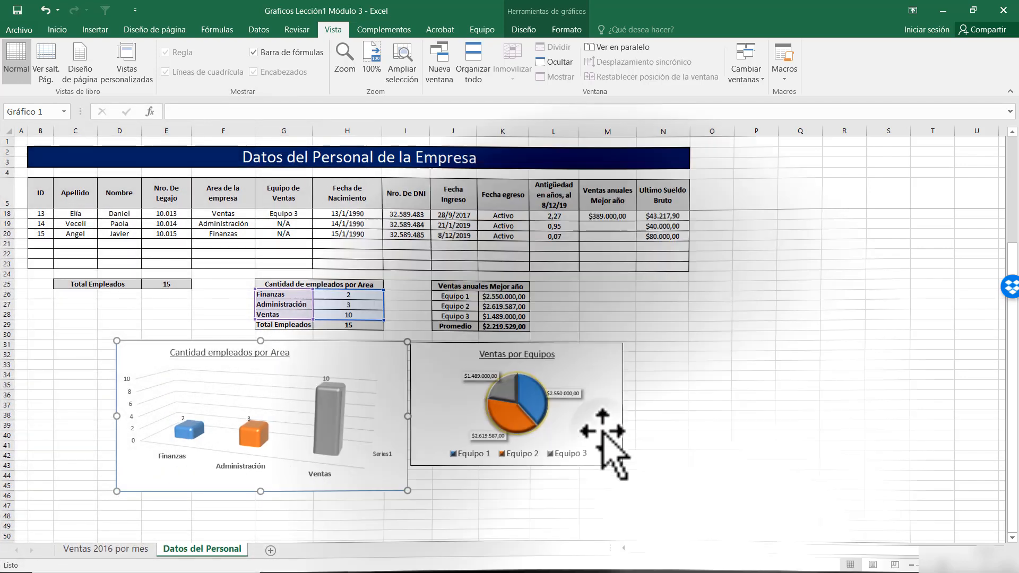
drag(623, 467, 699, 491)
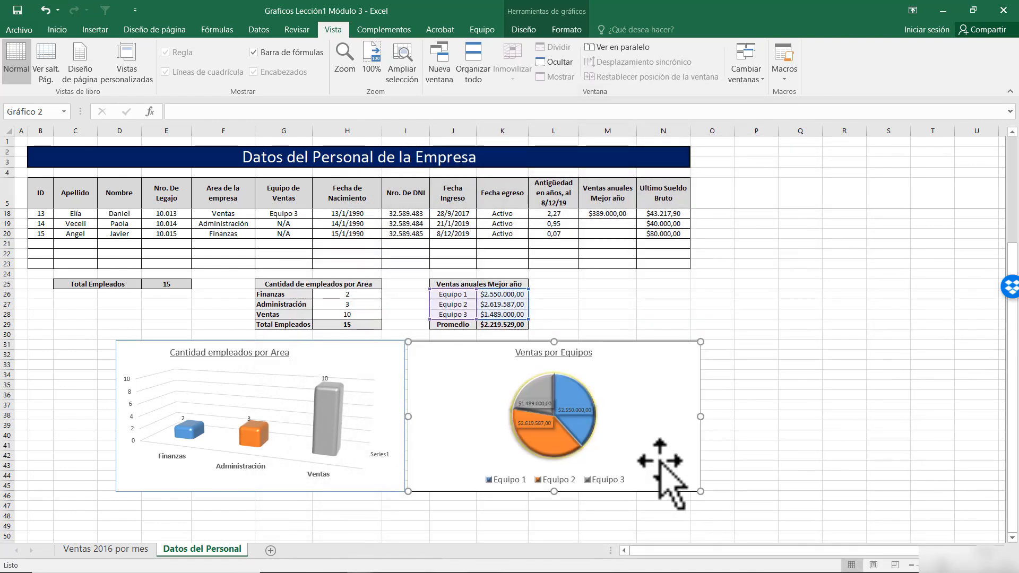
Preview the area chart subtypes for the Ventas por Equipos chart, but apply the 3D pie subtype
right_click(635, 372)
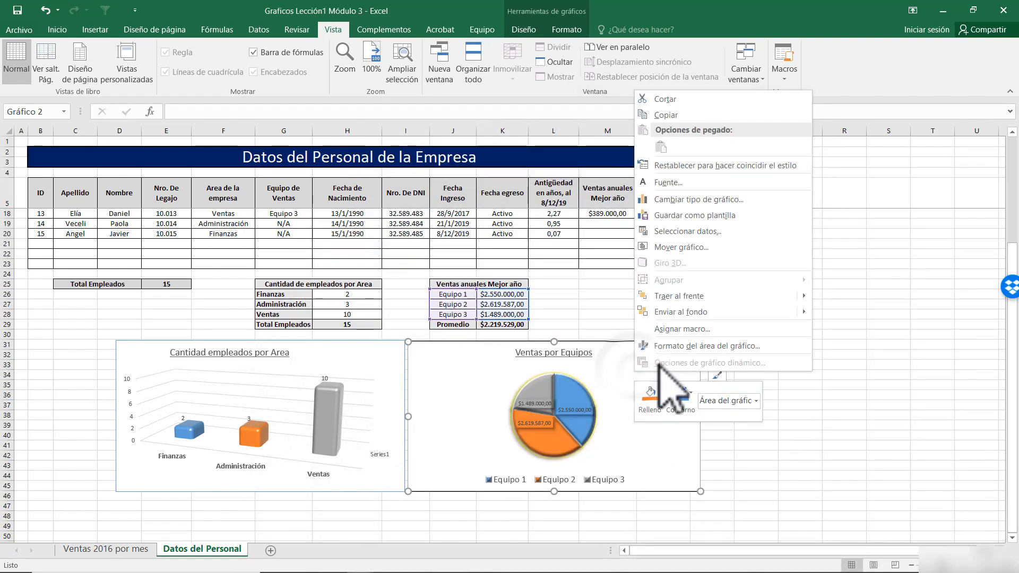
click(713, 200)
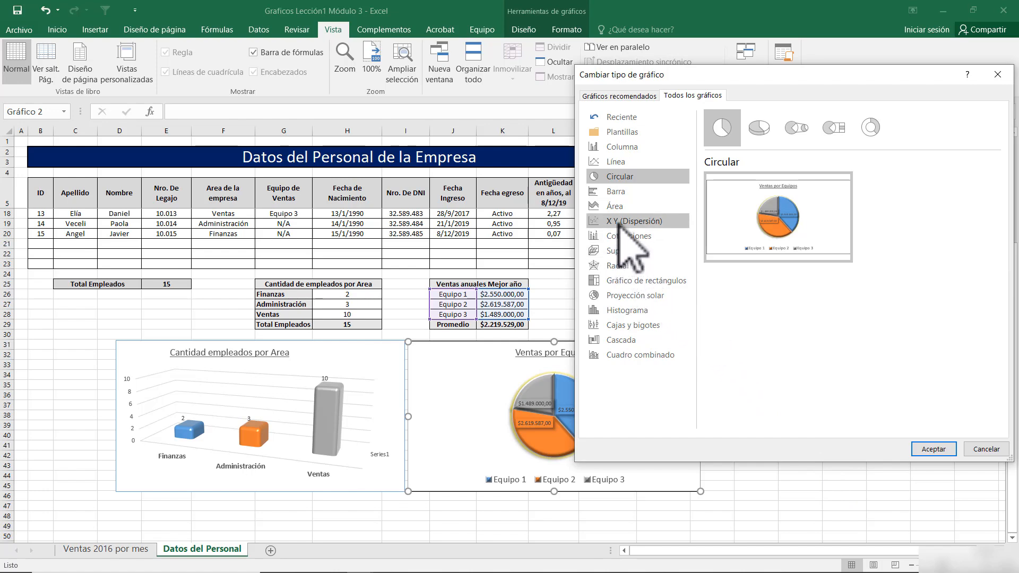
click(623, 210)
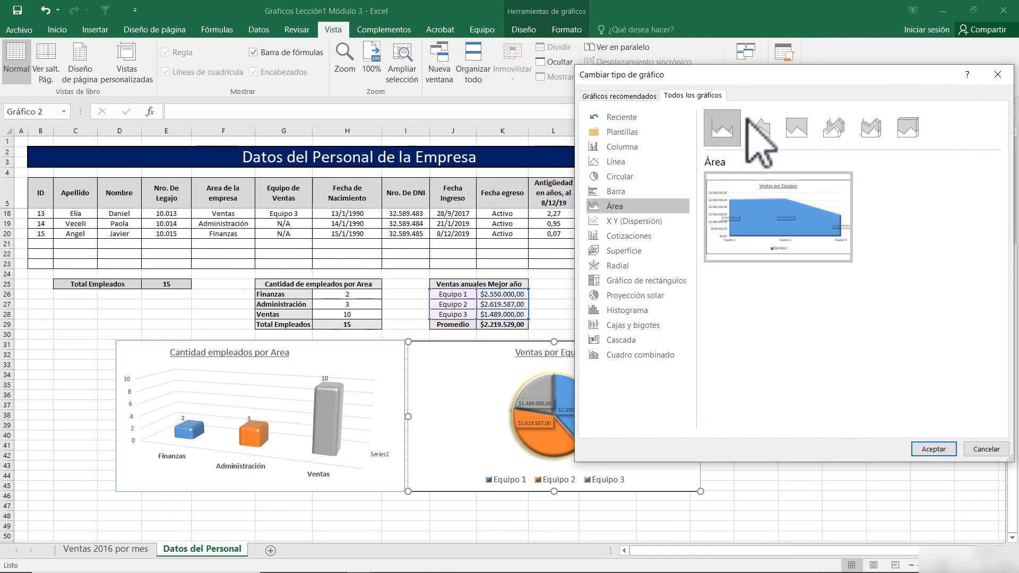
click(760, 128)
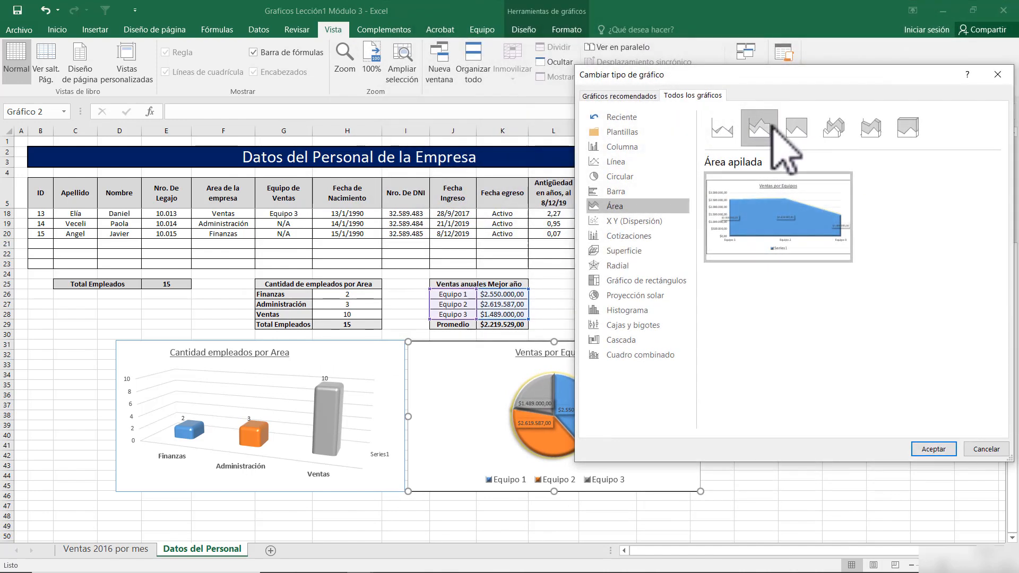
click(796, 127)
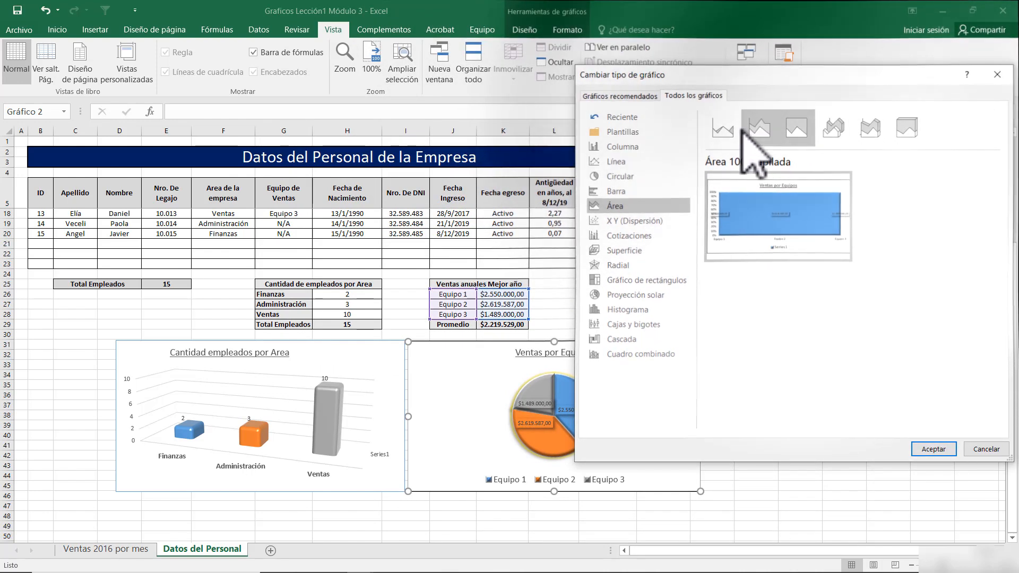
click(730, 130)
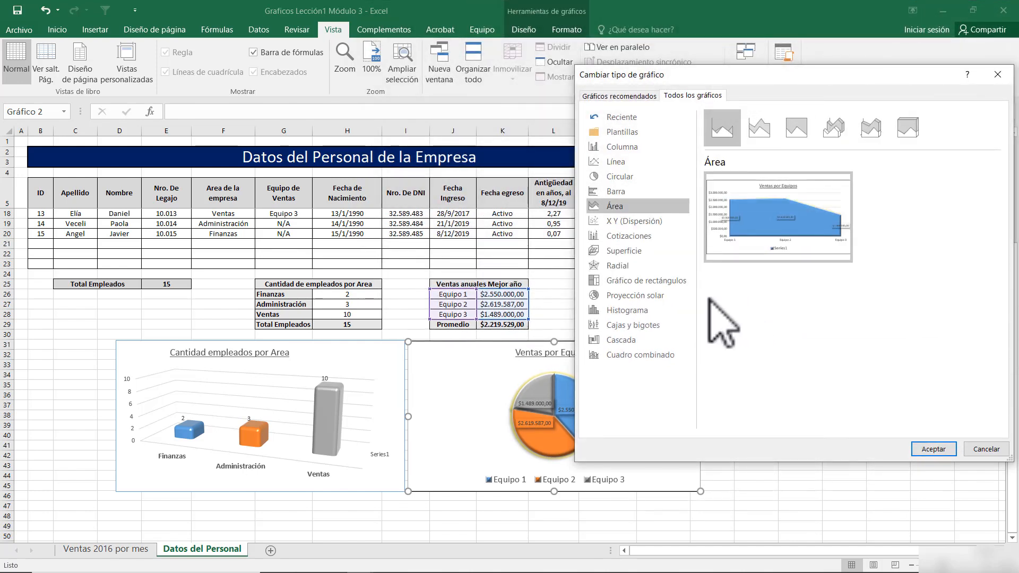
click(619, 176)
click(758, 127)
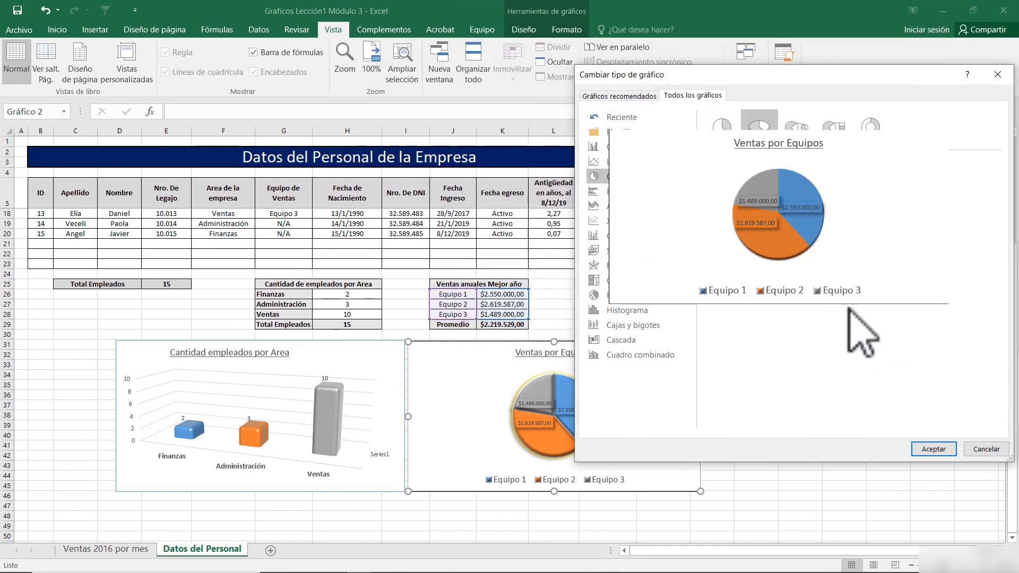
click(932, 450)
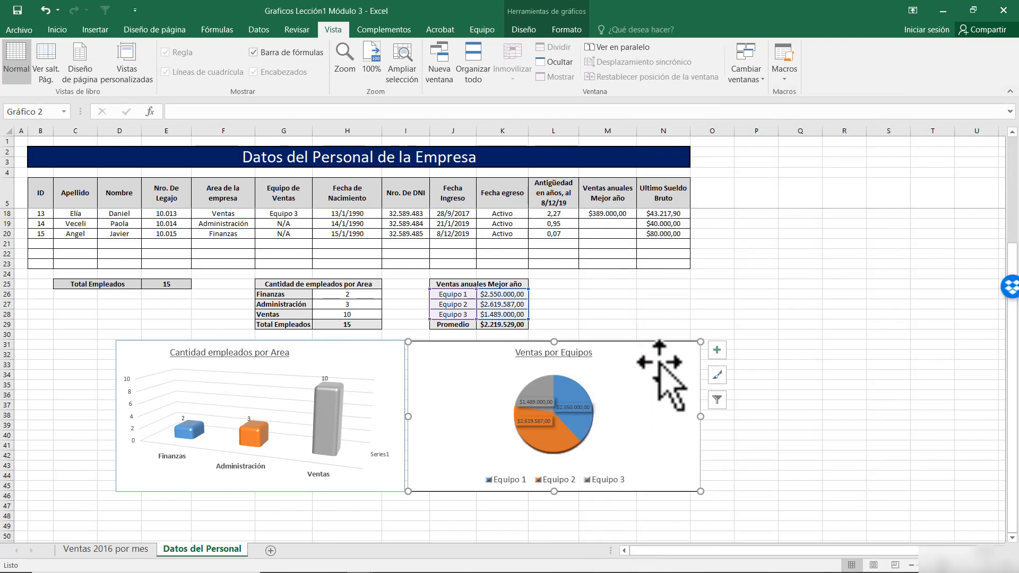
Undo the chart type and size changes made to both the employee column chart and the sales pie chart
click(547, 294)
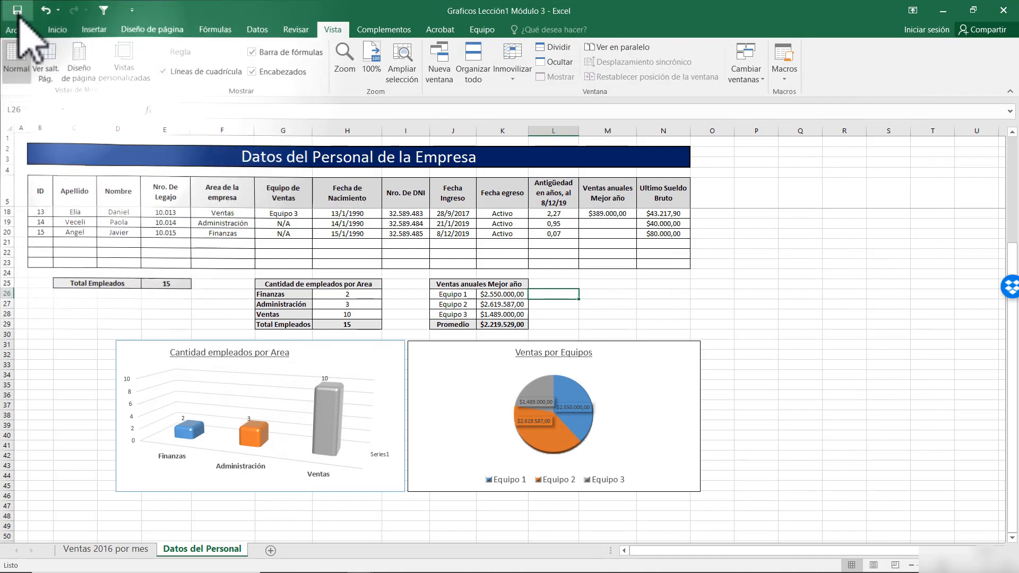
click(46, 11)
click(46, 12)
click(45, 12)
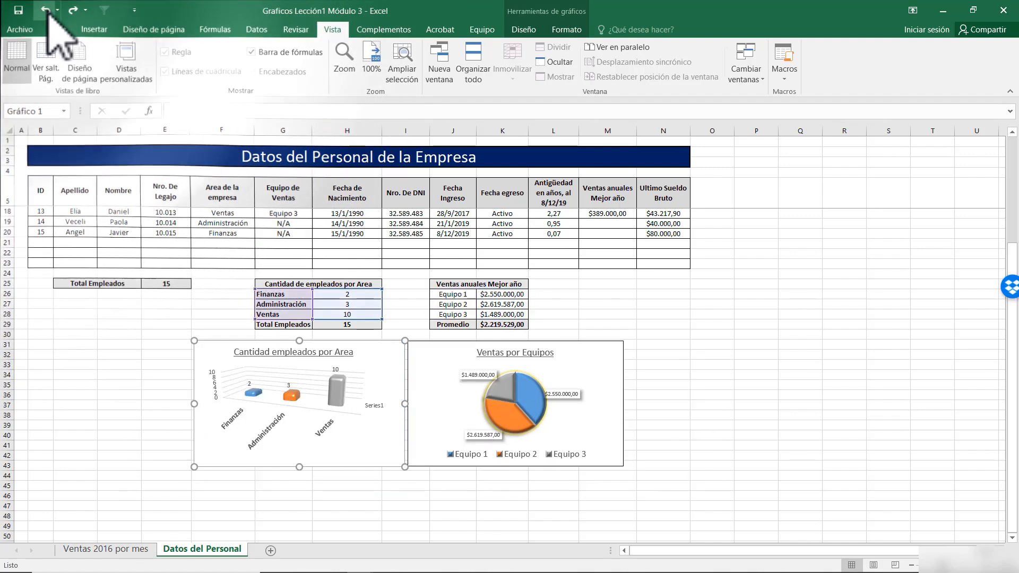
click(45, 12)
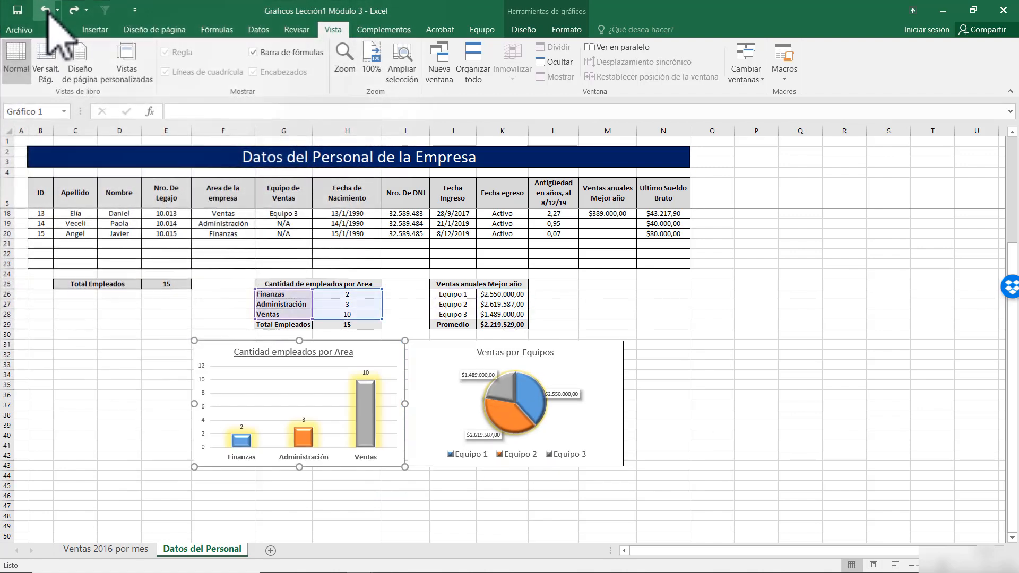
Deselect the chart, save the Graficos Lección1 Módulo 3 workbook and close it
click(38, 373)
click(56, 30)
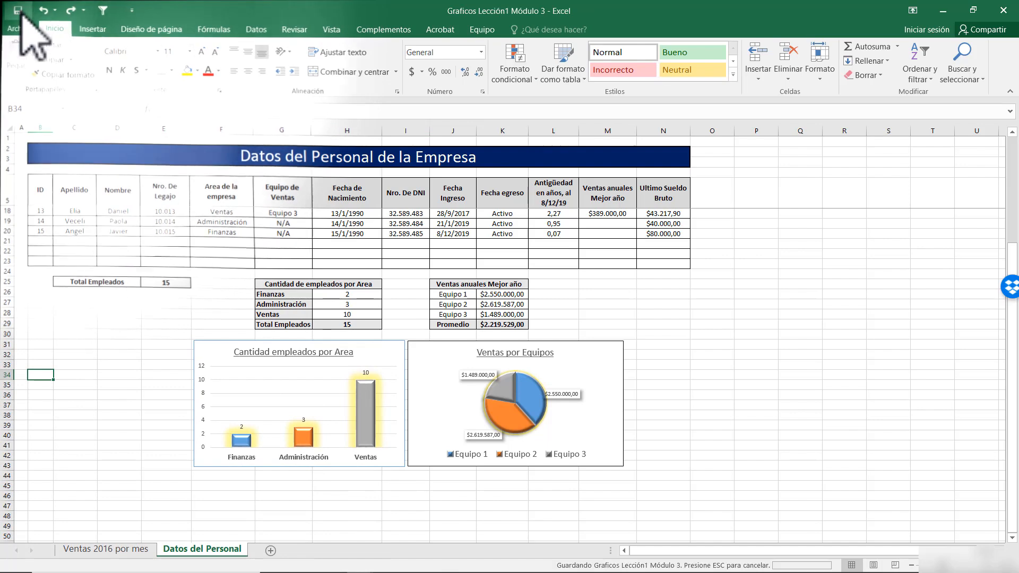
click(1003, 11)
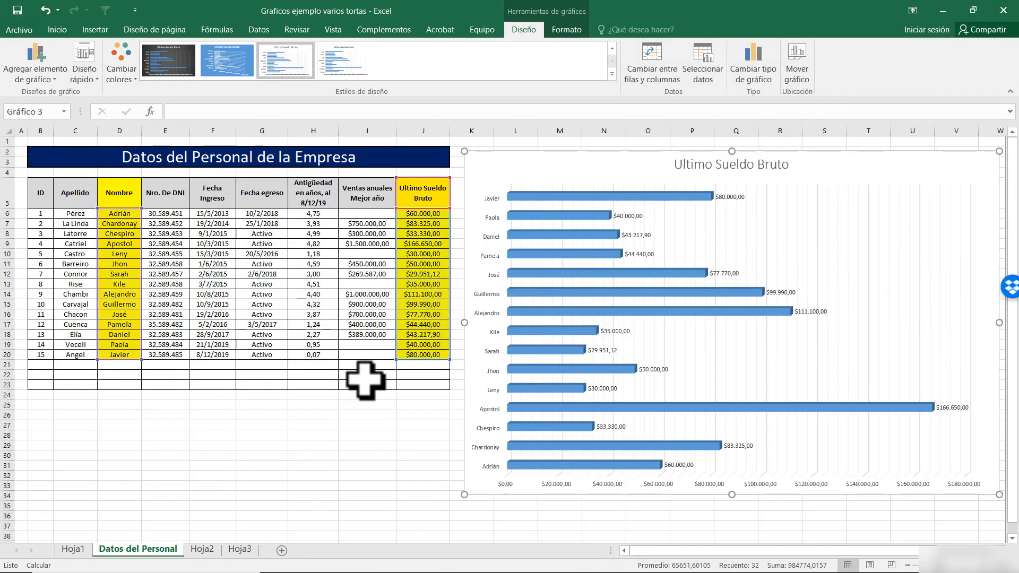
Show Hoja1 of the Graficos ejemplo varios tortas workbook, and close both that workbook and the blank Libro1
click(80, 552)
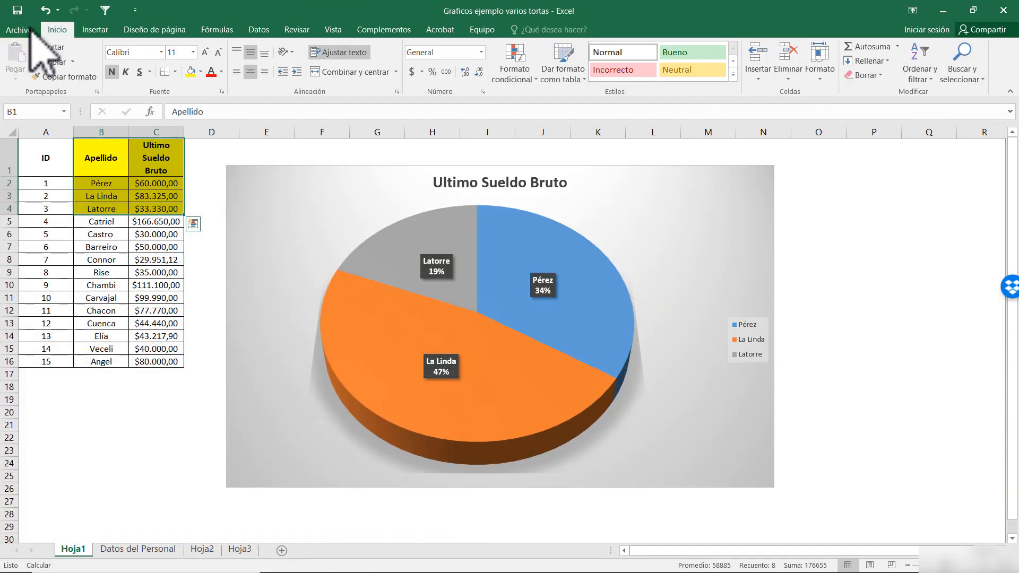
click(1008, 15)
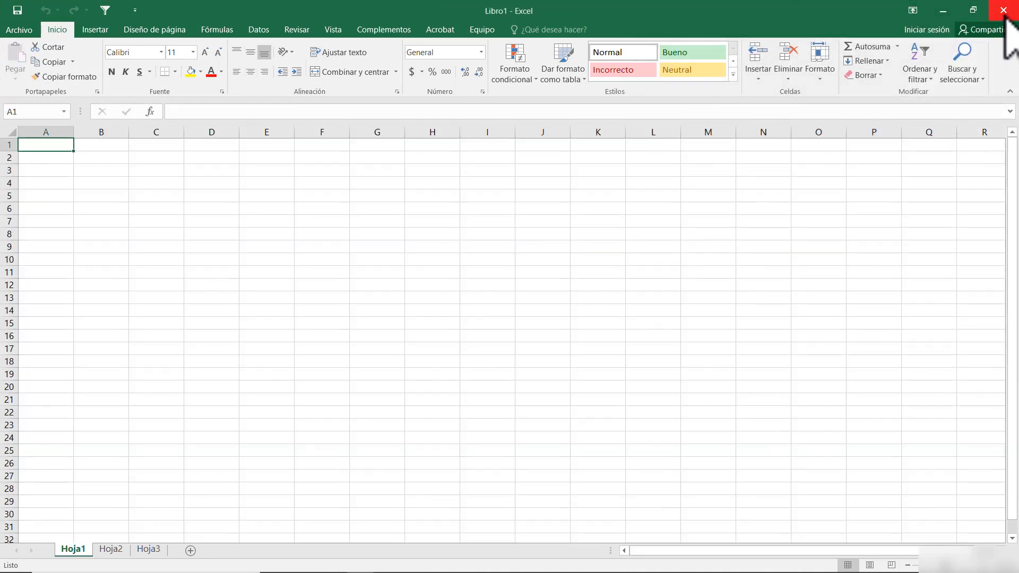
click(1004, 15)
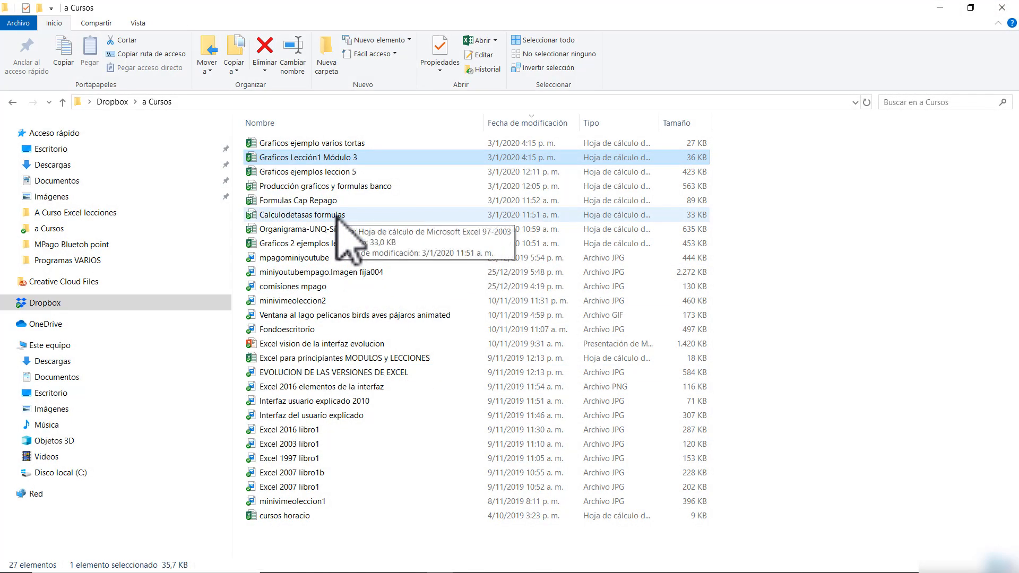
Open the Graficos ejemplos leccion 5 workbook from the a Cursos folder
click(335, 245)
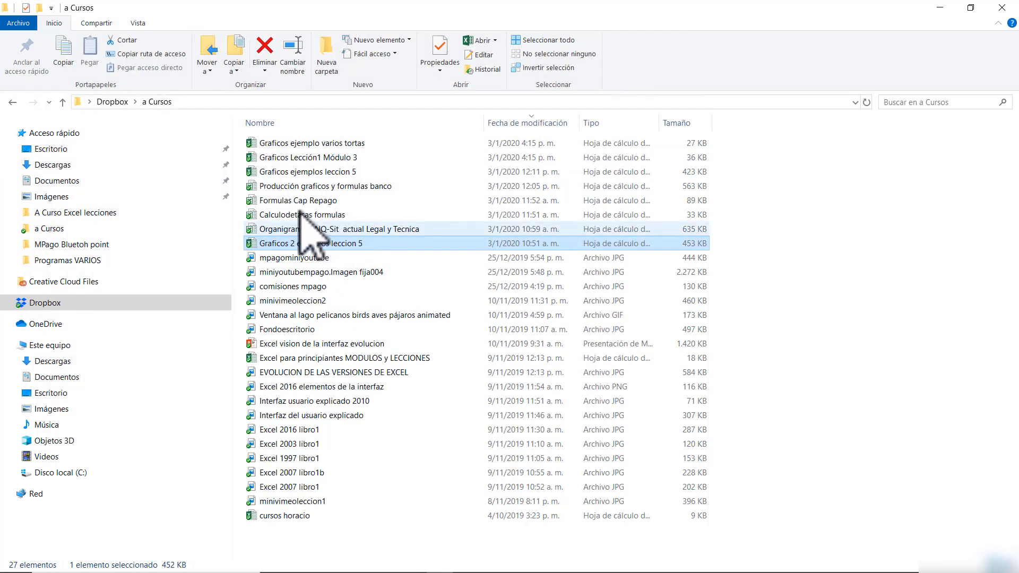
click(313, 173)
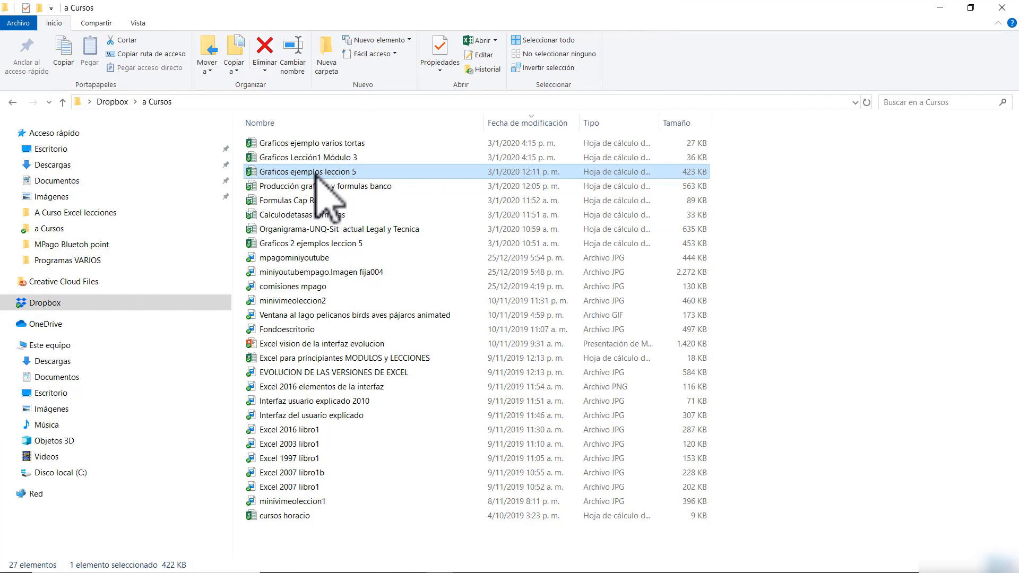
double_click(315, 173)
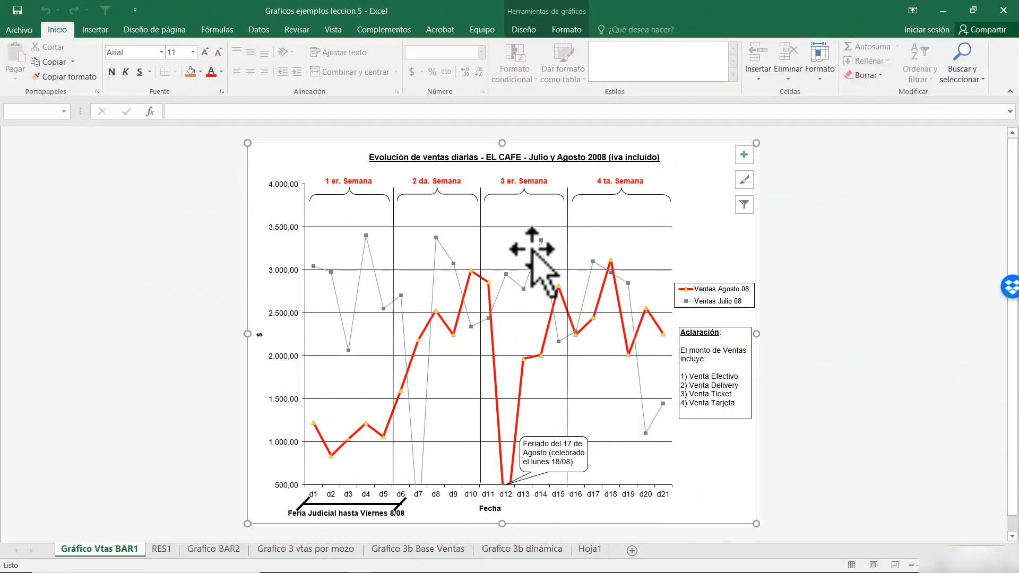
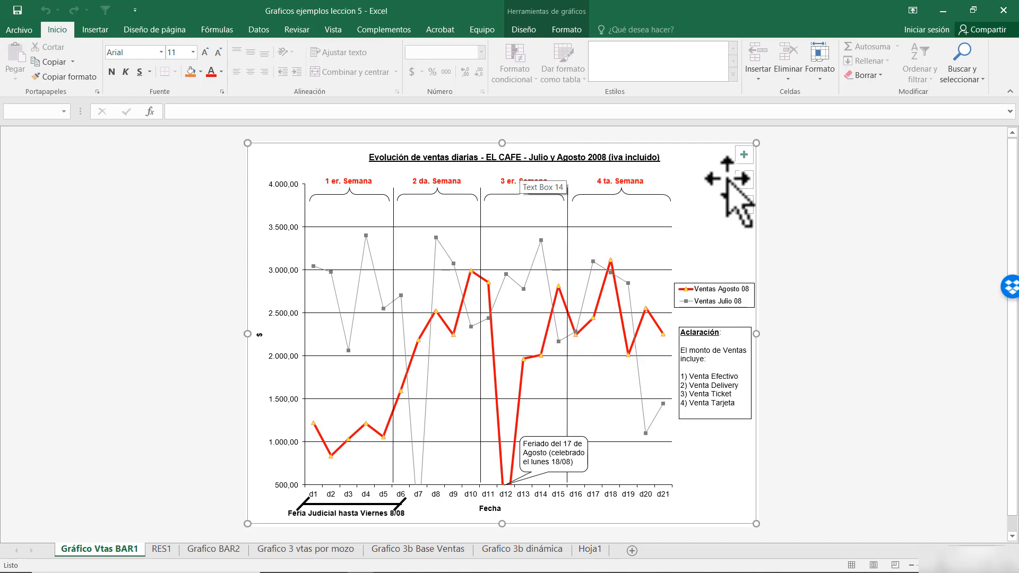
Insert a small text box in the chart below the Aclaración note and enter "sdfgsdfgsdgsd" in it
click(897, 244)
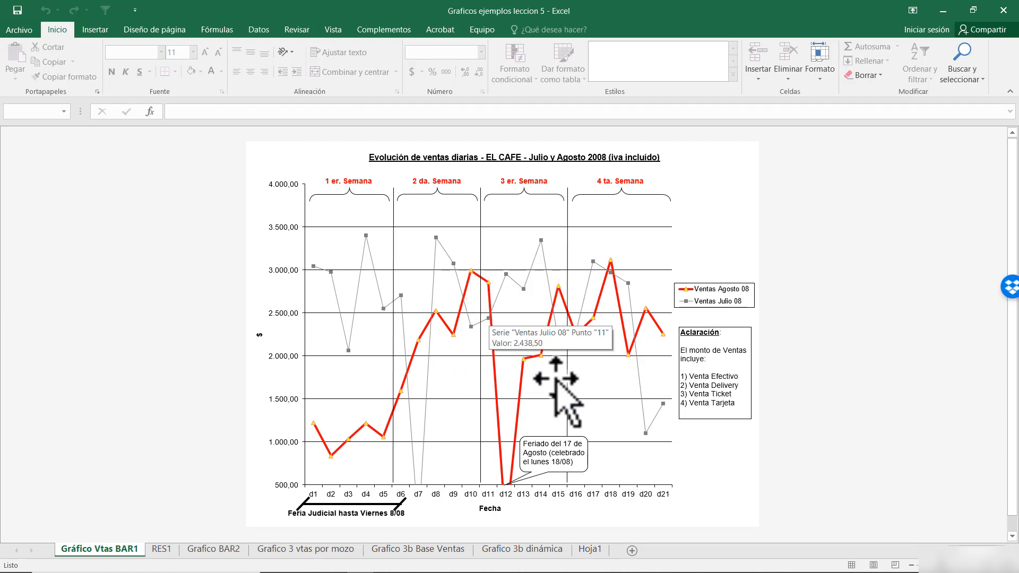
click(738, 331)
click(851, 247)
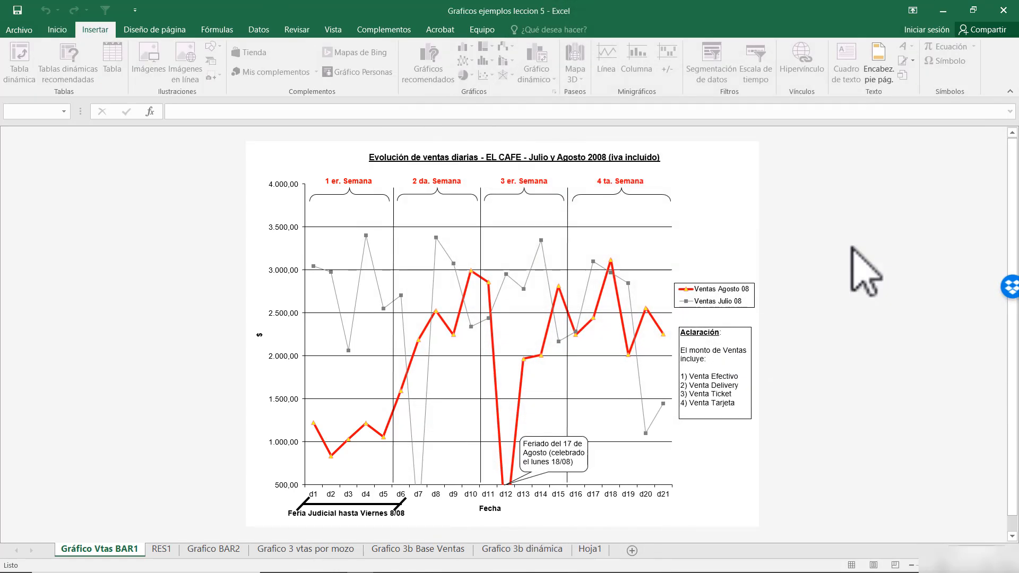
click(712, 238)
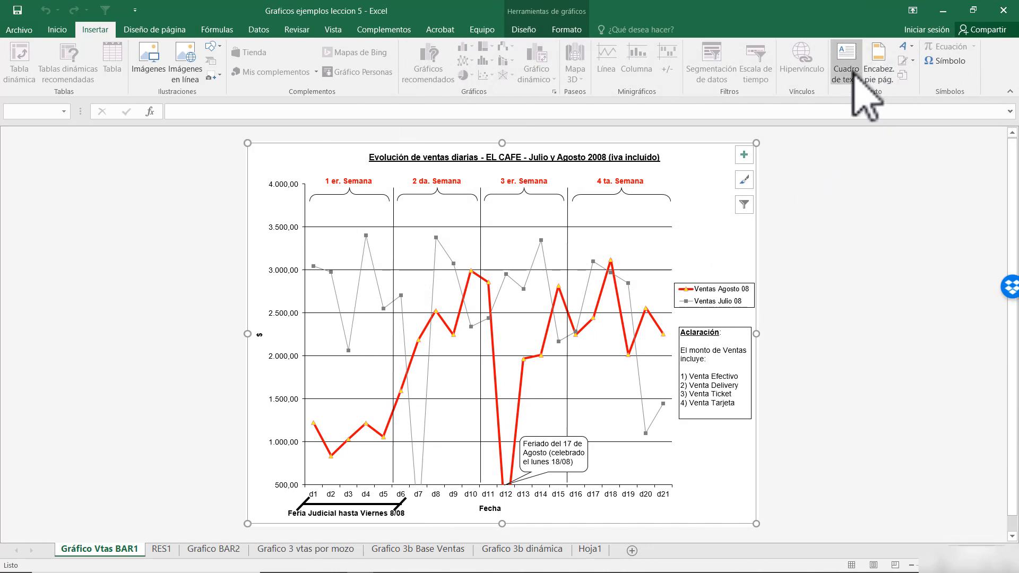
click(845, 62)
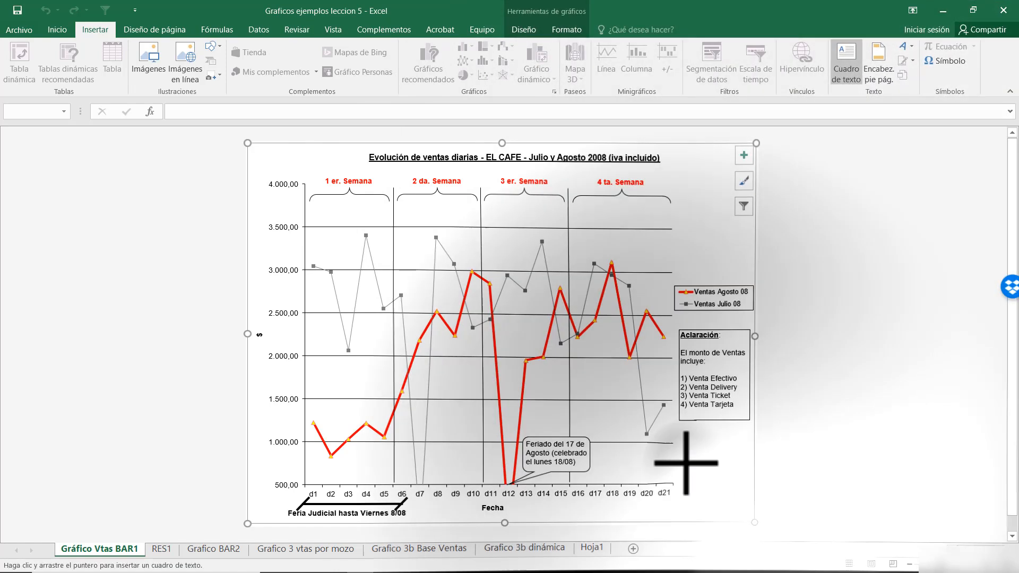
drag(686, 463, 736, 513)
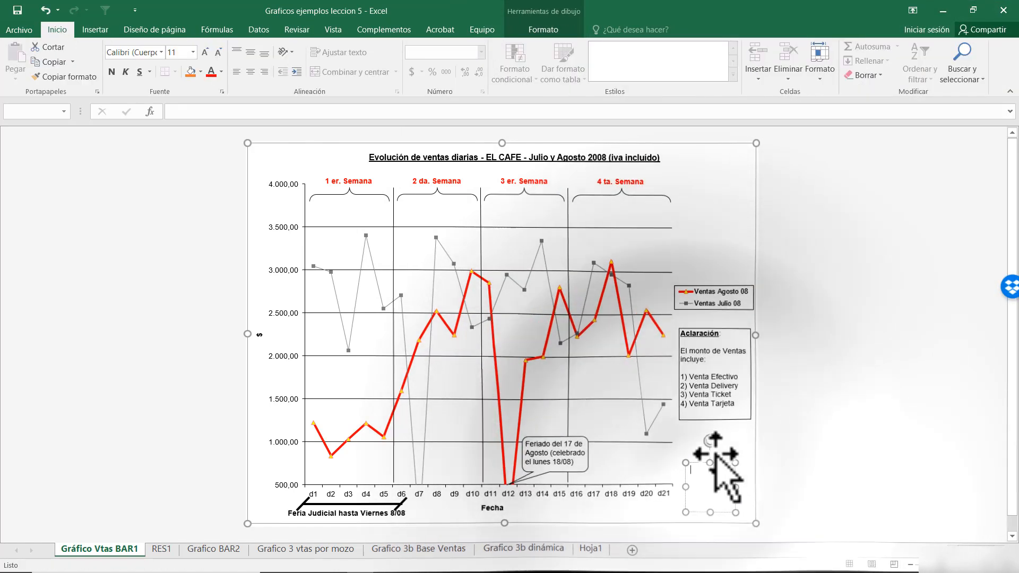
text(sdfgsdfgsdgsd)
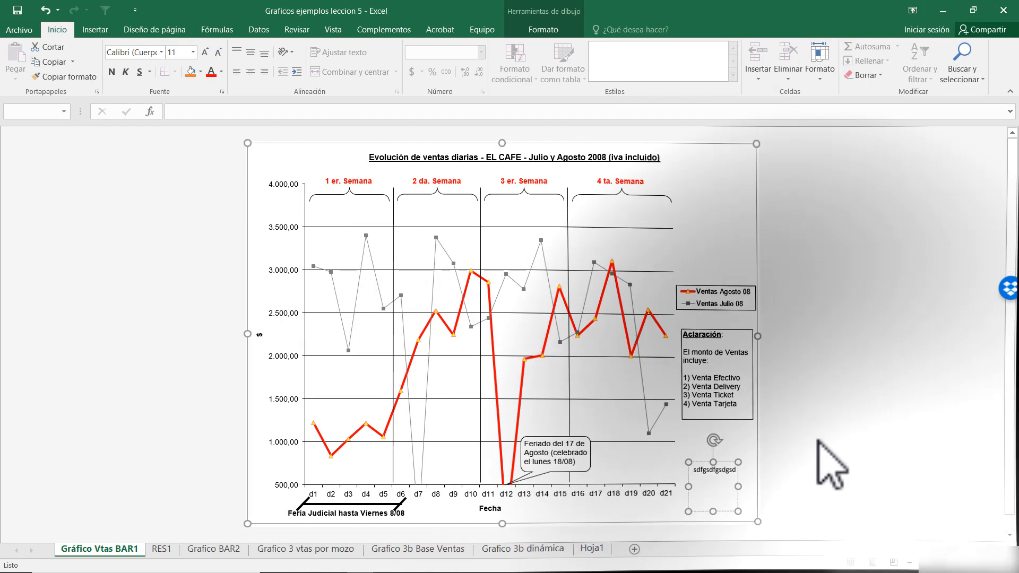
click(817, 440)
Delete the sample text box below the Aclaración note and deselect the chart
click(725, 474)
click(720, 470)
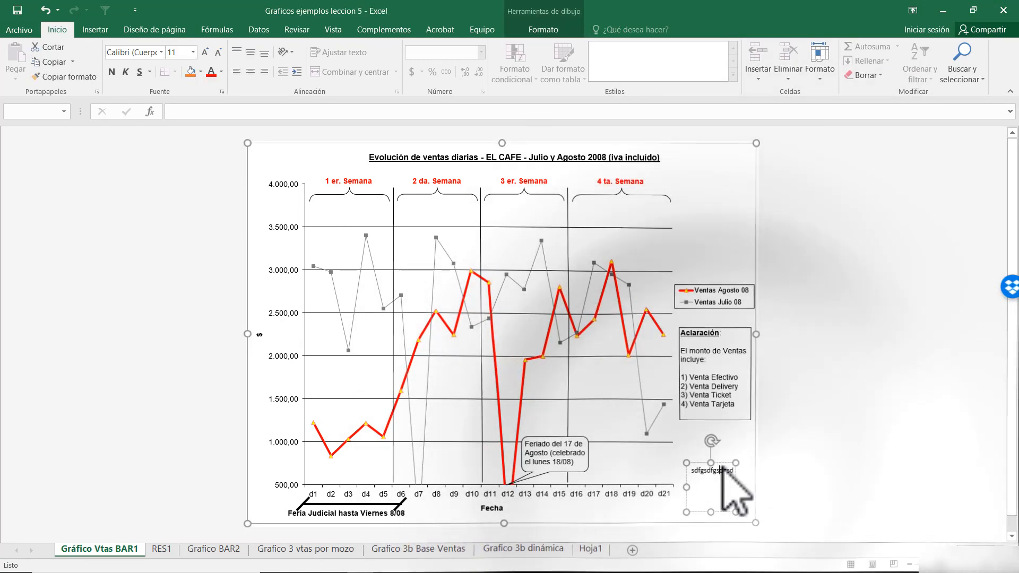
click(725, 462)
click(725, 470)
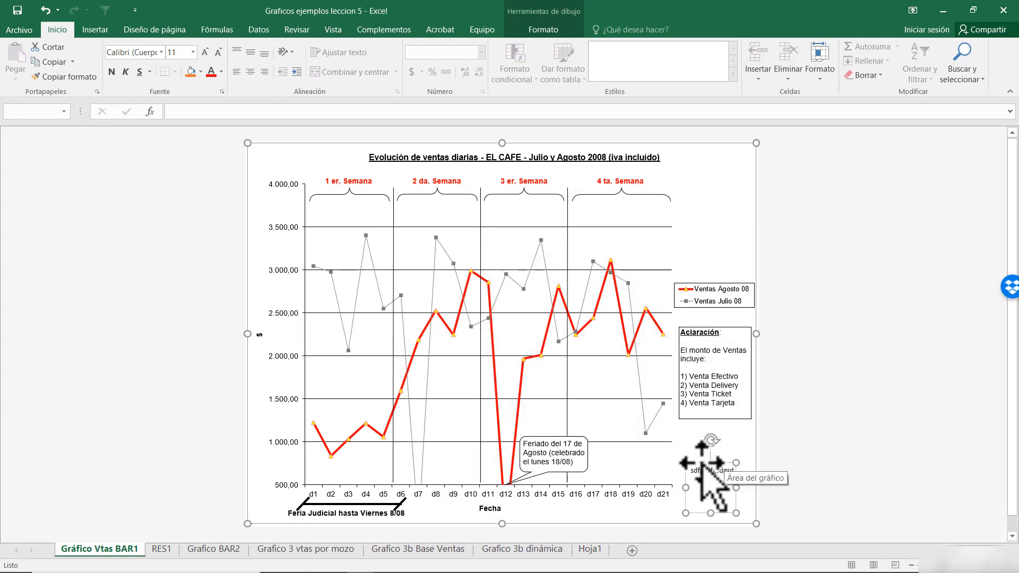
click(701, 463)
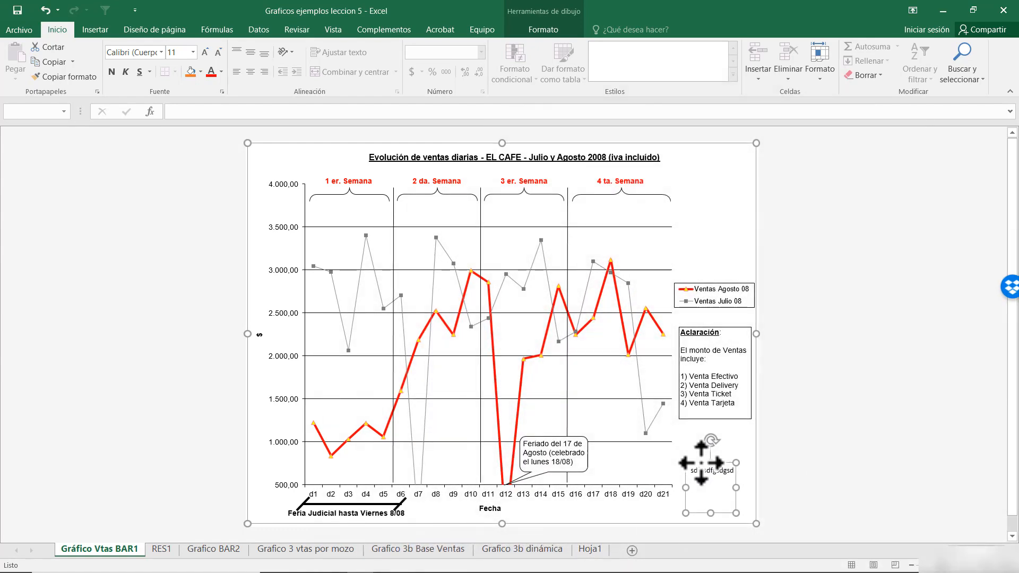
key(Delete)
click(849, 320)
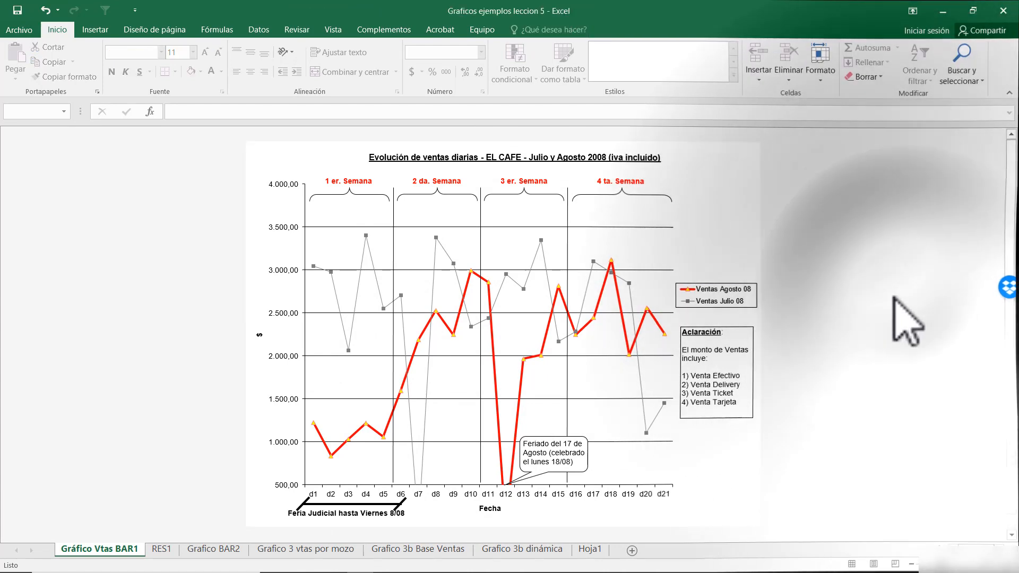
Check the picture insertion options available for the selected chart and inspect the braces that mark the weeks
click(307, 165)
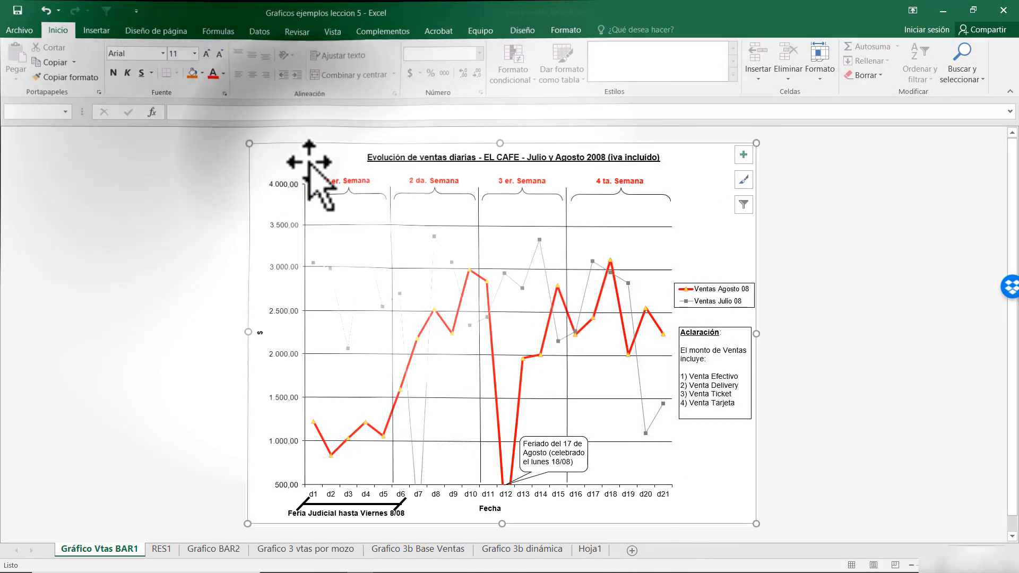
click(95, 30)
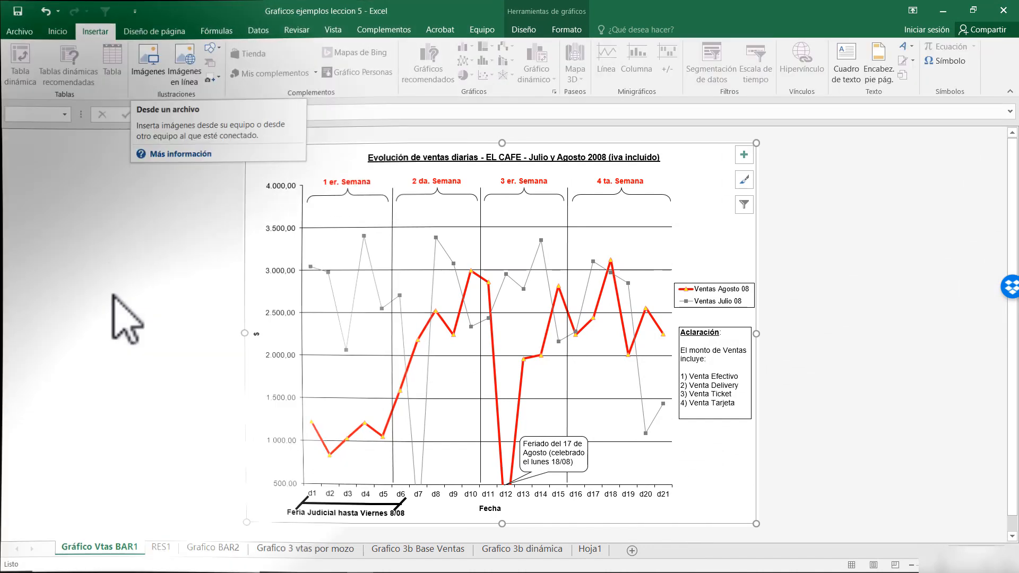
click(113, 318)
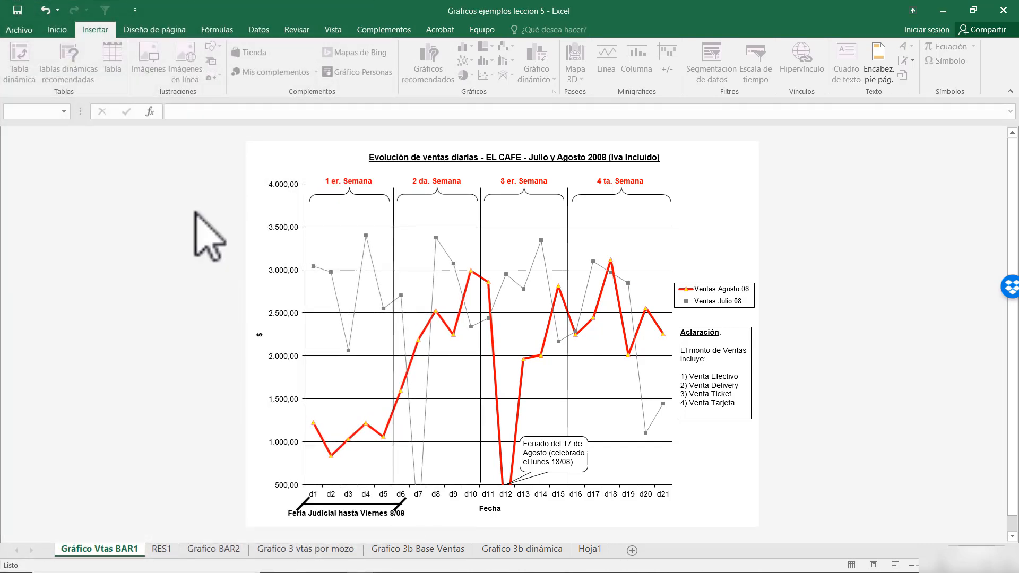
click(345, 201)
click(452, 196)
click(527, 195)
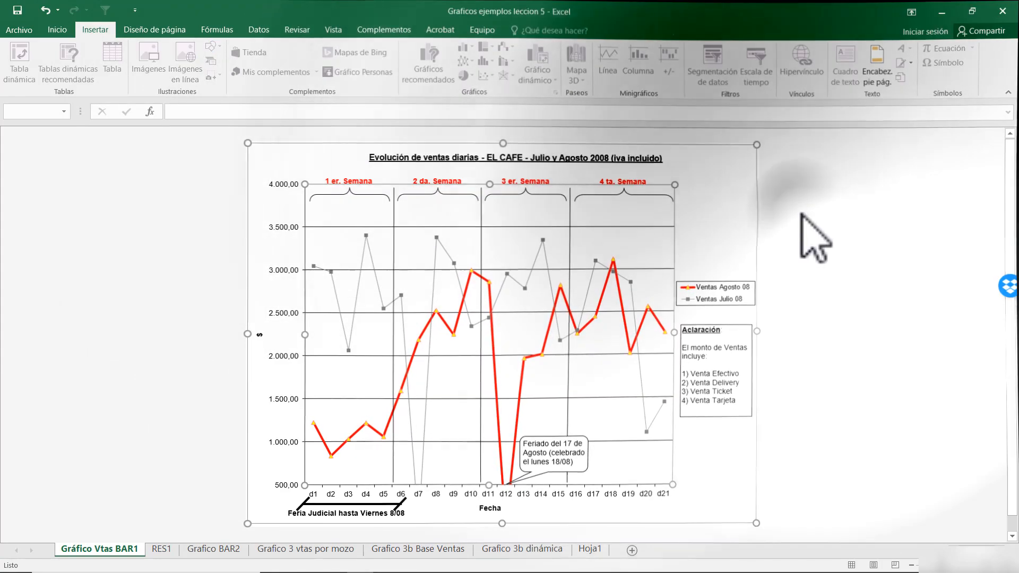
click(154, 244)
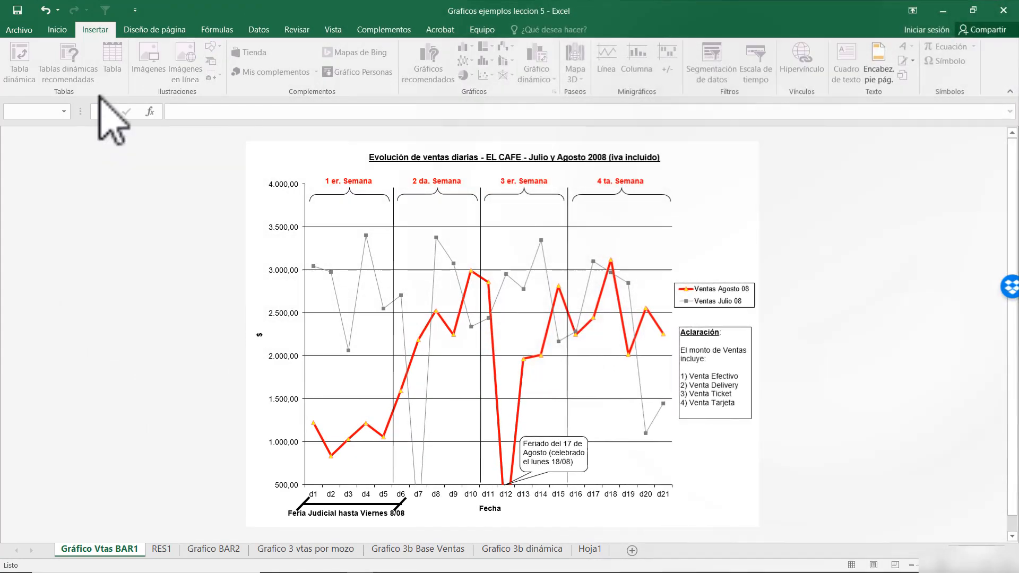
Delete the 1 er. Semana brace and draw a right brace shape about 3.37 cm high and 1.55 cm wide in that area
click(370, 195)
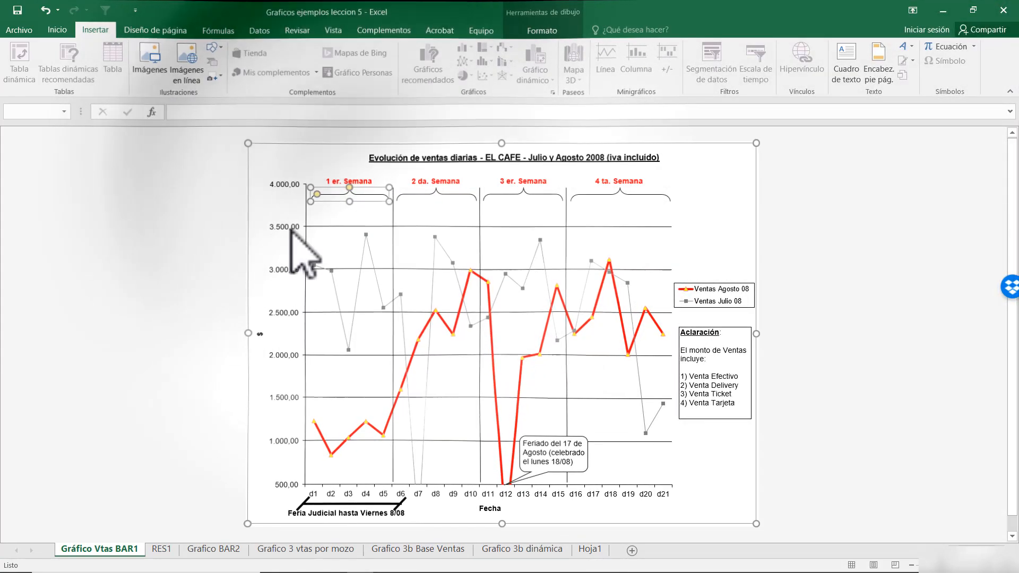
key(Escape)
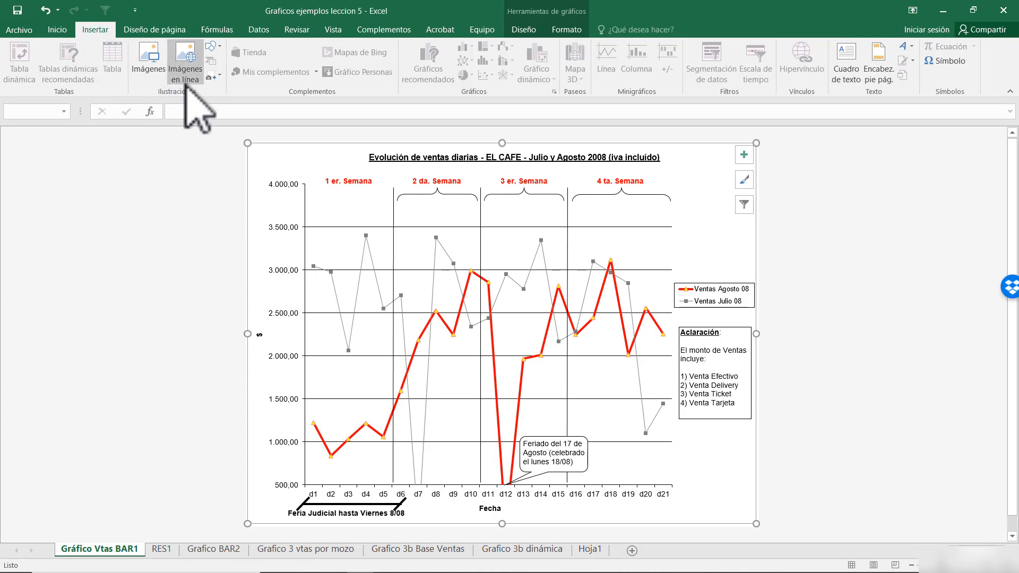
click(215, 46)
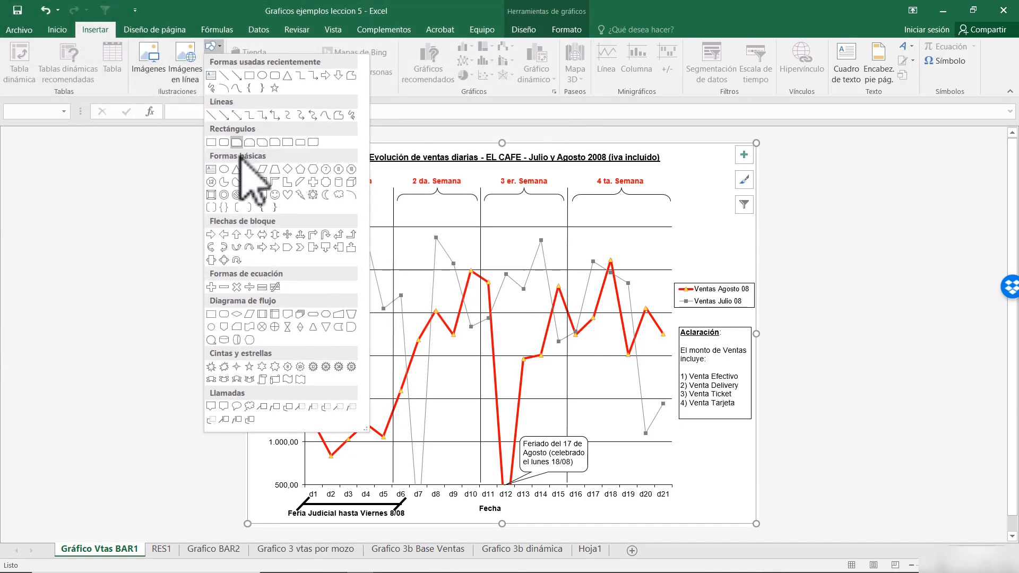
click(275, 207)
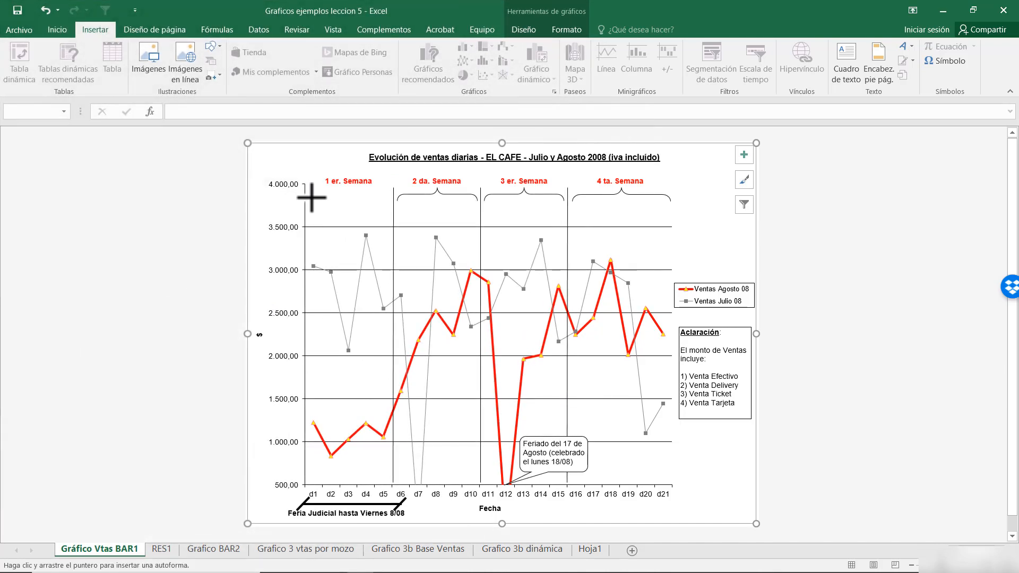
mouse_move(329, 216)
mouse_down()
mouse_move(331, 271)
mouse_move(345, 263)
mouse_up()
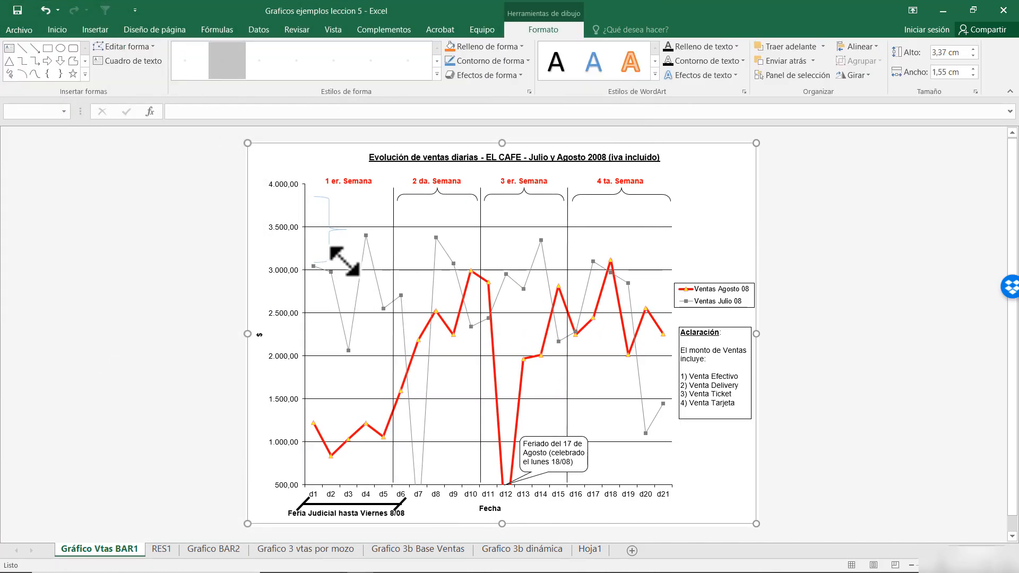
Rotate the new brace to point upward and fit it under the 1 er. Semana label, undoing the accidental plot area shift
drag(329, 173, 280, 232)
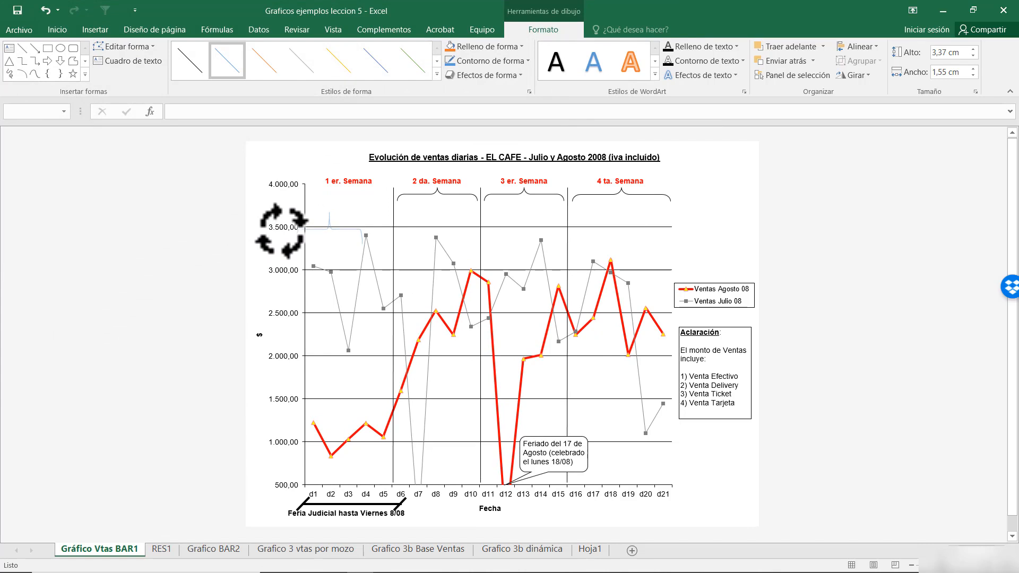
drag(281, 230, 280, 229)
mouse_move(344, 217)
mouse_down()
mouse_move(358, 184)
mouse_move(386, 200)
mouse_move(348, 207)
mouse_up()
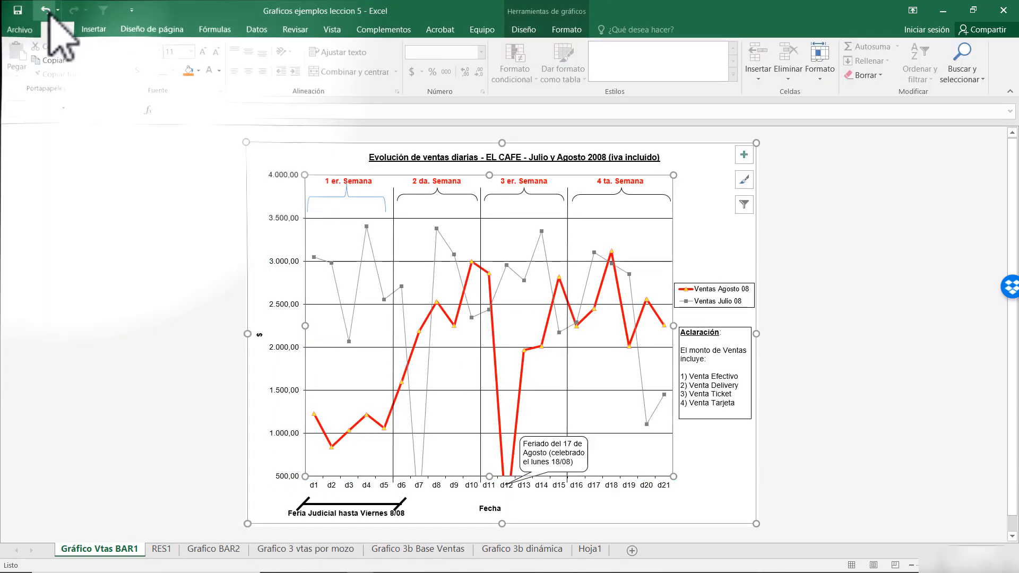
click(48, 13)
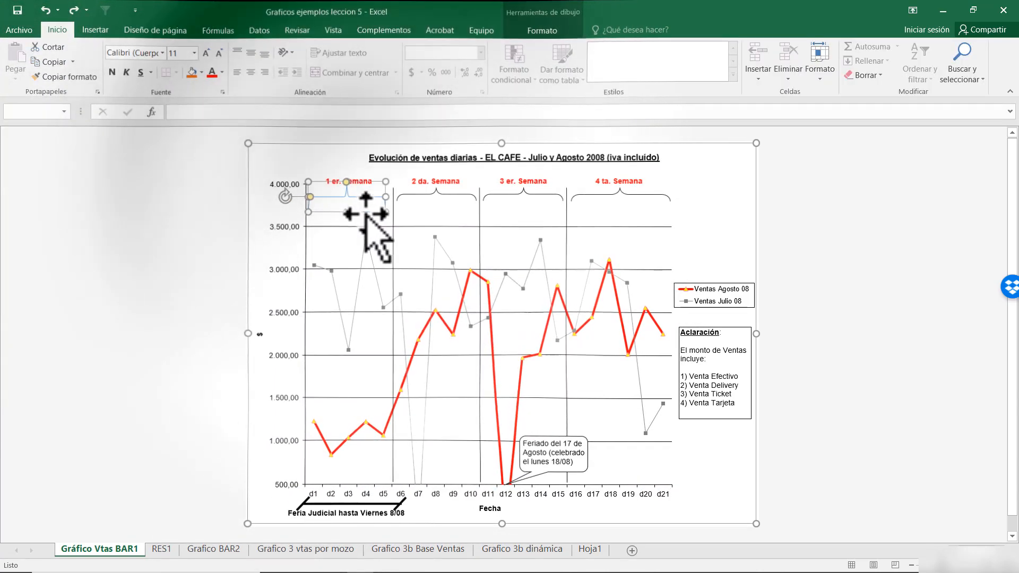
mouse_move(347, 212)
mouse_down()
mouse_move(348, 190)
mouse_move(348, 207)
mouse_up()
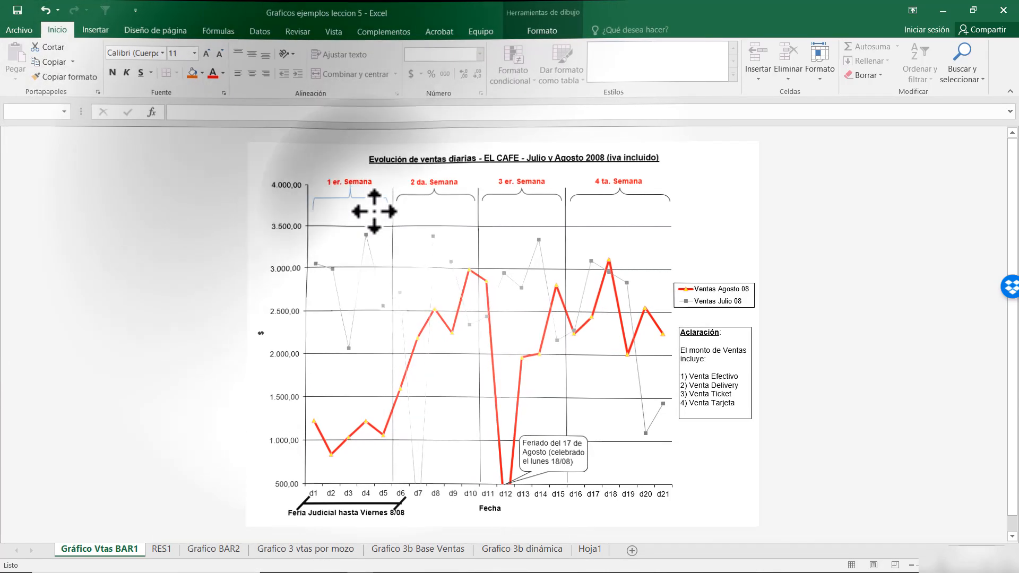
drag(370, 208, 372, 214)
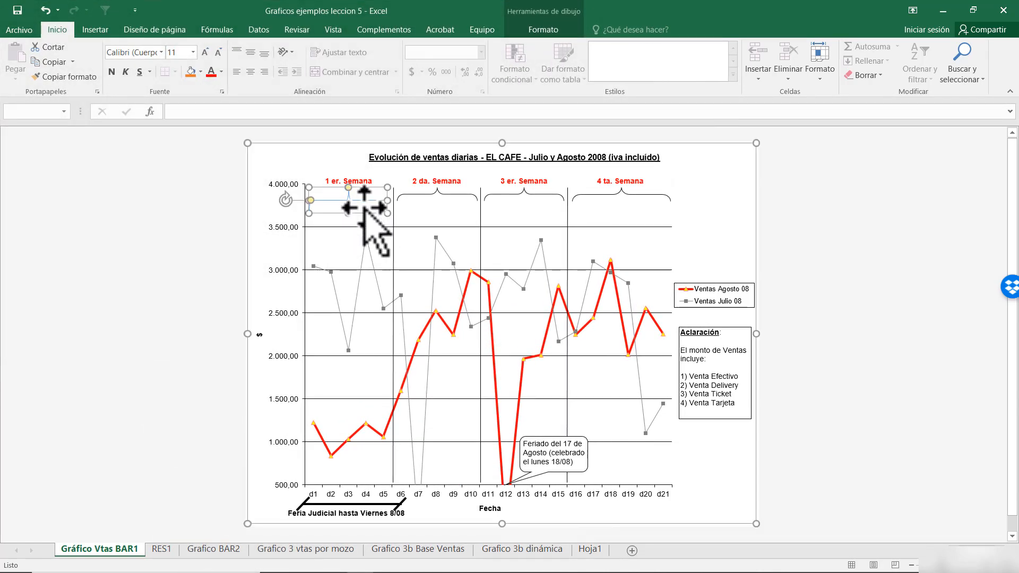
Undo all edits of the new brace, its insertion and the deletion of the original 1 er. Semana brace
click(45, 9)
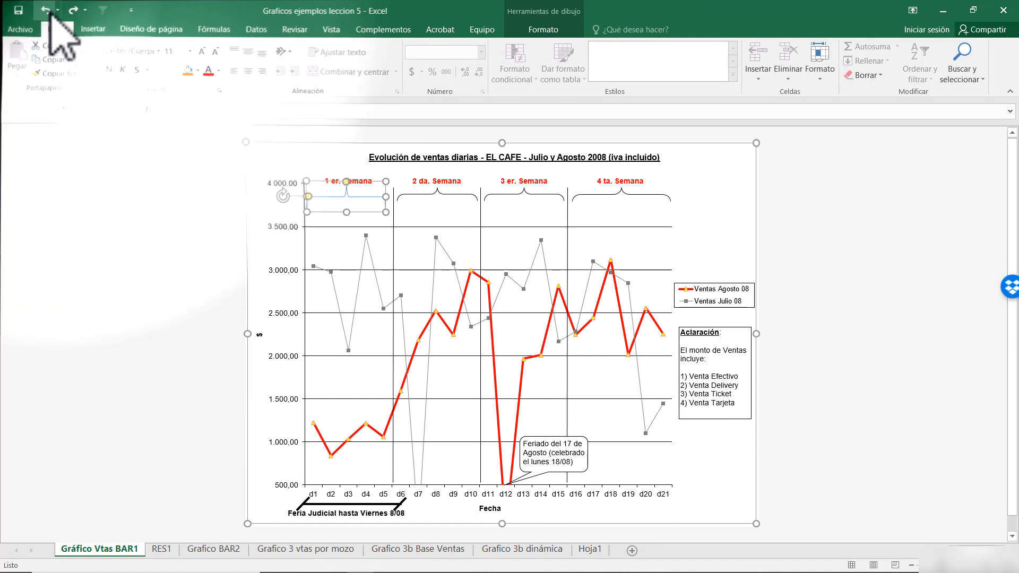
click(45, 9)
click(52, 14)
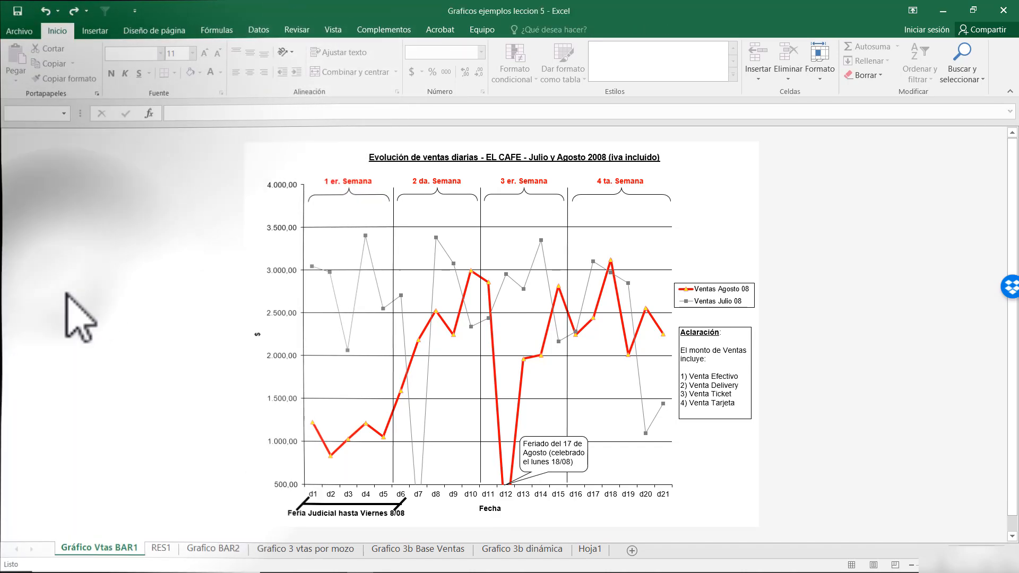
Inspect the Feria Judicial bracket and the Fecha axis title below the plot, and deselect the chart
click(366, 510)
click(339, 510)
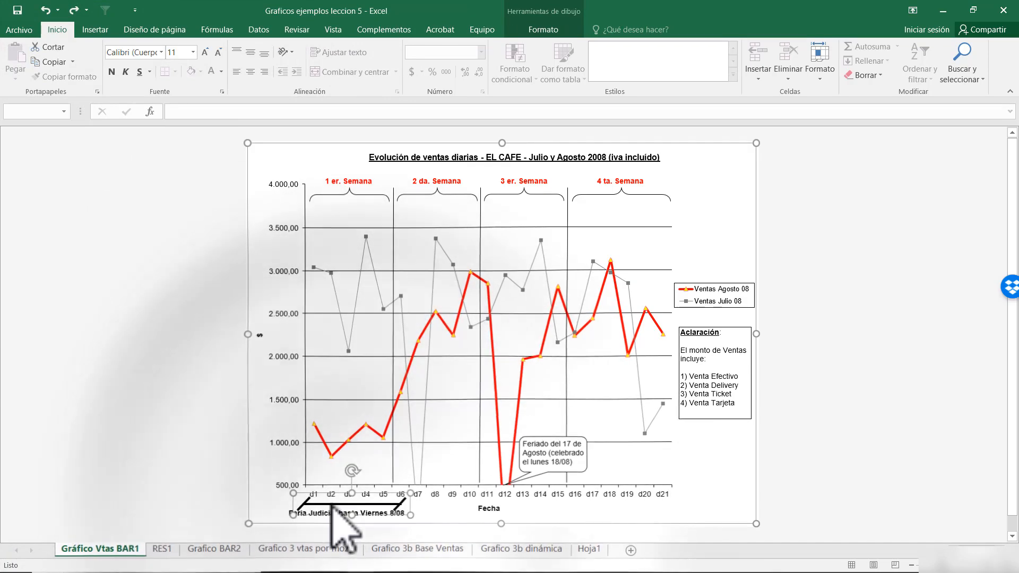
click(491, 508)
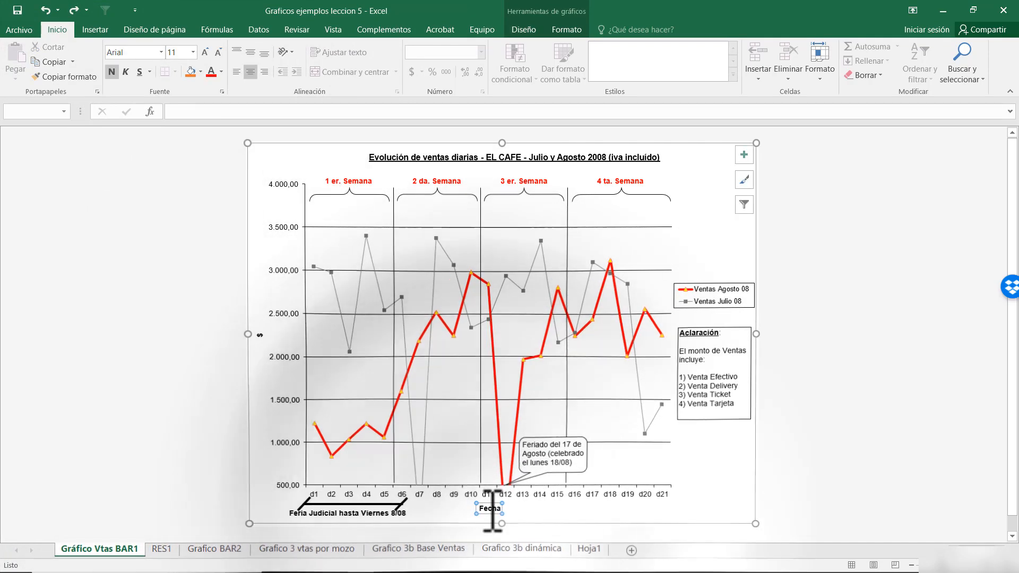
click(882, 405)
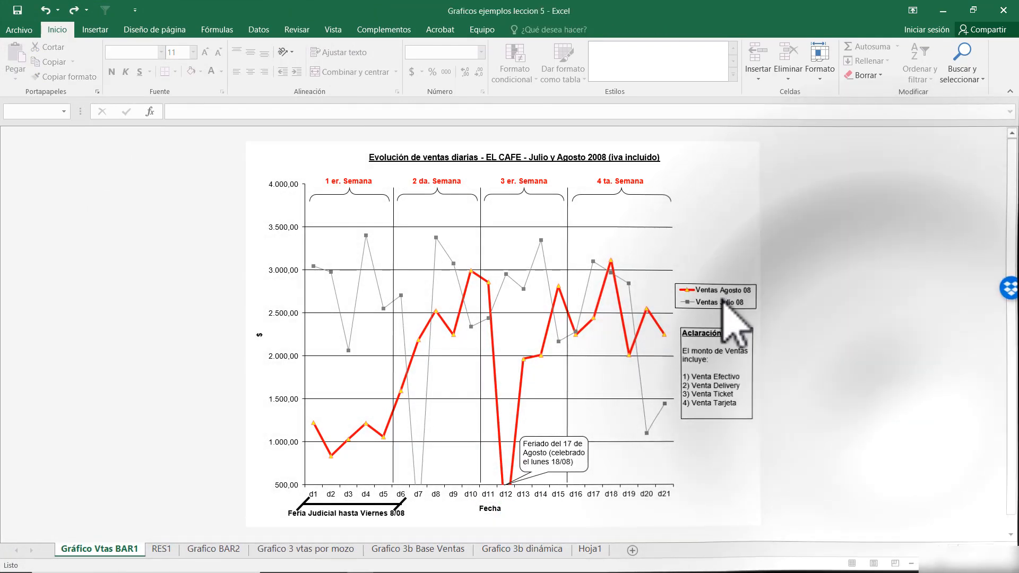
Examine the daily sales chart's source data range and series in the data source selection, and cancel without changes
right_click(687, 183)
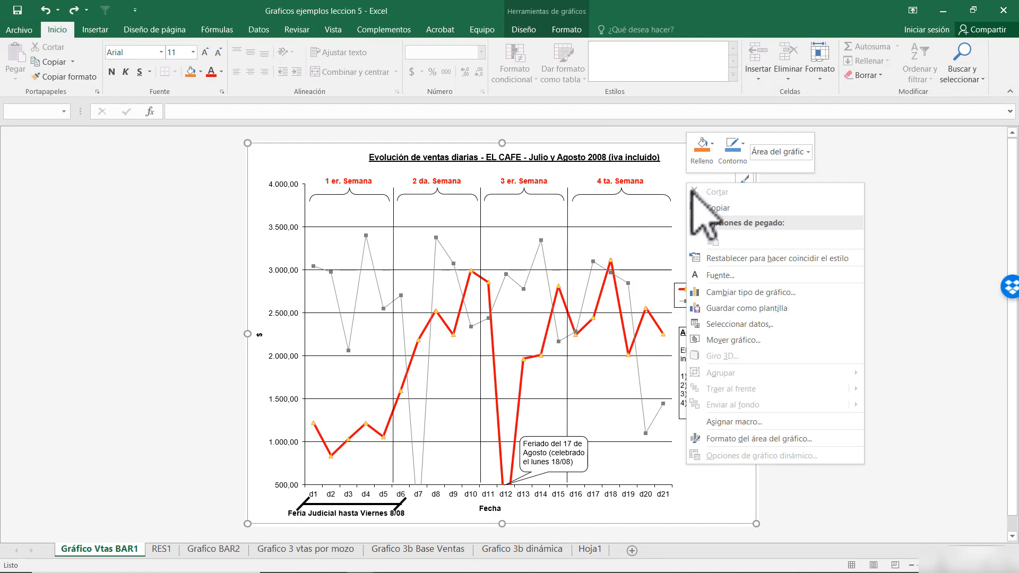
click(772, 324)
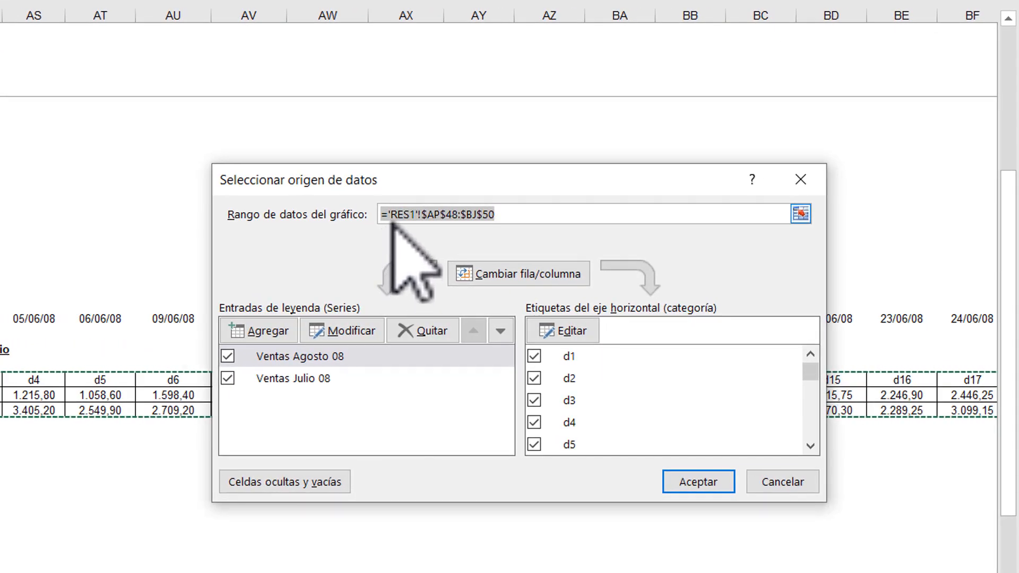
click(491, 214)
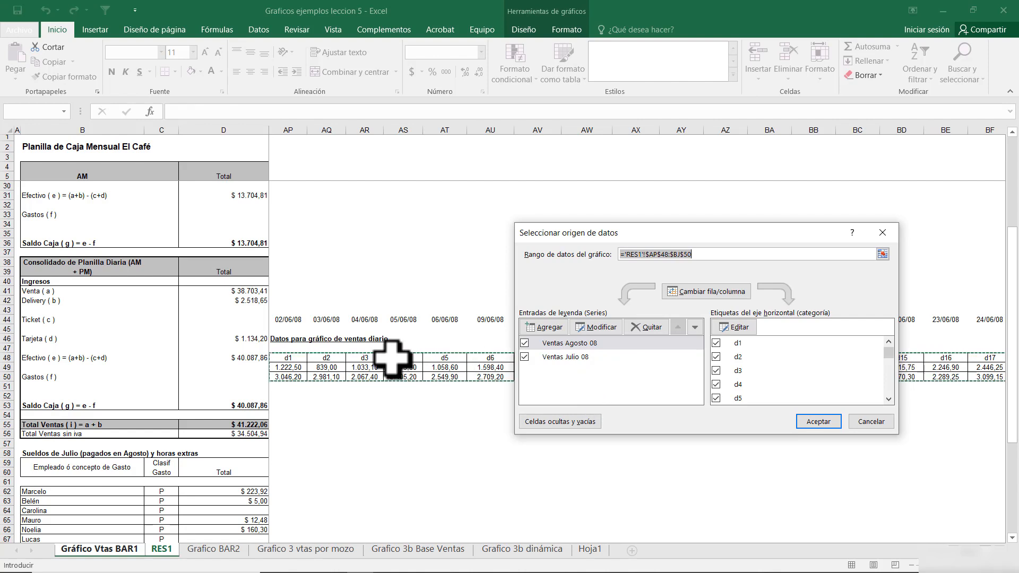
click(873, 424)
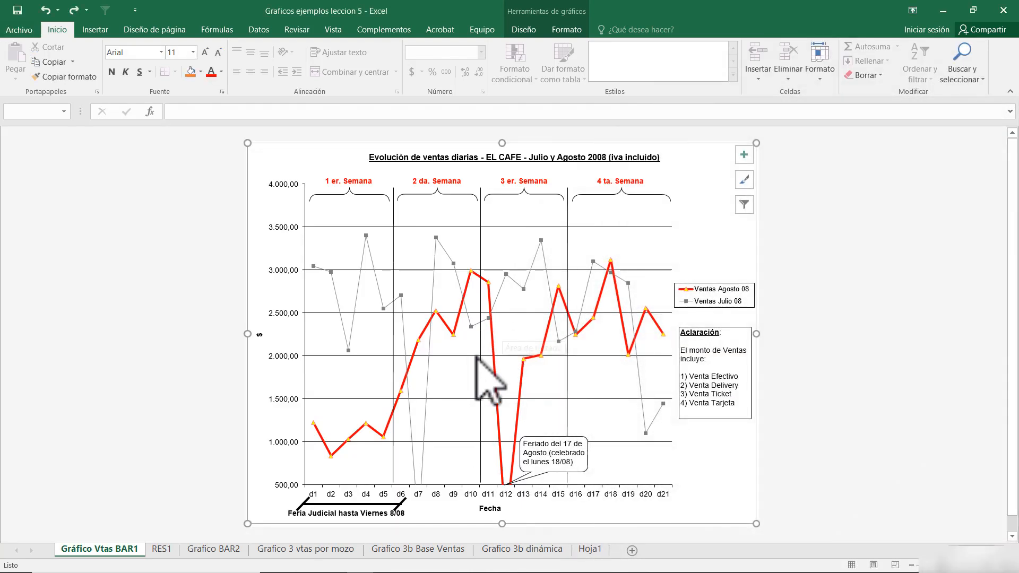
mouse_move(120, 569)
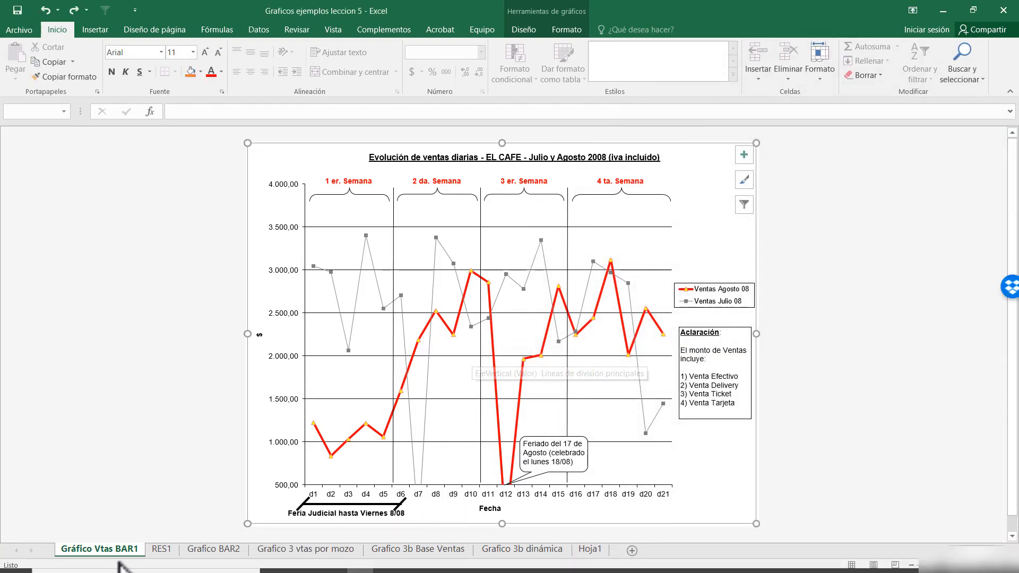
Open the RES1 sheet from its first cells and highlight the daily columns d1 to d11 of the monthly cash sheet
click(162, 549)
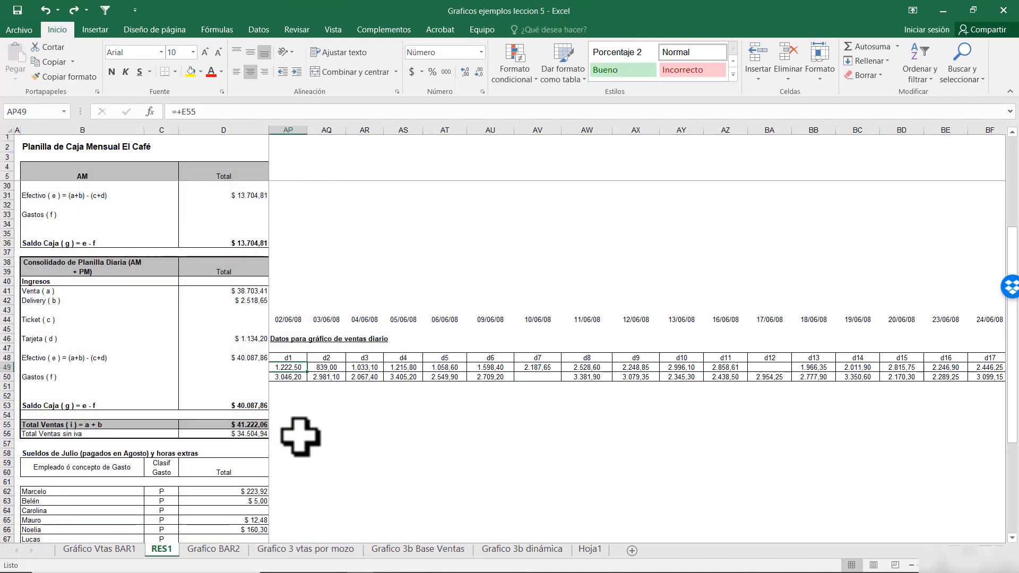
key(ctrl+Home)
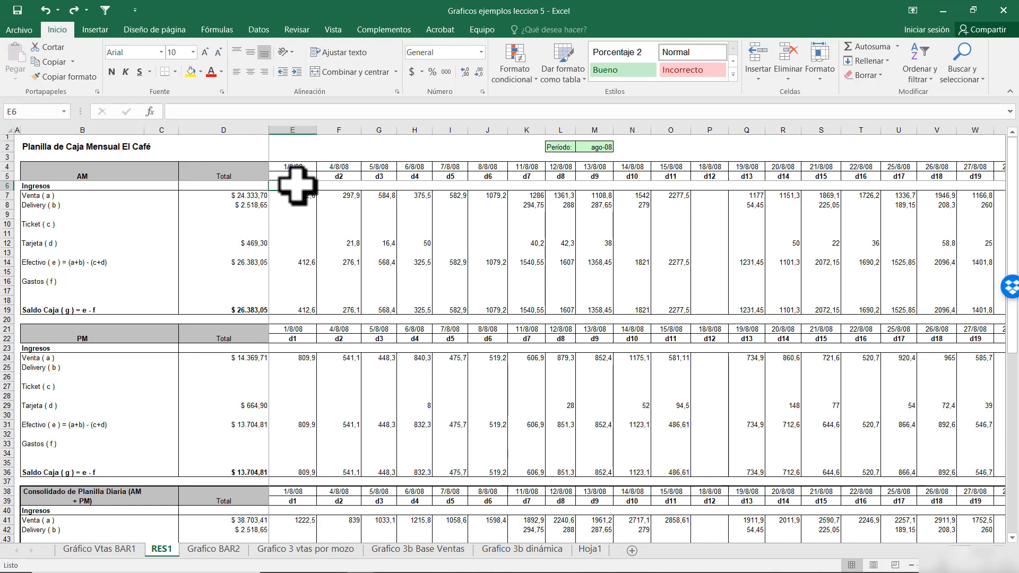
scroll(269, 192, down, 5)
scroll(270, 192, up, 5)
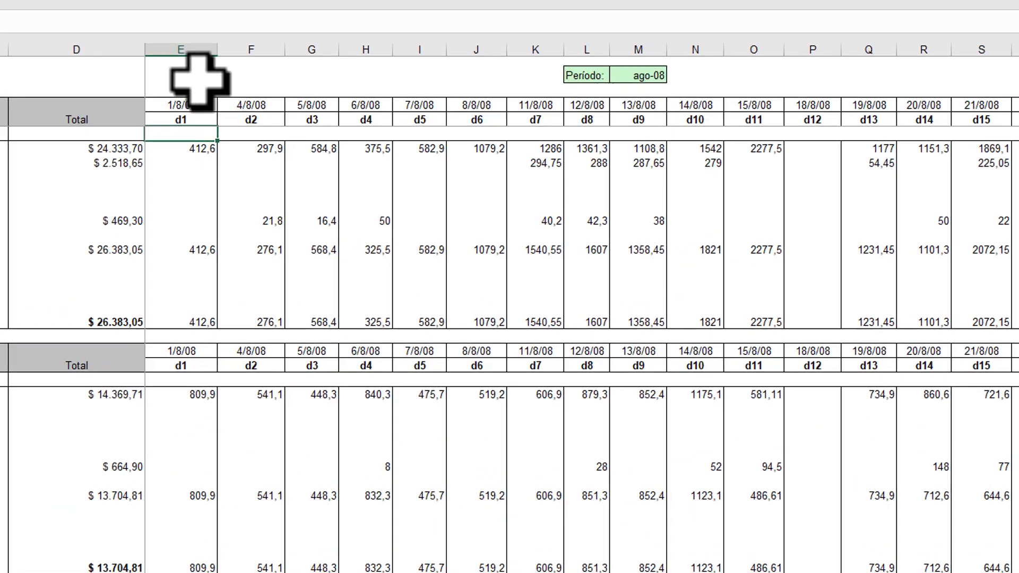
drag(292, 130, 427, 130)
drag(379, 35, 770, 24)
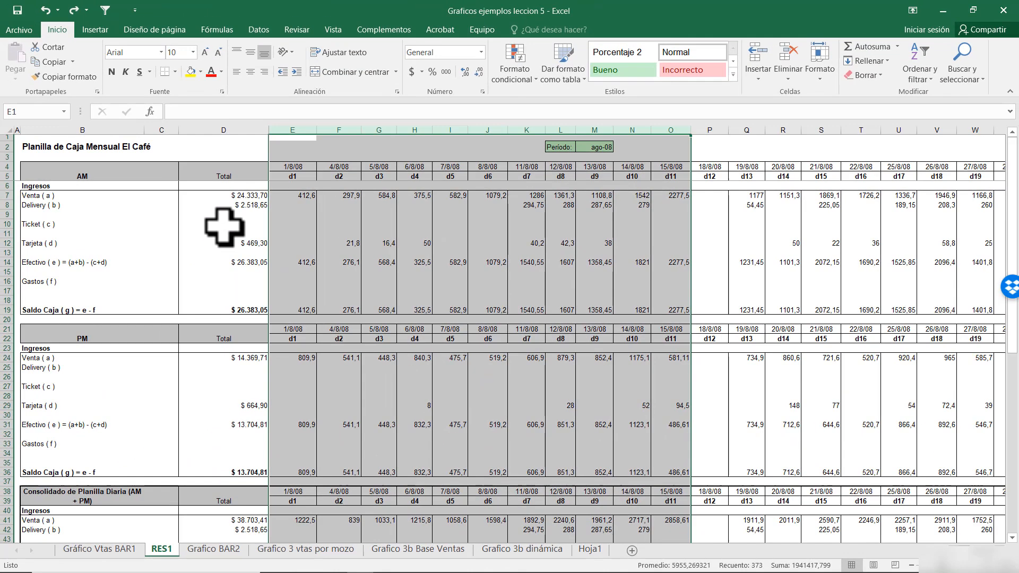
Highlight the PM block in rows 21 to 36 and the consolidated AM + PM block in rows 38 to 53 on RES1
click(49, 191)
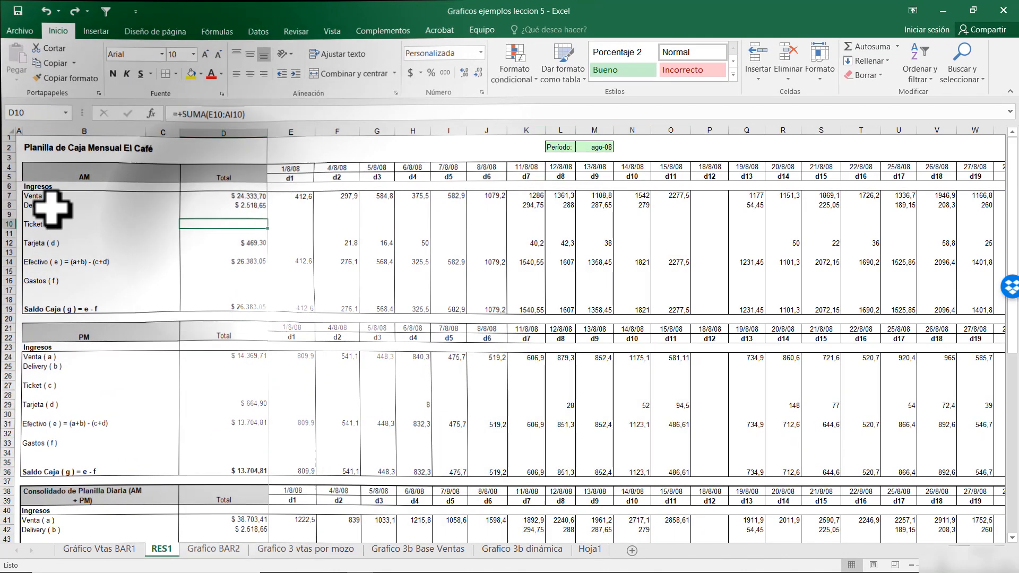
drag(3, 168, 18, 468)
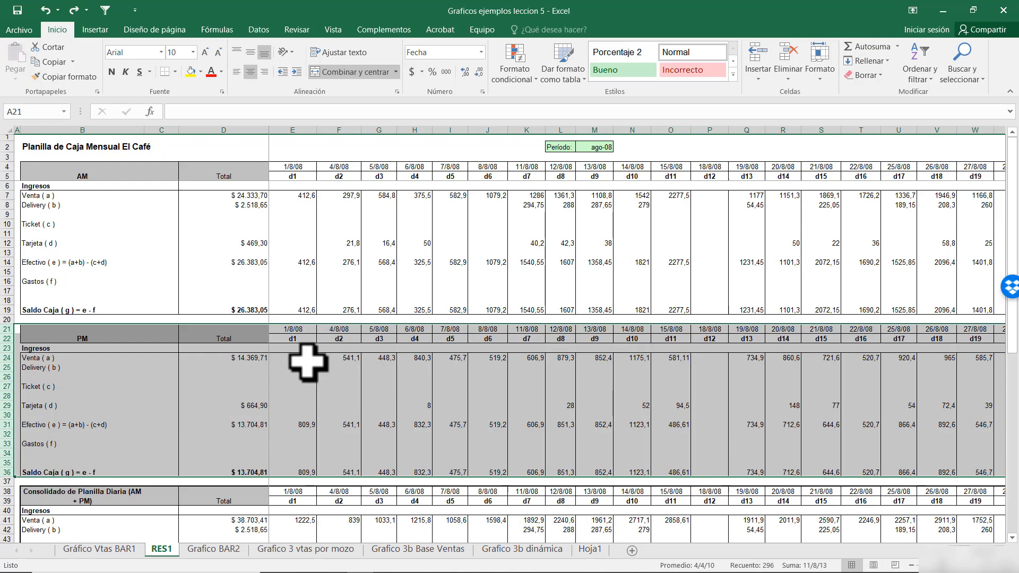
scroll(308, 363, down, 6)
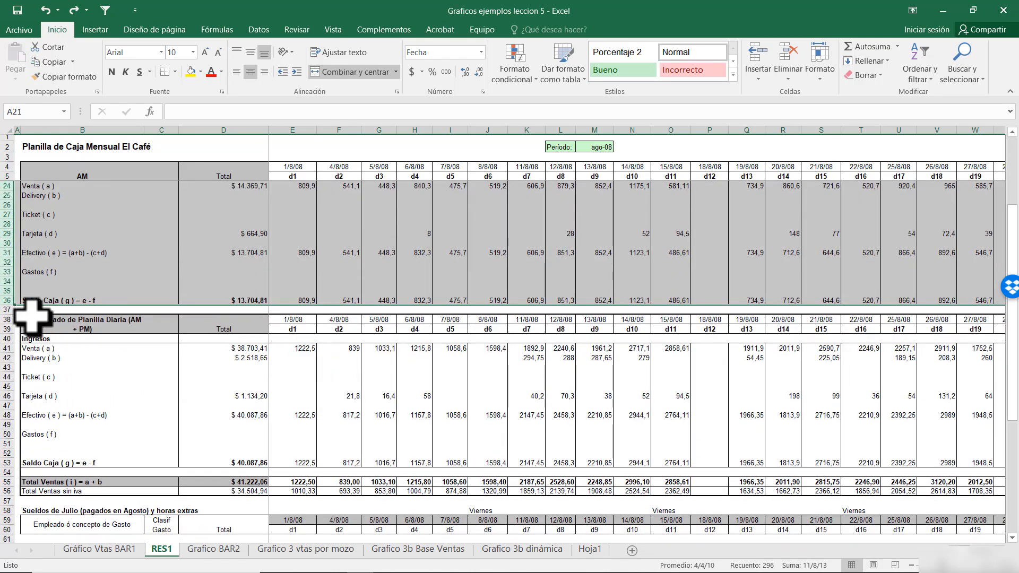
drag(5, 320, 9, 463)
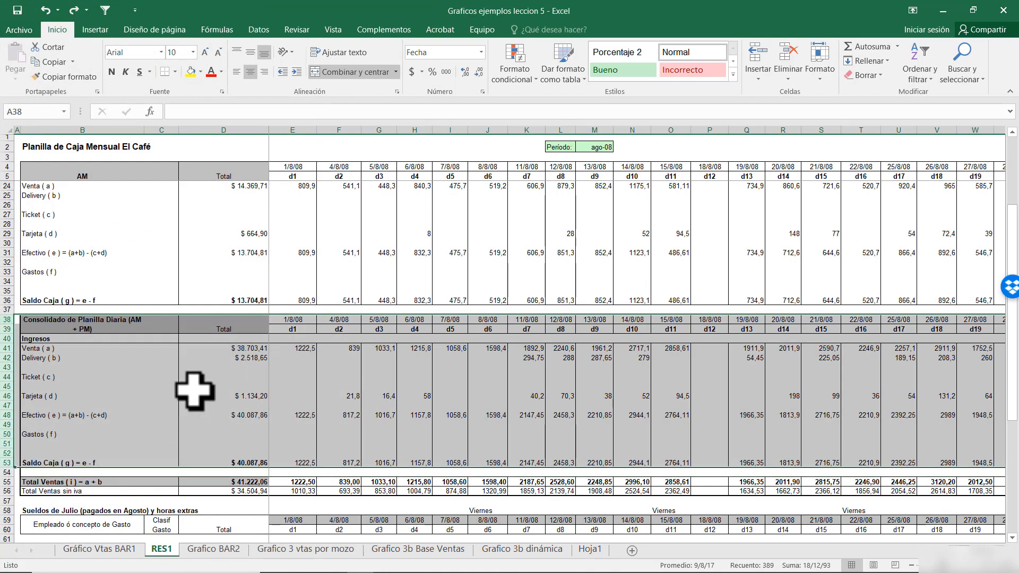
Highlight the Total Ventas and Total Ventas sin iva rows below the consolidated block
scroll(195, 390, down, 1)
scroll(195, 390, down, 2)
scroll(196, 385, down, 1)
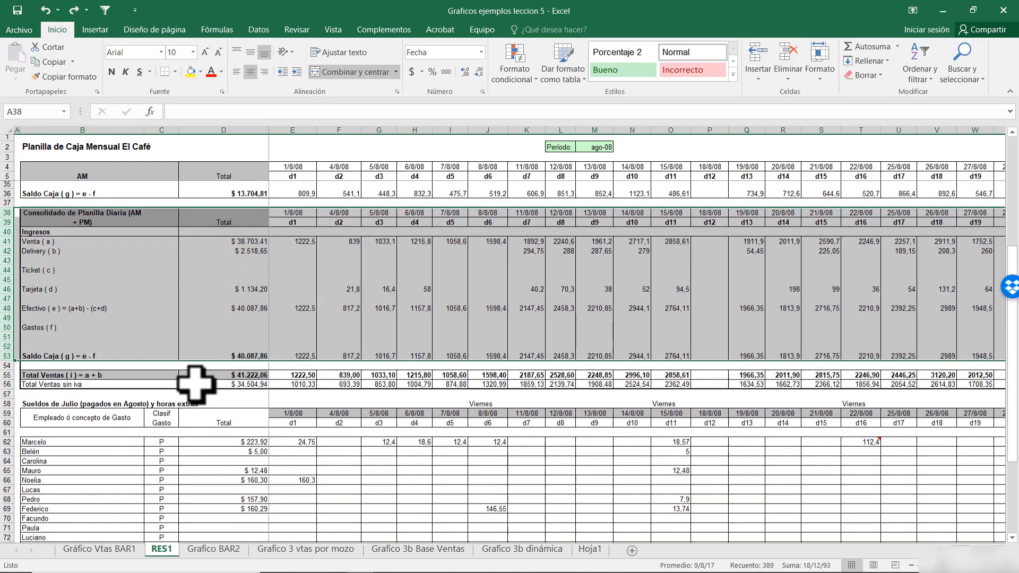
scroll(195, 385, up, 2)
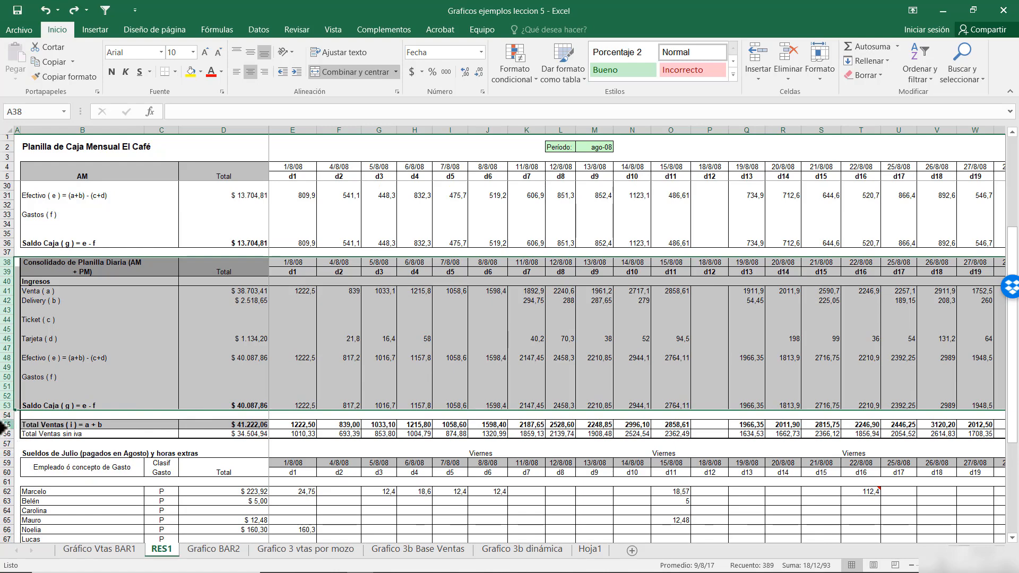
drag(6, 424, 5, 434)
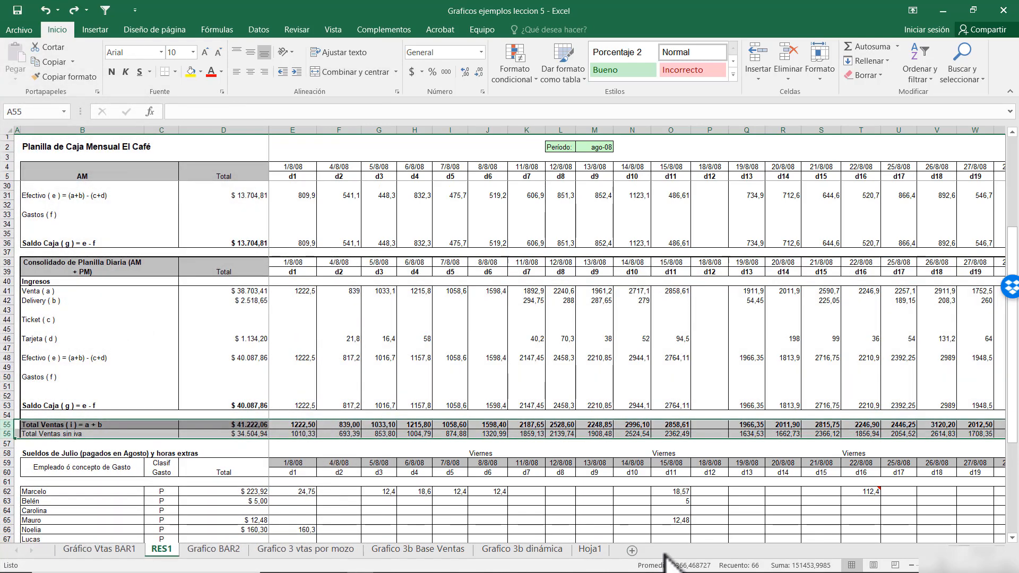
Inspect the August d1 formula in the Datos para gráfico de ventas diario table, and return to the Gráfico Vtas BAR1 sheet
scroll(637, 340, right, 6)
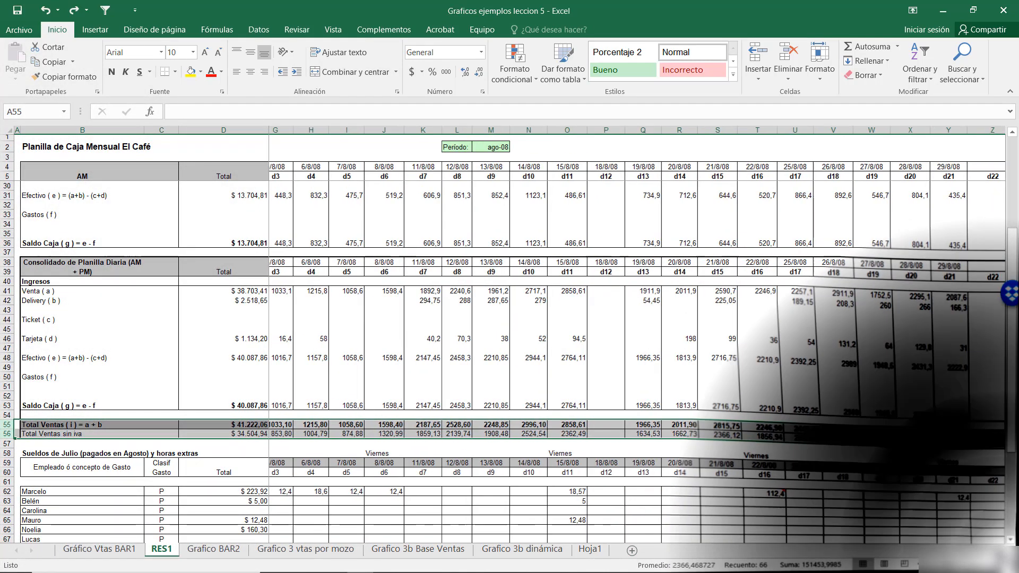
scroll(637, 339, right, 7)
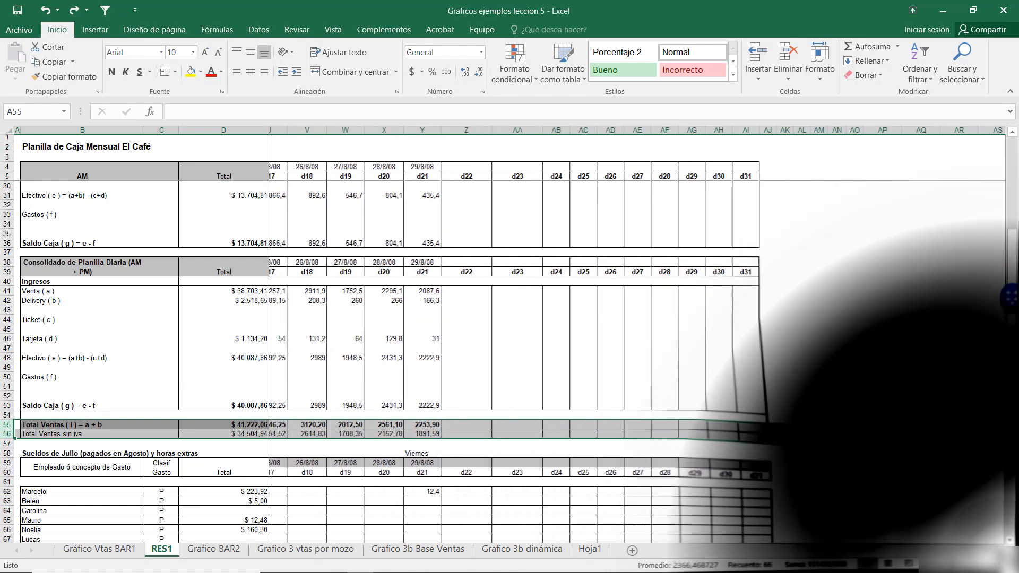
scroll(637, 340, right, 4)
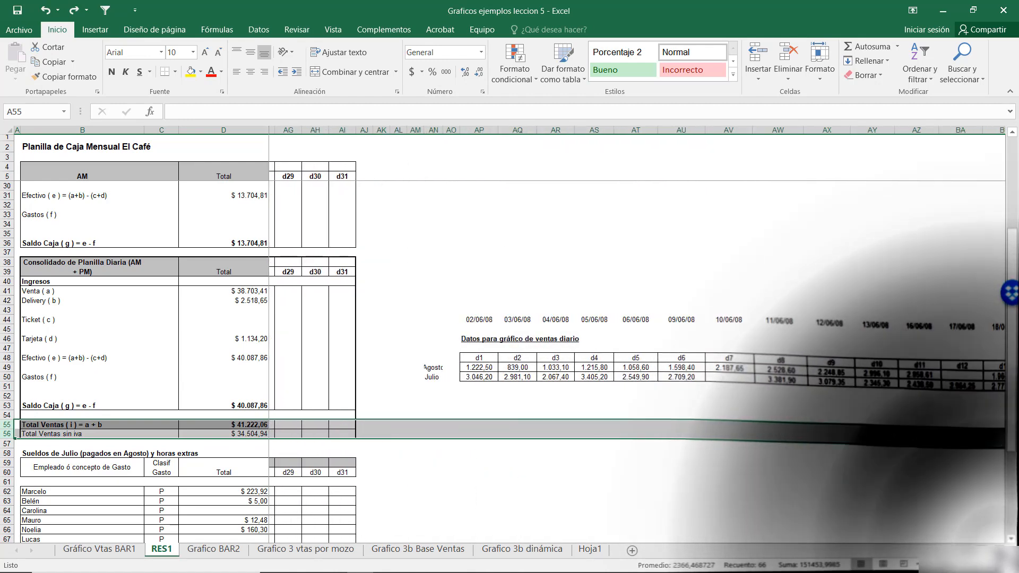
click(424, 367)
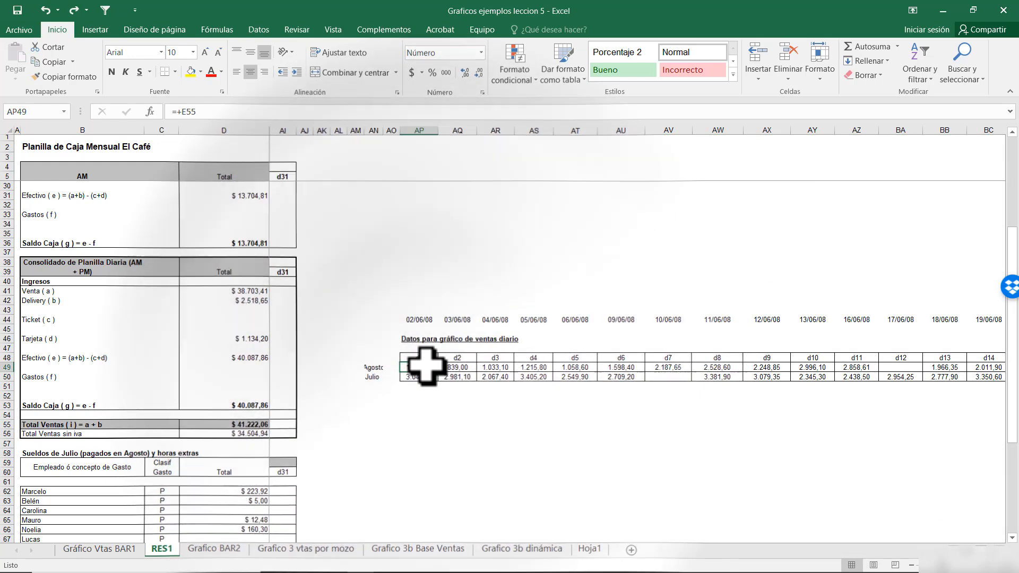
click(125, 549)
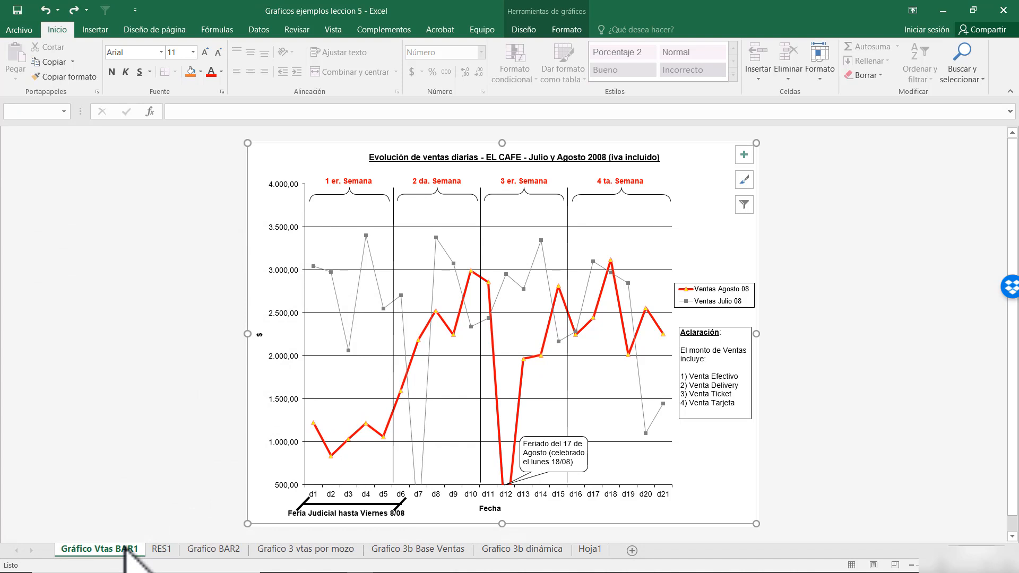
Open the Grafico BAR2 sheet and examine the source cells of the Distribución de Ventas por Sector / Destino chart
click(218, 548)
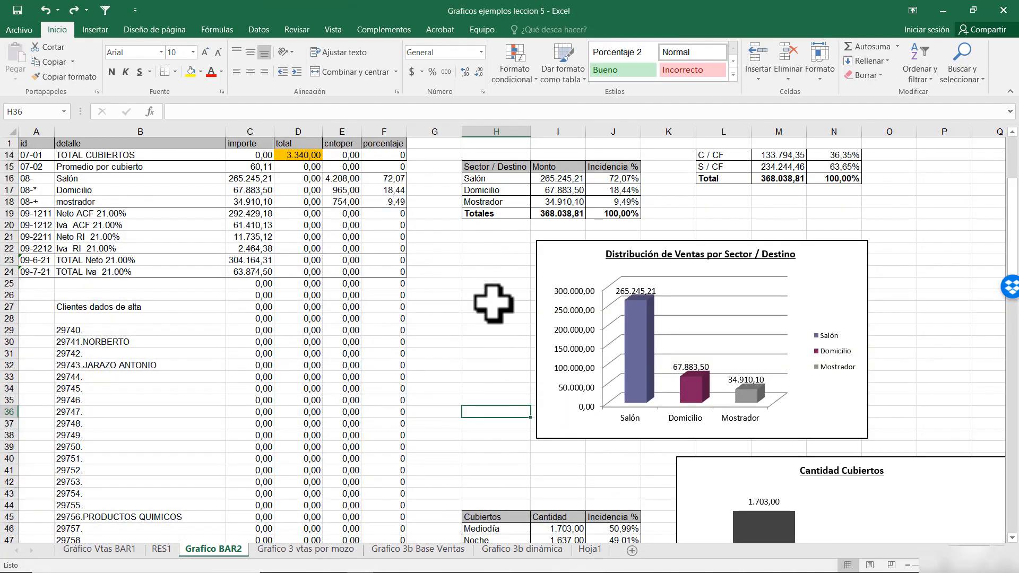
click(815, 267)
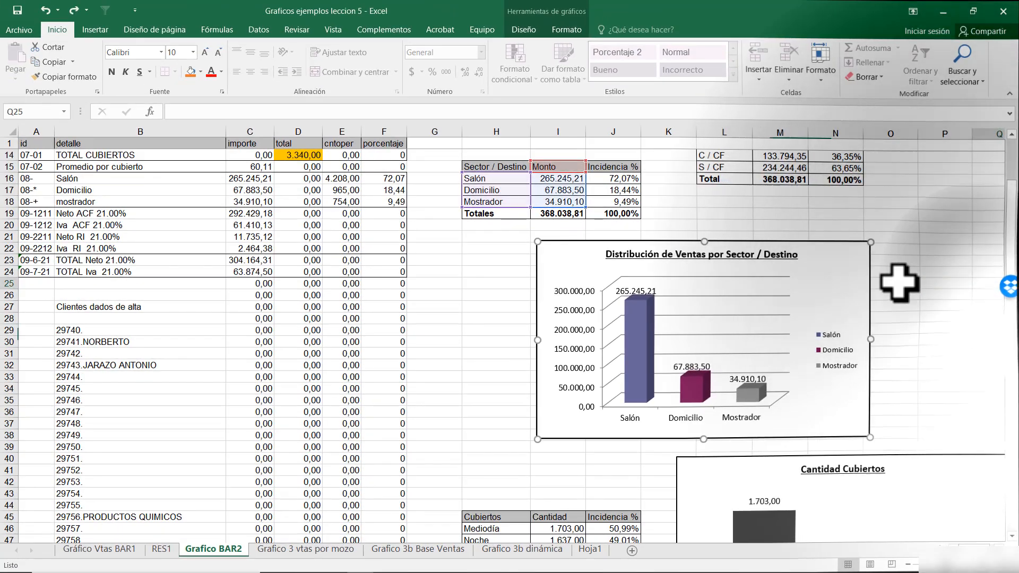
click(976, 282)
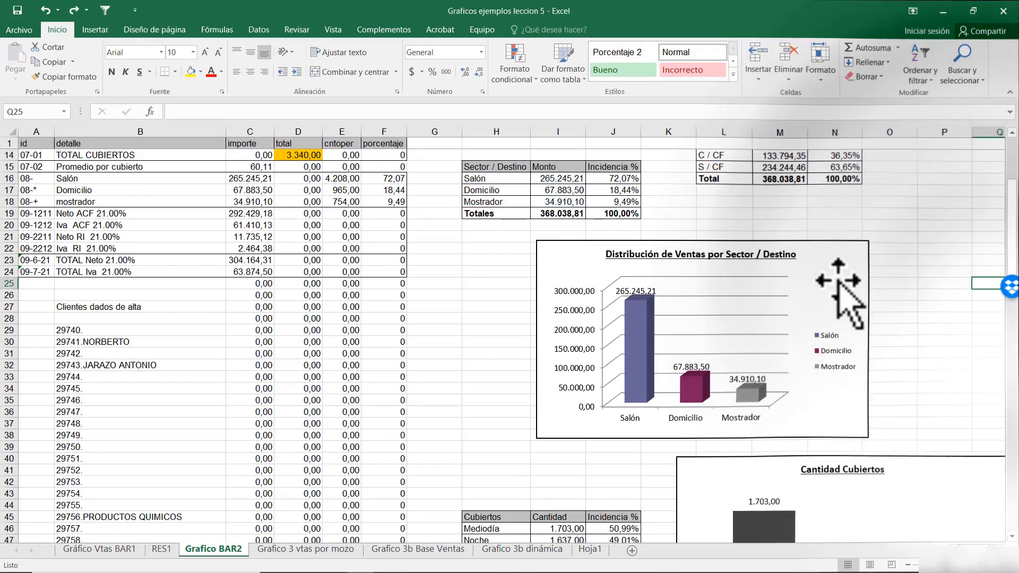
click(837, 286)
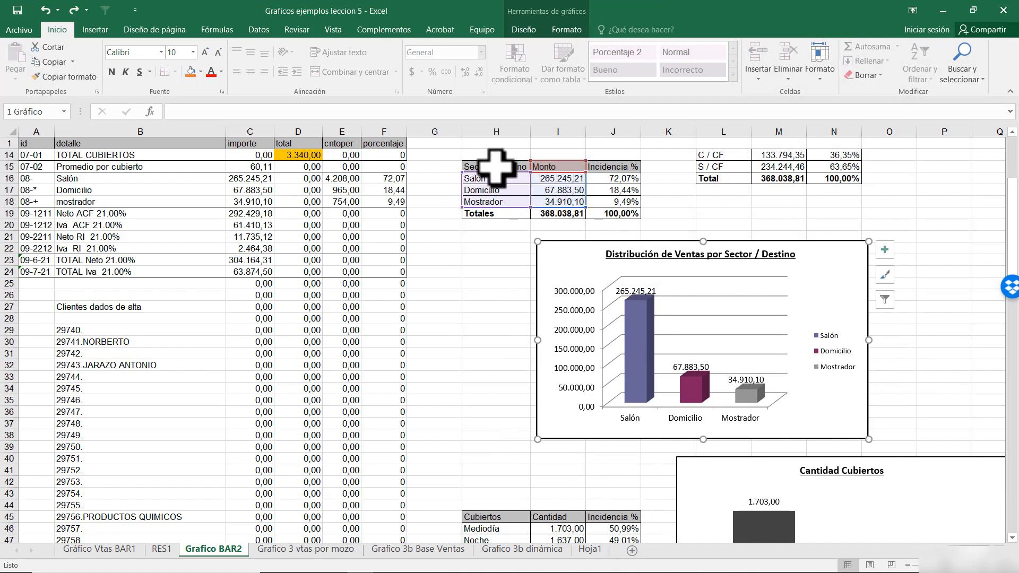
click(566, 201)
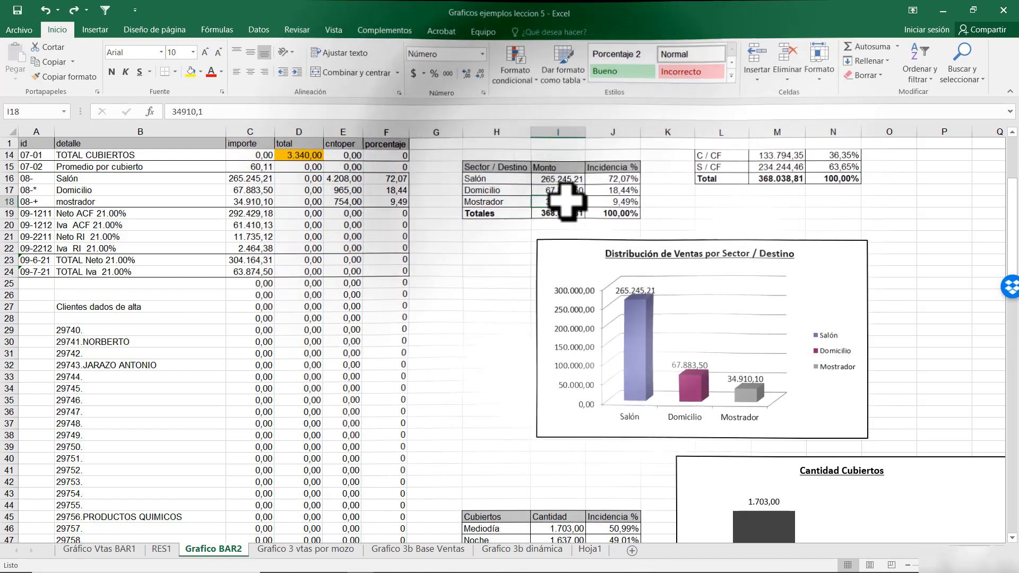
Change the Distribución de Ventas chart to the clustered 3D column variant that plots Salón, Domicilio and Mostrador as separate series
click(831, 268)
right_click(830, 268)
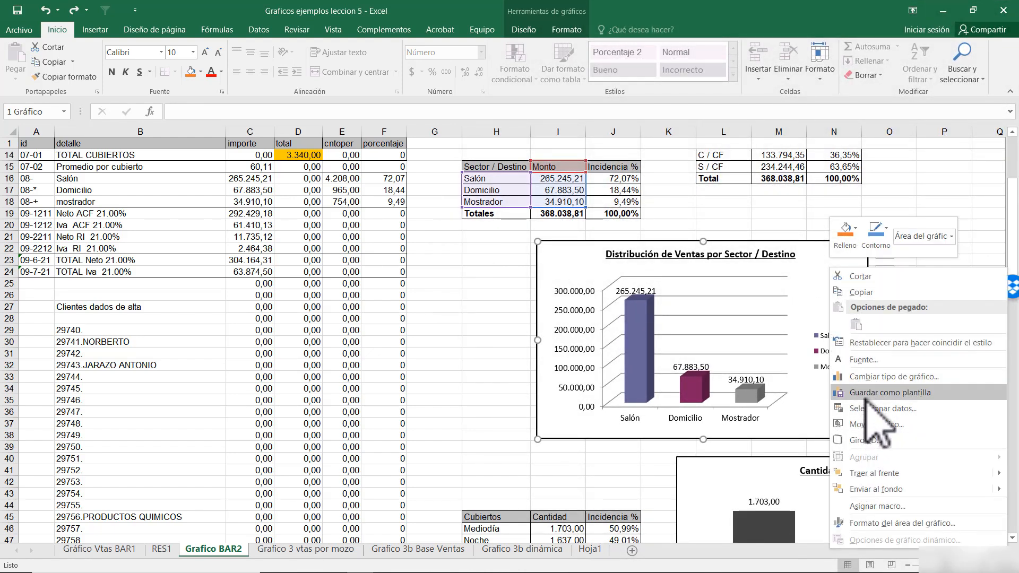
click(873, 374)
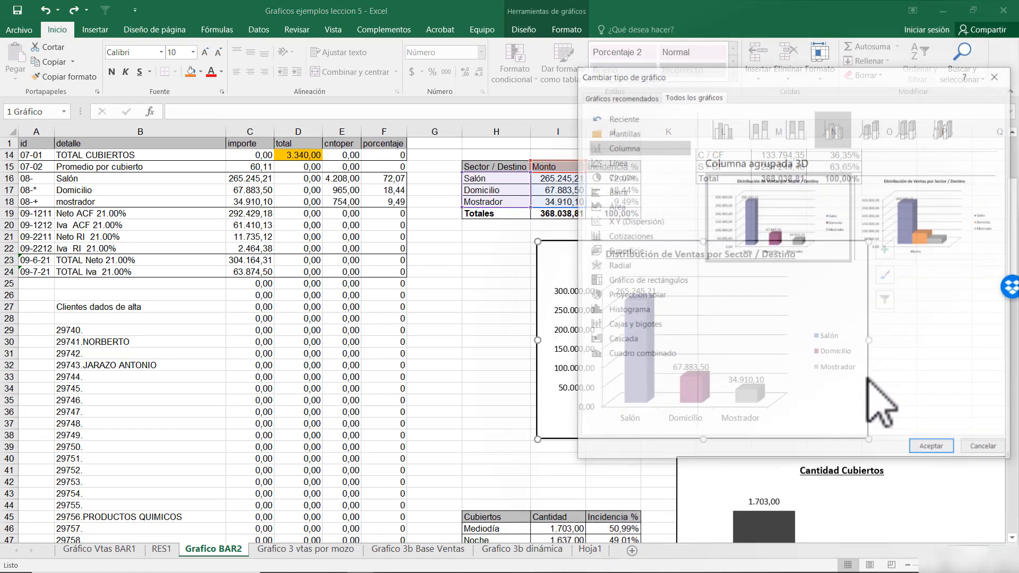
mouse_move(914, 237)
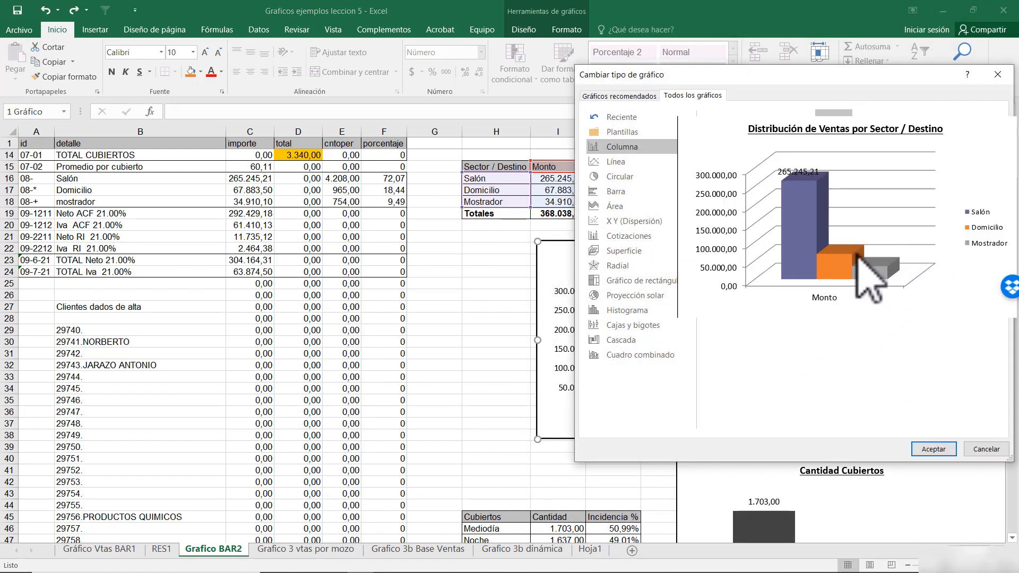
mouse_move(853, 286)
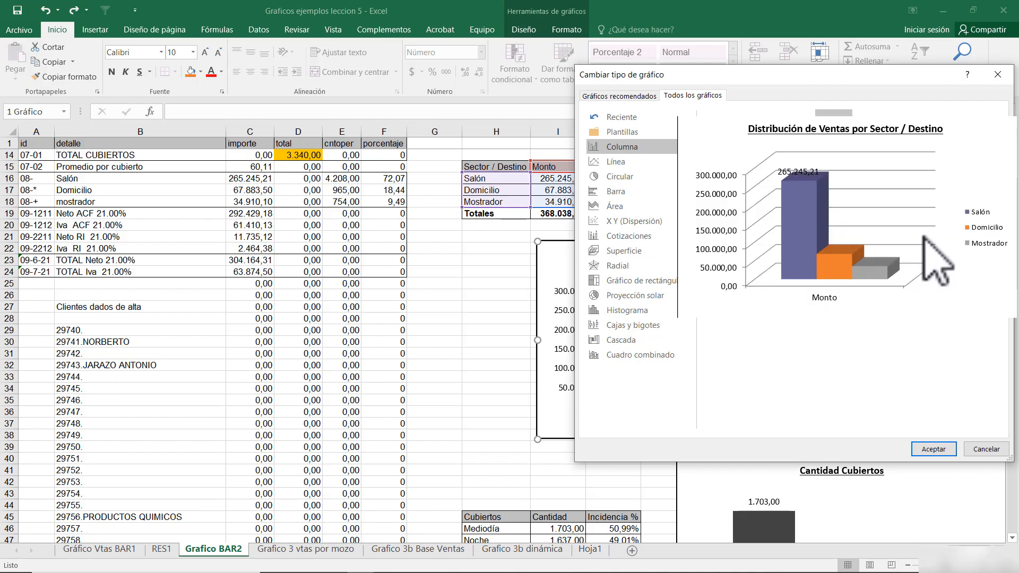
click(933, 449)
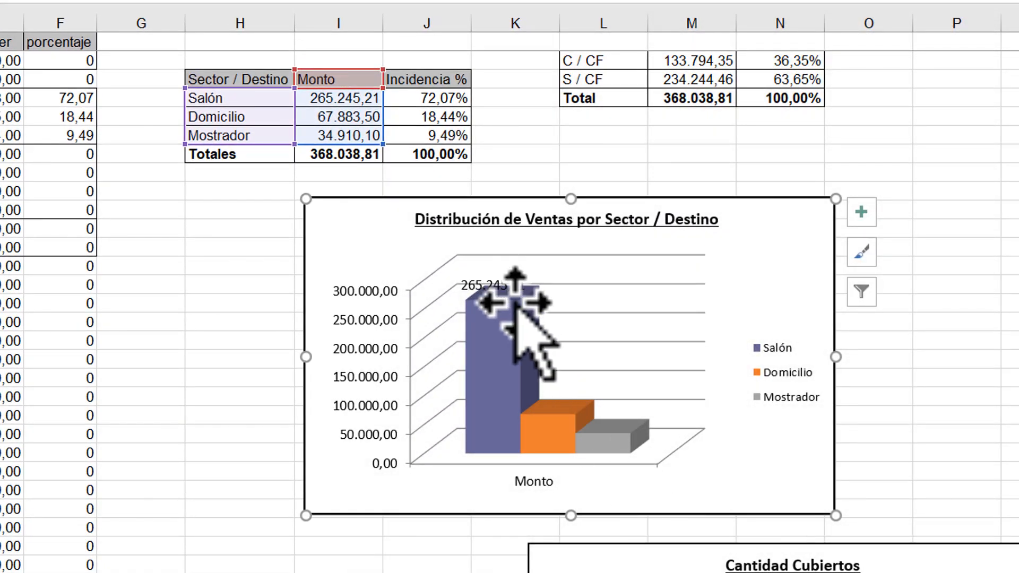
Remove the Salón column's data label and check the source cells of the Salón and Domicilio series
click(492, 287)
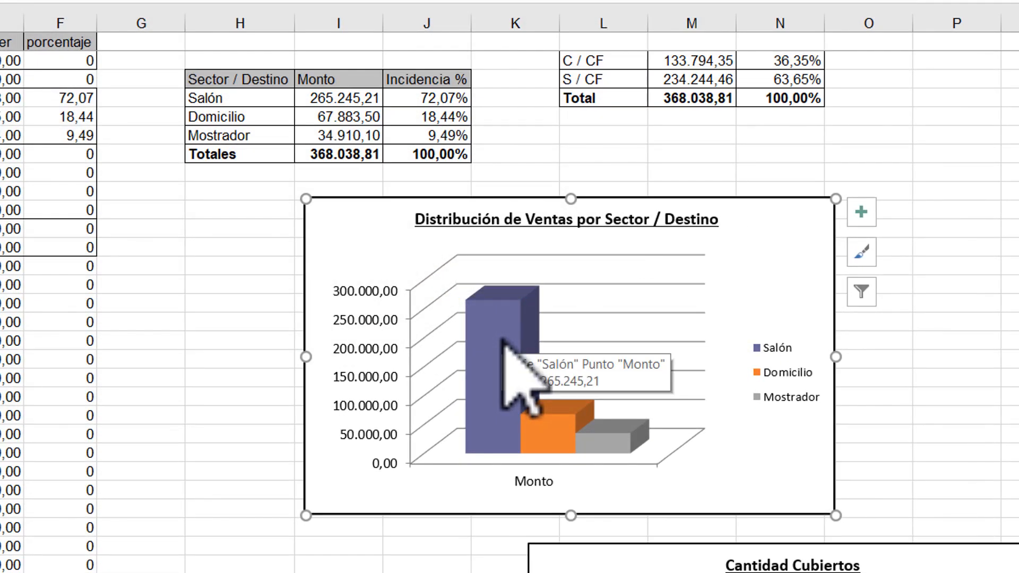
click(503, 342)
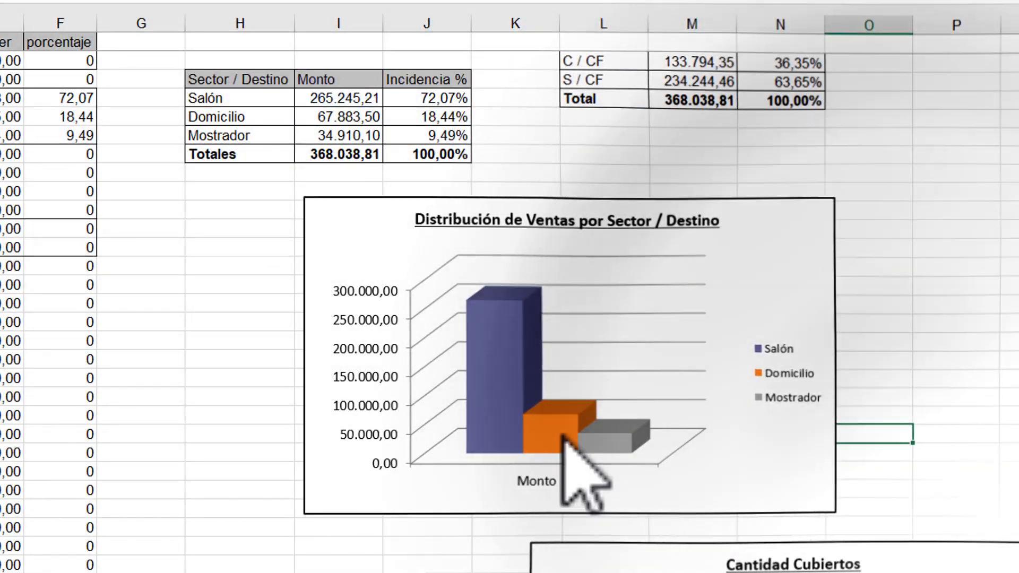
click(562, 439)
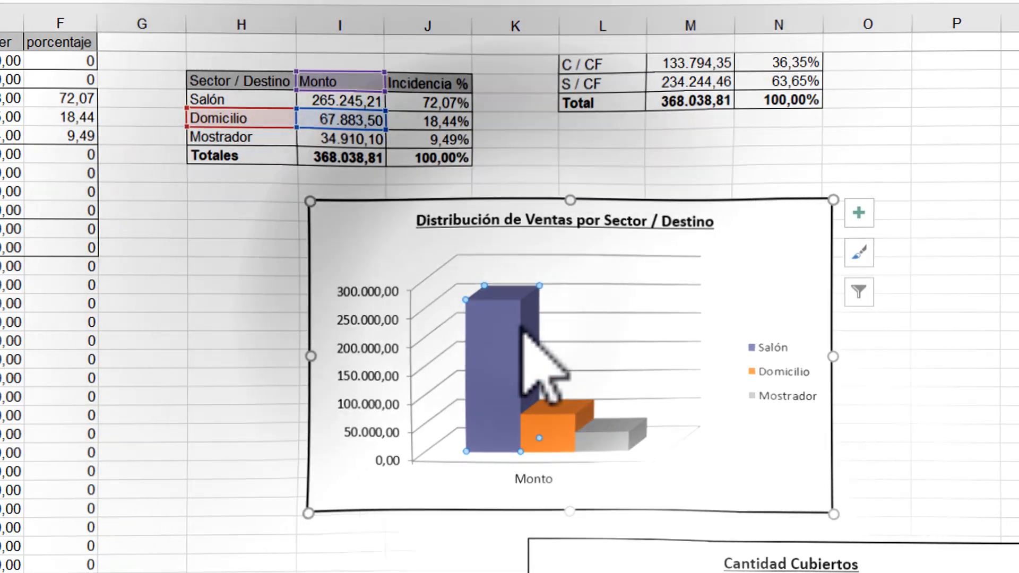
click(523, 326)
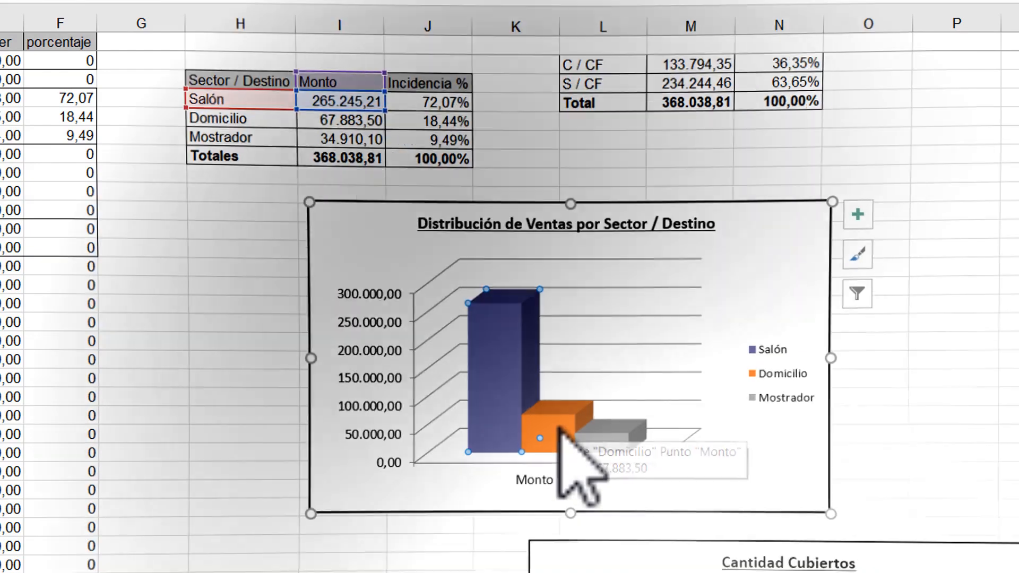
click(569, 413)
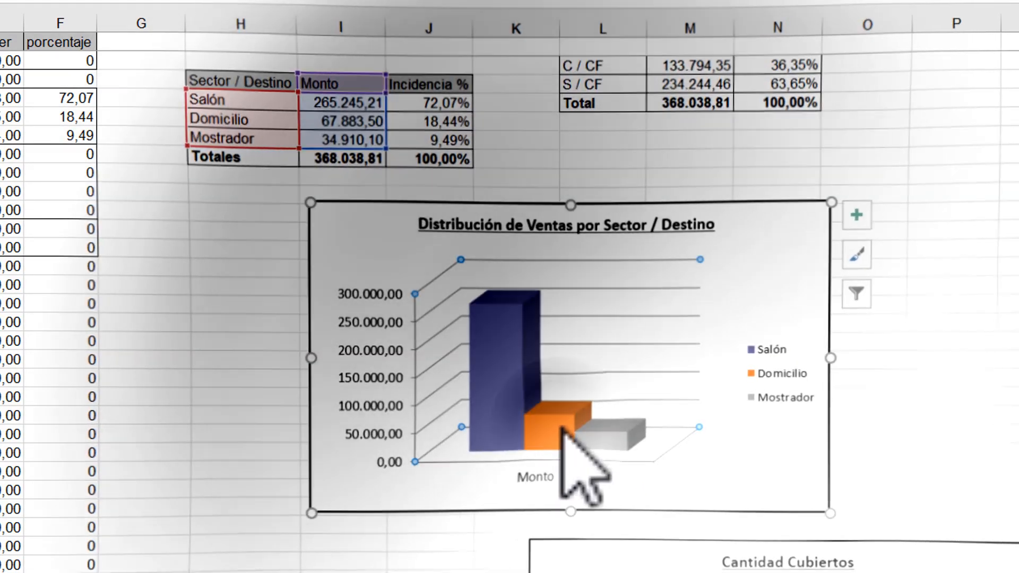
click(563, 427)
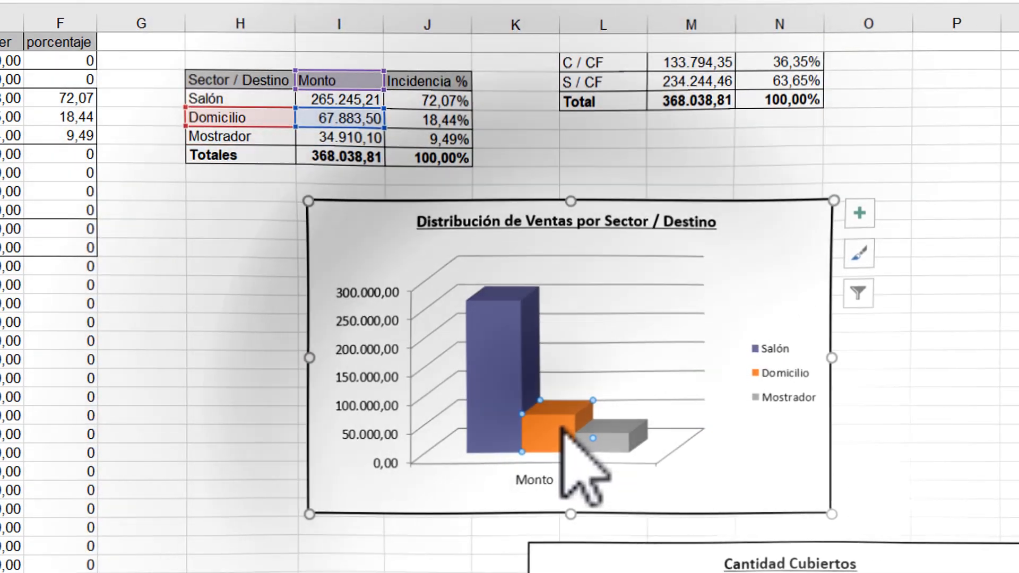
Add data labels to the Salón, Domicilio and Mostrador columns of the Distribución de Ventas chart
click(514, 366)
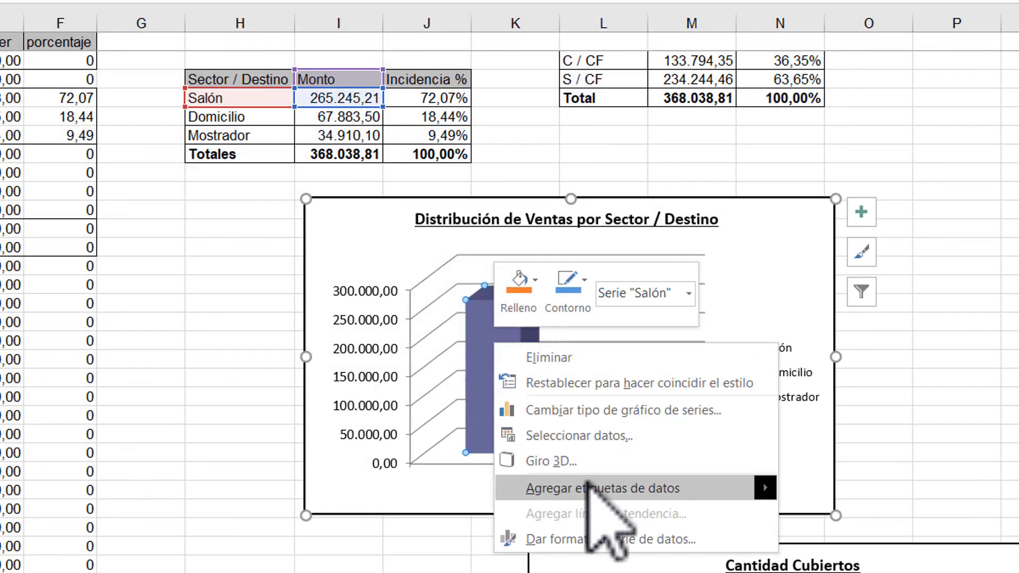
click(588, 485)
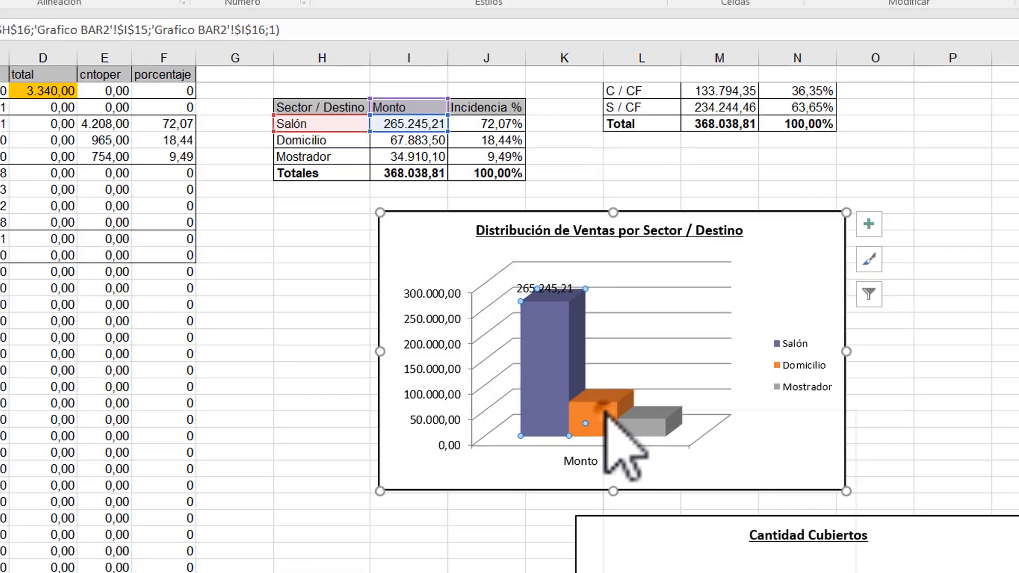
right_click(564, 429)
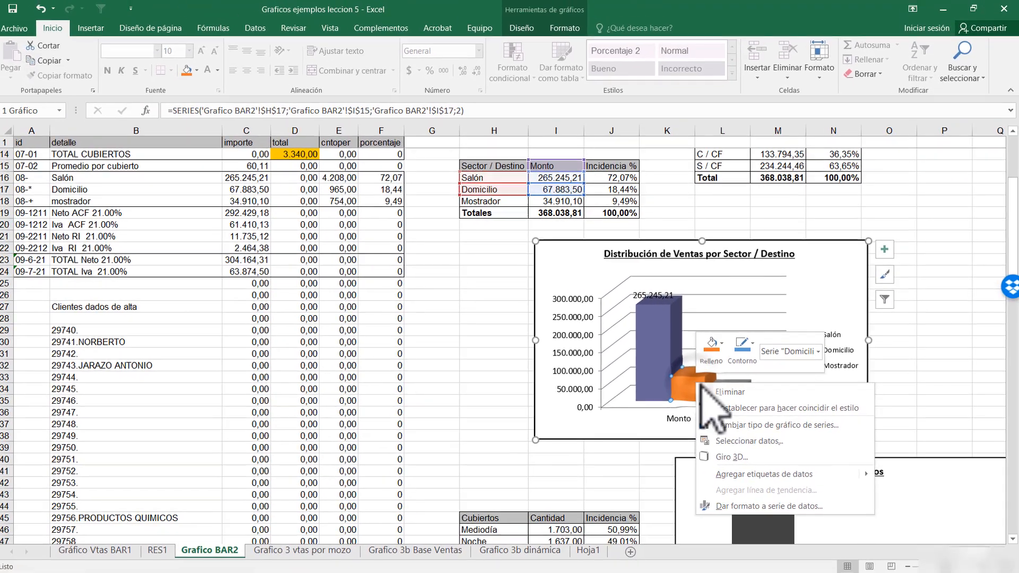
click(737, 473)
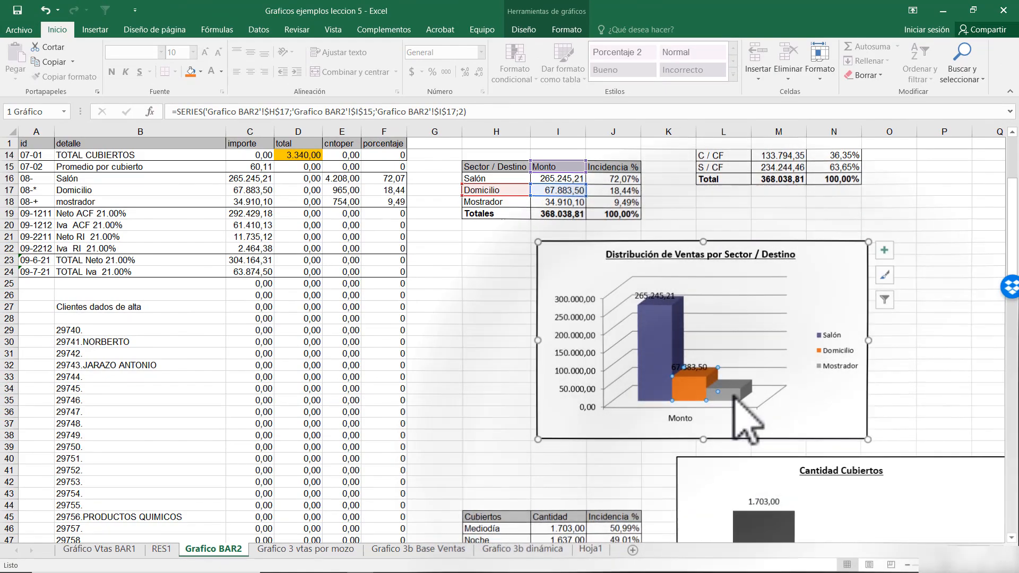
click(799, 478)
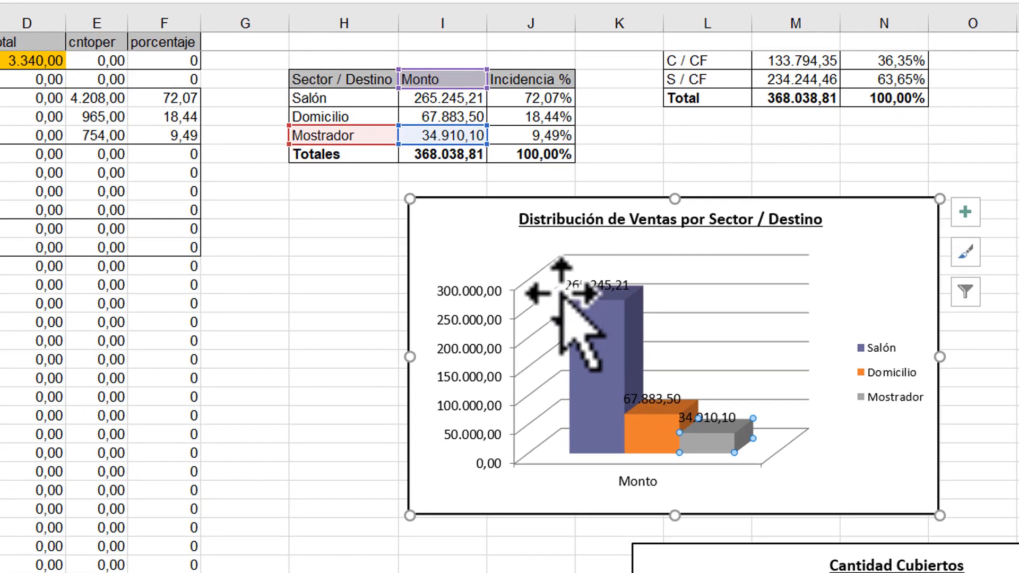
Format the vertical axis values of the Distribución de Ventas chart as 8-point bold text
click(560, 320)
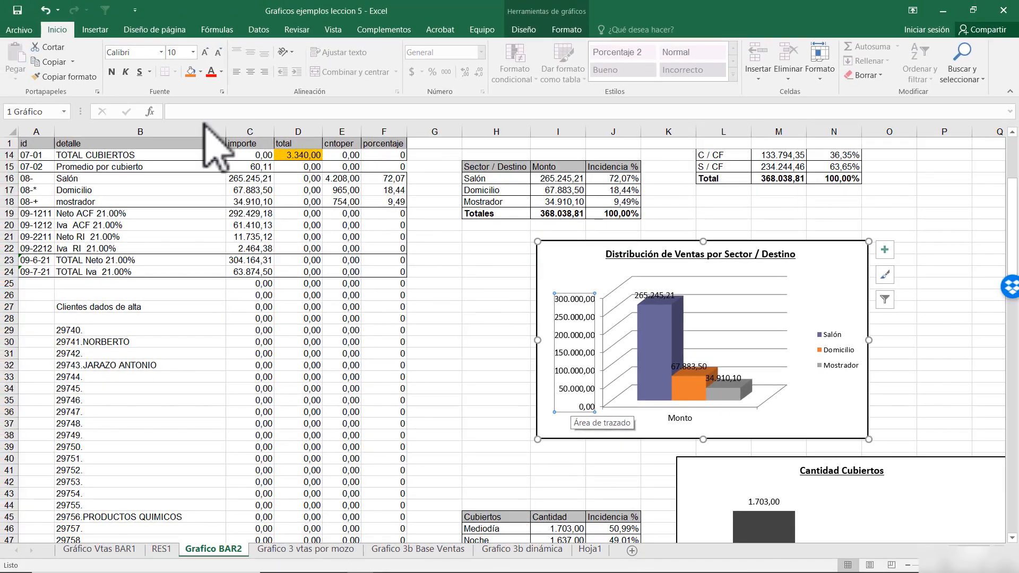
click(193, 52)
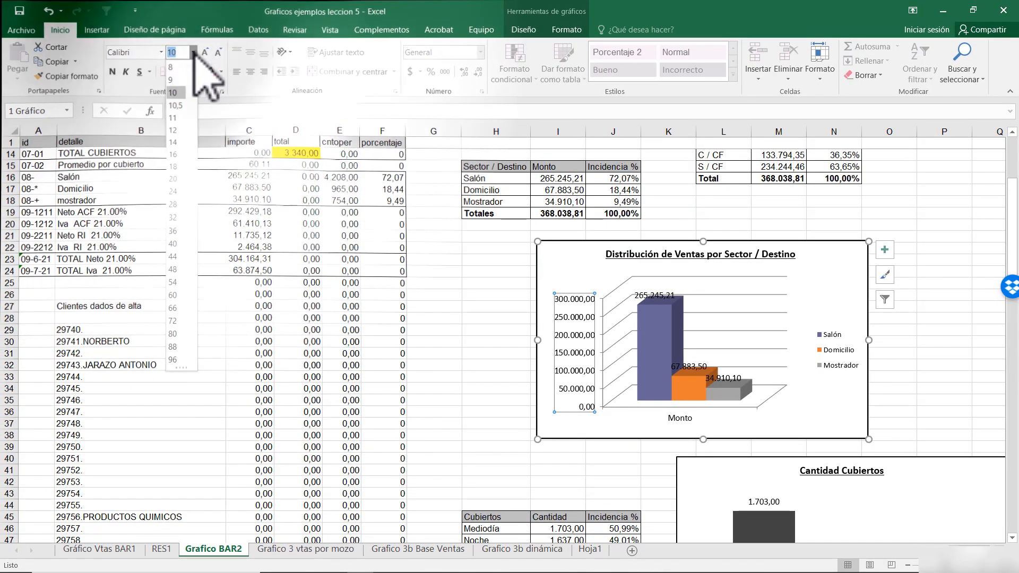
click(180, 67)
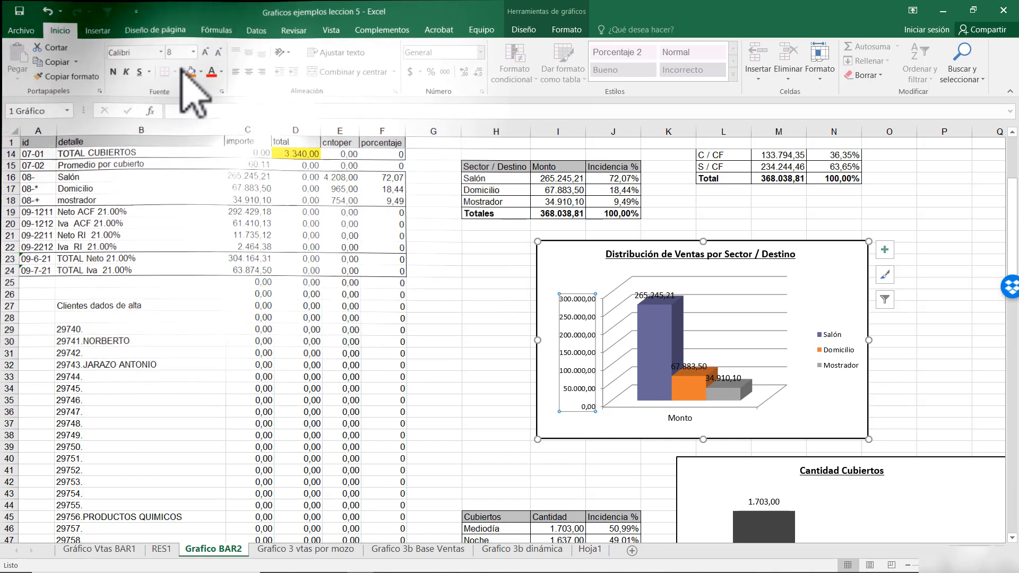
click(112, 73)
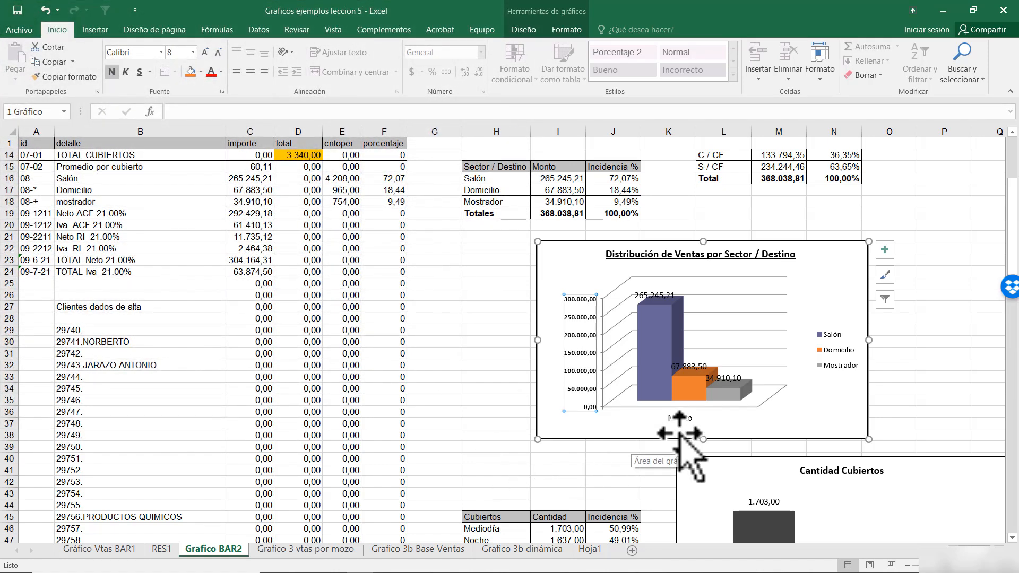
Format the Salón column's data label as red, bold, 14-point text
click(650, 295)
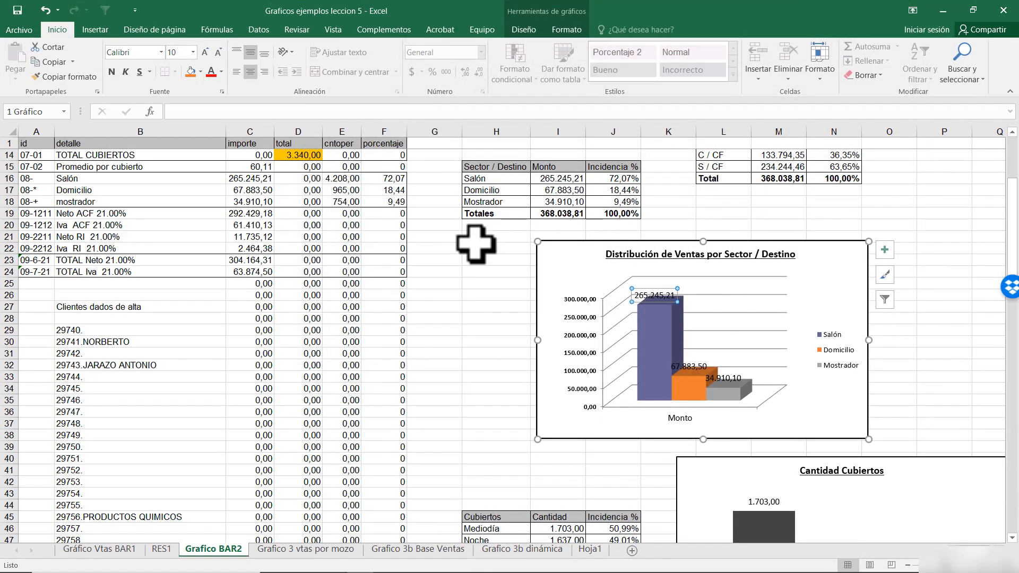
click(211, 72)
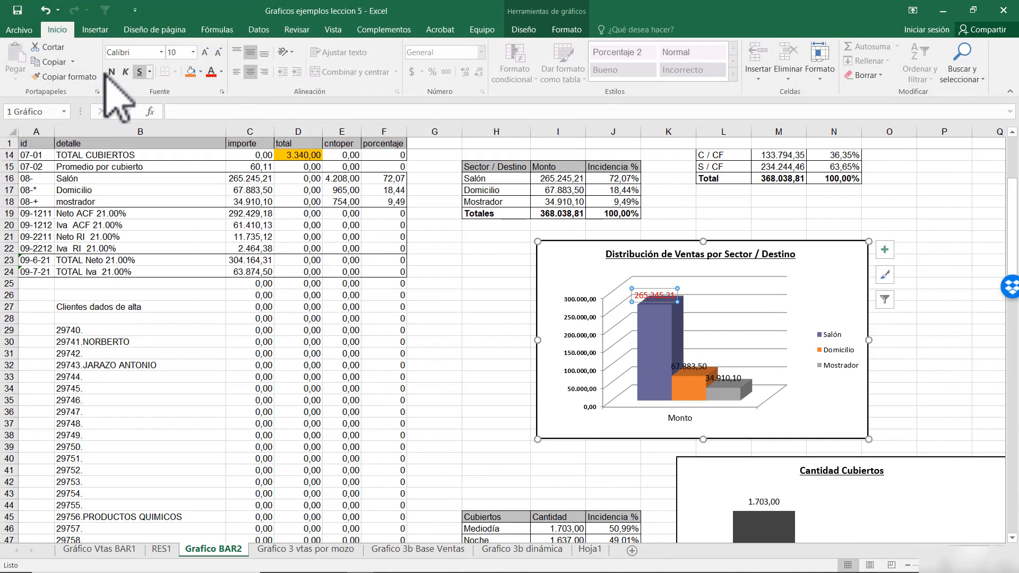
click(111, 72)
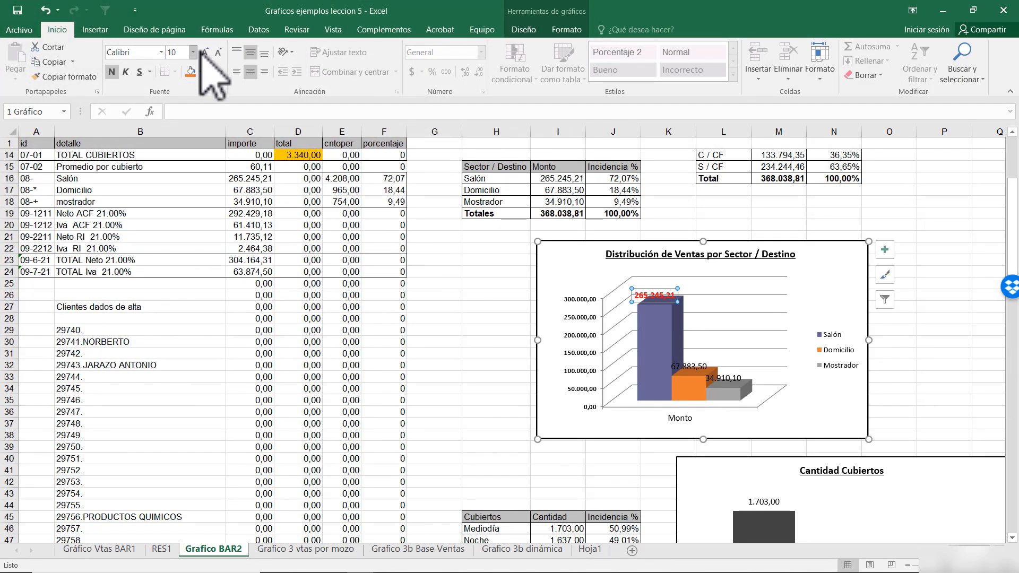
click(193, 52)
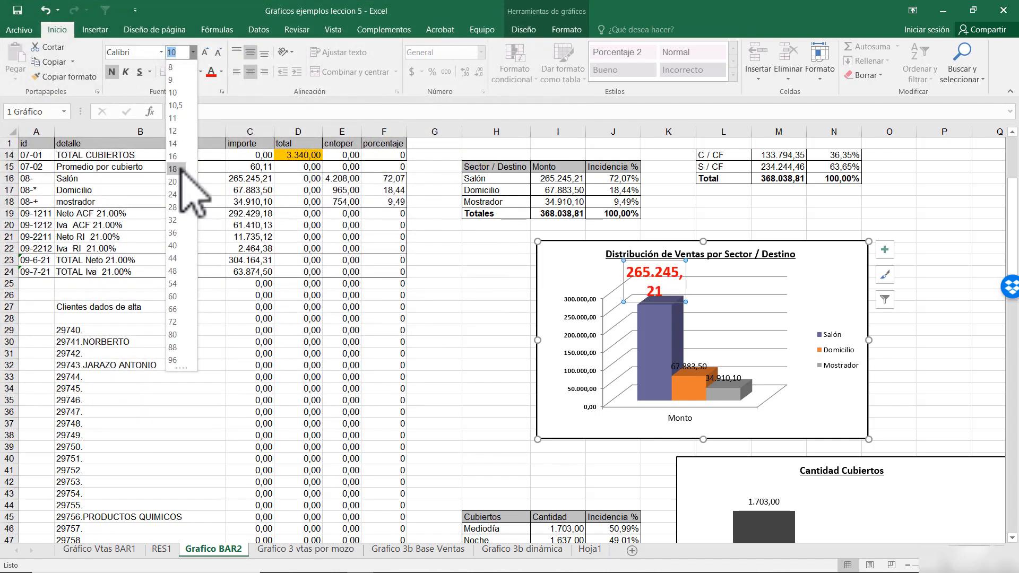
click(181, 141)
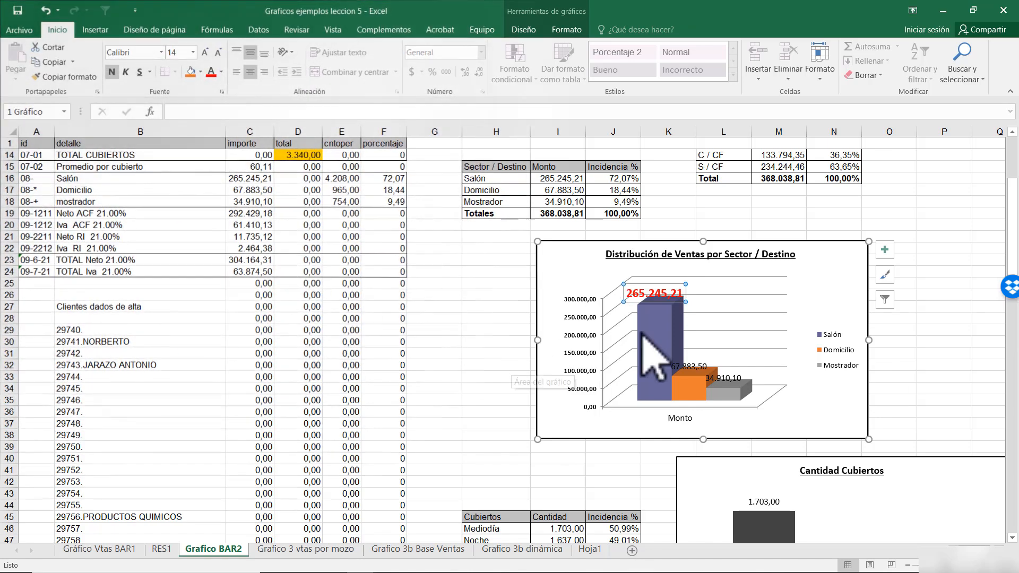
Move the Salón, Domicilio and Mostrador data labels slightly away from their columns and deselect the chart
drag(673, 301, 679, 299)
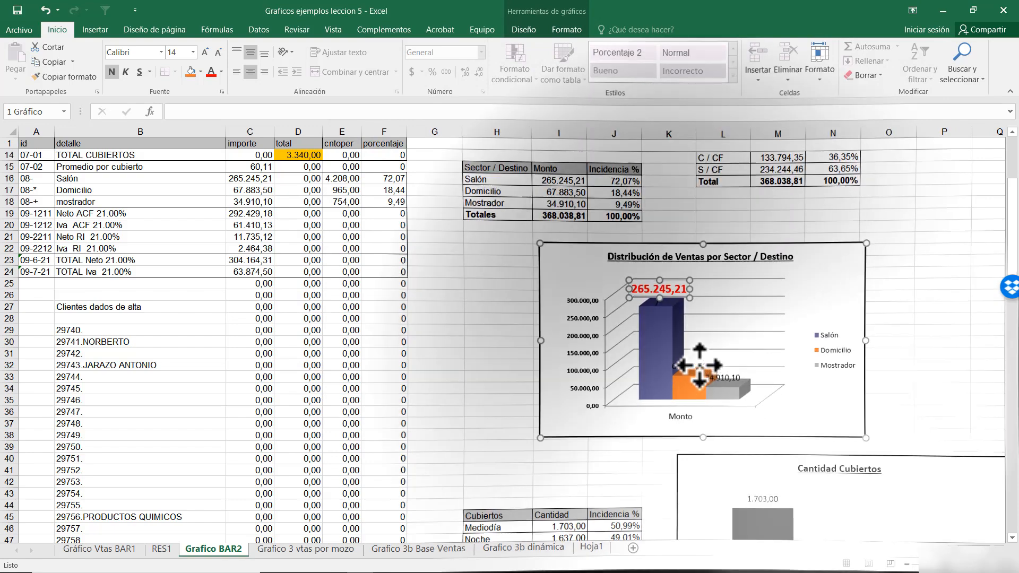
click(701, 365)
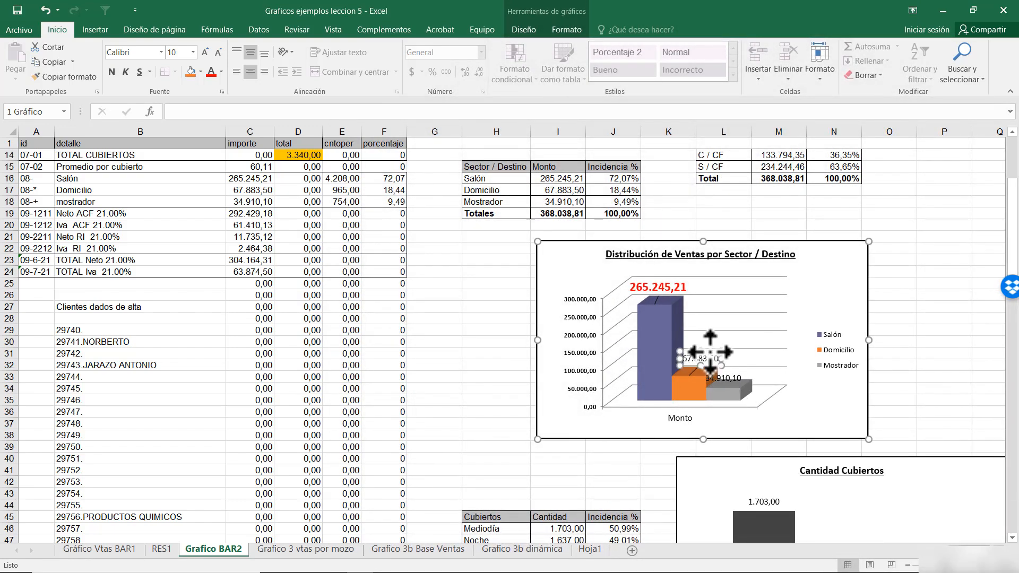
drag(710, 352, 716, 352)
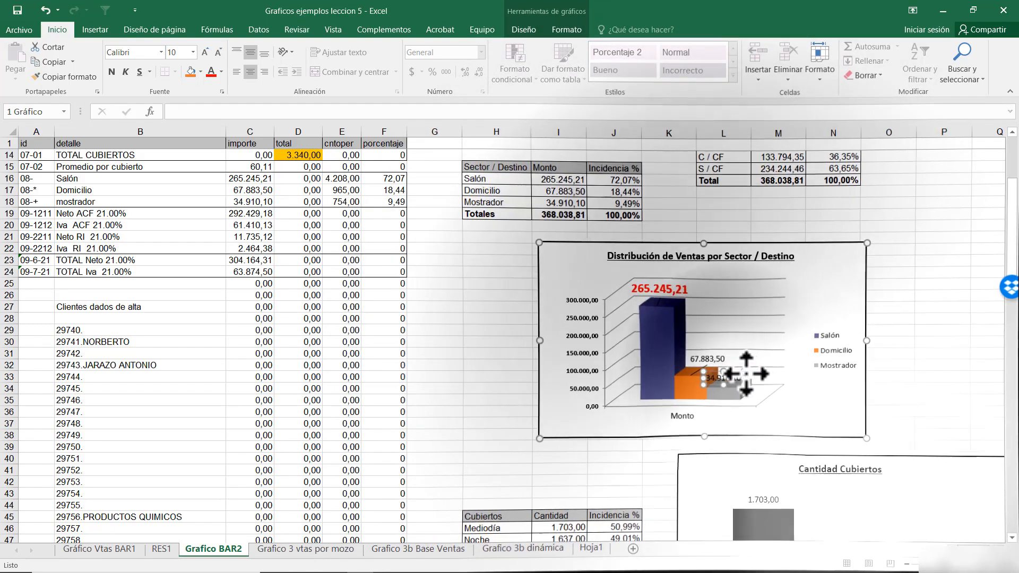
click(754, 374)
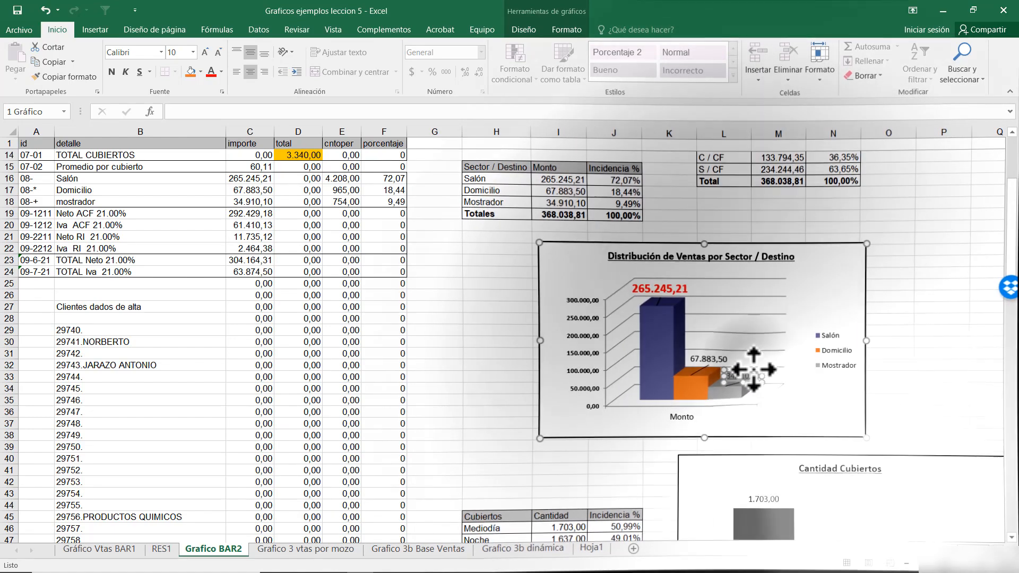
click(943, 365)
Examine the Cubiertos table that feeds the Cantidad Cubiertos chart
scroll(806, 350, down, 3)
scroll(806, 346, down, 1)
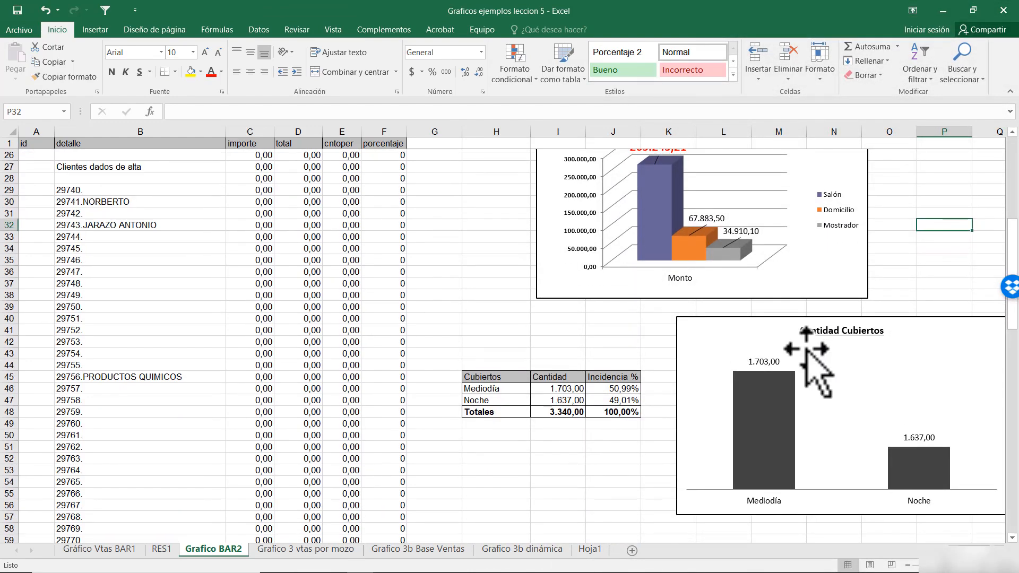
scroll(807, 352, down, 1)
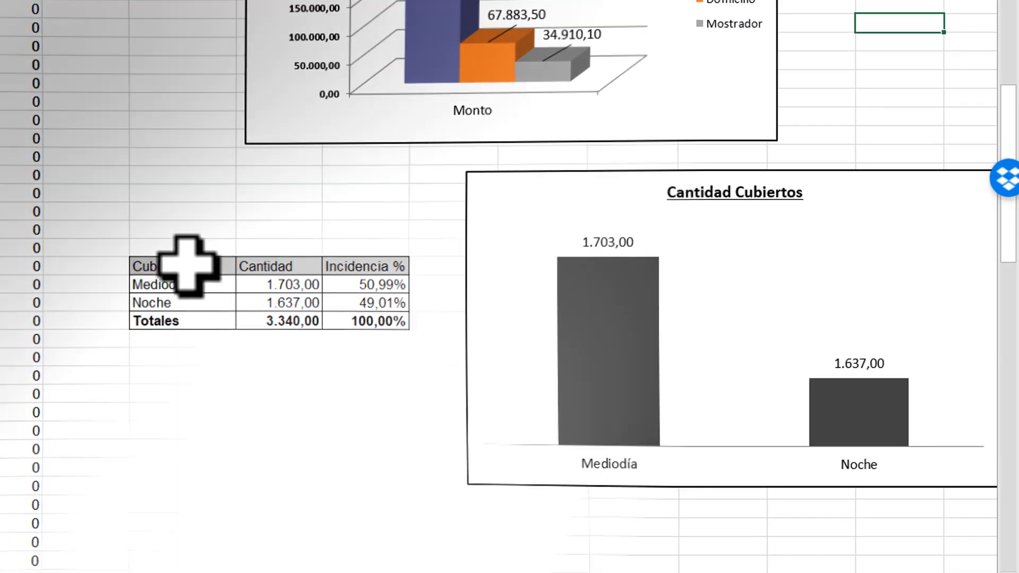
drag(191, 265, 286, 311)
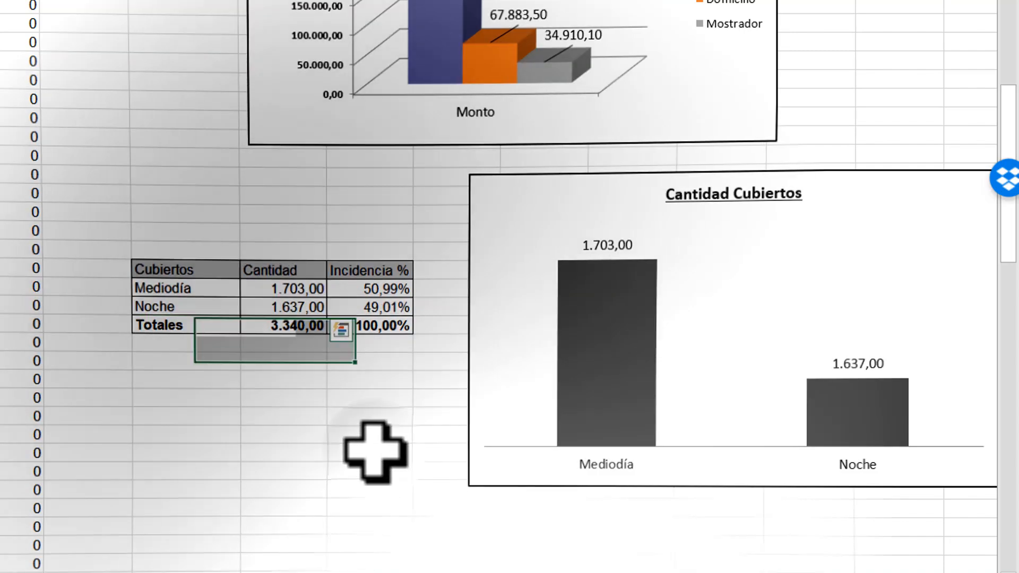
click(370, 452)
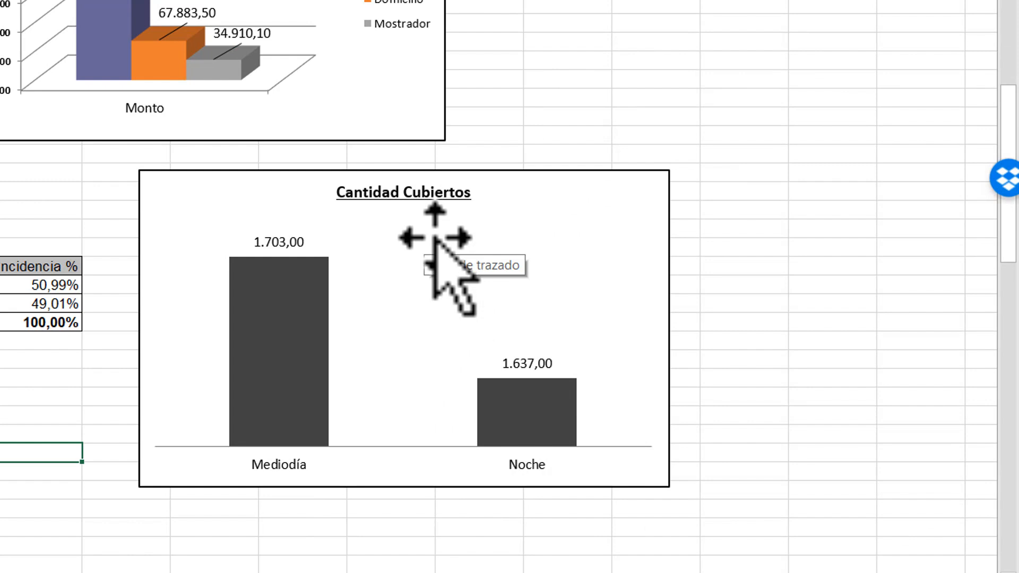
Open the format options of the Cantidad Cubiertos chart's plot area, followed by those of its chart area
right_click(426, 246)
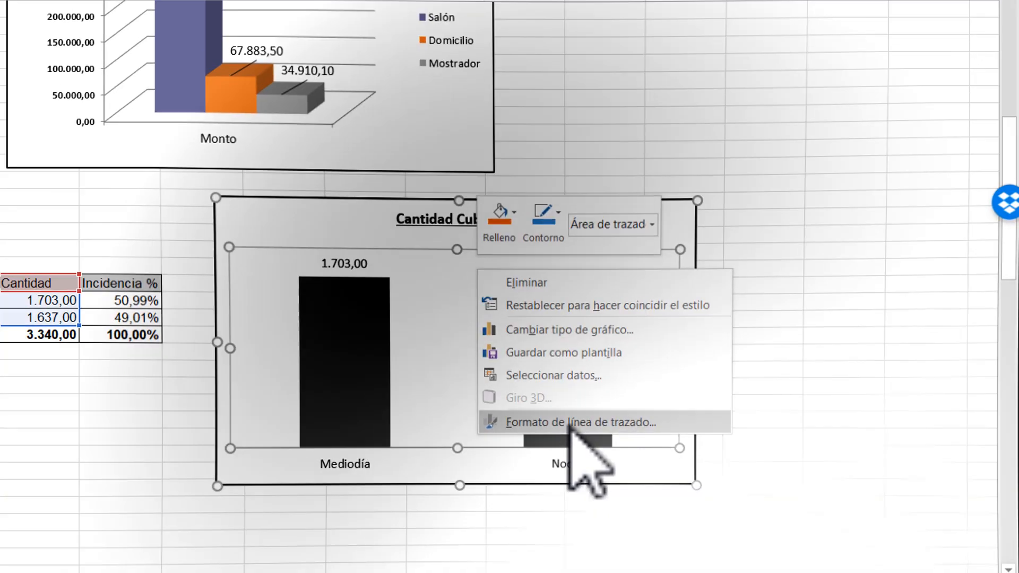
click(528, 418)
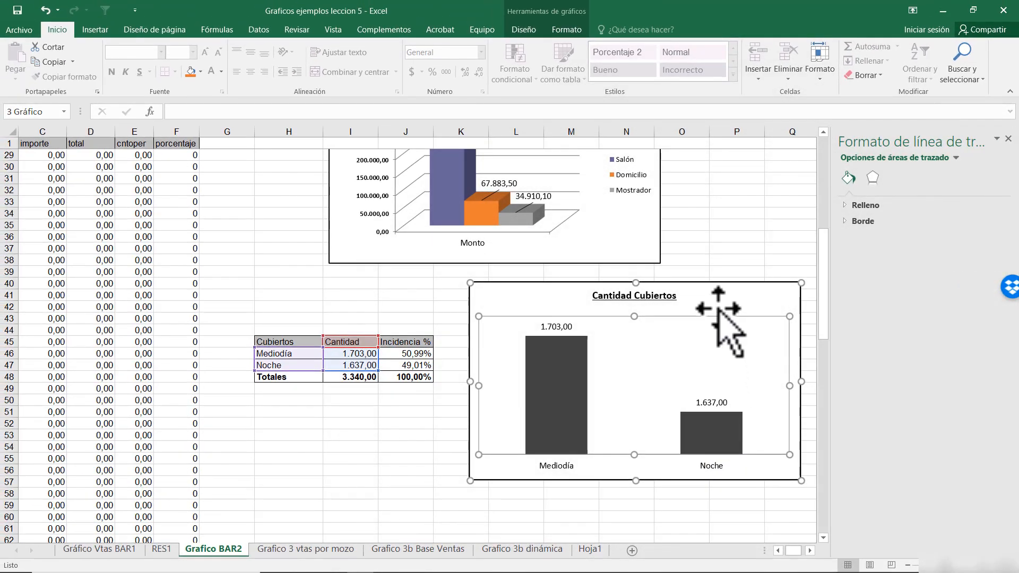
click(717, 313)
right_click(726, 301)
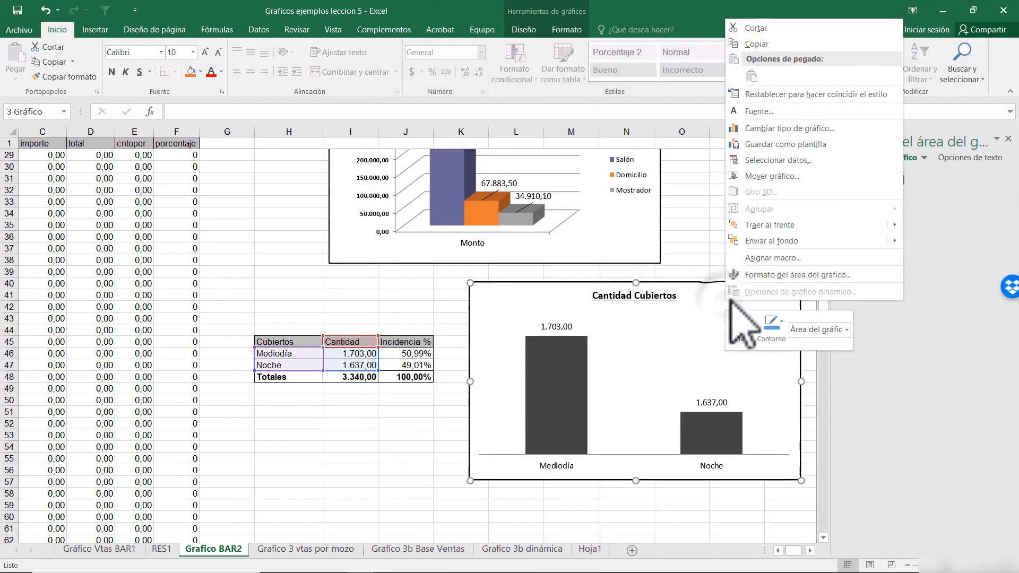
click(770, 275)
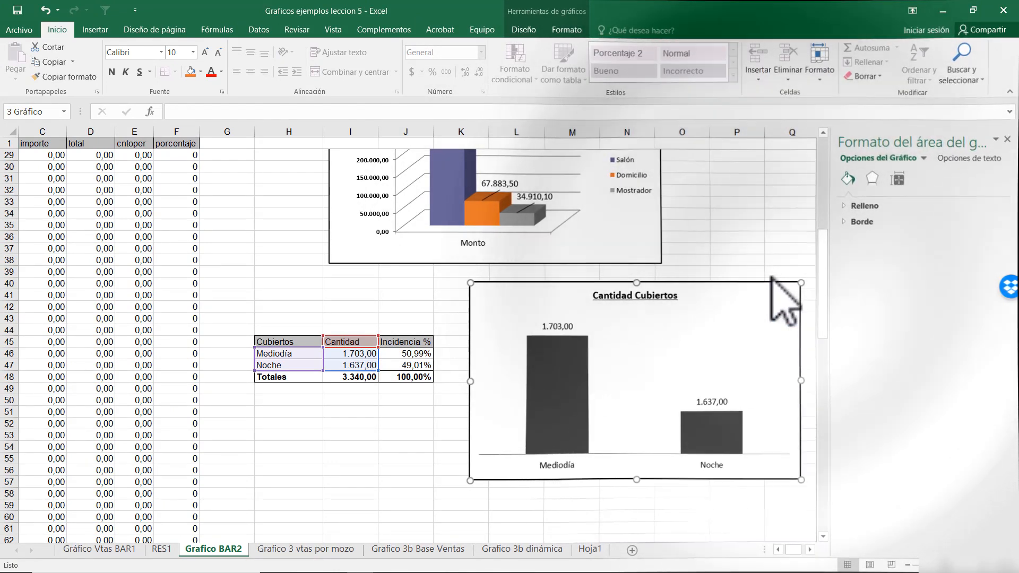
Review the chart area's fill and effects options and set its fill to Automático
click(856, 205)
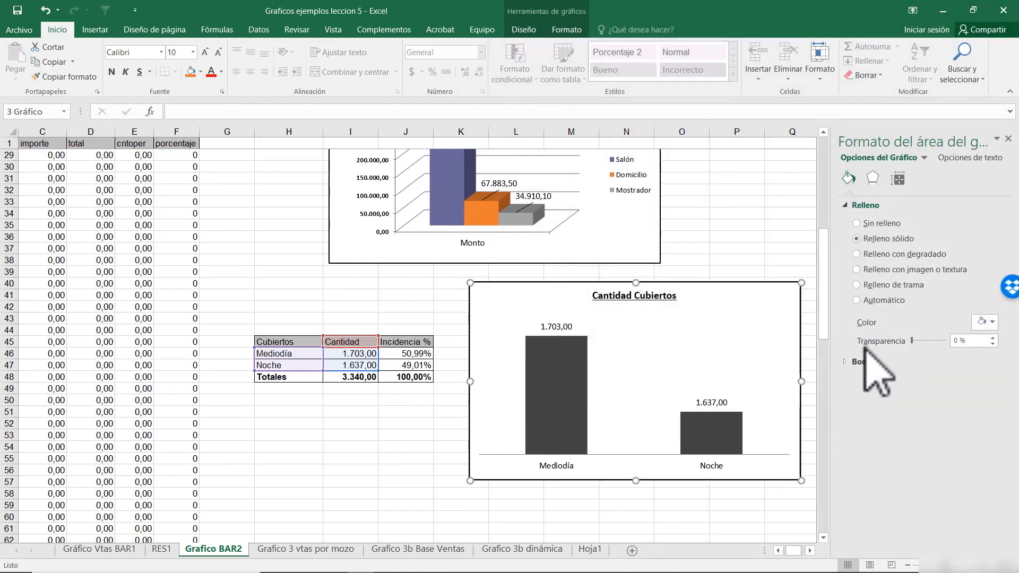
click(872, 179)
click(849, 178)
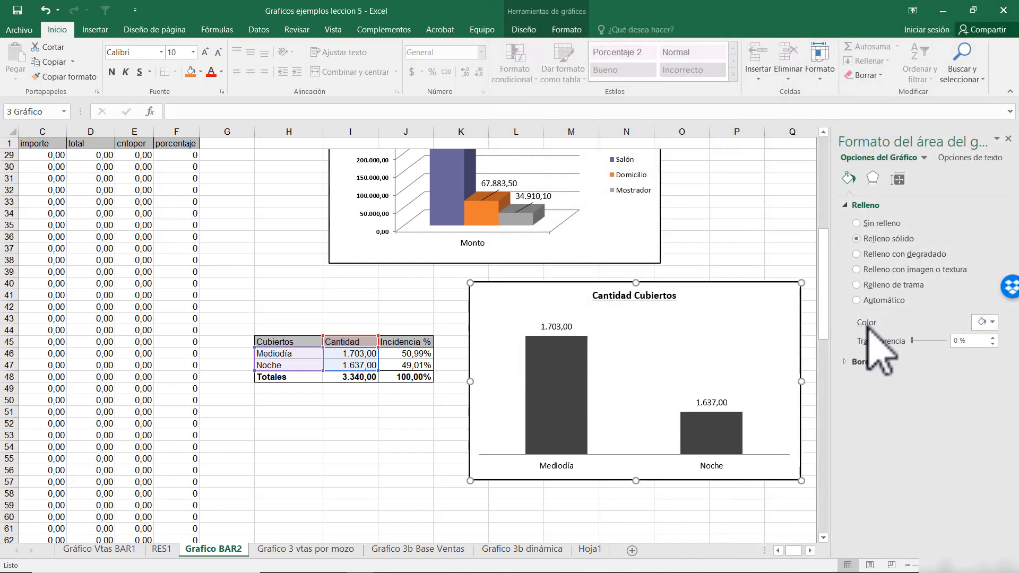
click(856, 301)
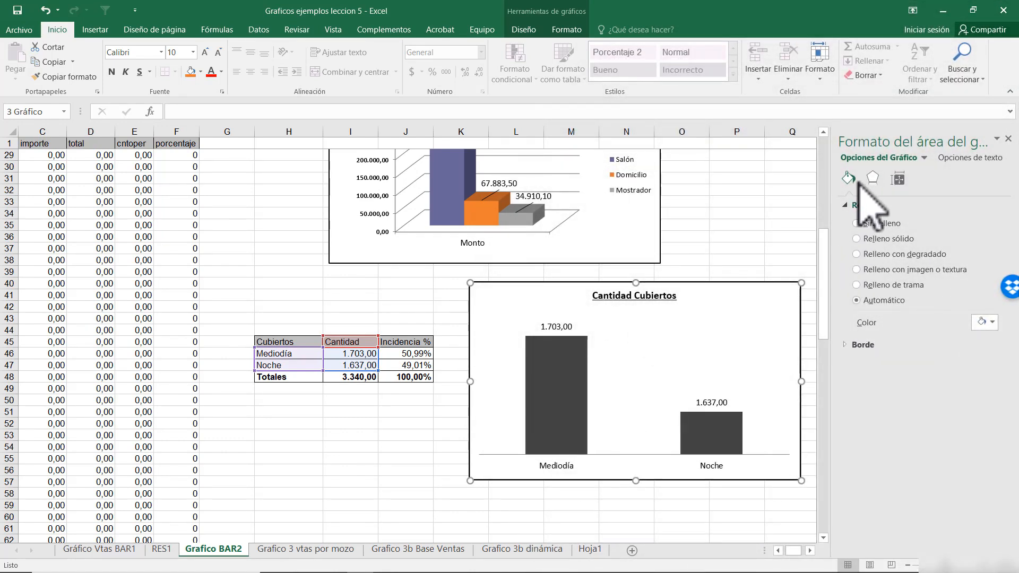
Apply an interior shadow preset with a 180° angle to the Cantidad Cubiertos data labels and set its blur to 54 pt
right_click(708, 444)
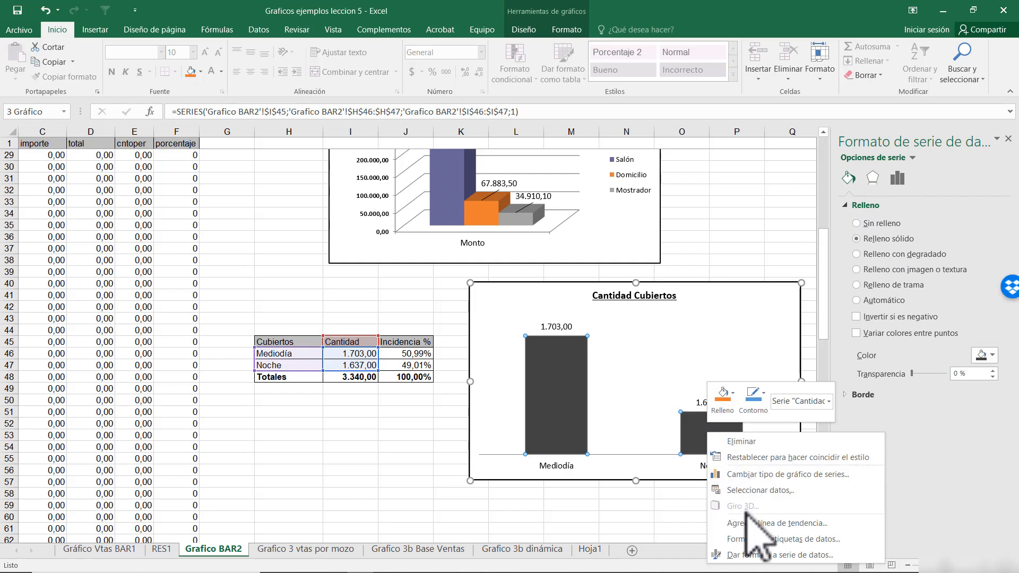
click(781, 541)
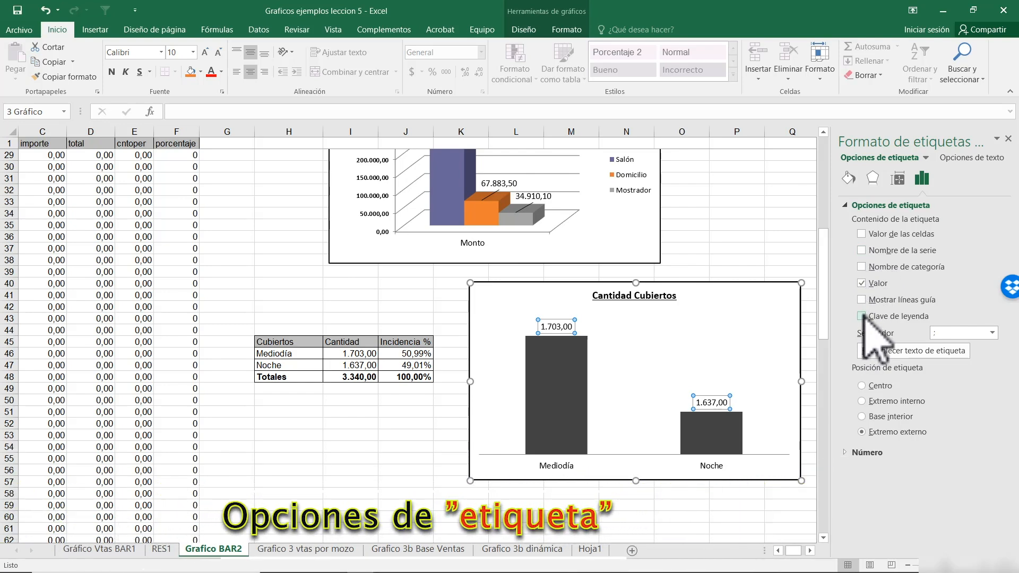
click(873, 178)
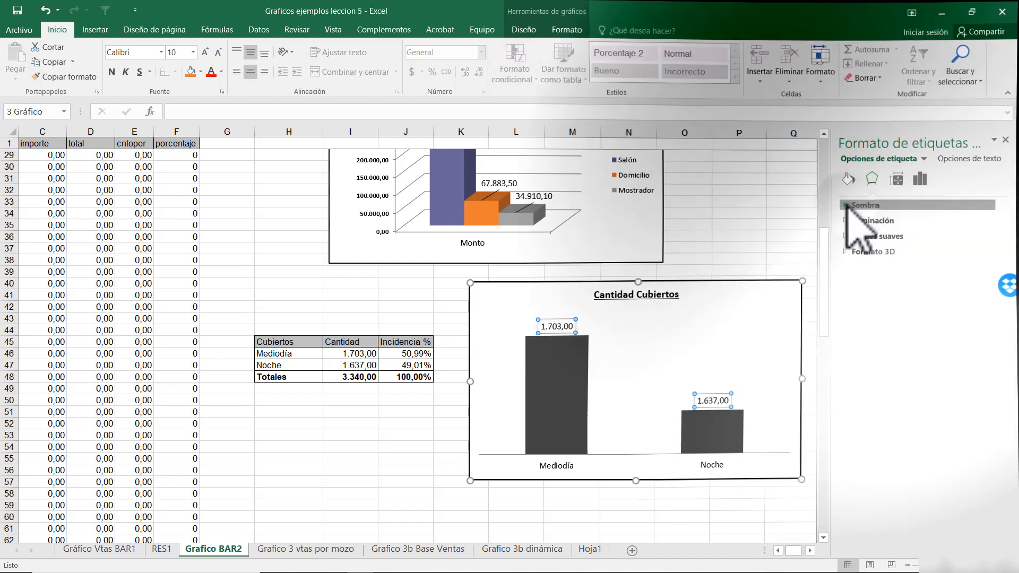
click(847, 205)
click(991, 222)
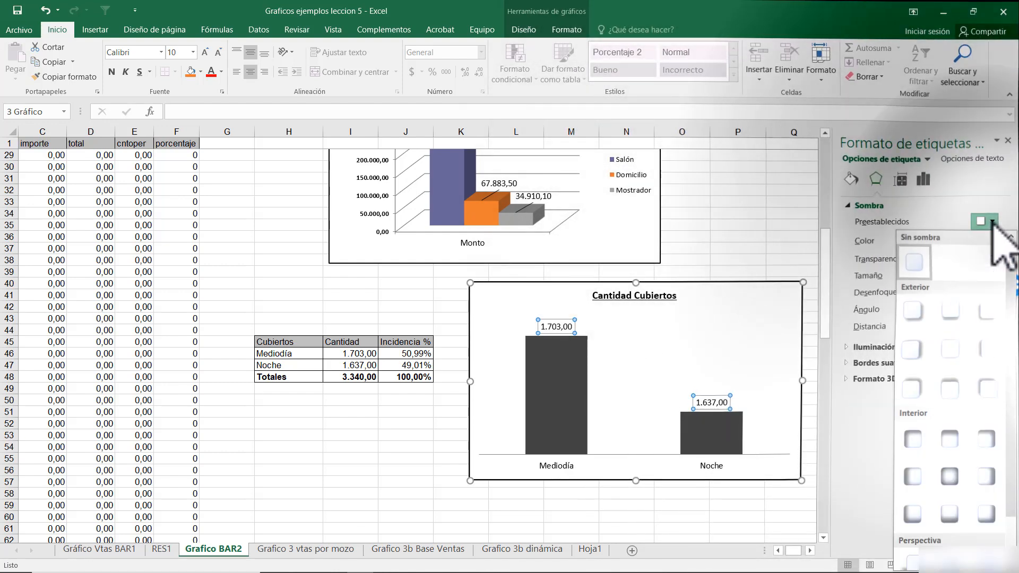
click(911, 477)
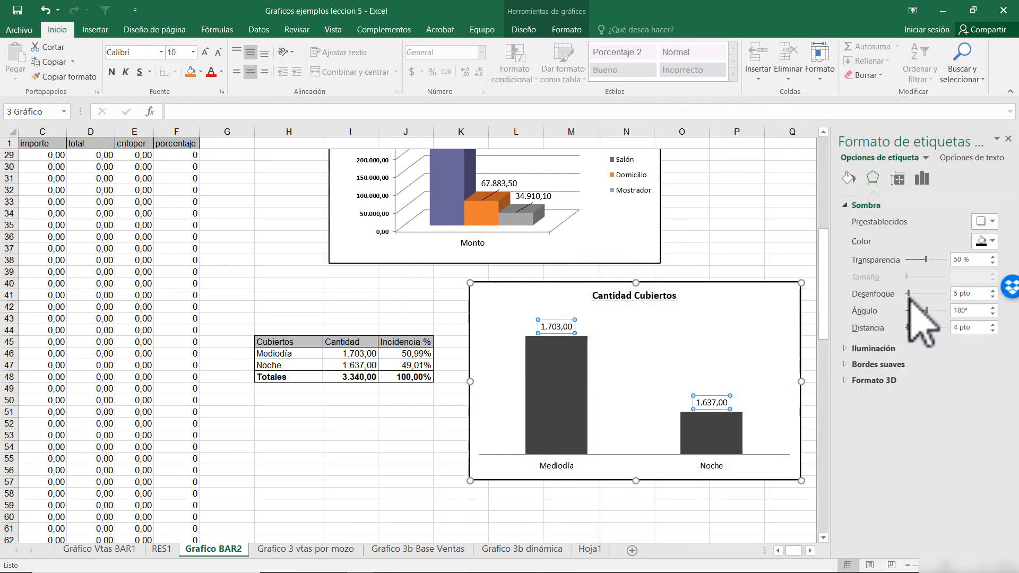
drag(909, 293, 928, 294)
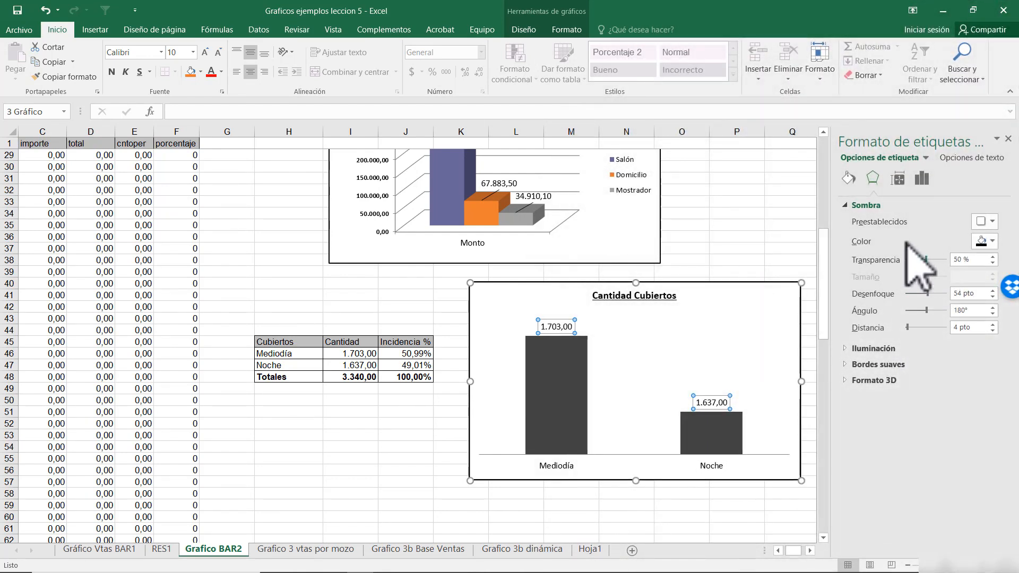
Give the Cantidad Cubiertos data labels a solid fill in a dark gold theme colour
click(847, 178)
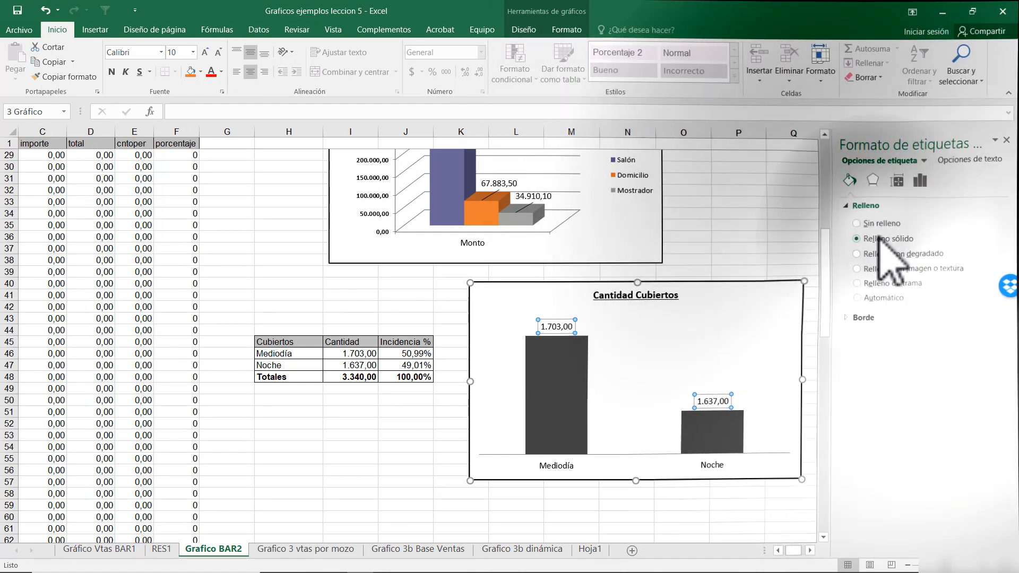
click(879, 238)
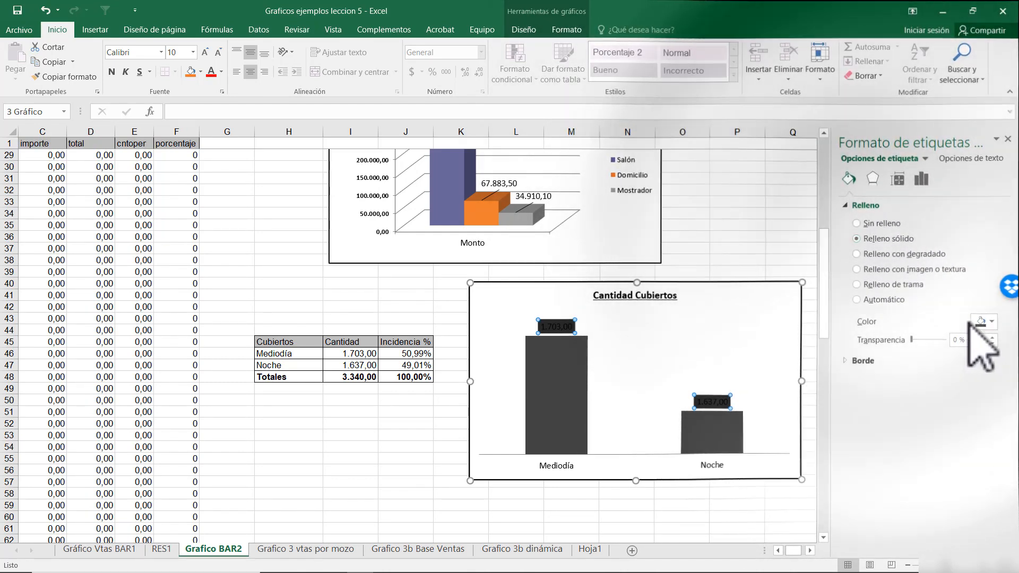
click(990, 322)
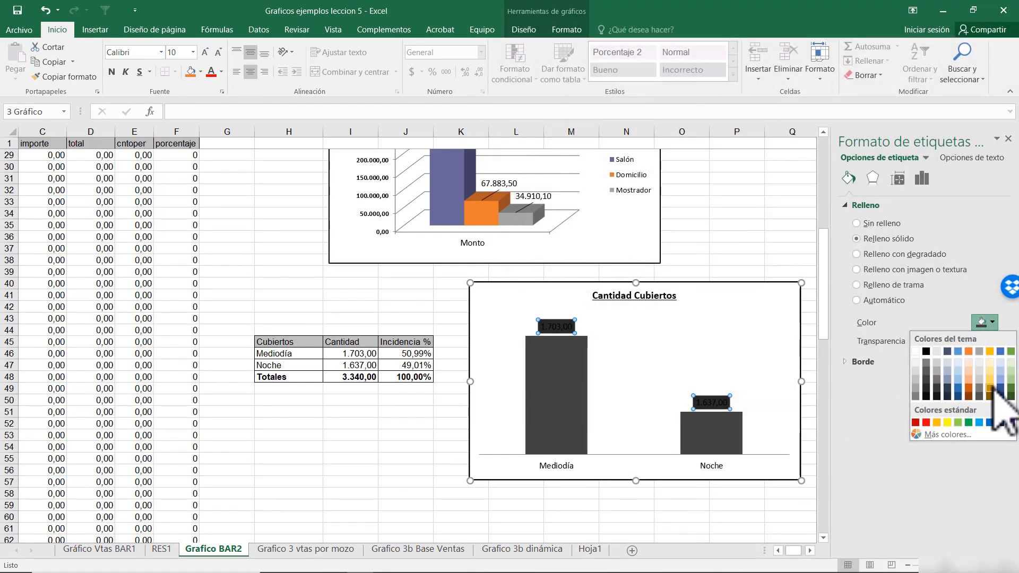
click(1000, 378)
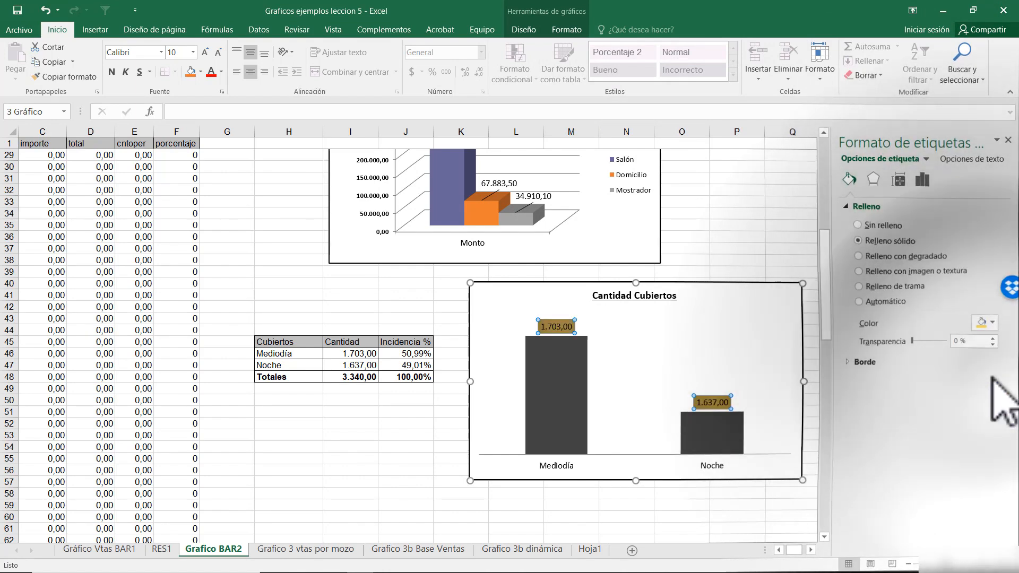
Vary the colours between points of the Cantidad Cubiertos series and apply the interior shadow preset with a 90° angle to its columns
click(711, 428)
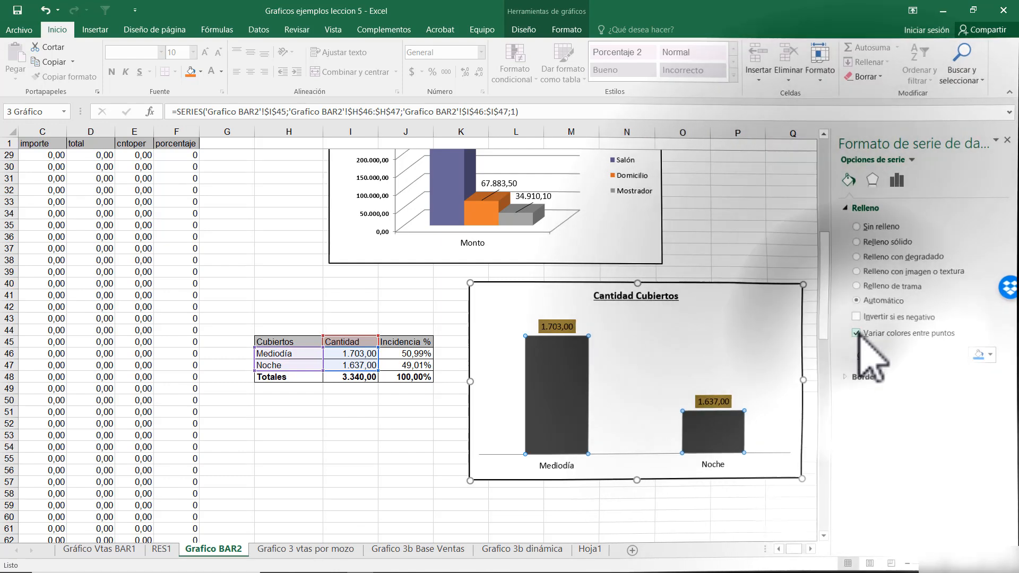
click(857, 334)
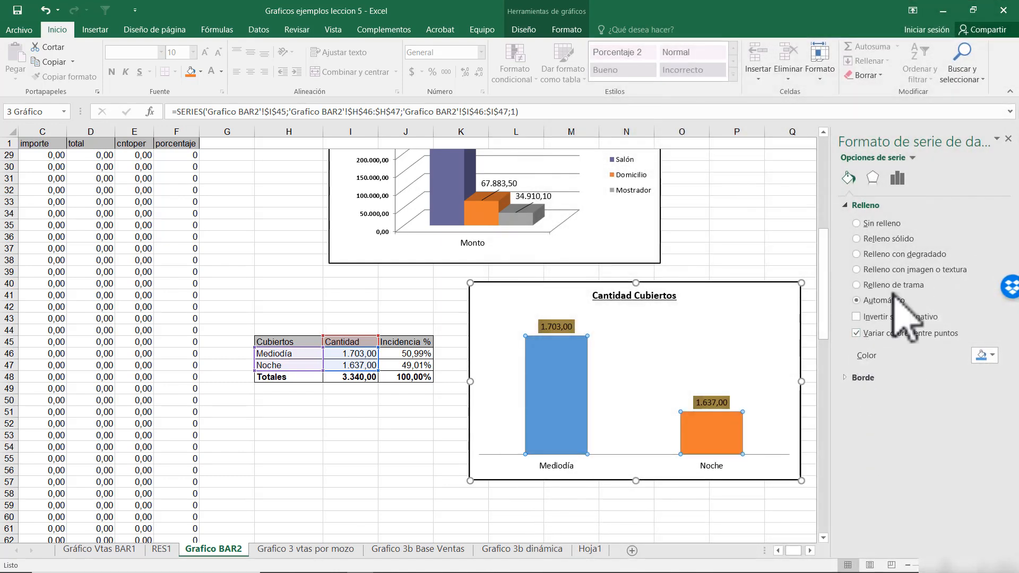
click(873, 178)
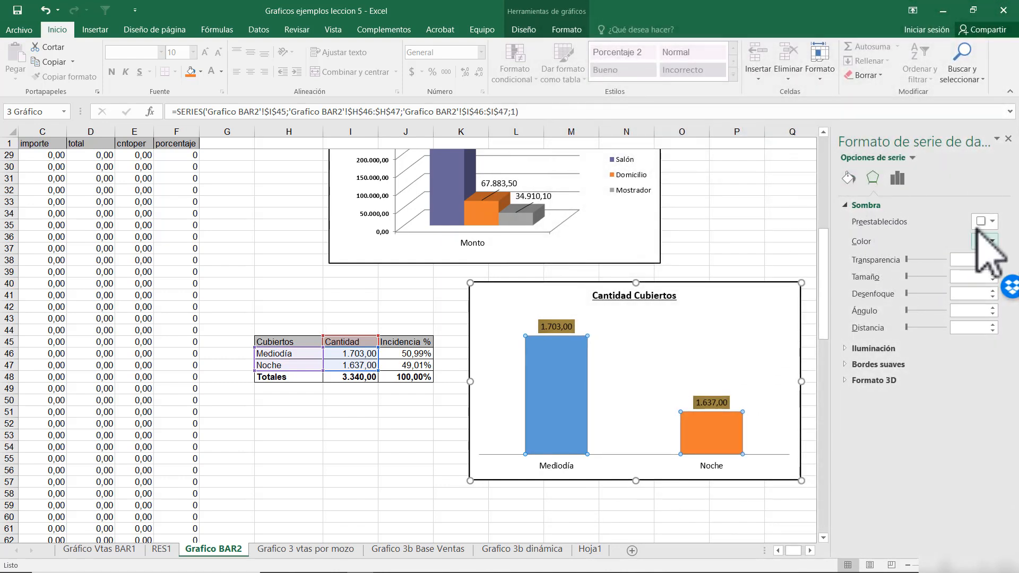
click(990, 222)
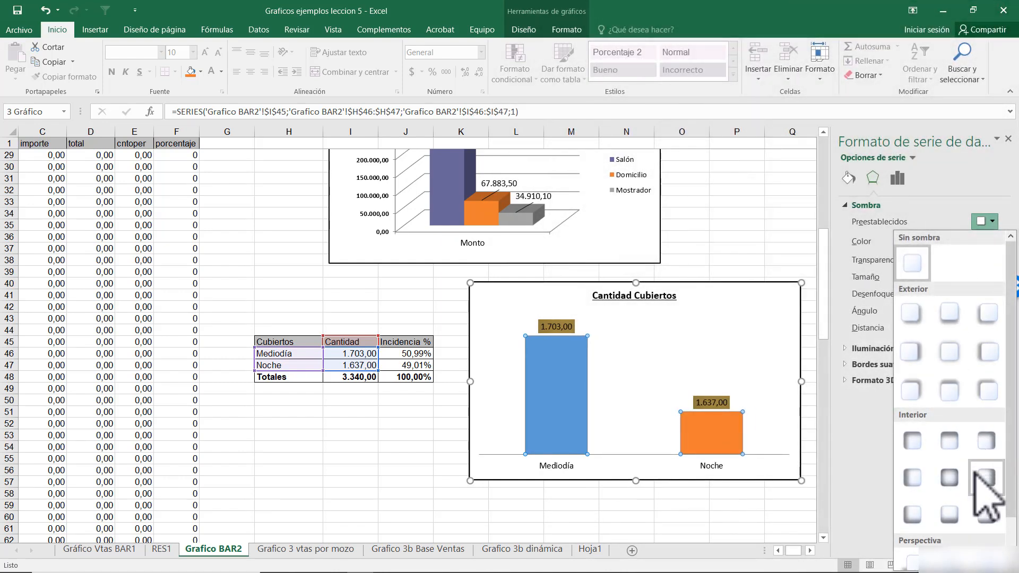
click(949, 512)
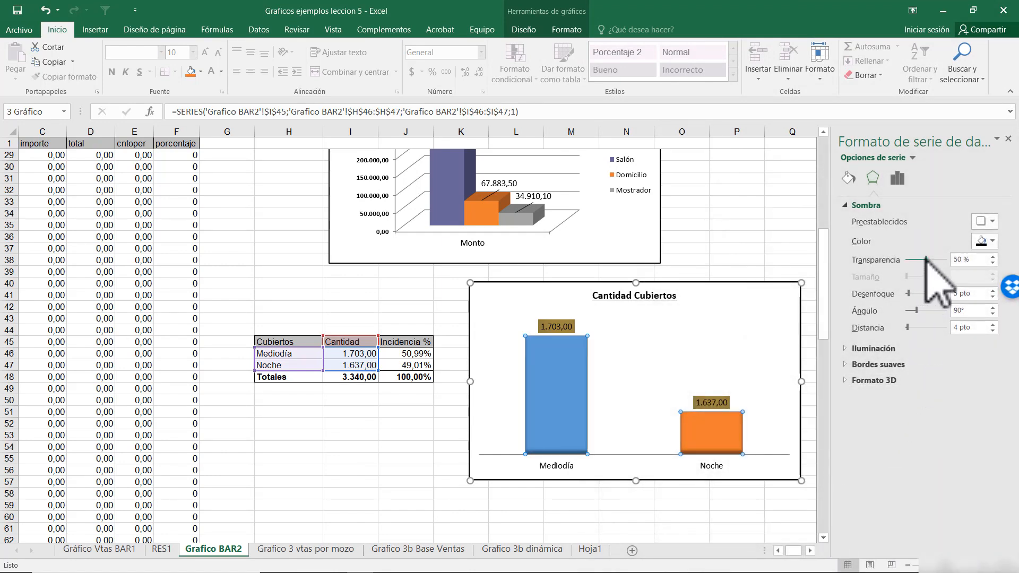
Set the column shadow to 51 % transparency, 61 pt blur and 68 pt distance
drag(926, 259, 938, 260)
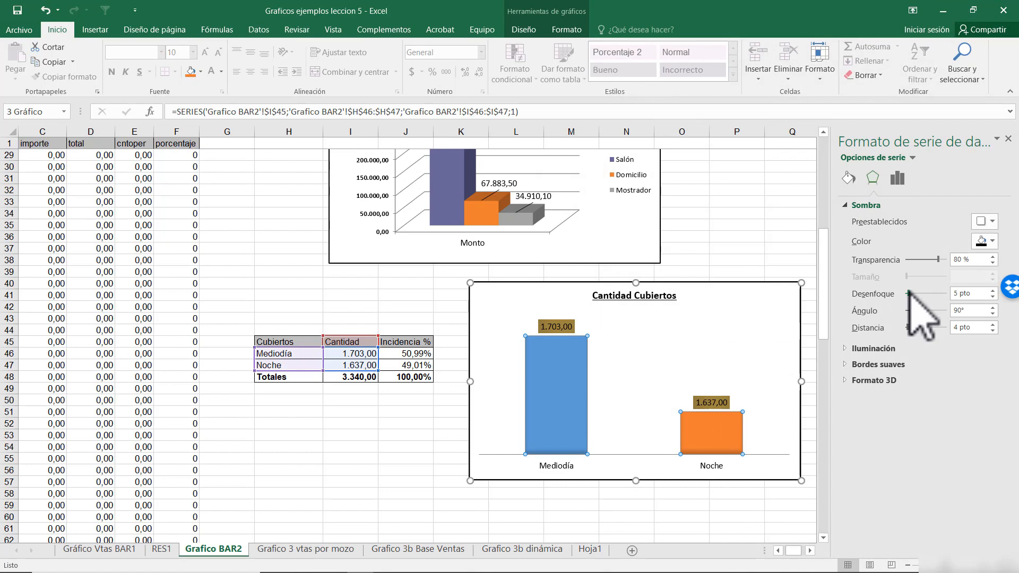
drag(937, 259, 926, 258)
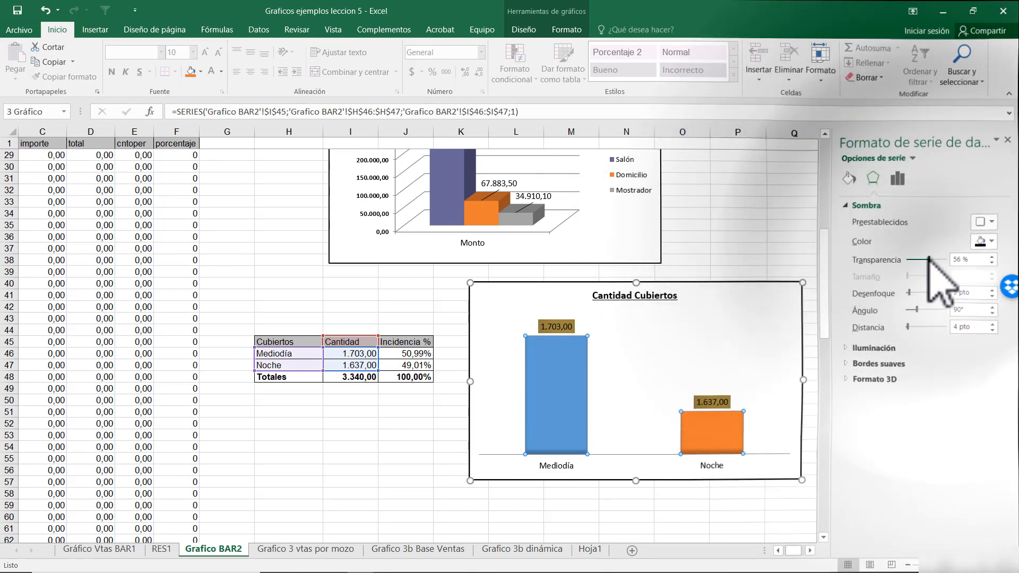
drag(910, 294, 930, 293)
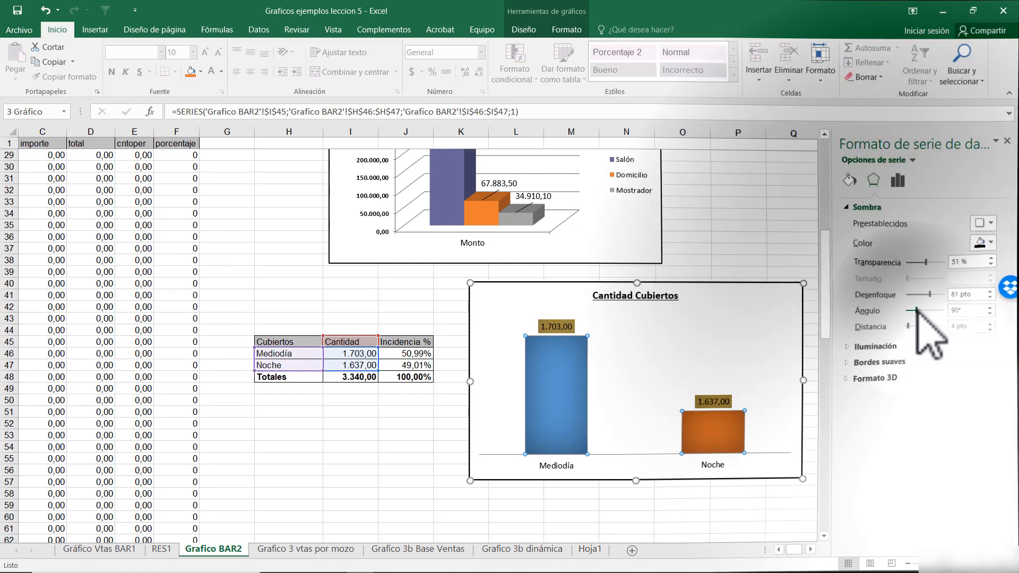
drag(907, 327, 925, 325)
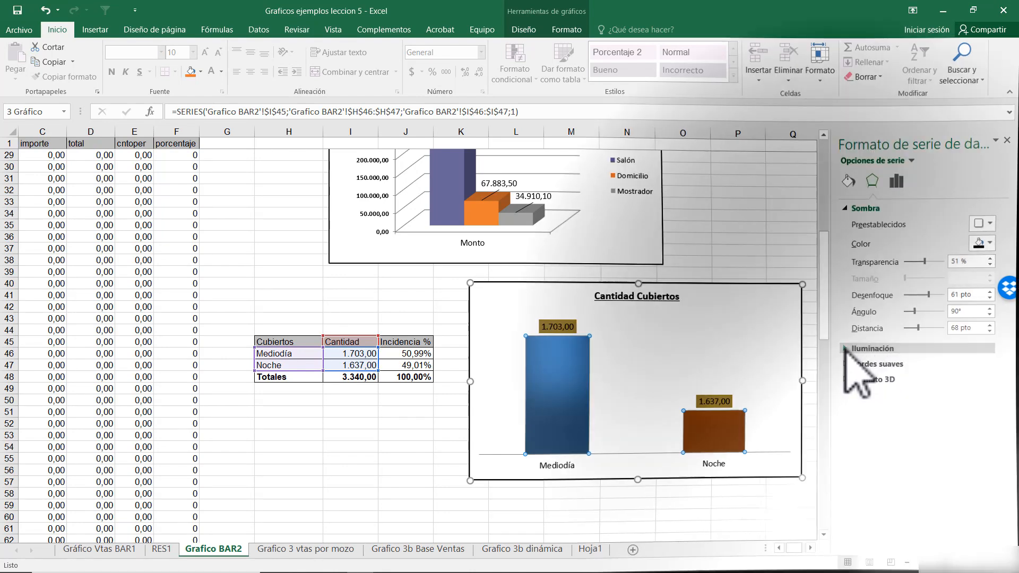
Apply the orange 18 pt glow preset to the Cantidad Cubiertos columns
click(867, 349)
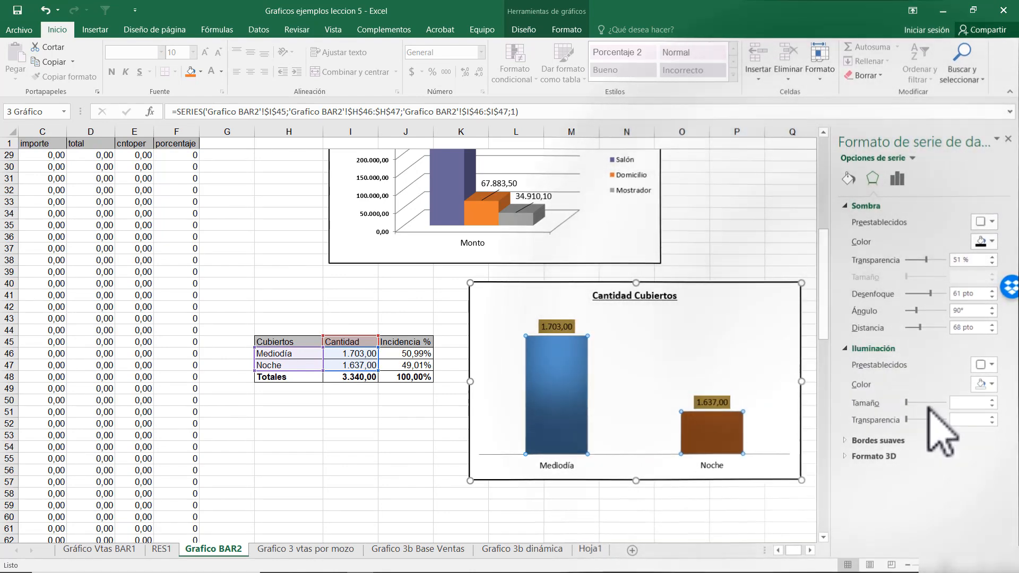
click(991, 365)
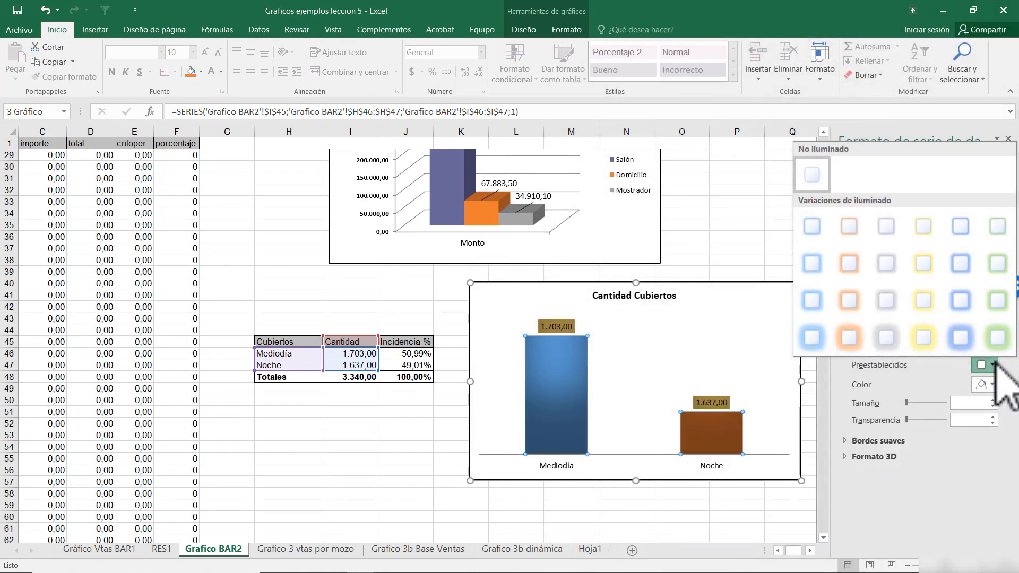
click(848, 337)
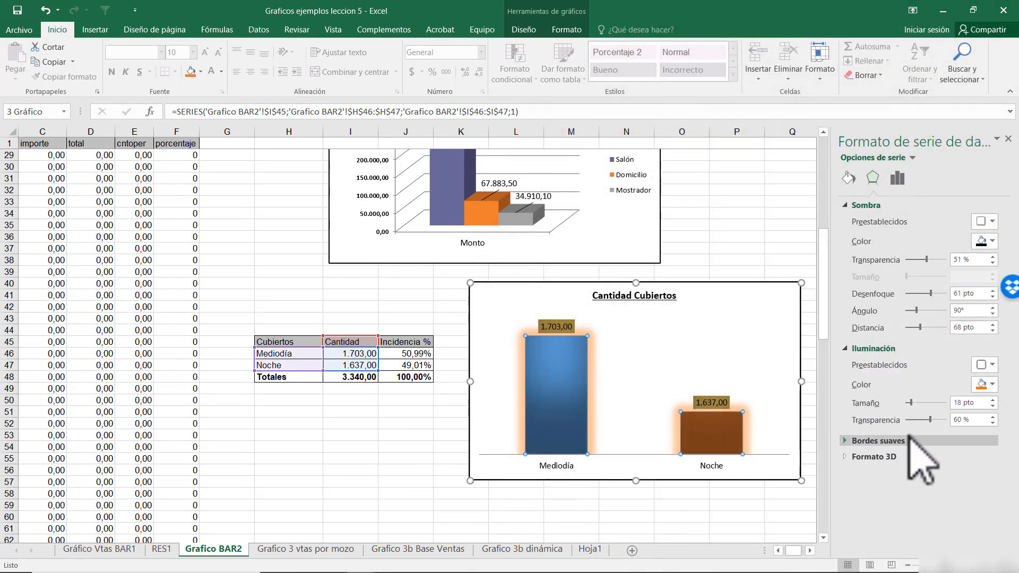
Try a 50 pt soft edges preset on the Cantidad Cubiertos columns and undo it
click(856, 440)
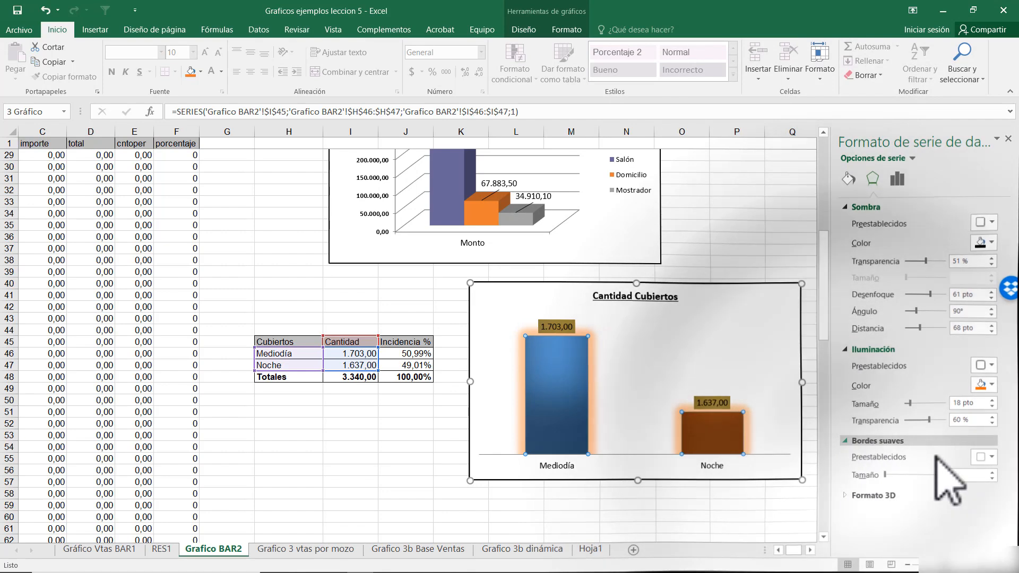
click(987, 434)
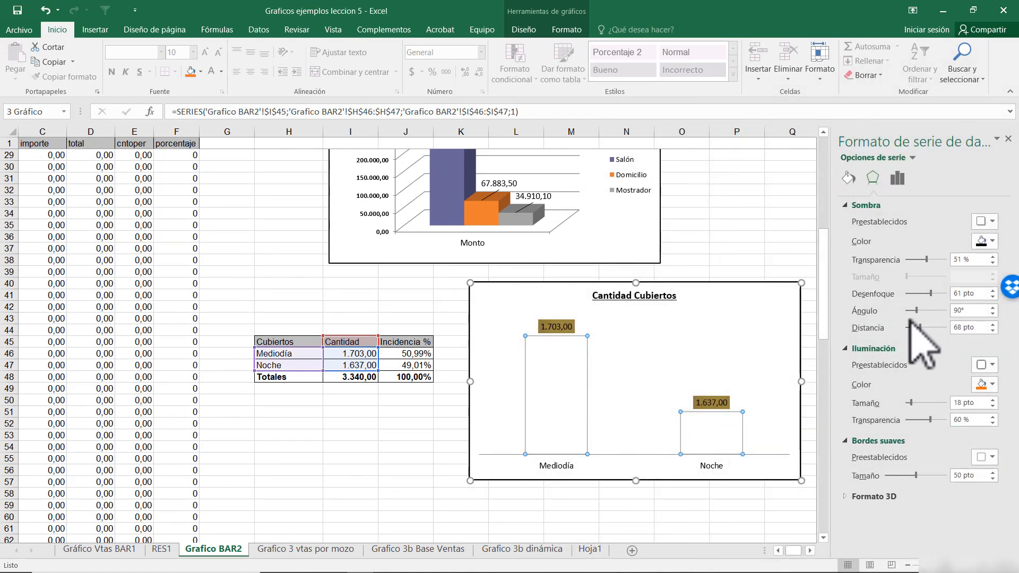
click(46, 10)
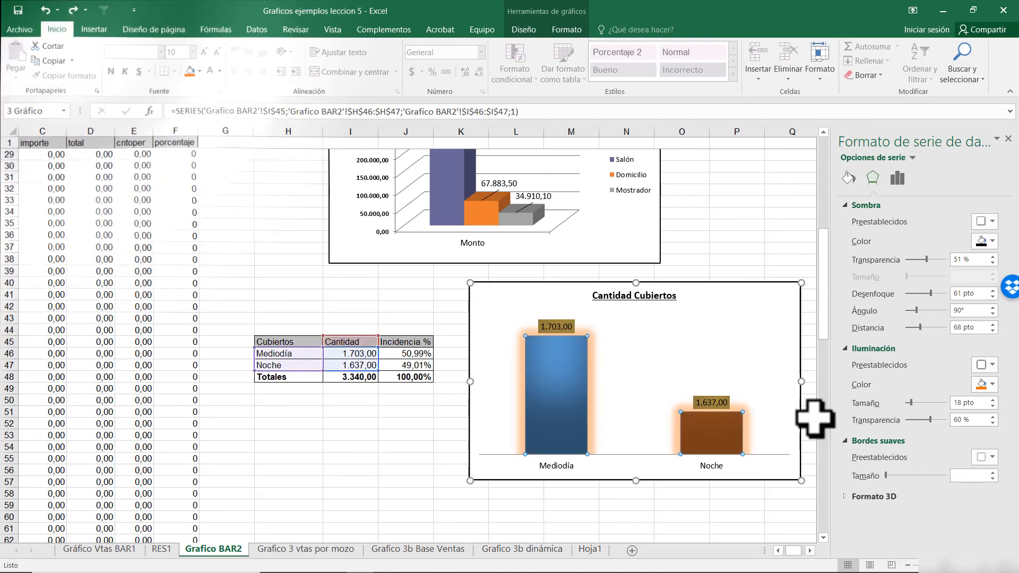
Apply a 3D top bevel 9 pt wide and 6 pt high and a lighter material preset to the columns, and close the format options
click(873, 496)
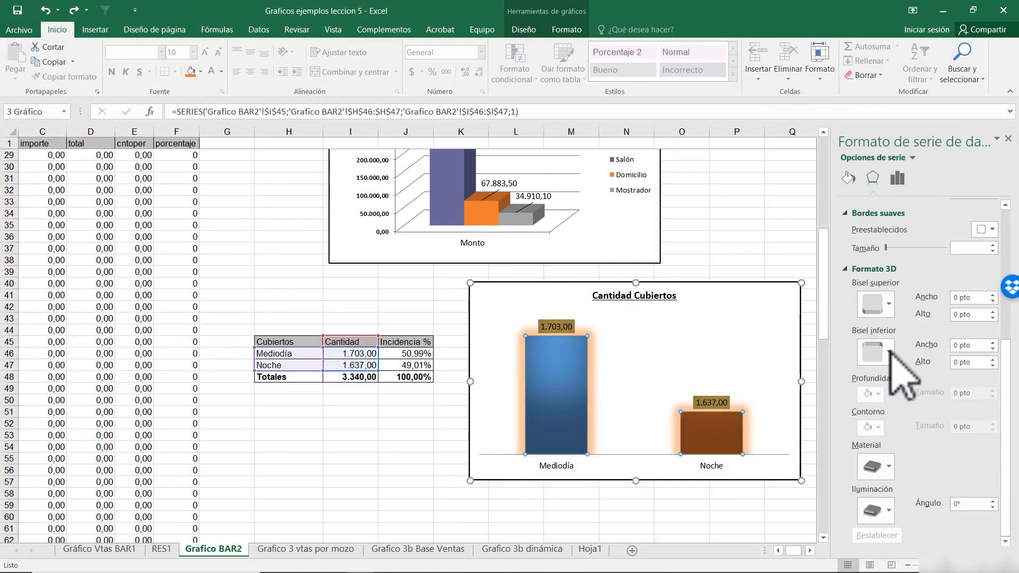
click(890, 306)
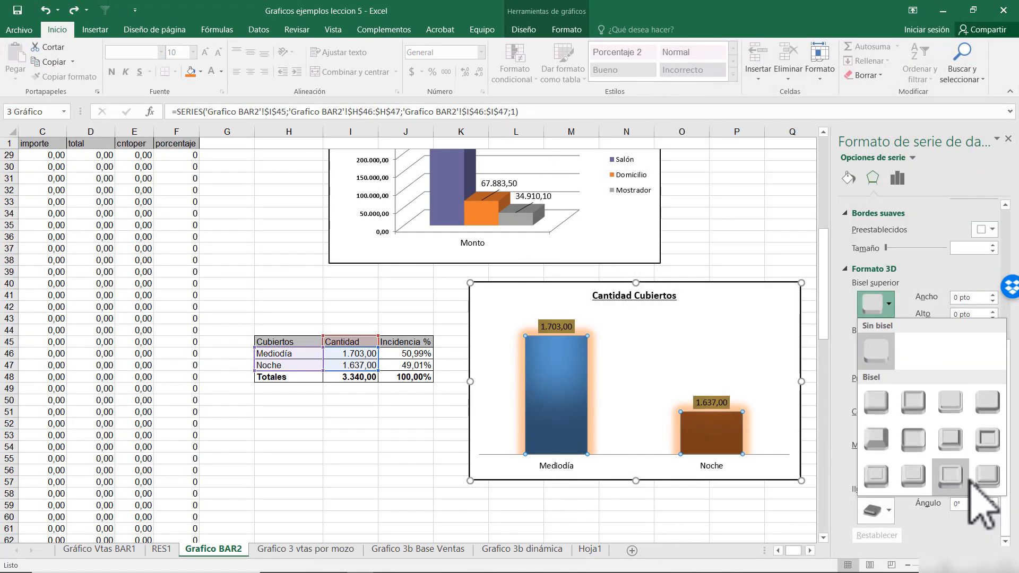
click(987, 474)
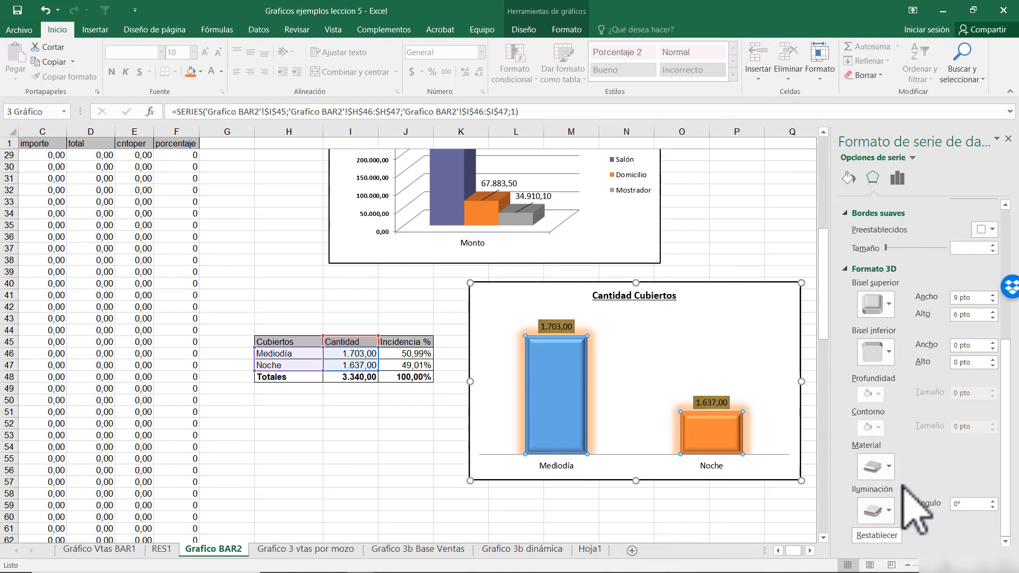
click(888, 467)
click(912, 434)
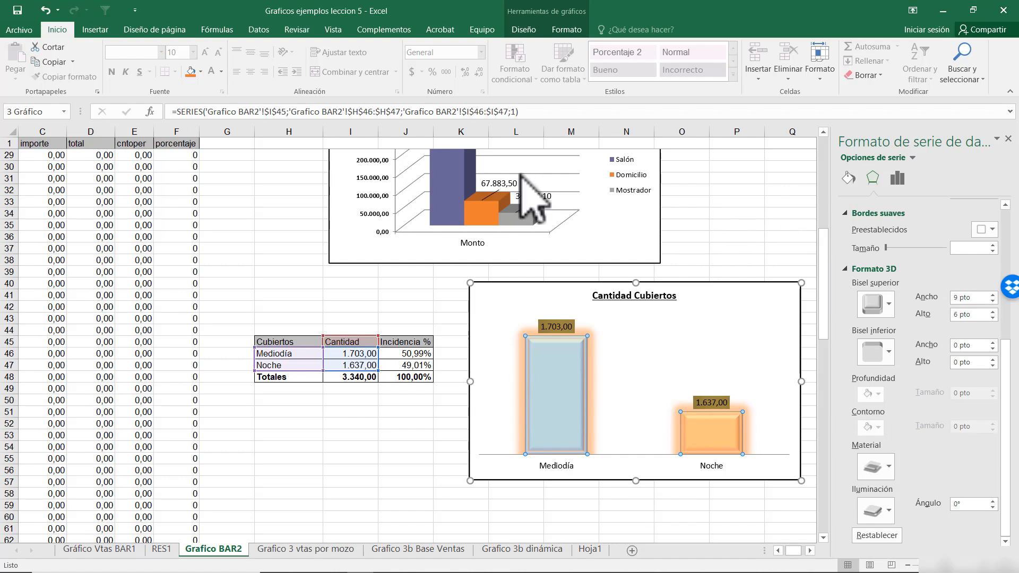
click(1008, 139)
Try changing the Cantidad Cubiertos chart type to Línea con marcadores and undo the change
right_click(749, 313)
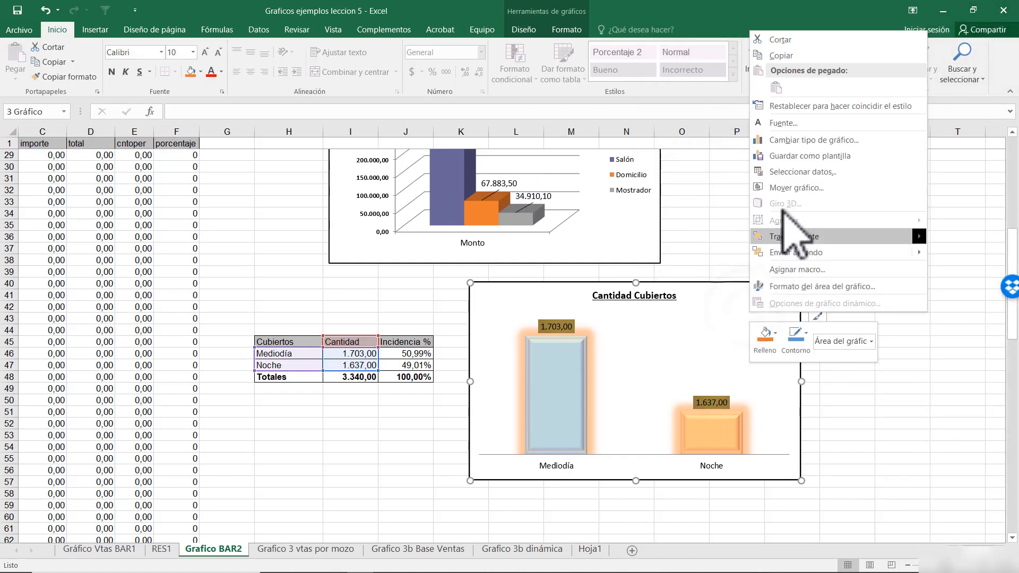
click(813, 140)
mouse_move(779, 188)
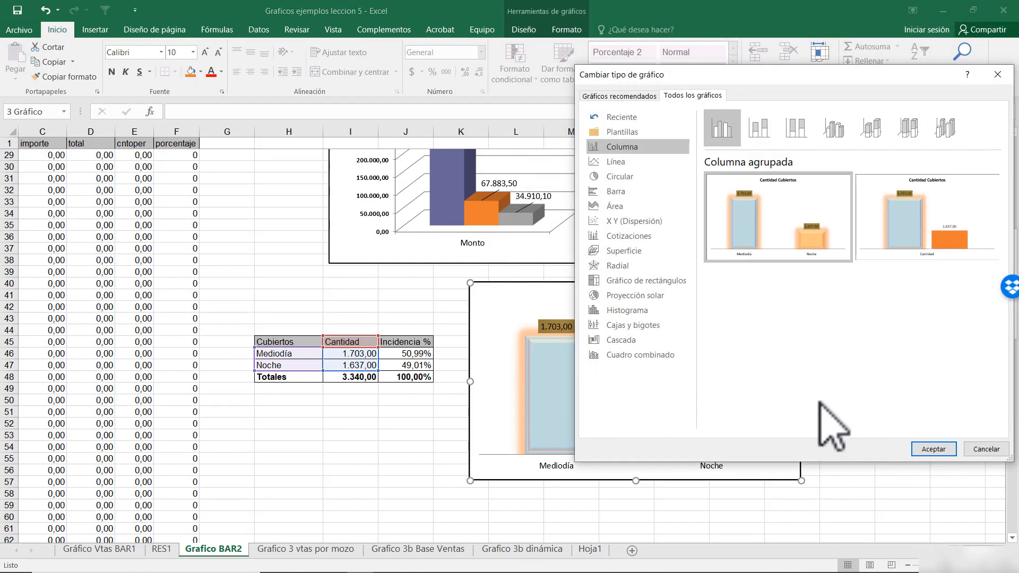
click(621, 162)
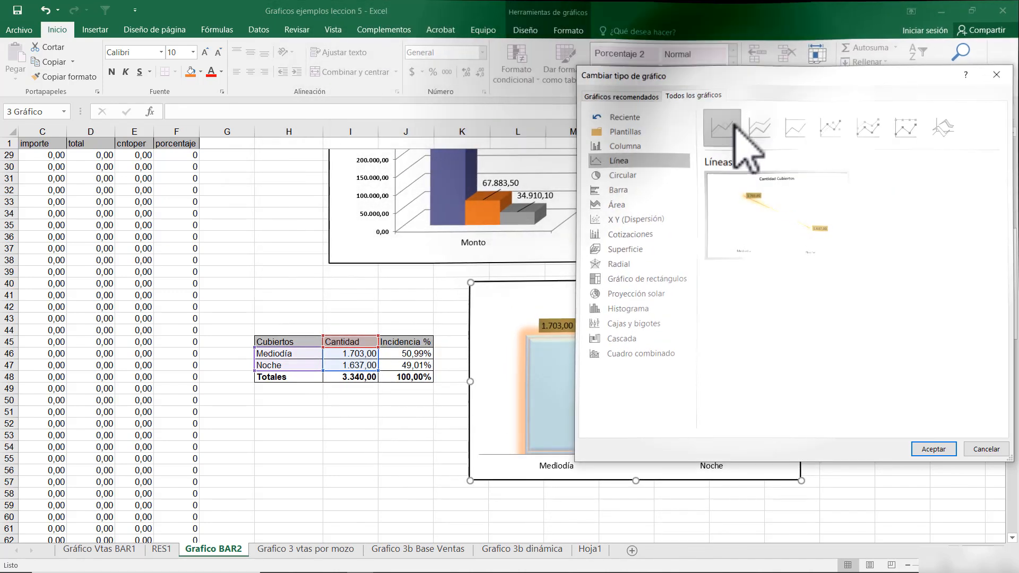
click(759, 127)
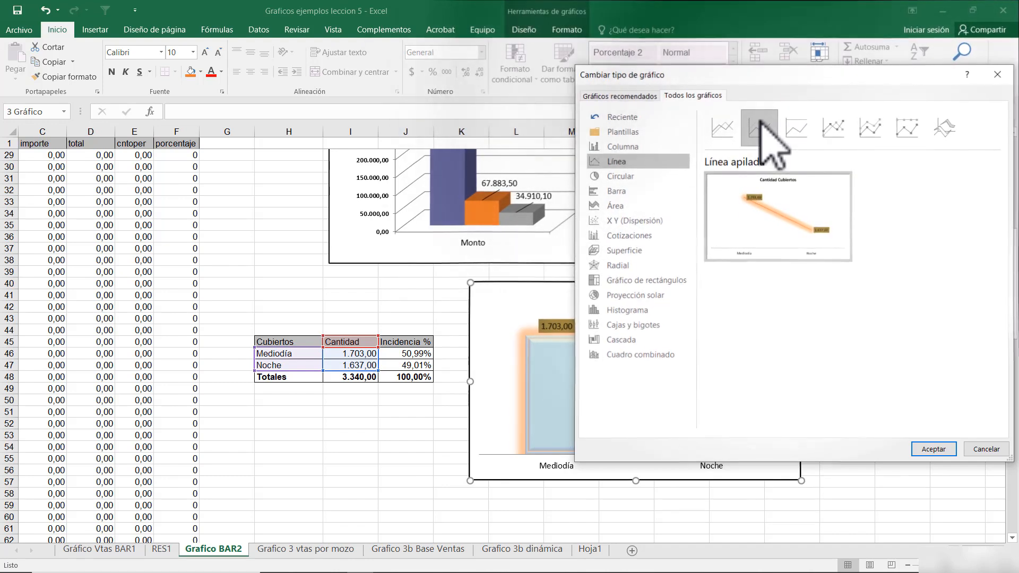
click(832, 128)
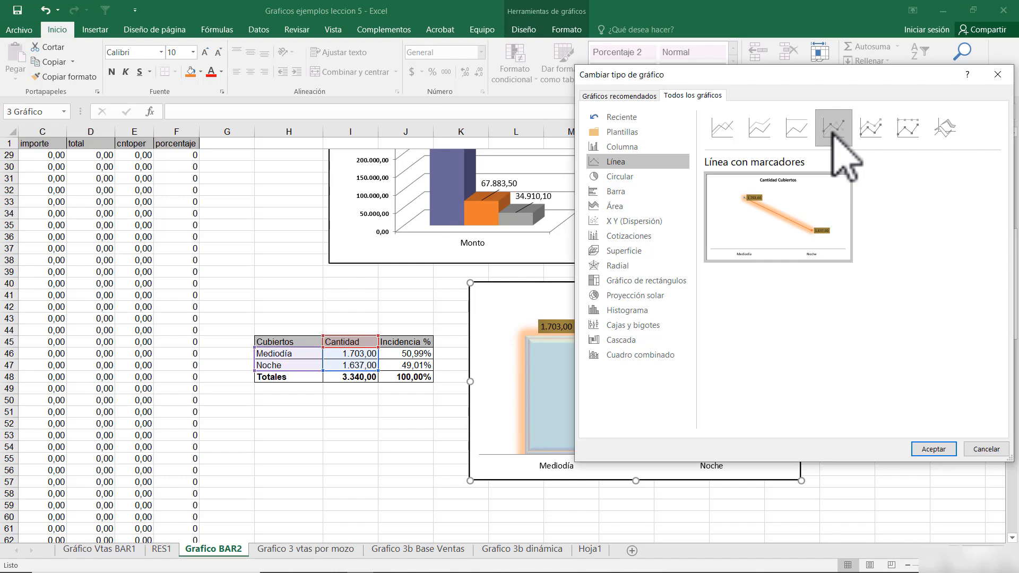
click(933, 449)
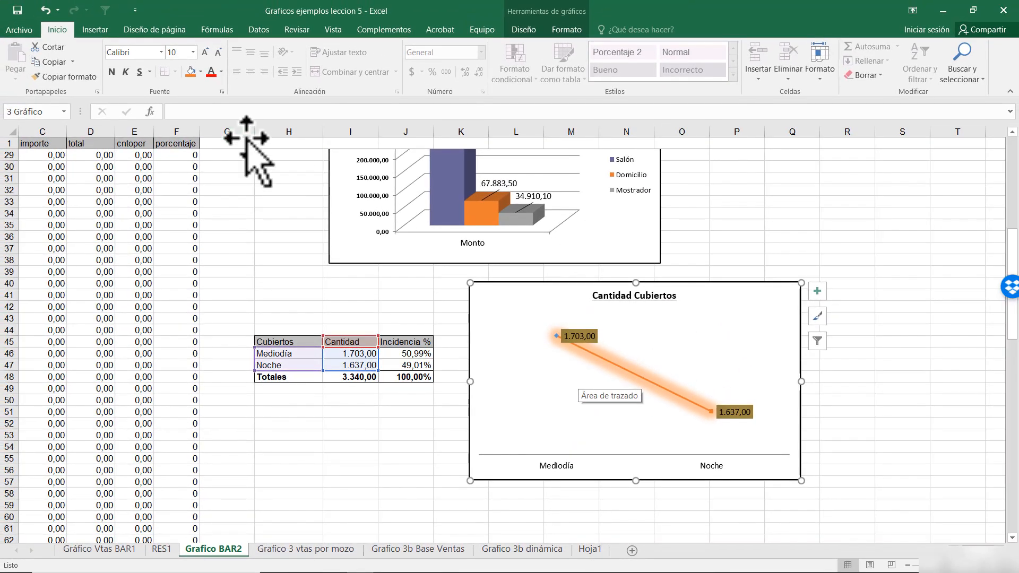
click(46, 10)
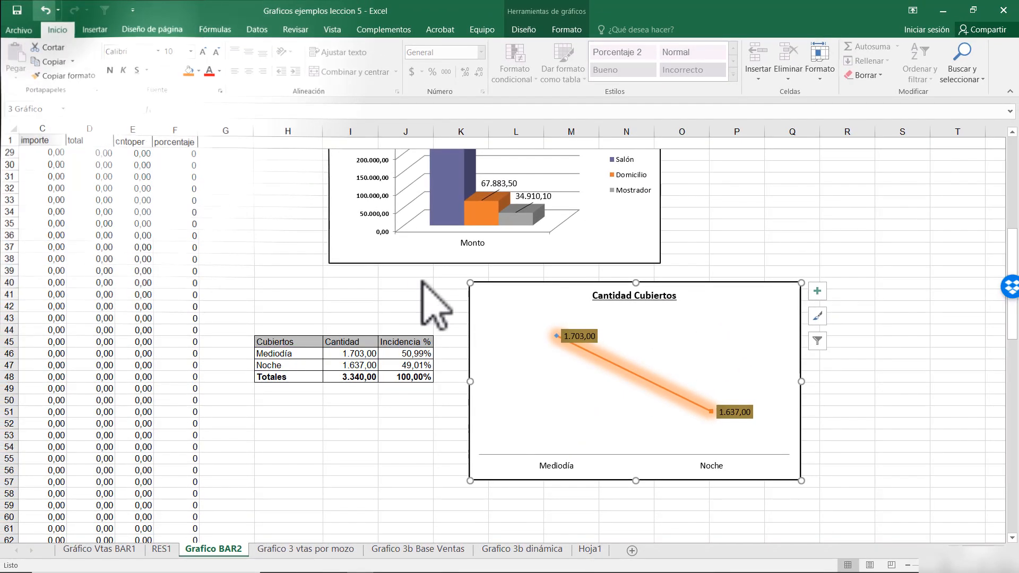
Change the Cantidad Cubiertos chart type to Barra 3D agrupada
right_click(760, 331)
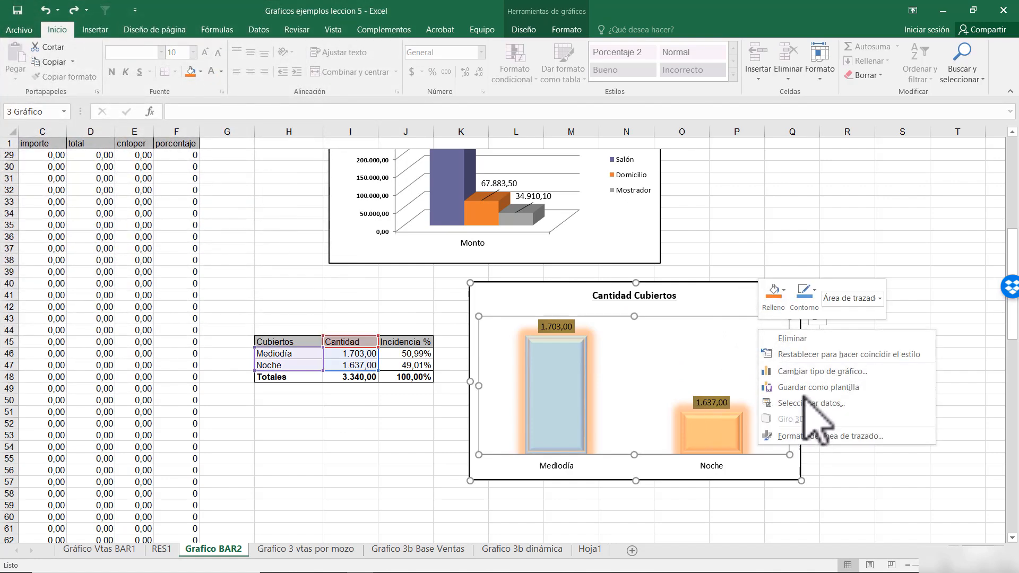
click(798, 372)
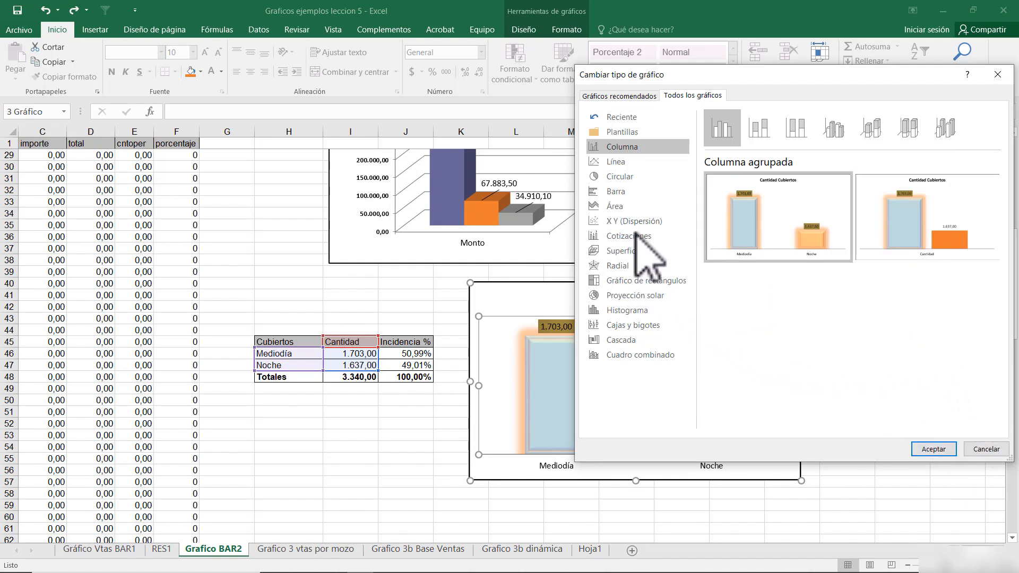
click(616, 191)
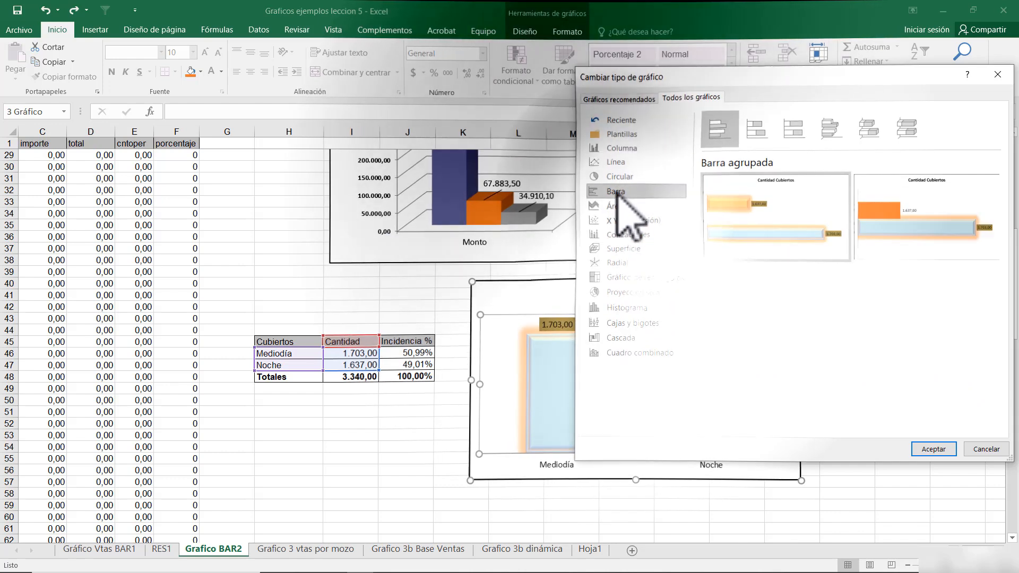
mouse_move(795, 192)
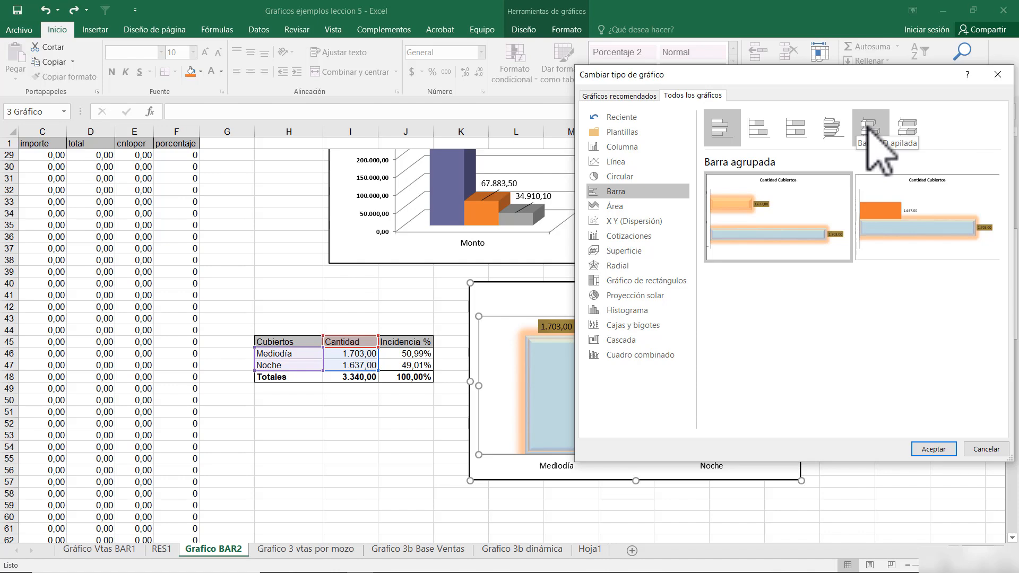
click(834, 129)
mouse_move(772, 245)
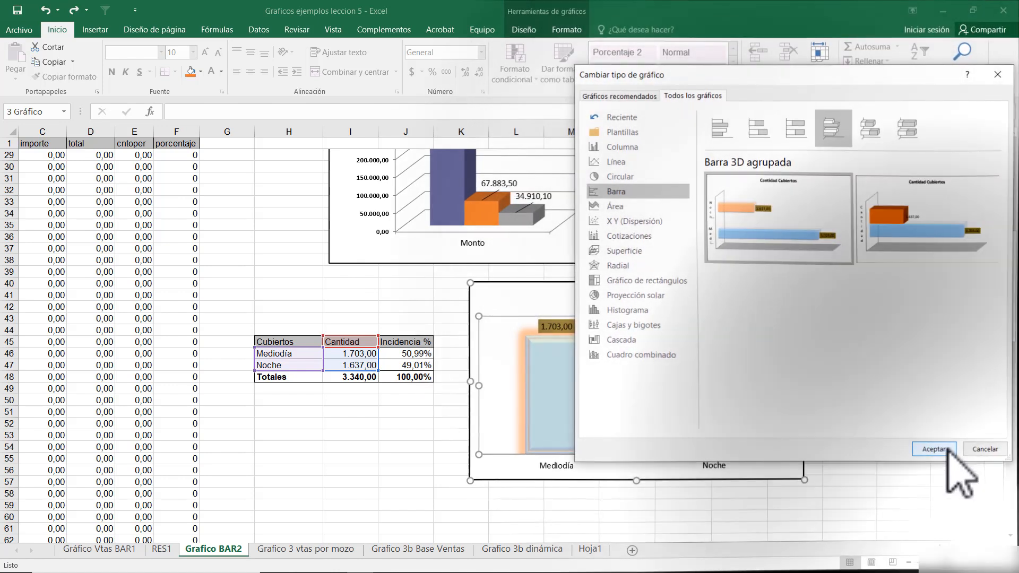
click(932, 449)
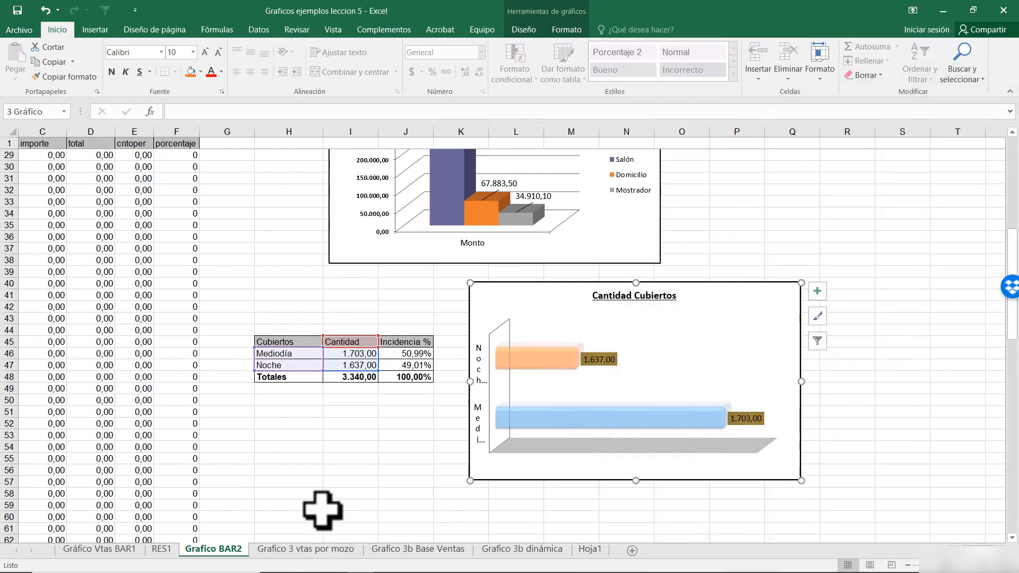
Look over the charts on the Grafico BAR2 sheet and view the Grafico 3 vtas por mozo sheet
scroll(321, 509, up, 5)
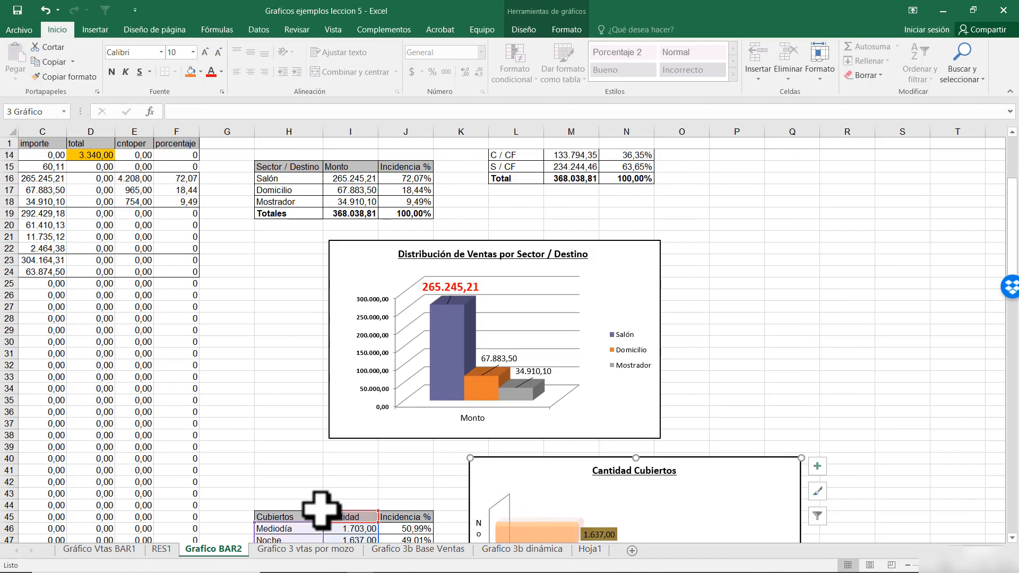
scroll(320, 508, down, 3)
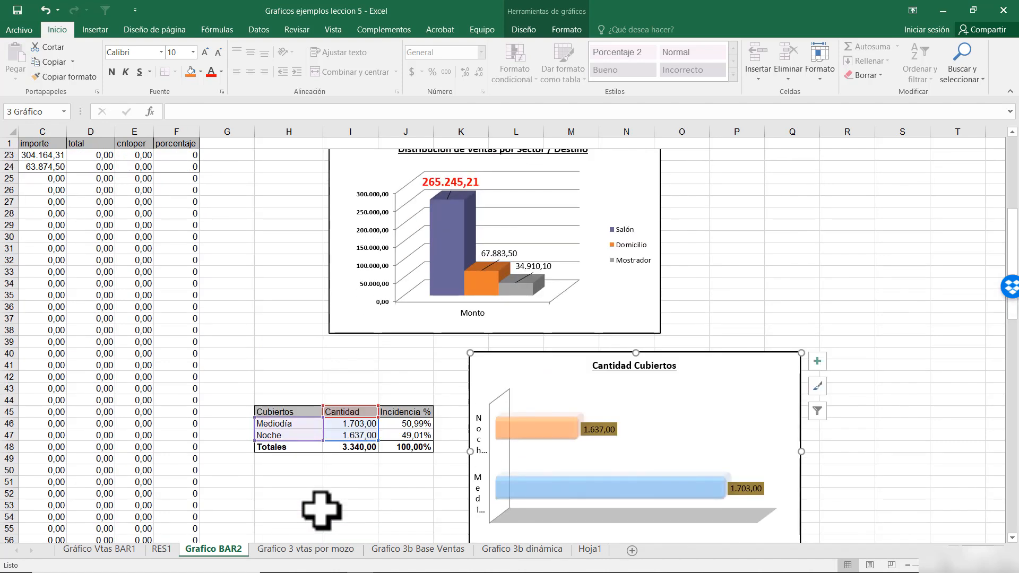
click(317, 549)
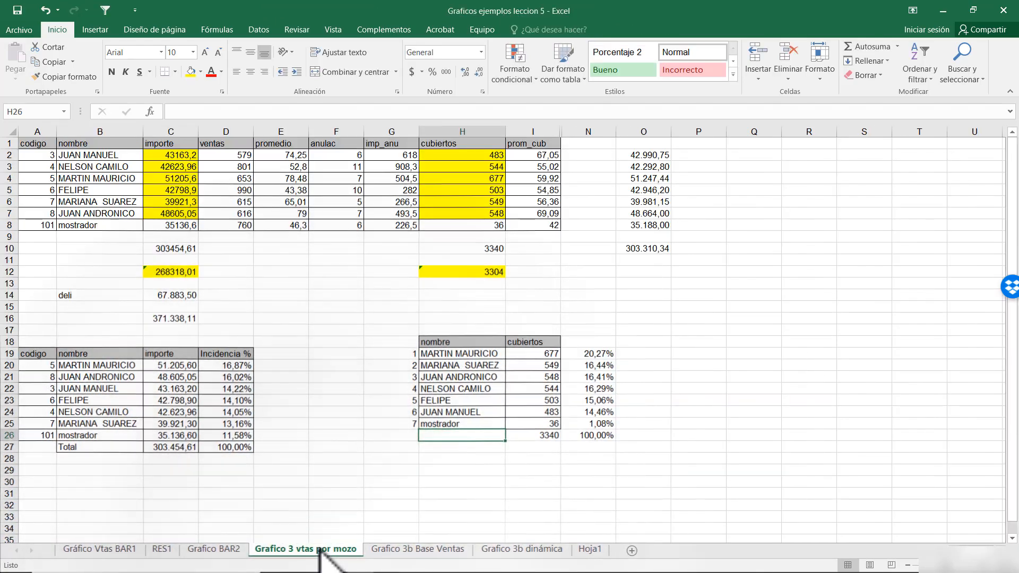
Examine the sales records on the Grafico 3b Base Ventas sheet down to the last row and return to the start
click(398, 549)
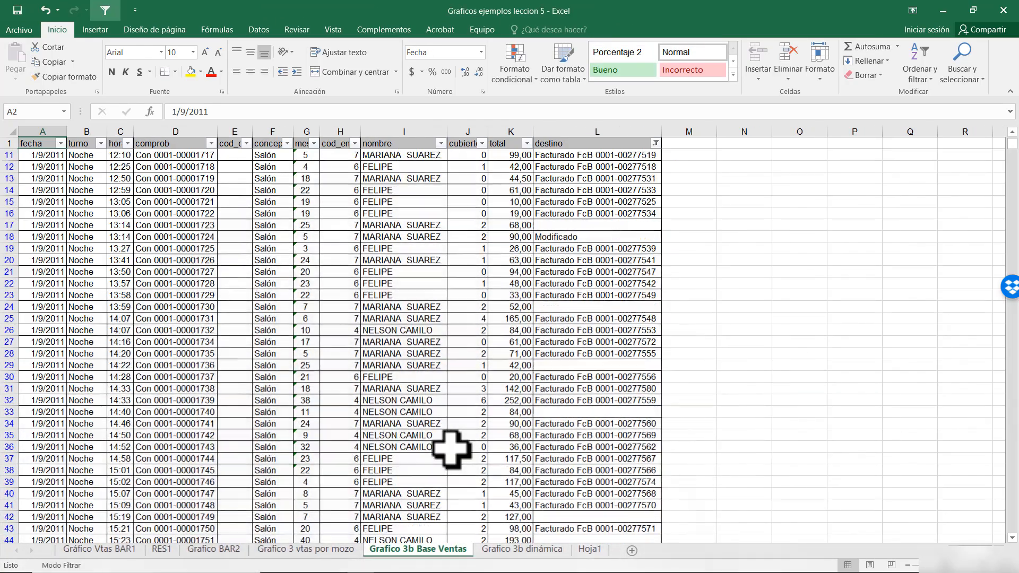
scroll(451, 448, up, 5)
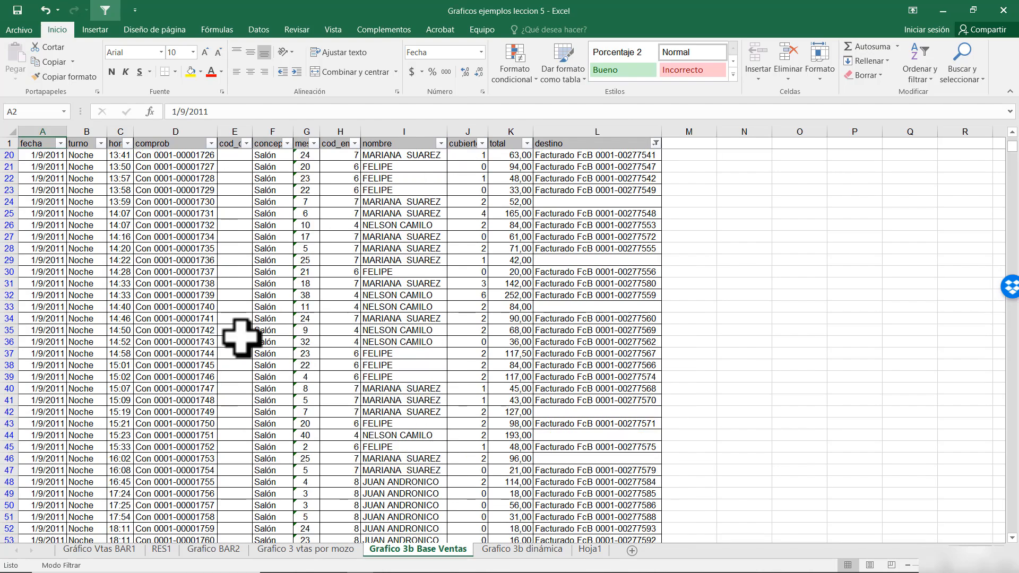
click(30, 178)
key(ctrl+Down)
key(Down)
key(Down)
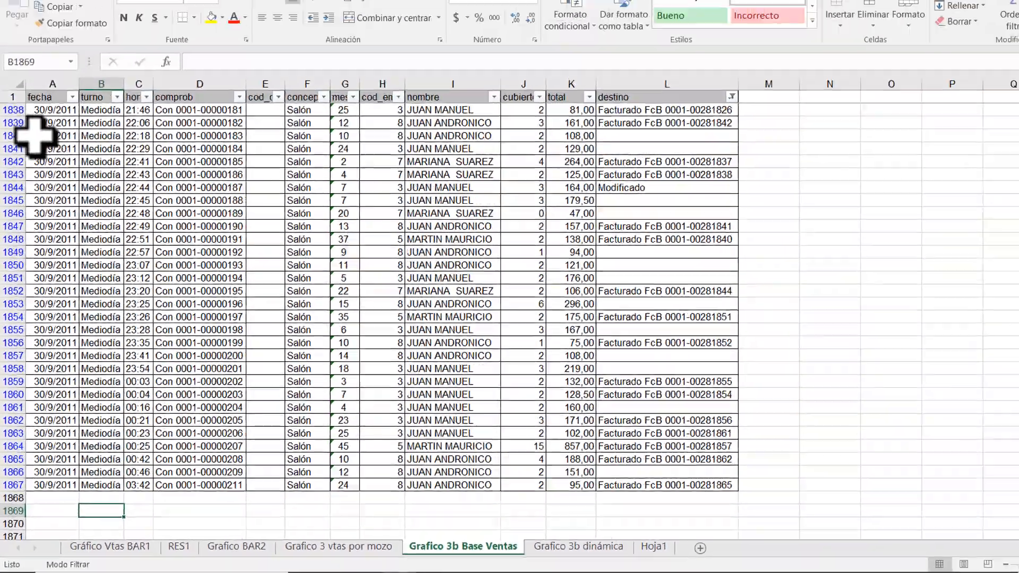
key(ctrl+Home)
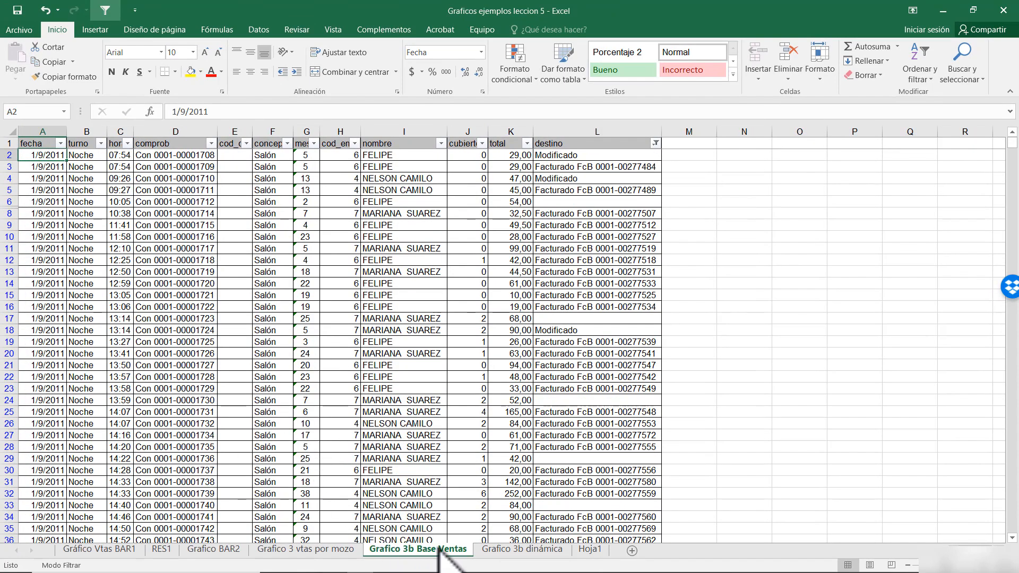
Enlarge the column chart of sales by waiter and shift on the Grafico 3b dinámica sheet, extending its lower-right corner outward
click(513, 549)
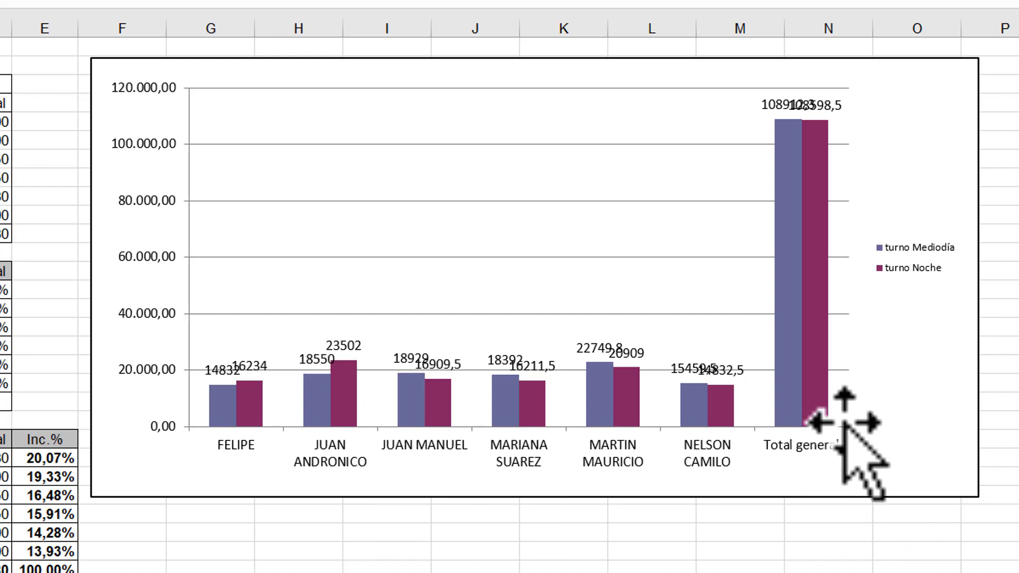
click(874, 235)
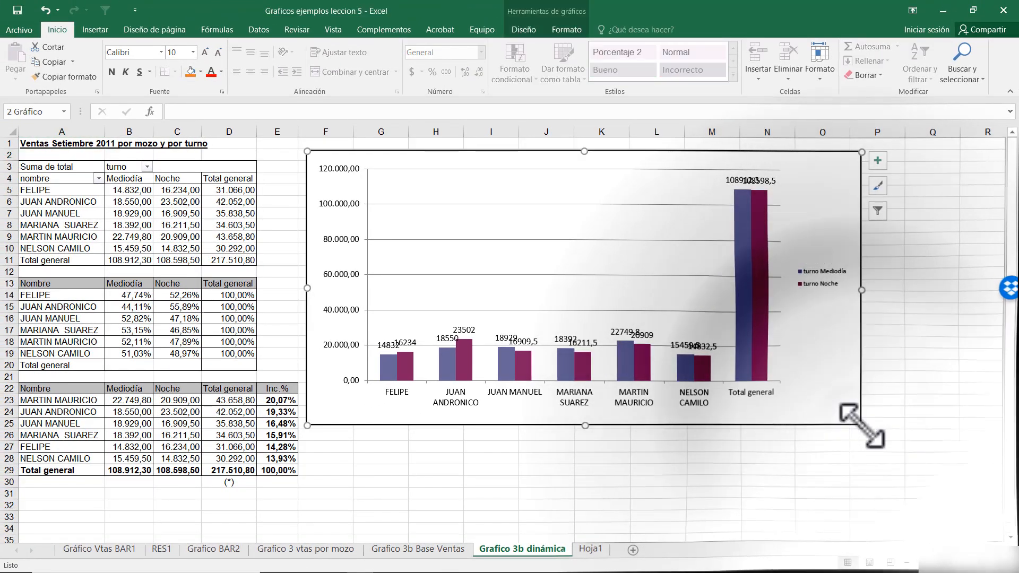
drag(860, 424, 906, 464)
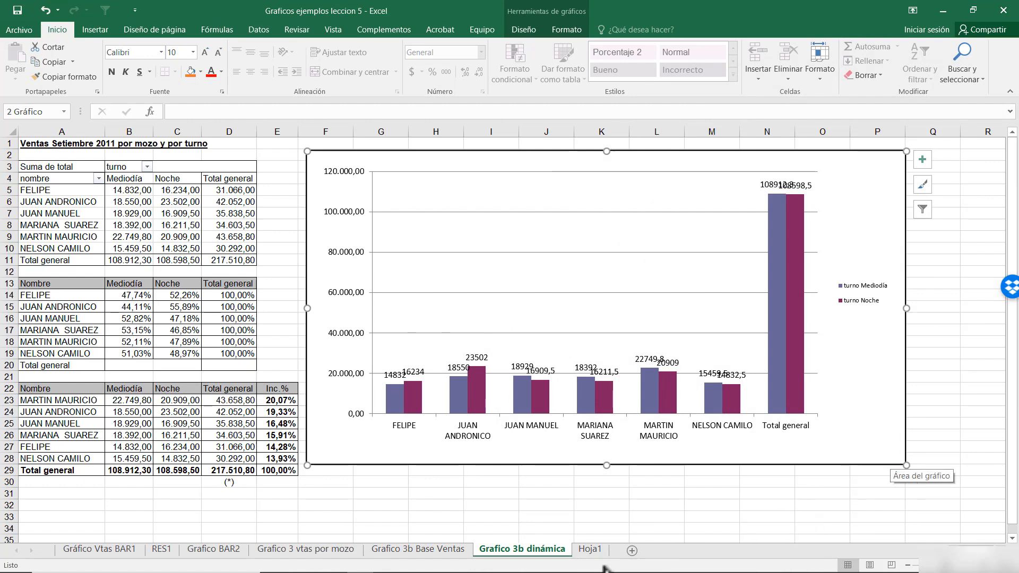
Close the lesson 5 examples workbook and open Producción graficos y formulas banco with its content enabled
click(1002, 11)
click(457, 375)
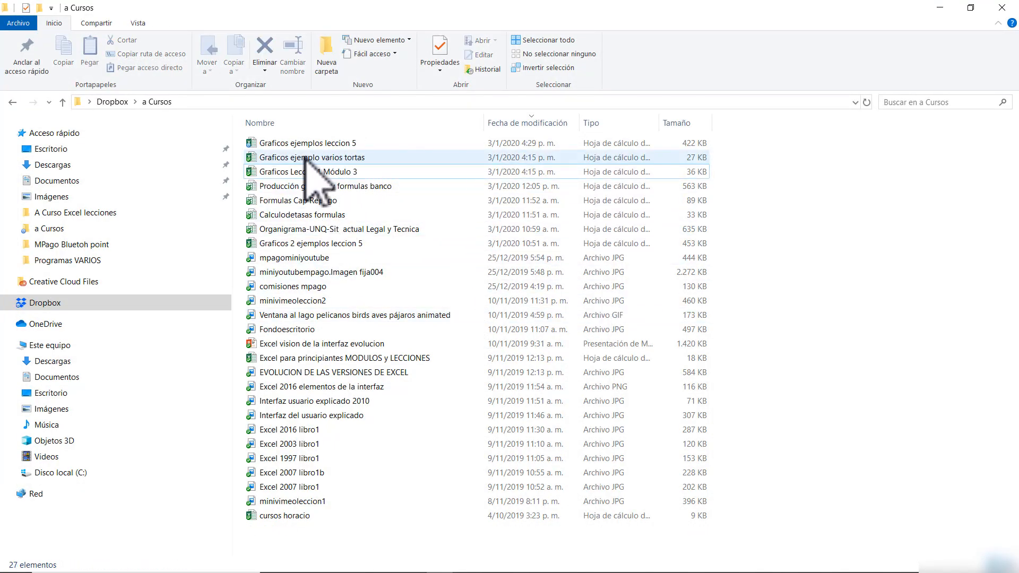
double_click(342, 187)
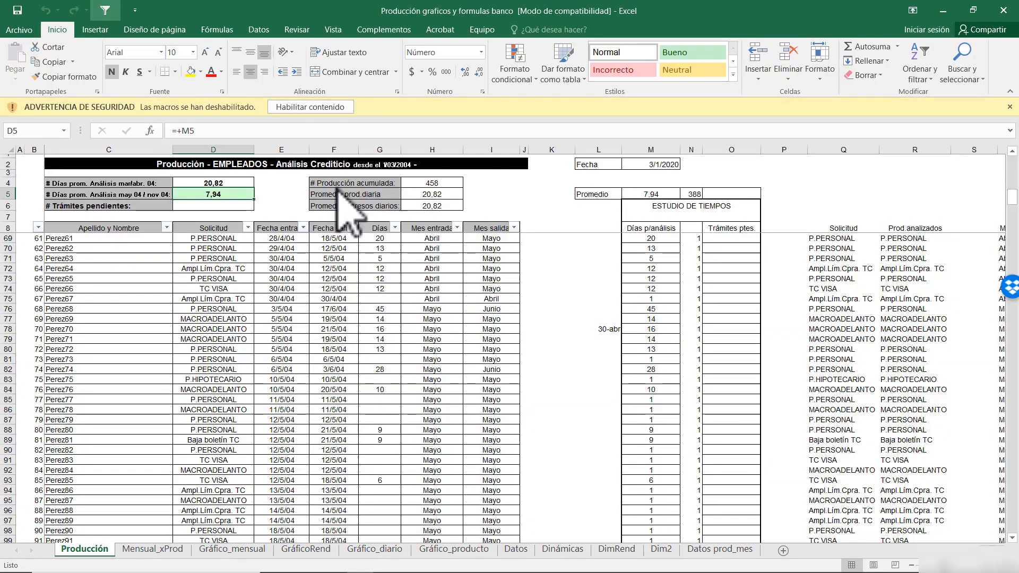
click(317, 109)
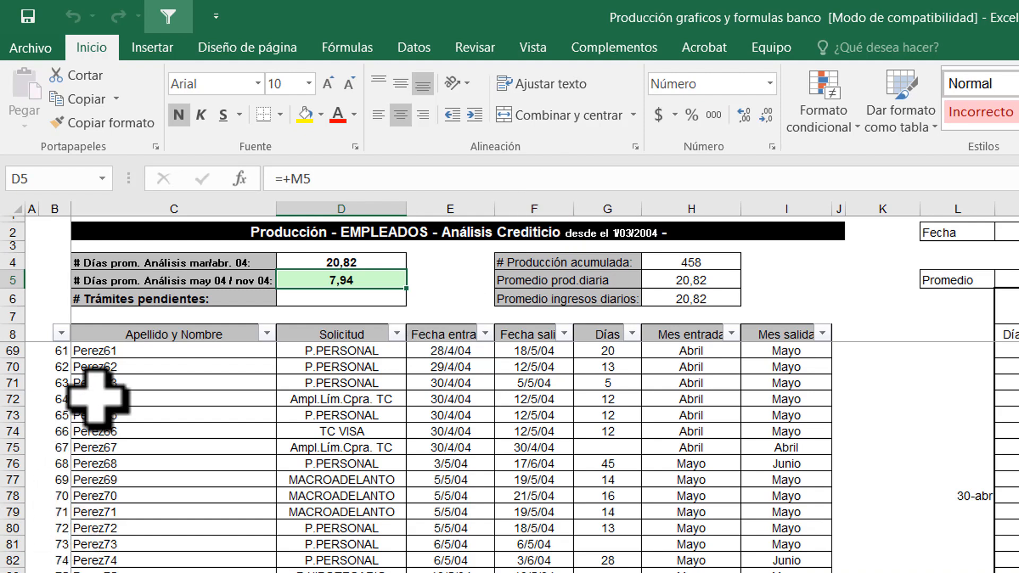
Review the Apellido y Nombre records on the Producción sheet from the first to the last and return to the first
click(188, 334)
click(138, 366)
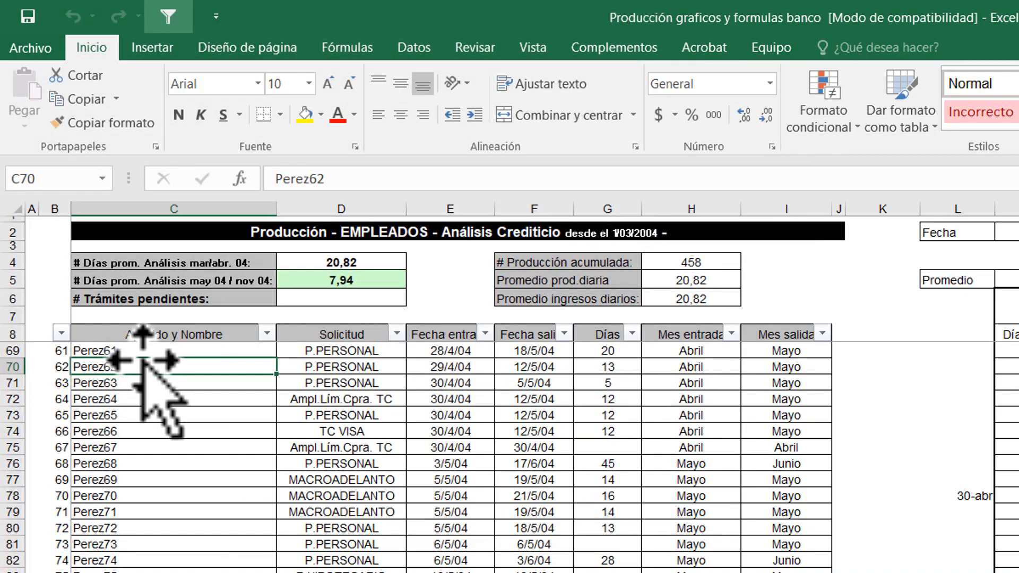
double_click(143, 360)
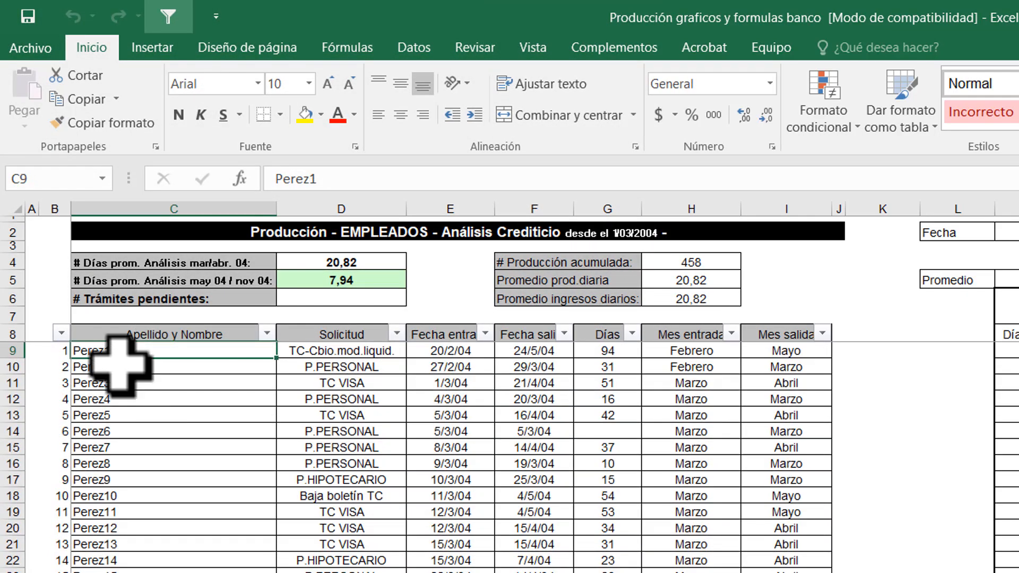
key(ctrl+Down)
key(Down)
key(Down)
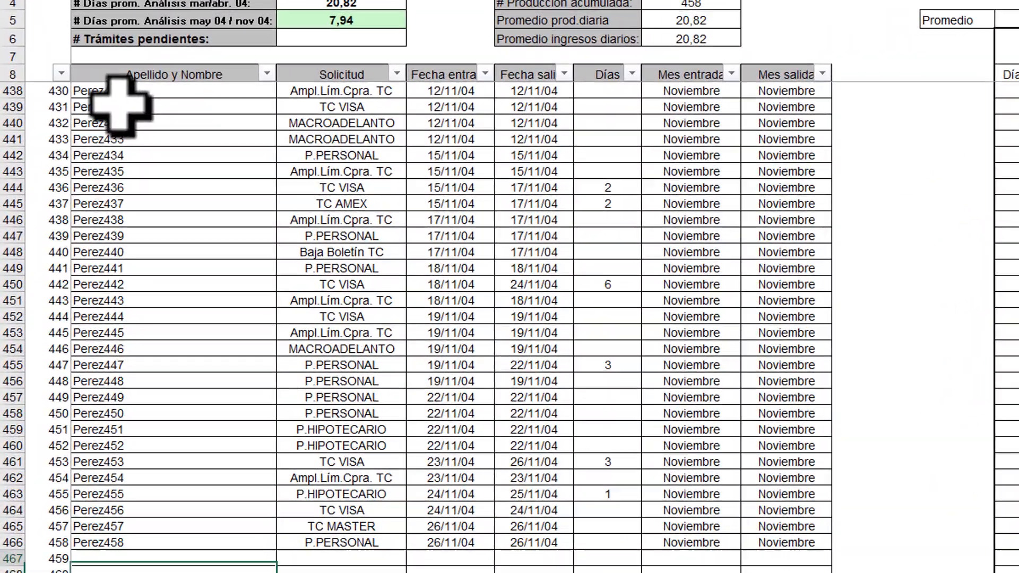
key(Up)
key(Up)
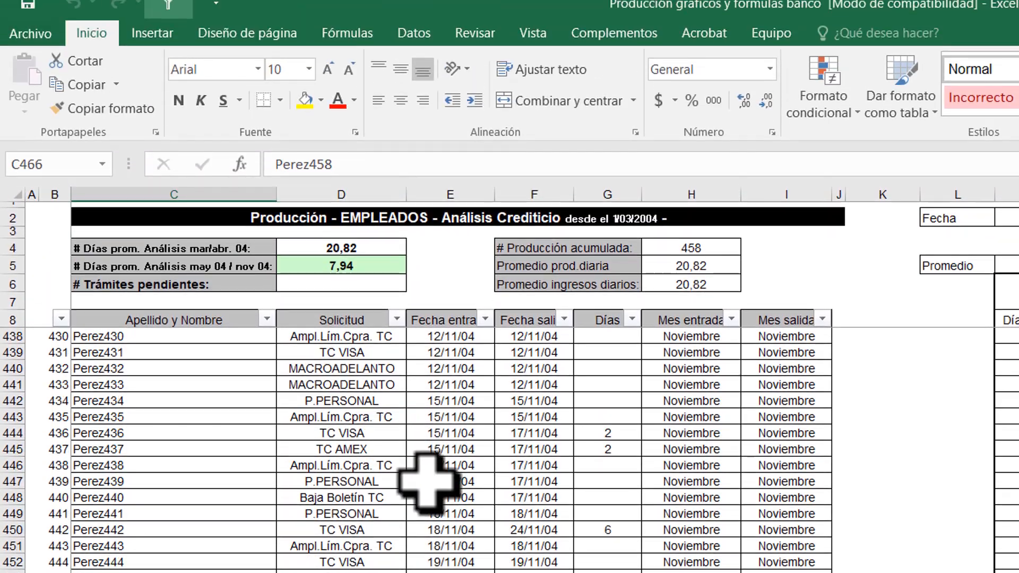
key(ctrl+Up)
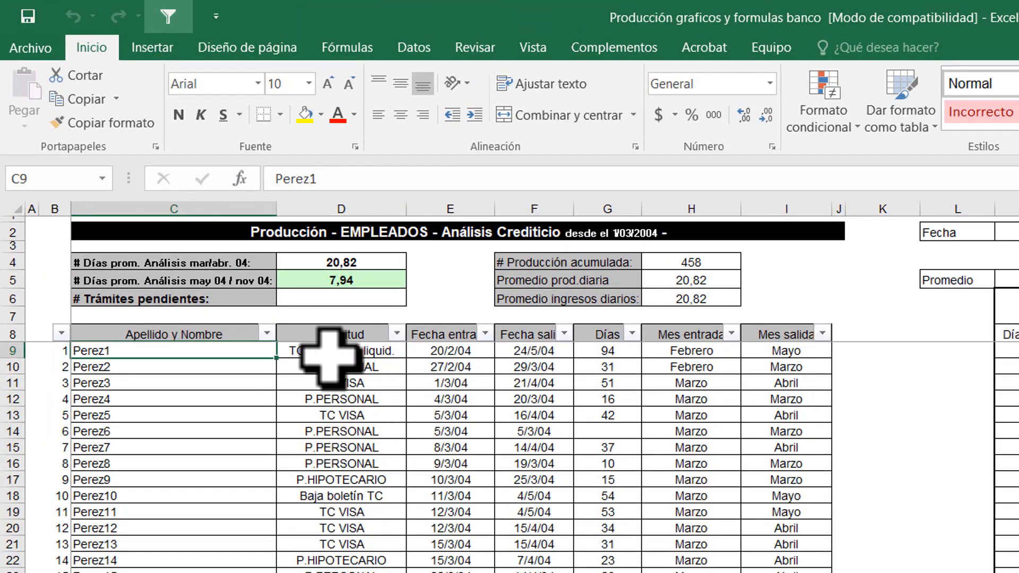
Examine the Solicitud, Fecha entrada and Fecha salida columns and the formula that calculates Días on the Producción sheet
key(Right)
key(Down)
key(Down)
key(Down)
key(Down)
key(Down)
key(Down)
click(447, 368)
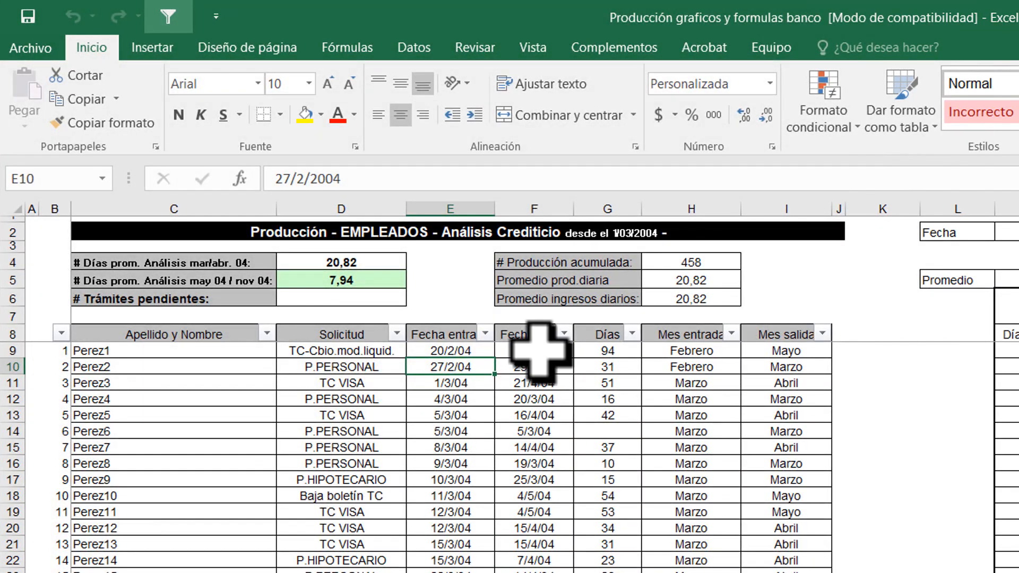
click(538, 337)
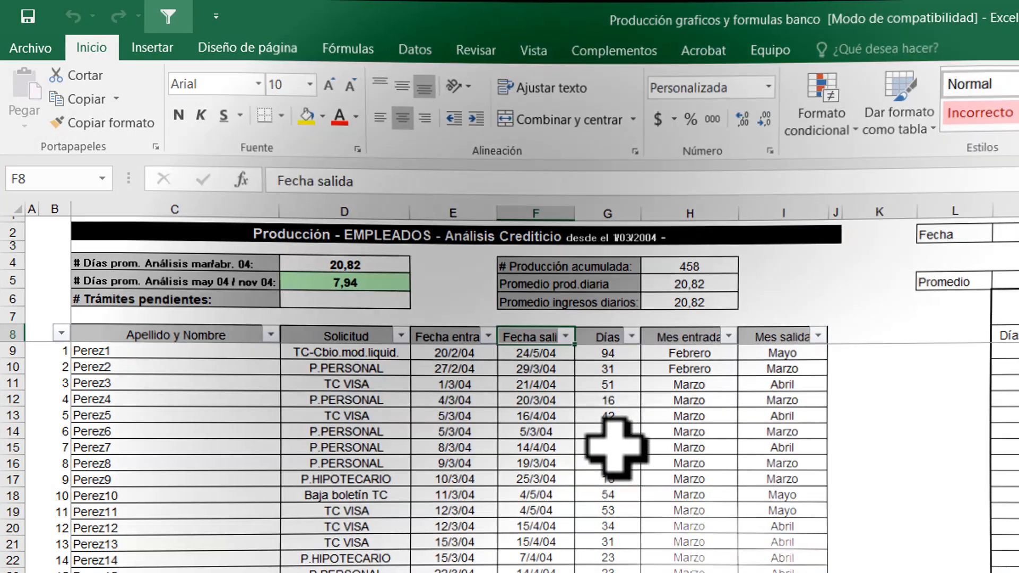
click(610, 447)
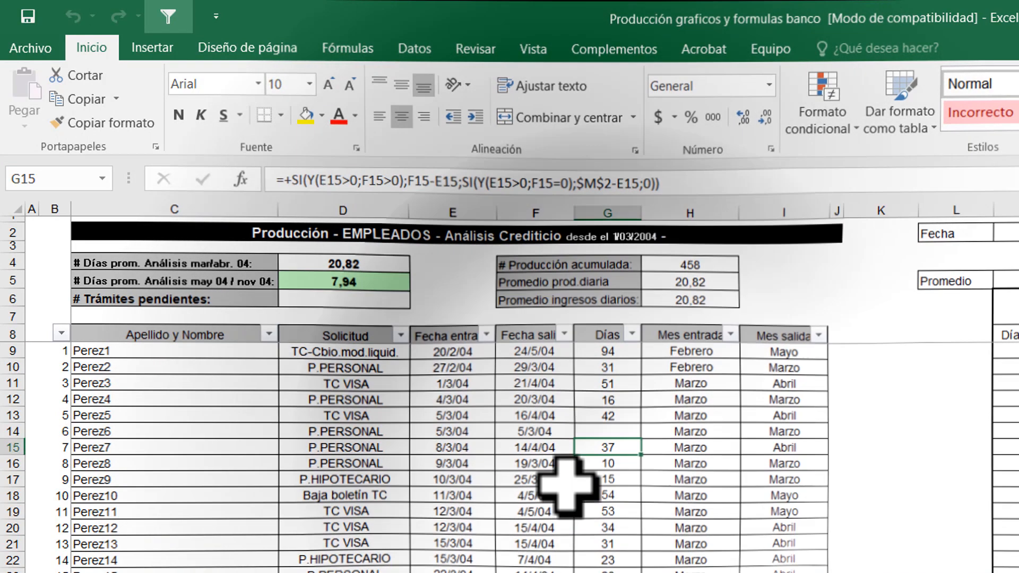
click(618, 464)
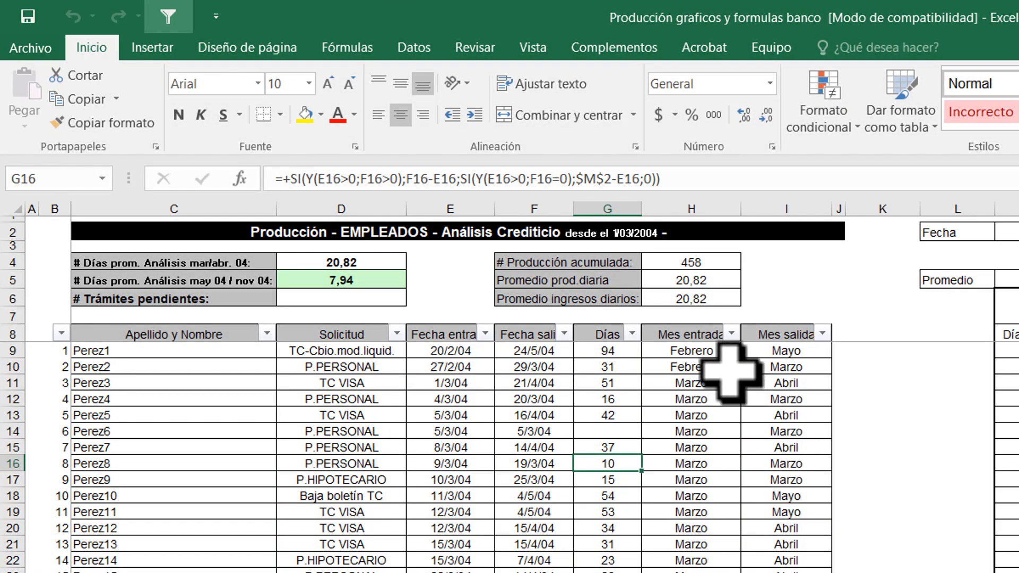
Inspect the Producción acumulada formula in H4 with its counted range and the Promedio prod.diaria formula in H5
click(711, 263)
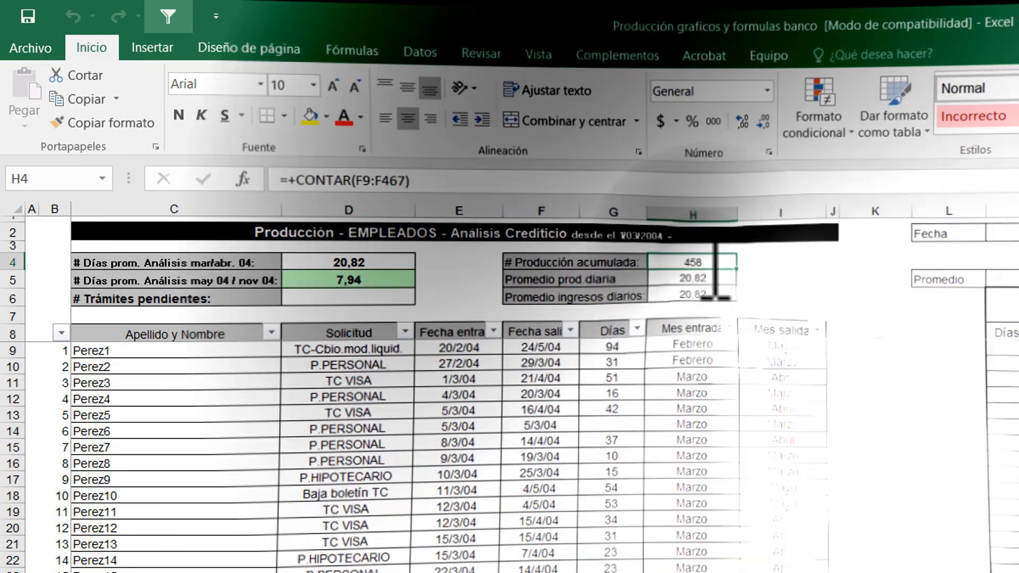
double_click(714, 263)
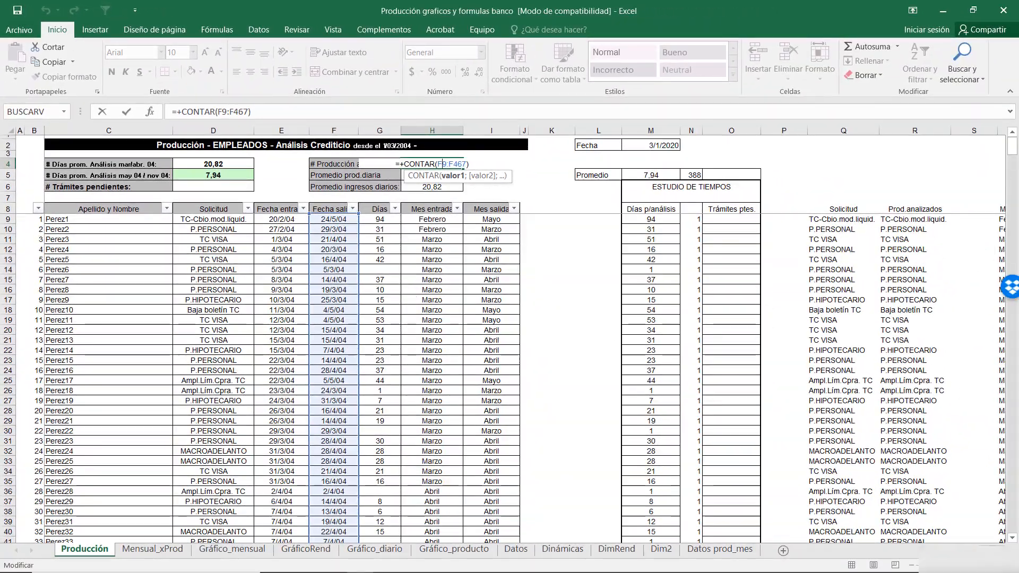
drag(1011, 157, 1012, 401)
key(Return)
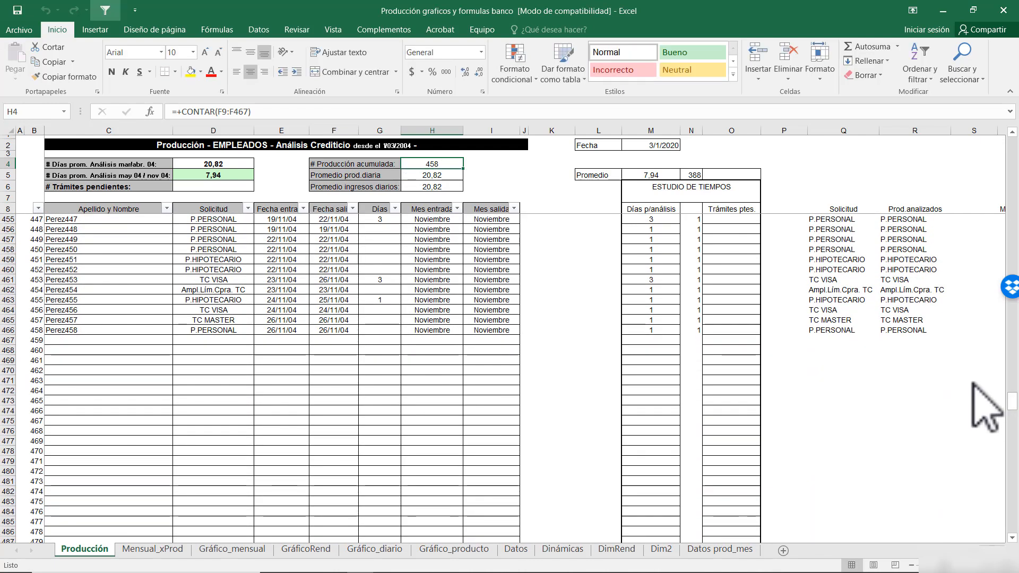
key(ctrl+Home)
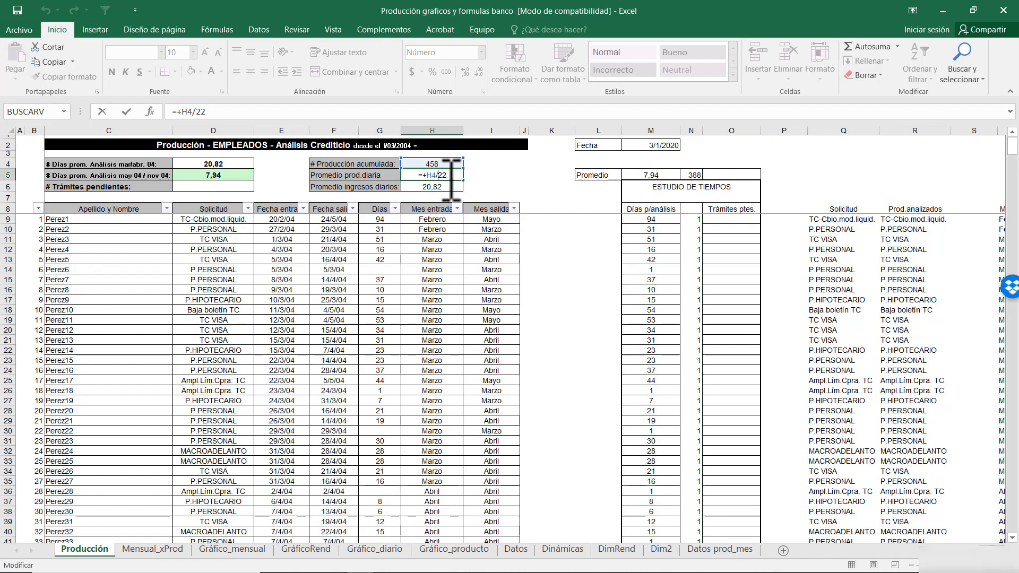
key(Escape)
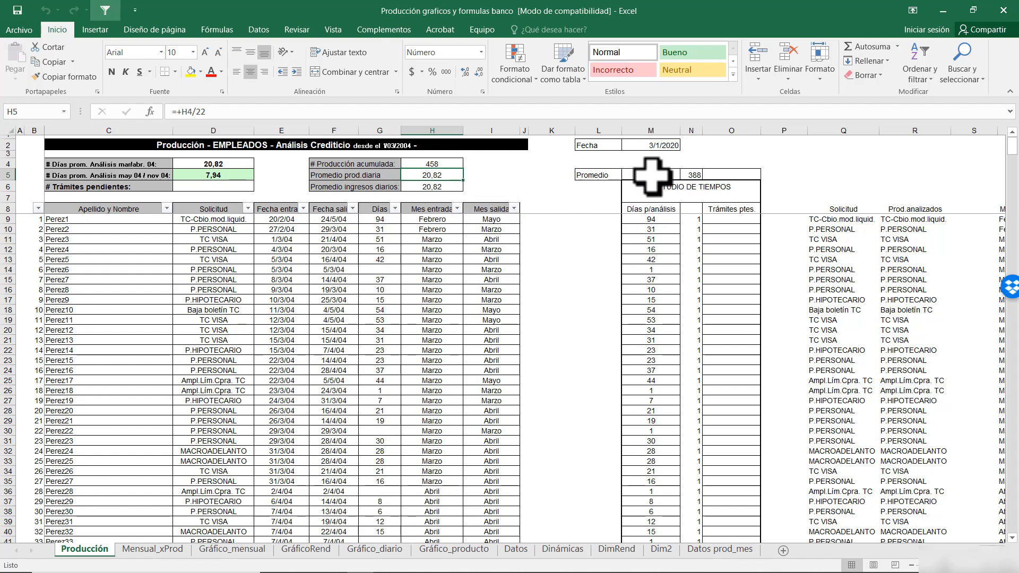
Examine the Promedio formula in M5 and the Días p/análisis values it averages
click(663, 237)
click(666, 176)
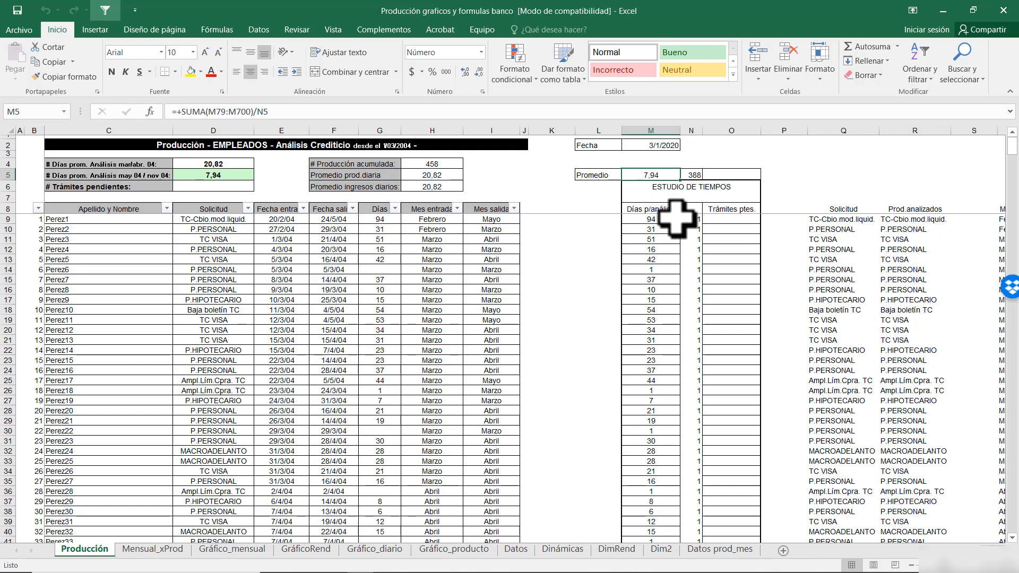
scroll(660, 293, down, 17)
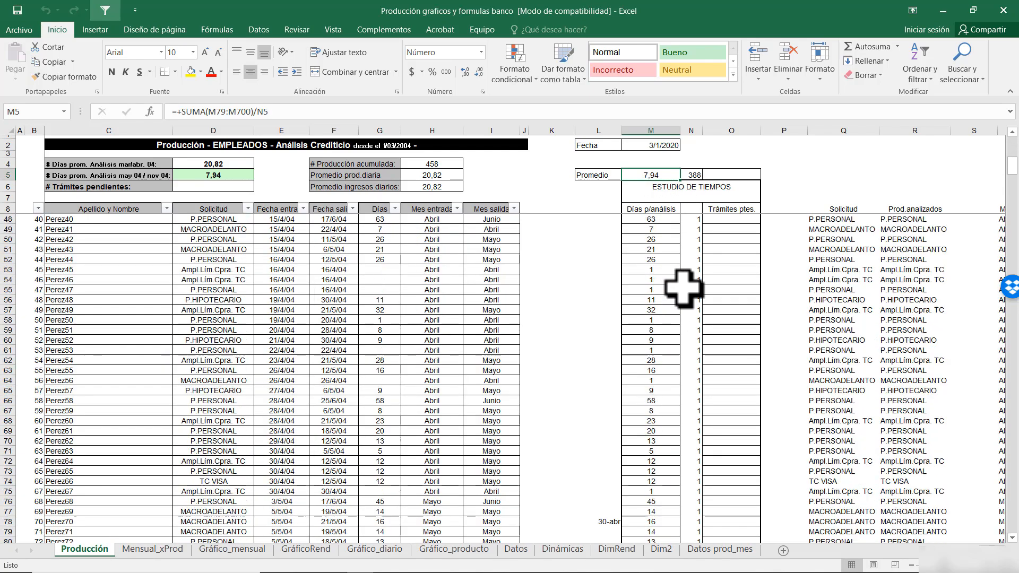
Trace the range M79:M700 summed by the Promedio formula in M5 down to the last production records
double_click(660, 175)
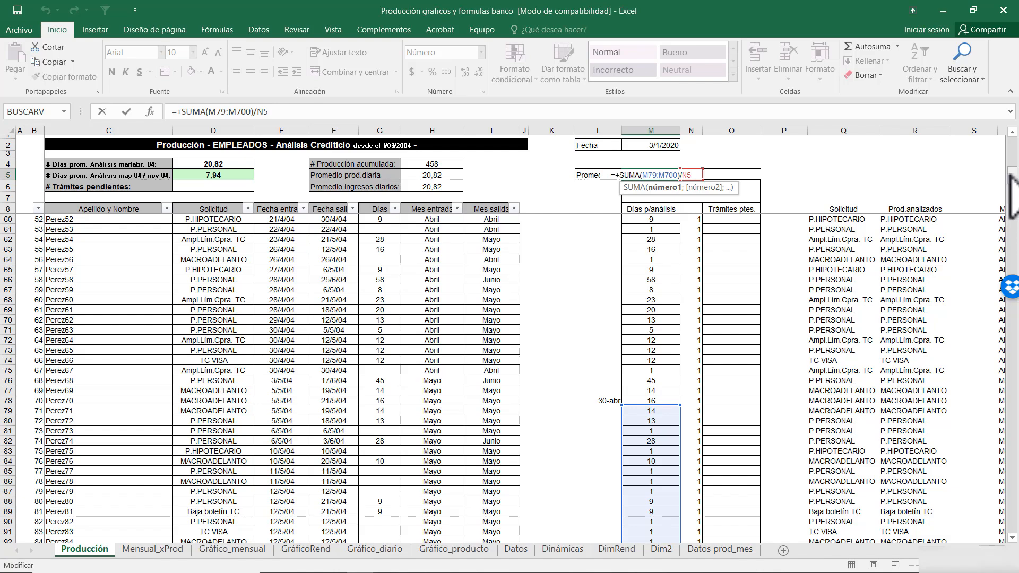
drag(1010, 176, 998, 336)
drag(1017, 393, 1017, 394)
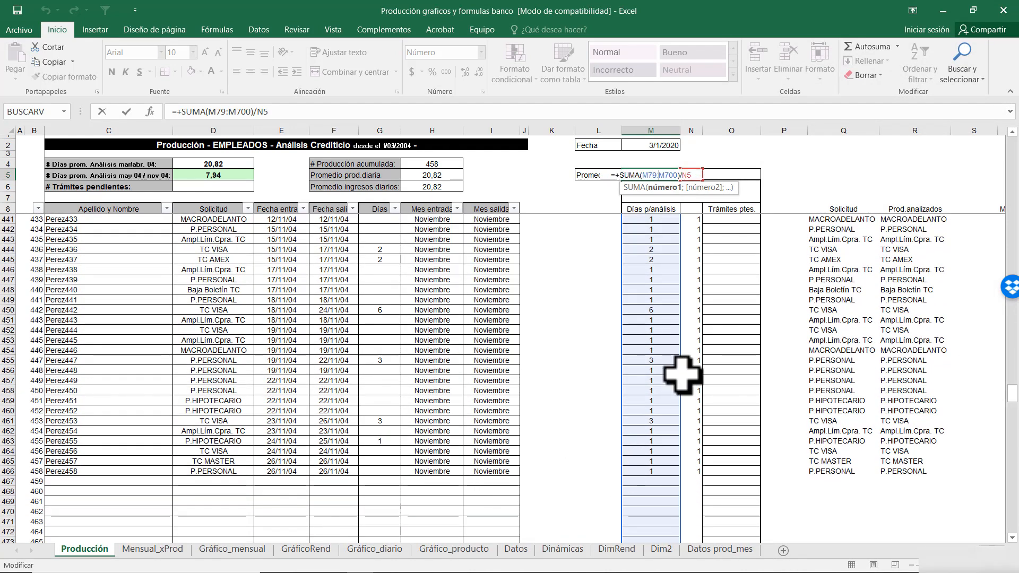
key(Return)
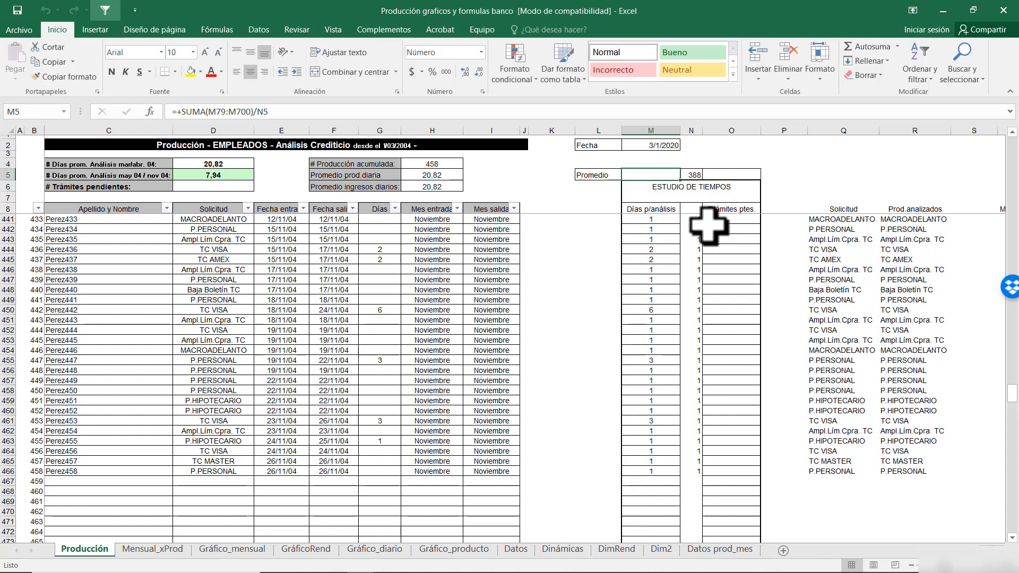
Inspect the record-count formula in N5 with its range N79:N700 and return to the first record
double_click(697, 173)
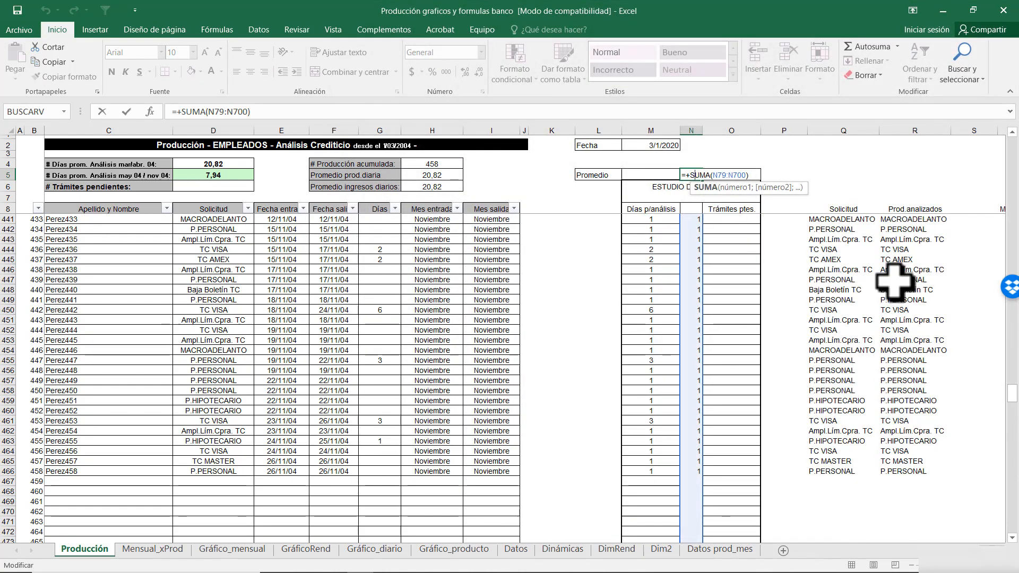
drag(1011, 393, 1012, 159)
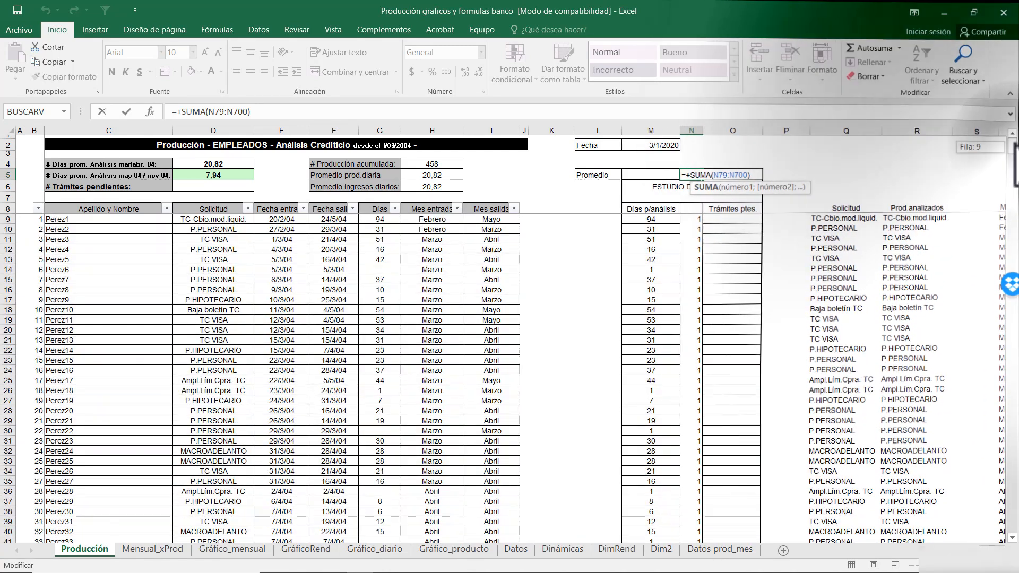
key(ctrl+Return)
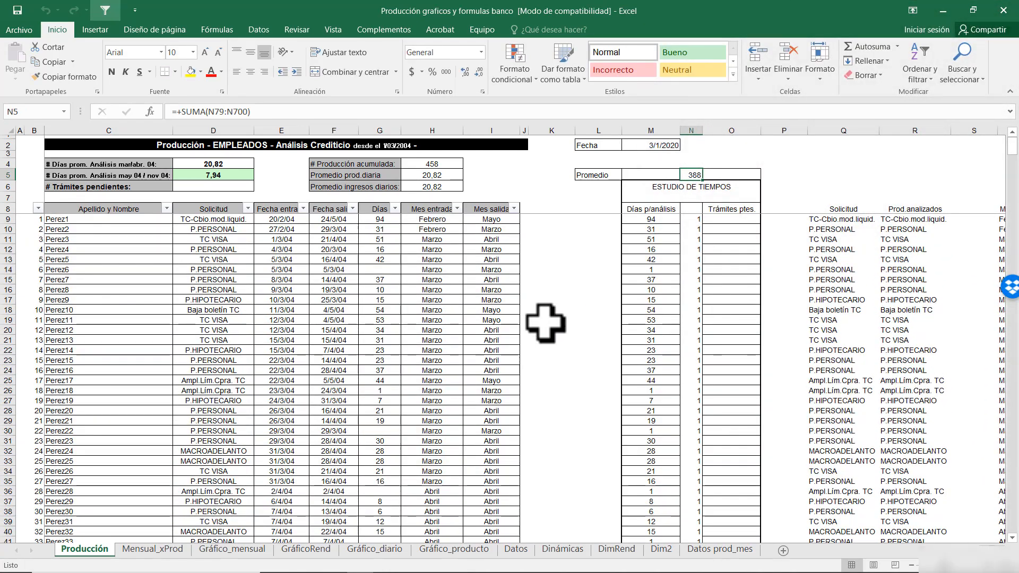
key(ctrl+Home)
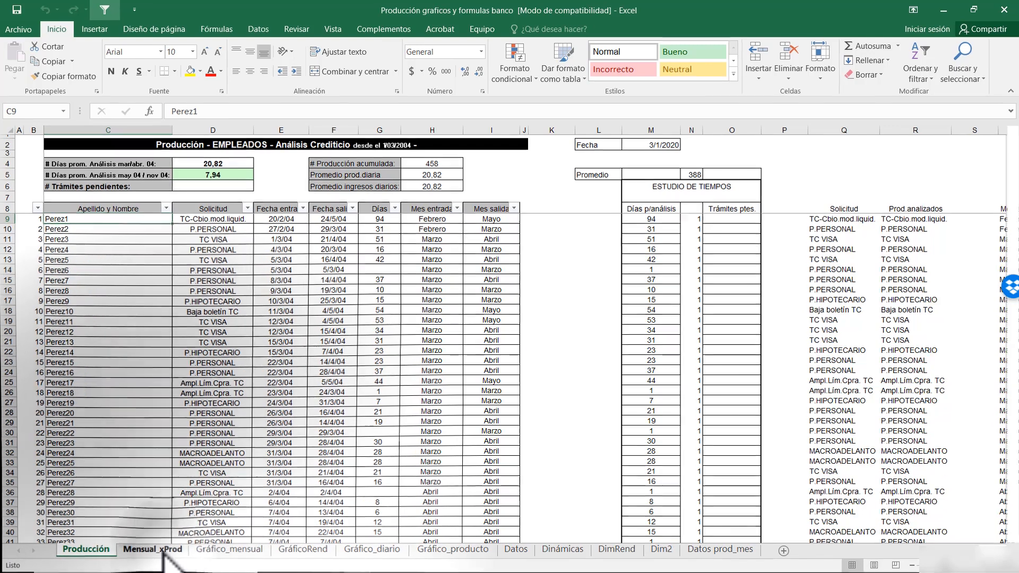
Examine the source data range of the Mensual_xProd chart, and view the charts on the following sheets through Gráfico_producto
click(154, 549)
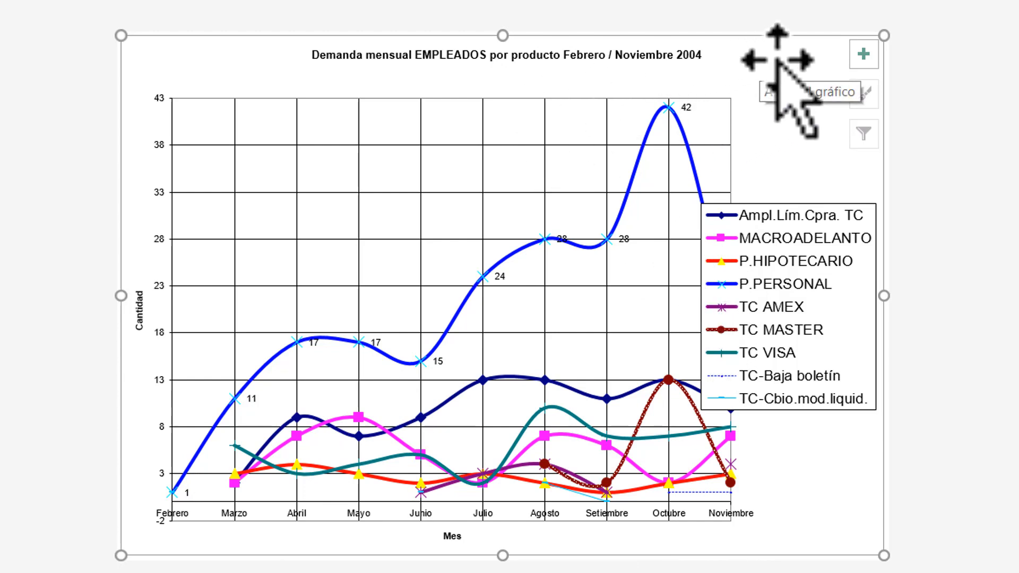
right_click(775, 69)
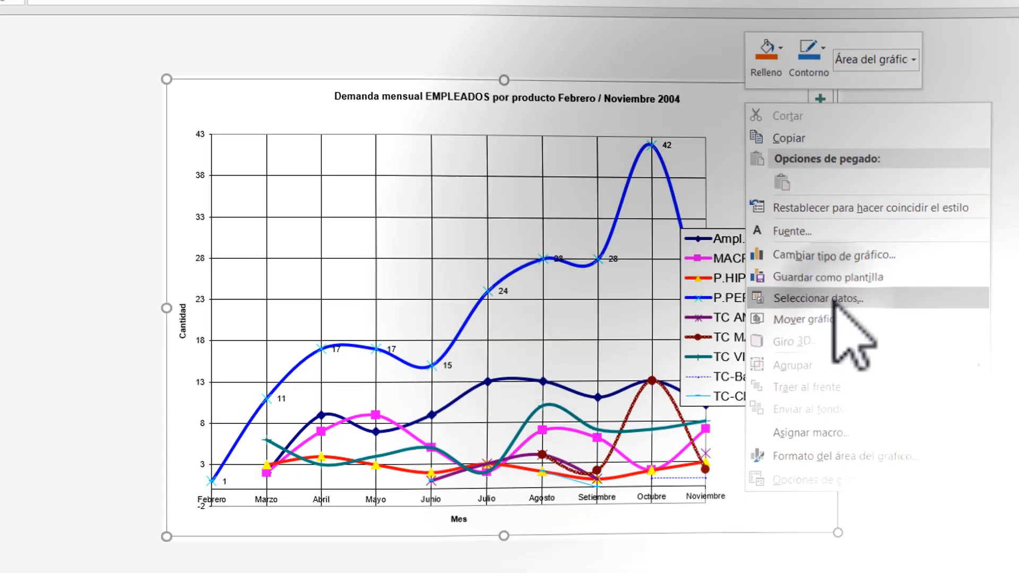
click(849, 285)
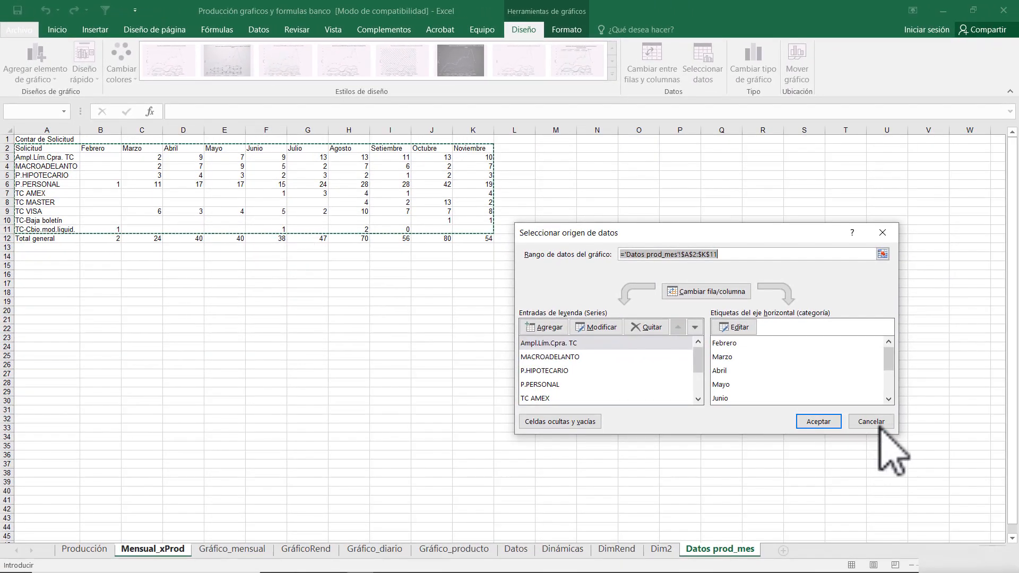
click(1011, 496)
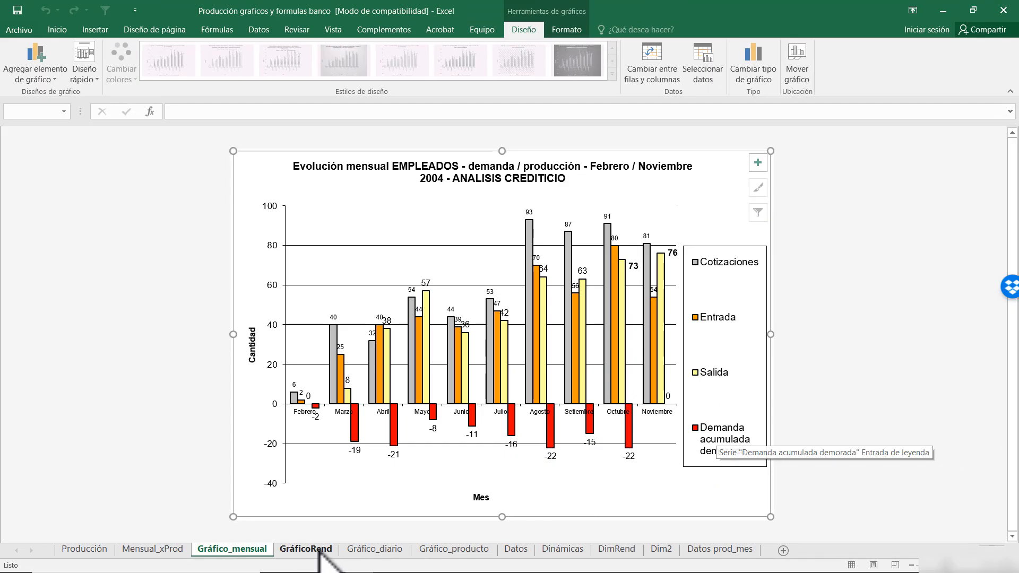
click(321, 549)
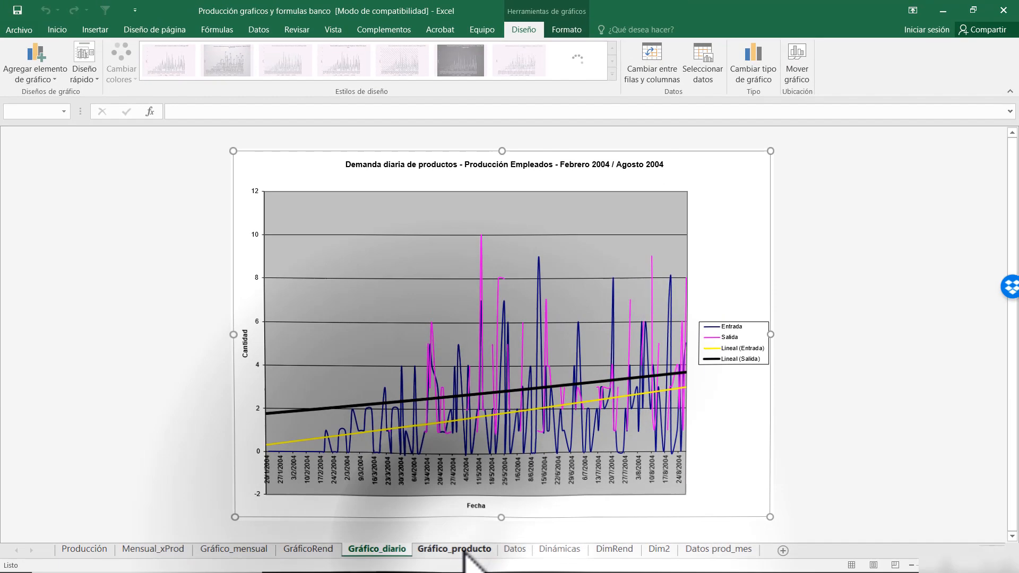
click(452, 548)
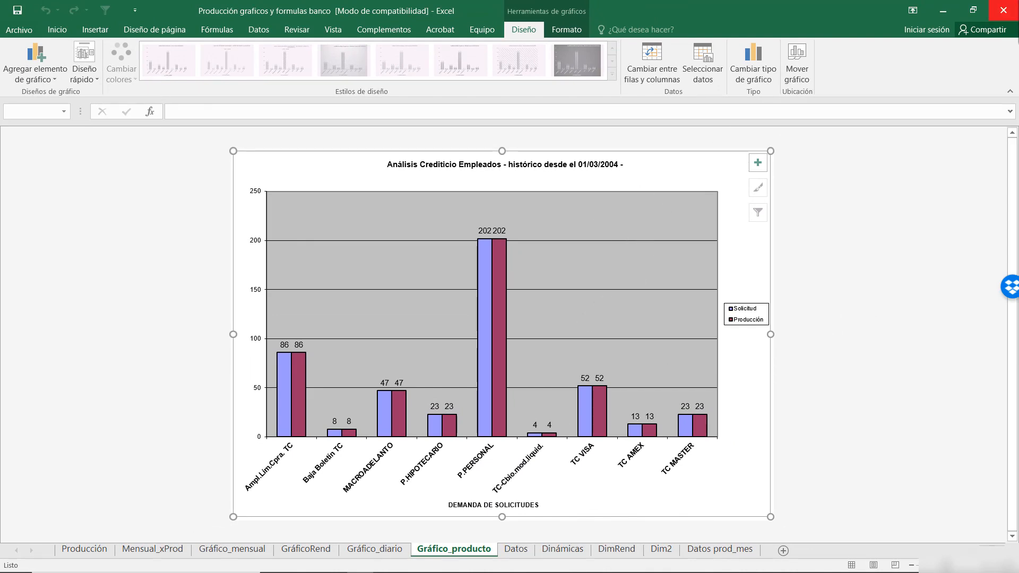
Close the bank production workbook saving its changes, and open the file Organigrama-UNQ-Sit actual Legal y Tecnica
click(1003, 9)
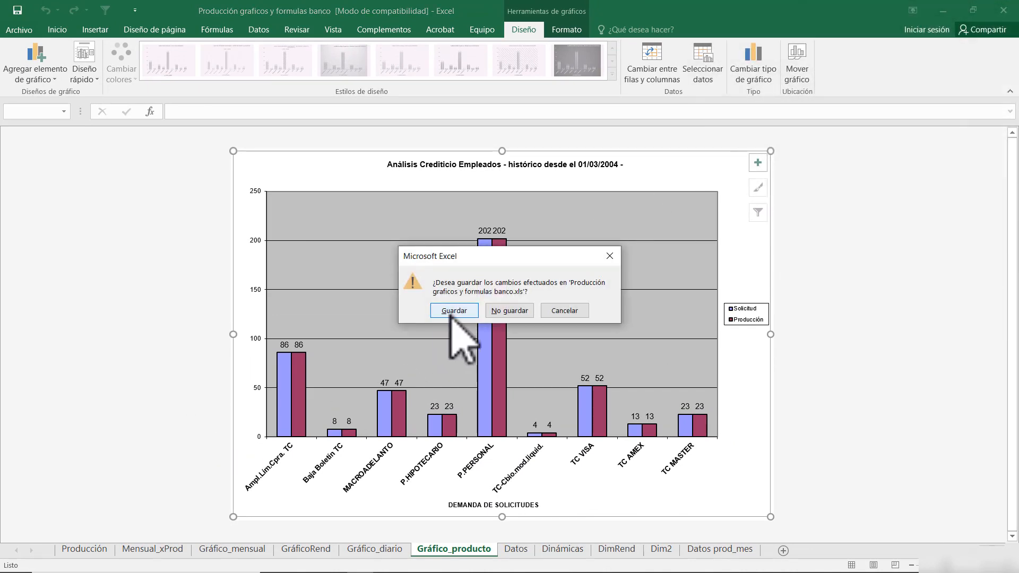
click(455, 310)
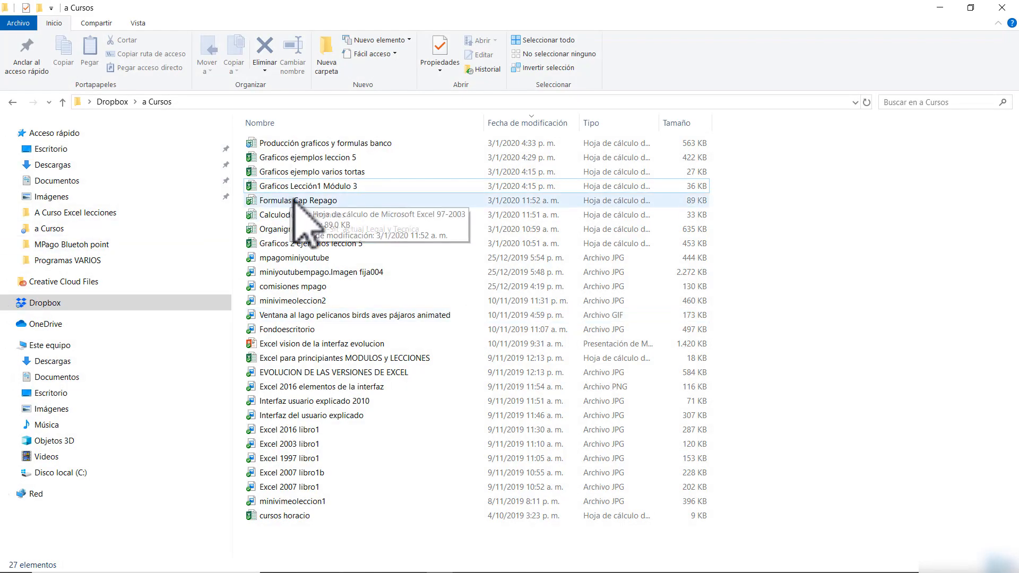
double_click(299, 229)
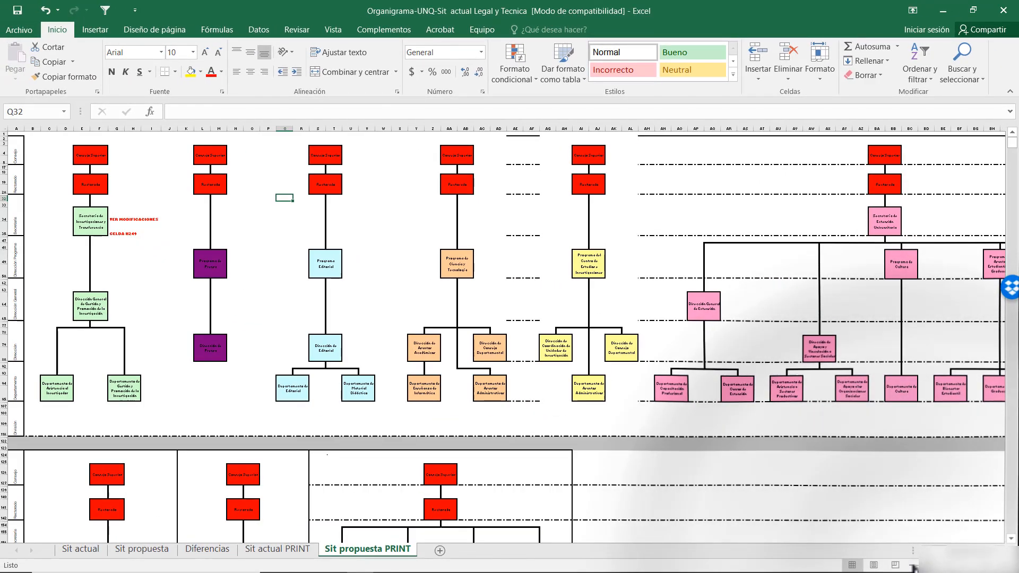
Survey the organization charts across the Sit propuesta PRINT sheet at a reduced zoom
click(913, 565)
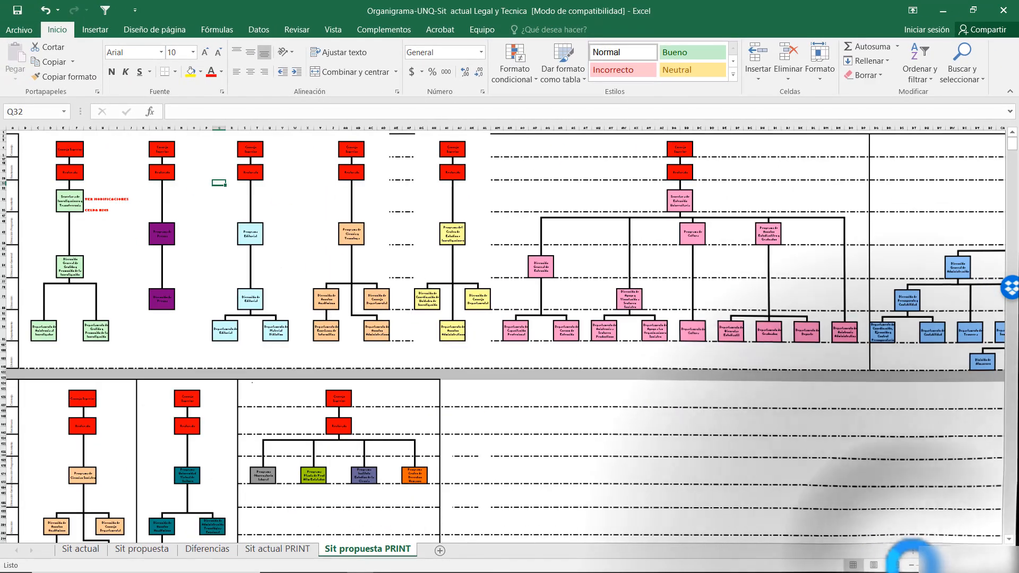
click(912, 565)
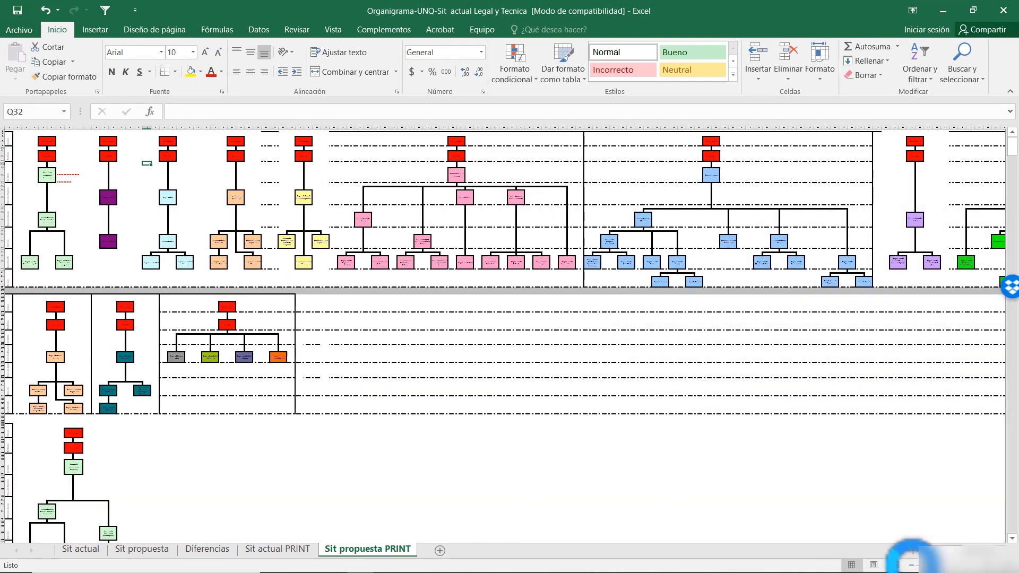
scroll(504, 335, right, 3)
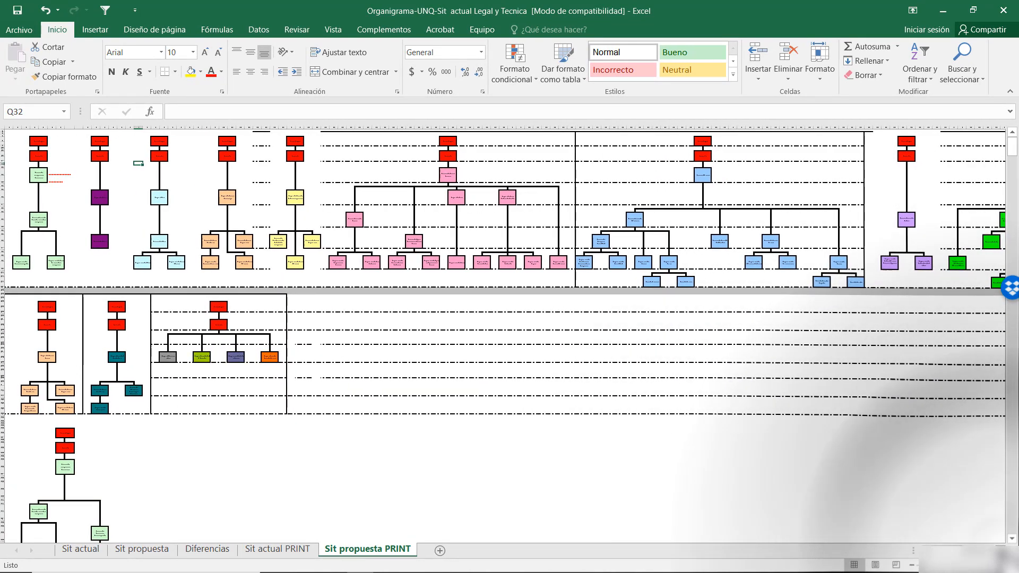
click(1000, 551)
mouse_move(954, 551)
mouse_down()
mouse_move(987, 552)
mouse_move(926, 552)
mouse_move(966, 552)
mouse_up()
click(840, 163)
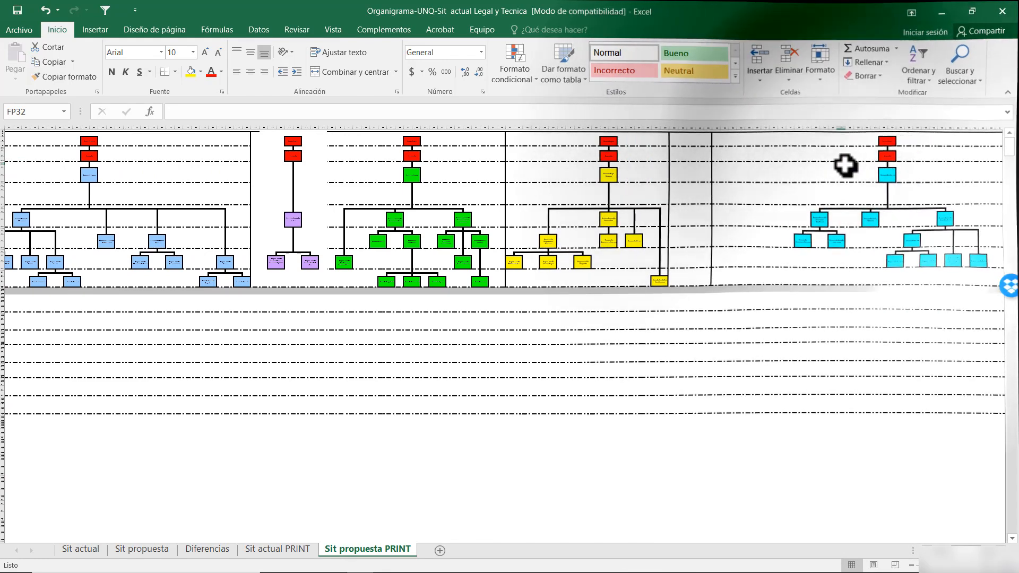
Examine the Secretaría Legal y Técnica branch of the organization chart up close, from Consejo Superior down to its departments
click(975, 565)
click(974, 565)
click(974, 565)
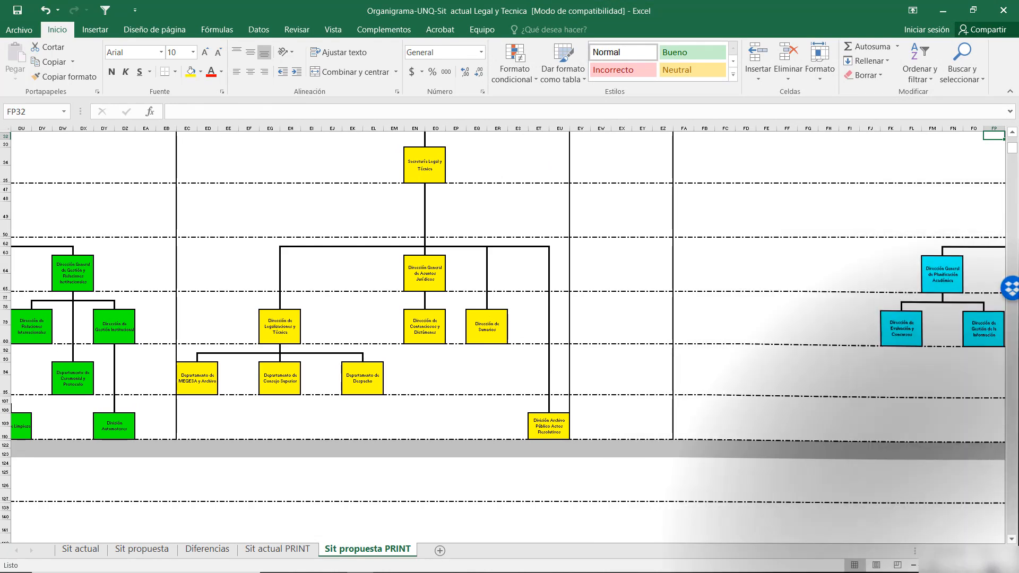
click(975, 565)
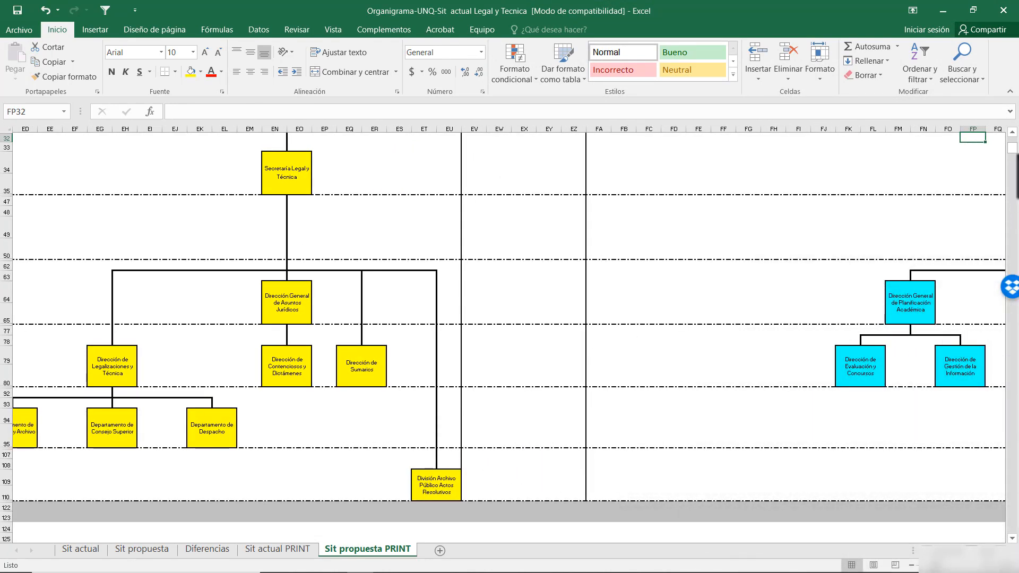
scroll(1012, 137, up, 3)
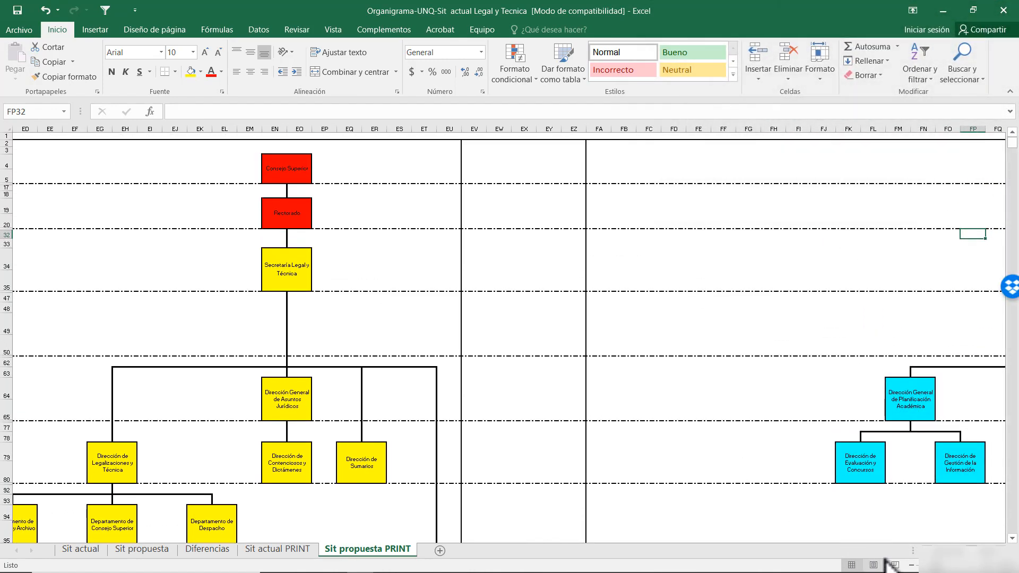
click(927, 550)
click(926, 550)
click(926, 550)
click(927, 550)
click(926, 550)
click(927, 549)
click(927, 549)
click(922, 538)
scroll(858, 455, down, 3)
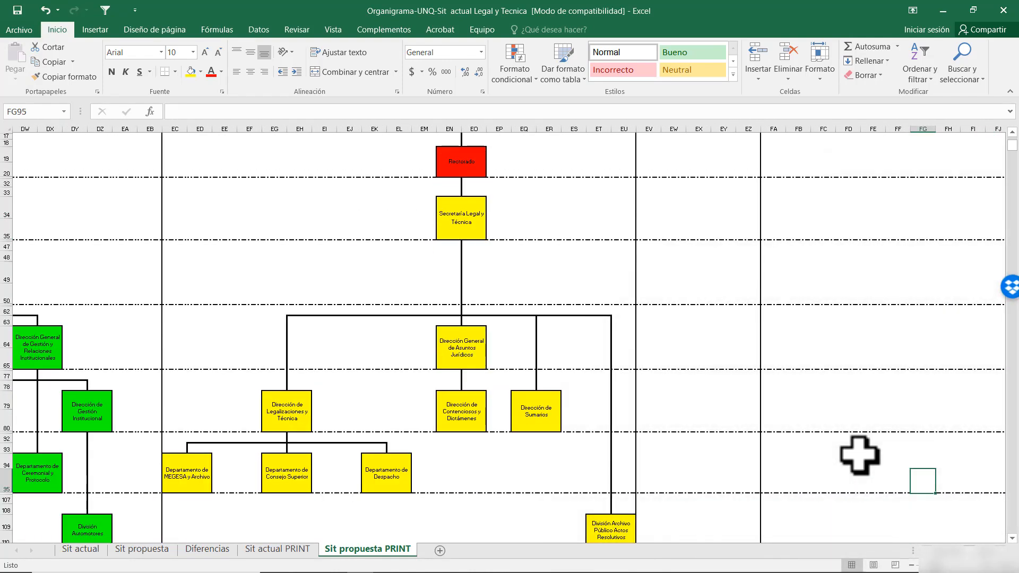
scroll(452, 455, up, 3)
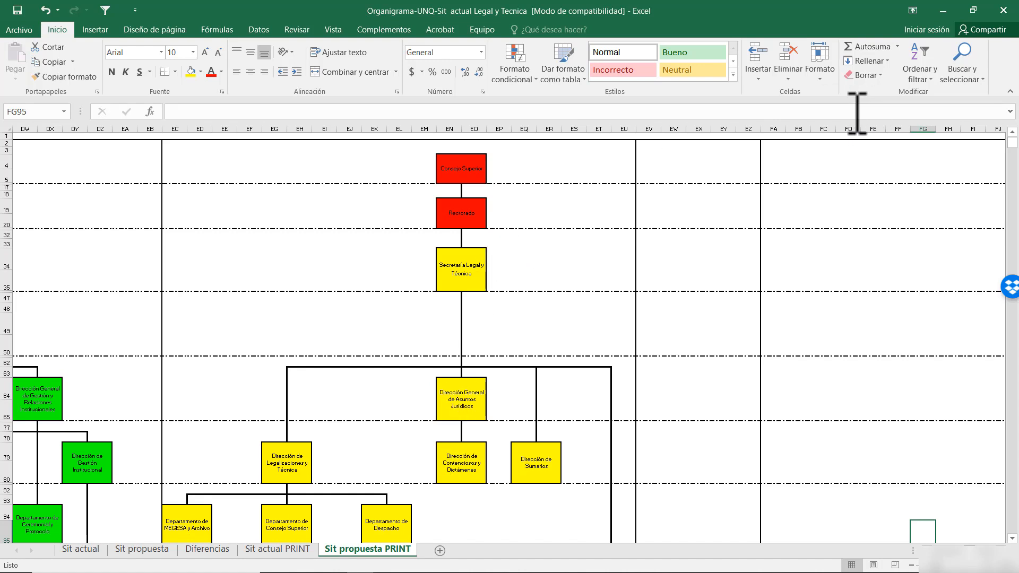
Close the organization chart workbook and open the recent workbook Graficos ejemplos leccion 5 in Excel
click(1004, 12)
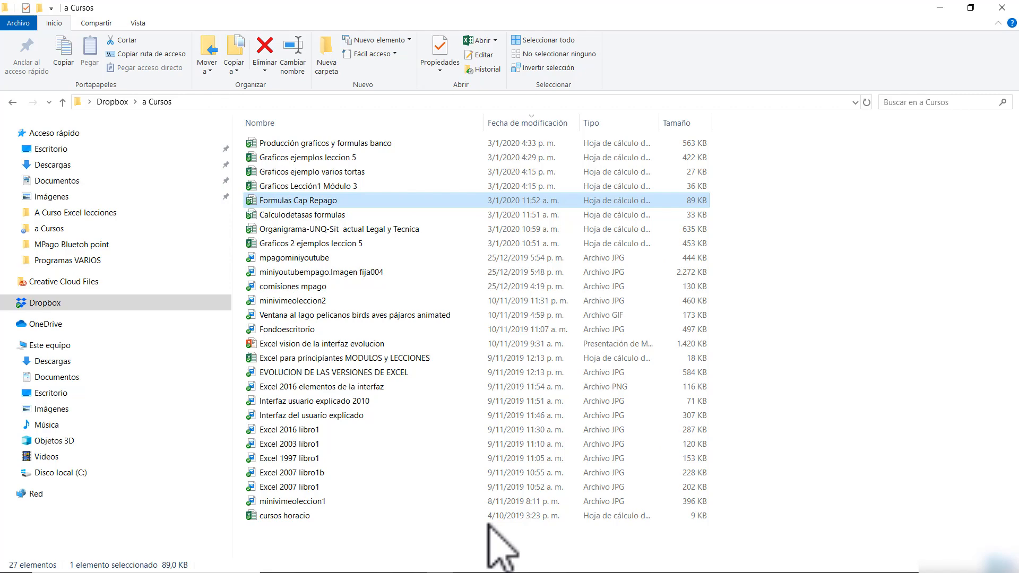
key(alt+Tab)
click(940, 7)
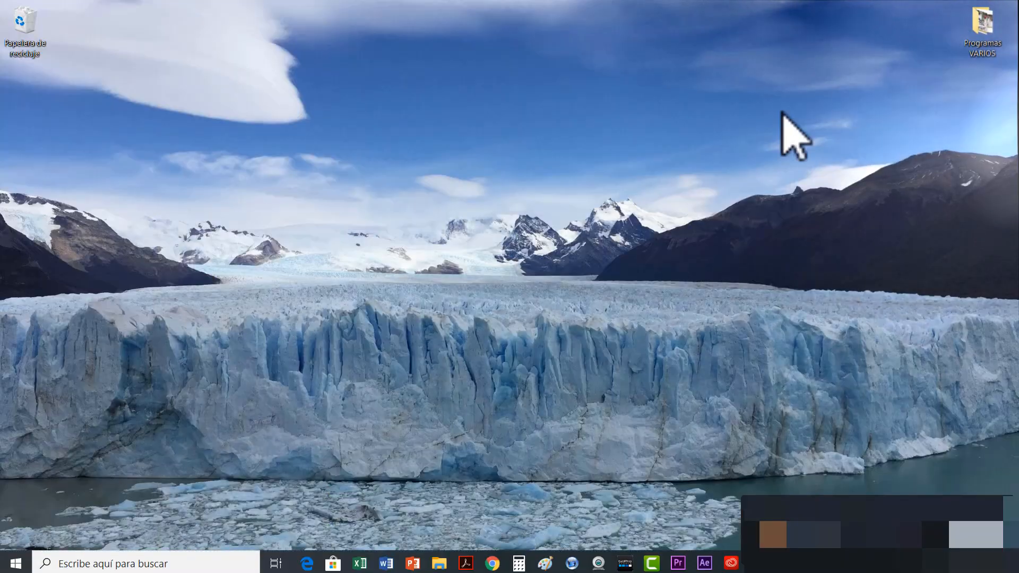
click(359, 560)
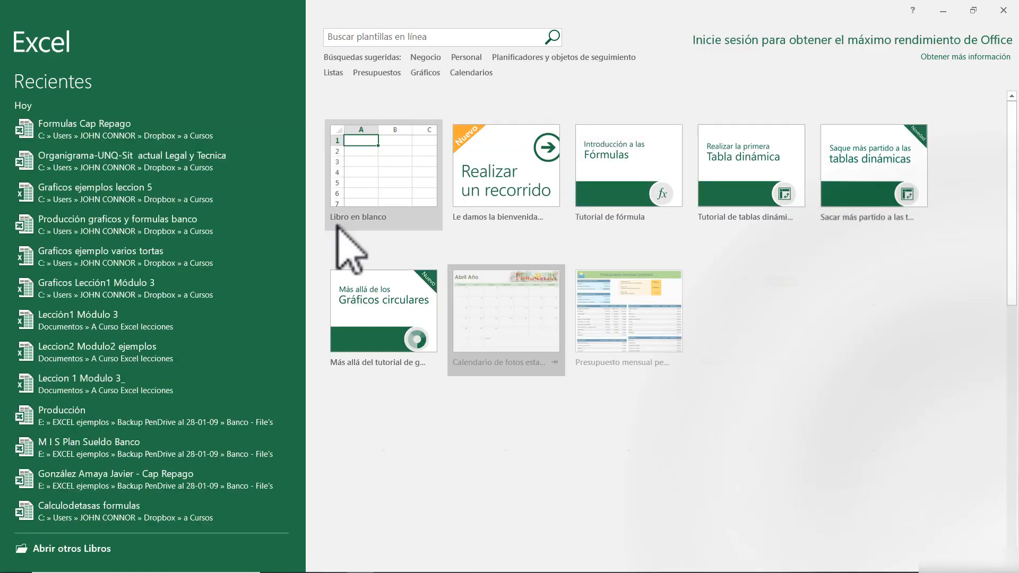
click(159, 199)
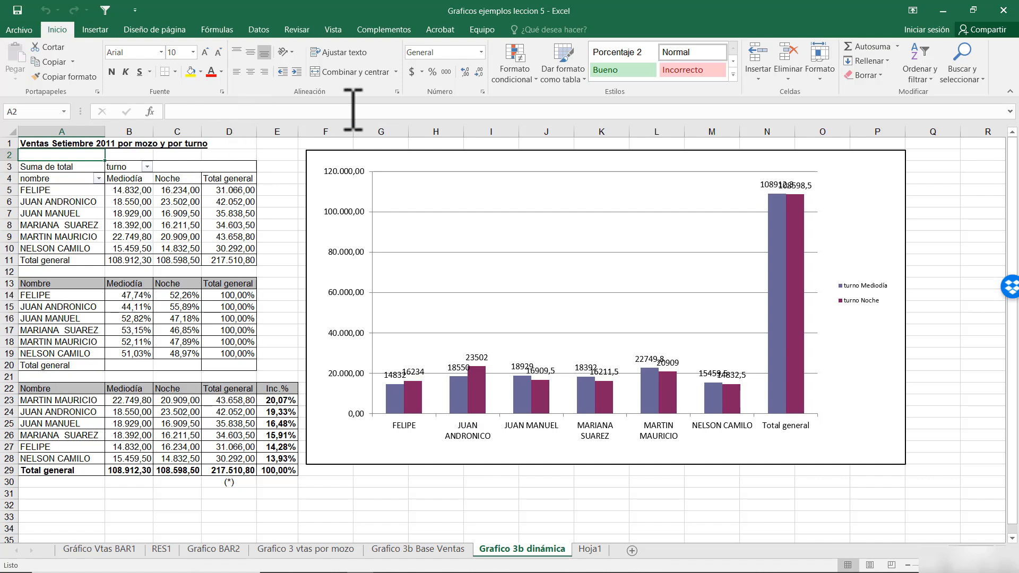
Look over the chart insertion tools and the existing chart's options on Grafico 3b dinámica, and delete that chart
click(105, 32)
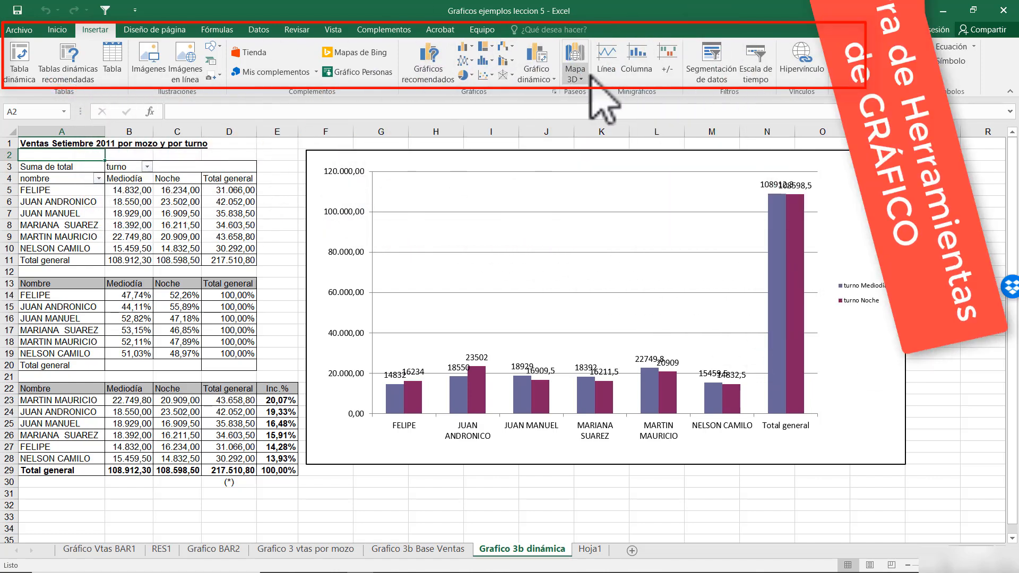
click(875, 176)
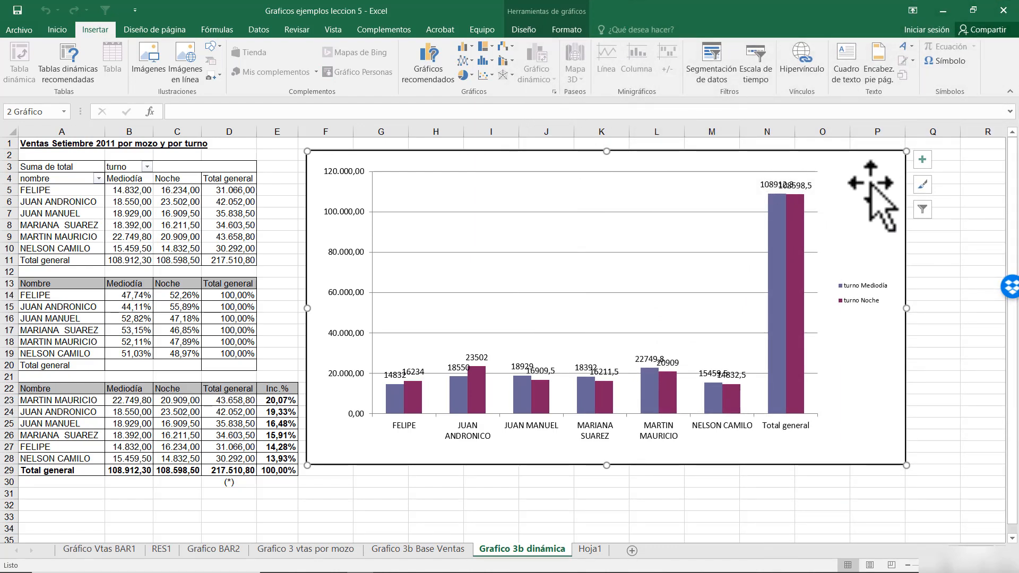
right_click(879, 180)
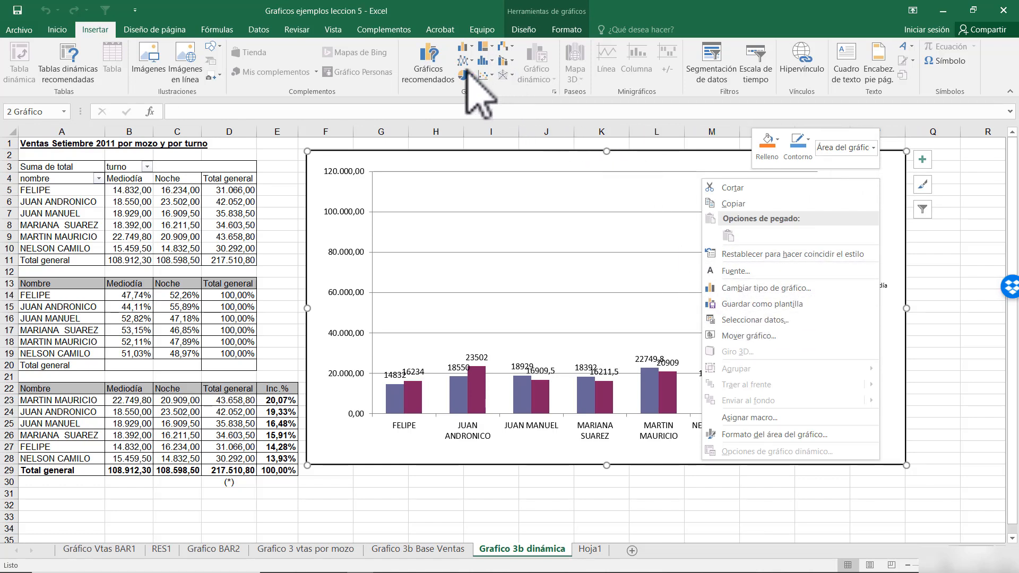
key(Escape)
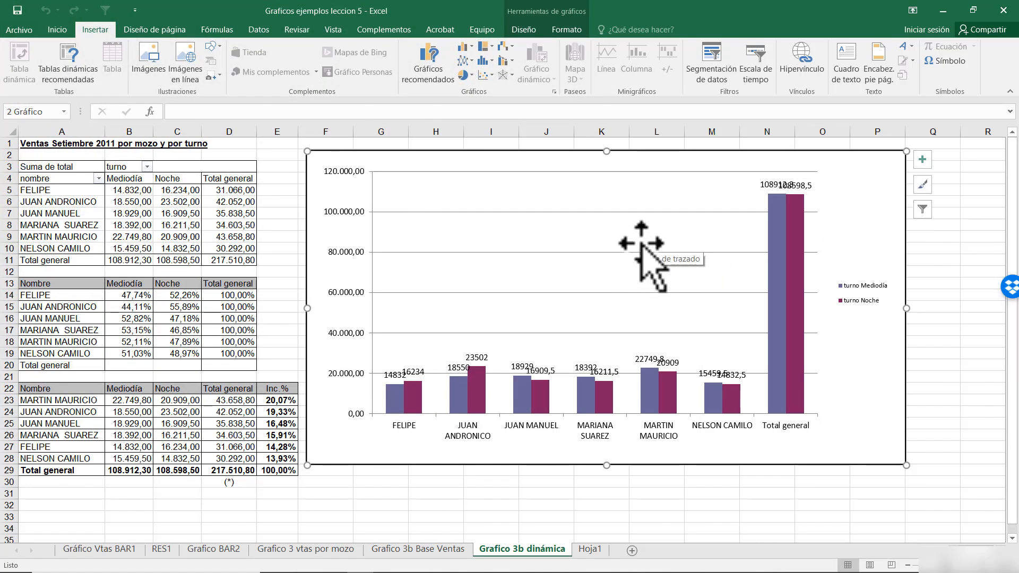
key(Delete)
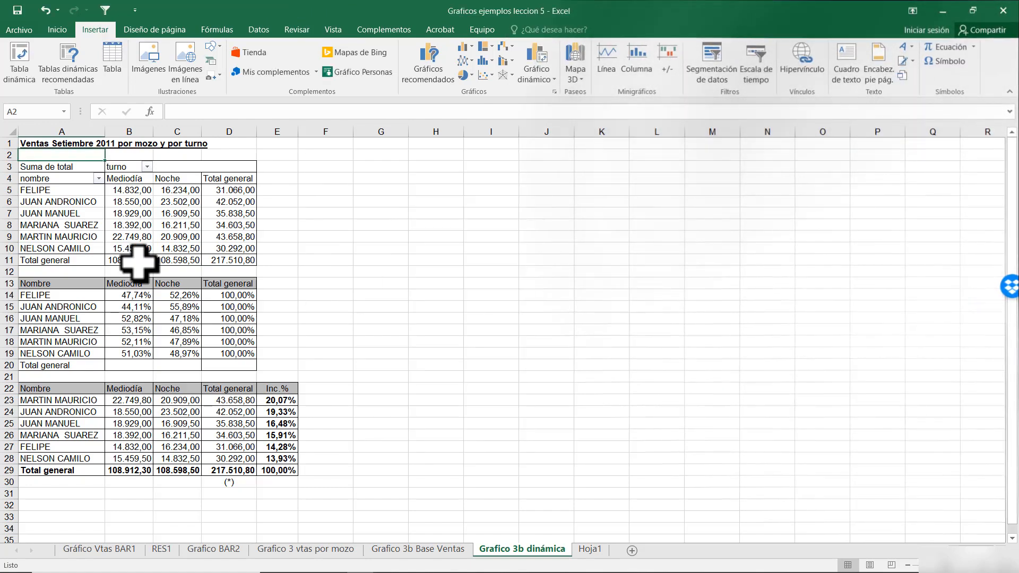
Insert a clustered column chart of the Mediodía percentages by Nombre from A13:B19
click(139, 212)
drag(91, 285, 126, 356)
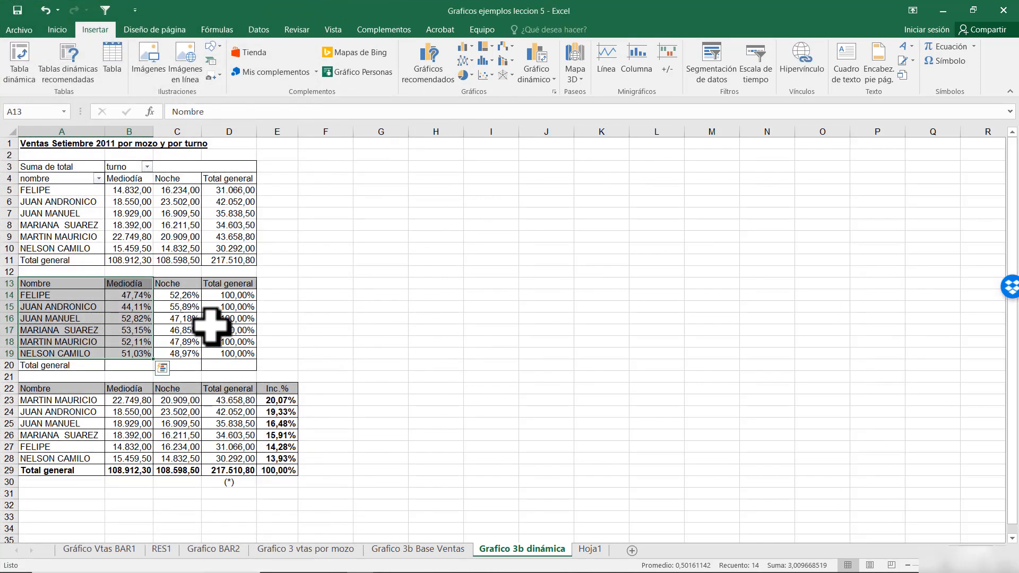
click(484, 74)
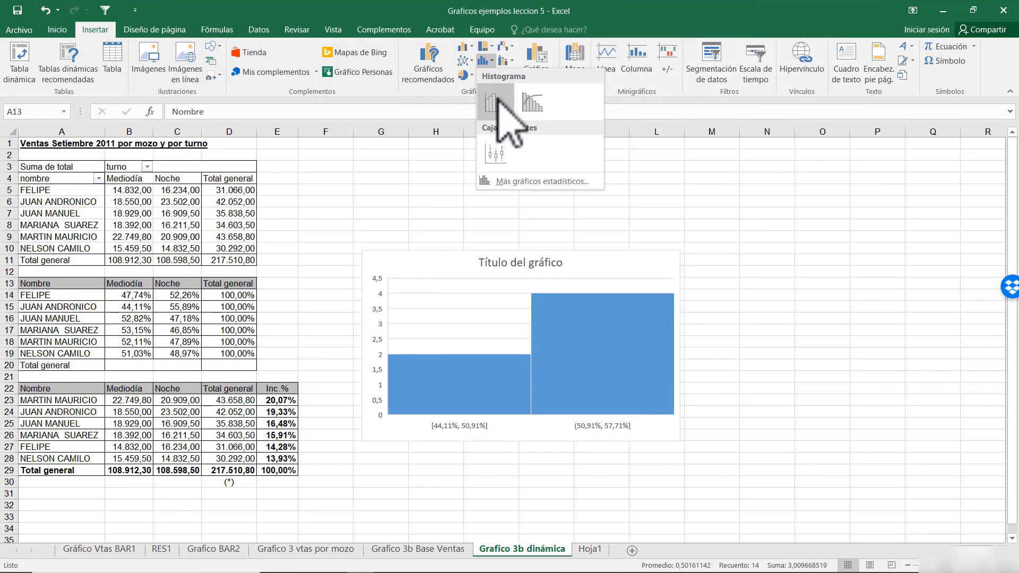
click(463, 46)
click(466, 88)
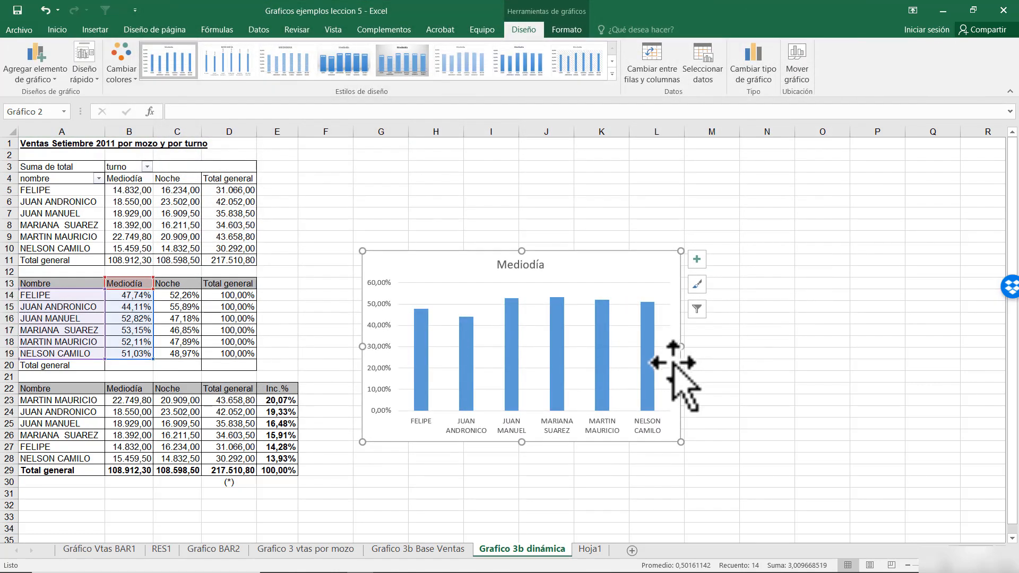